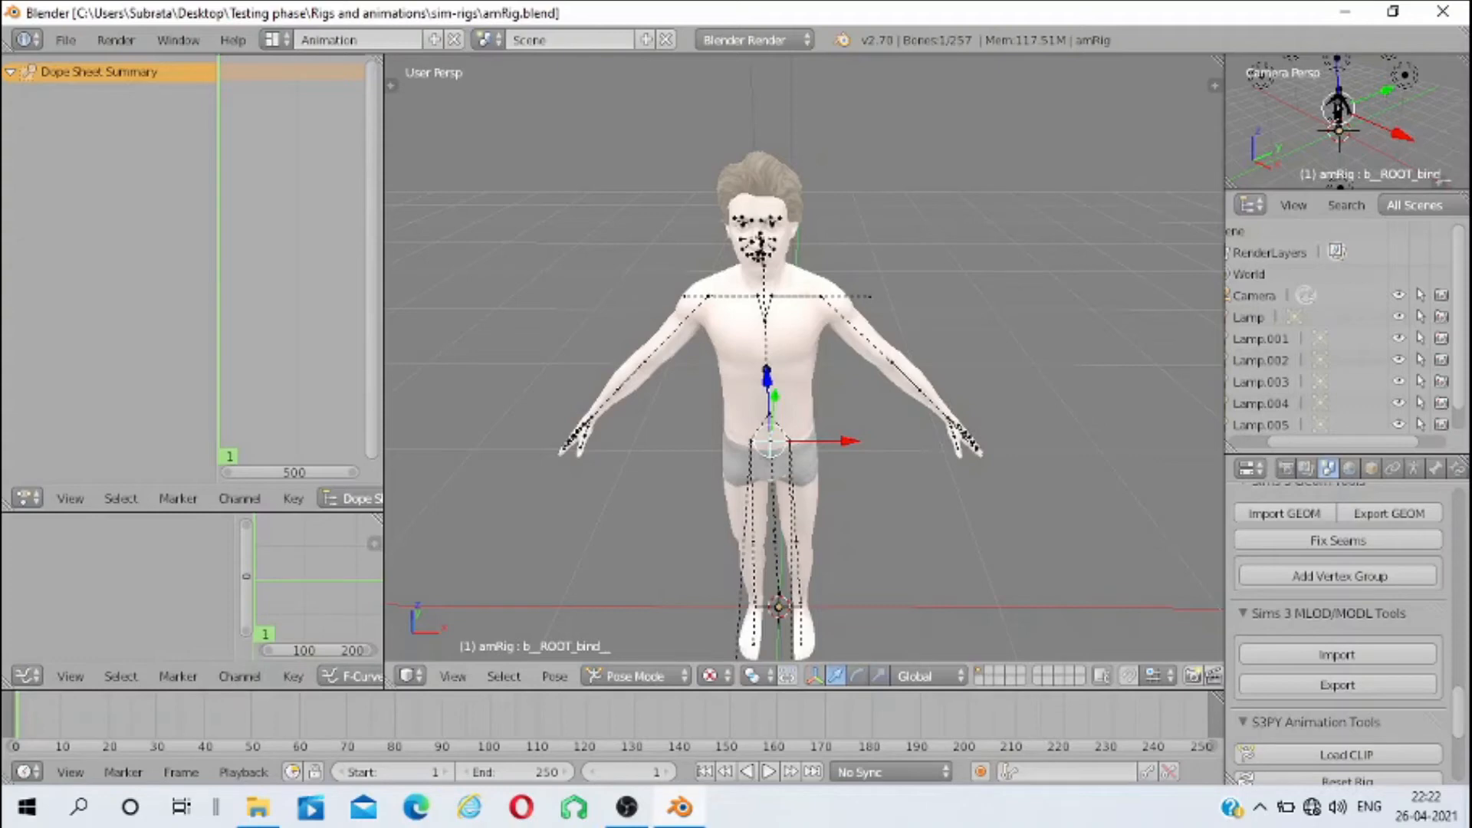
# Insert a LocRot keyframe for all bones of the rig at frame 1
pyautogui.press('a')
pyautogui.press('a')
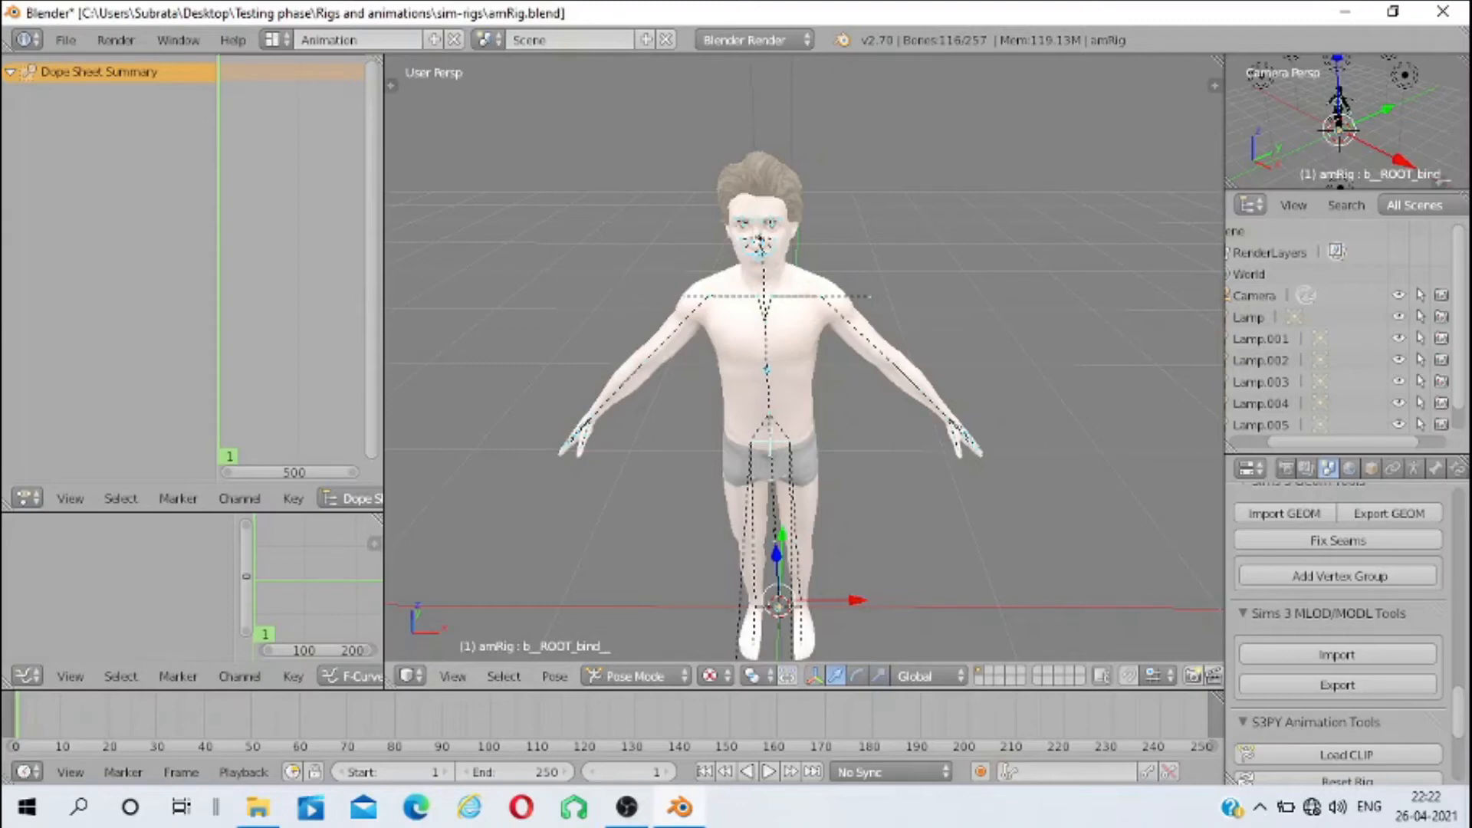
pyautogui.press('i')
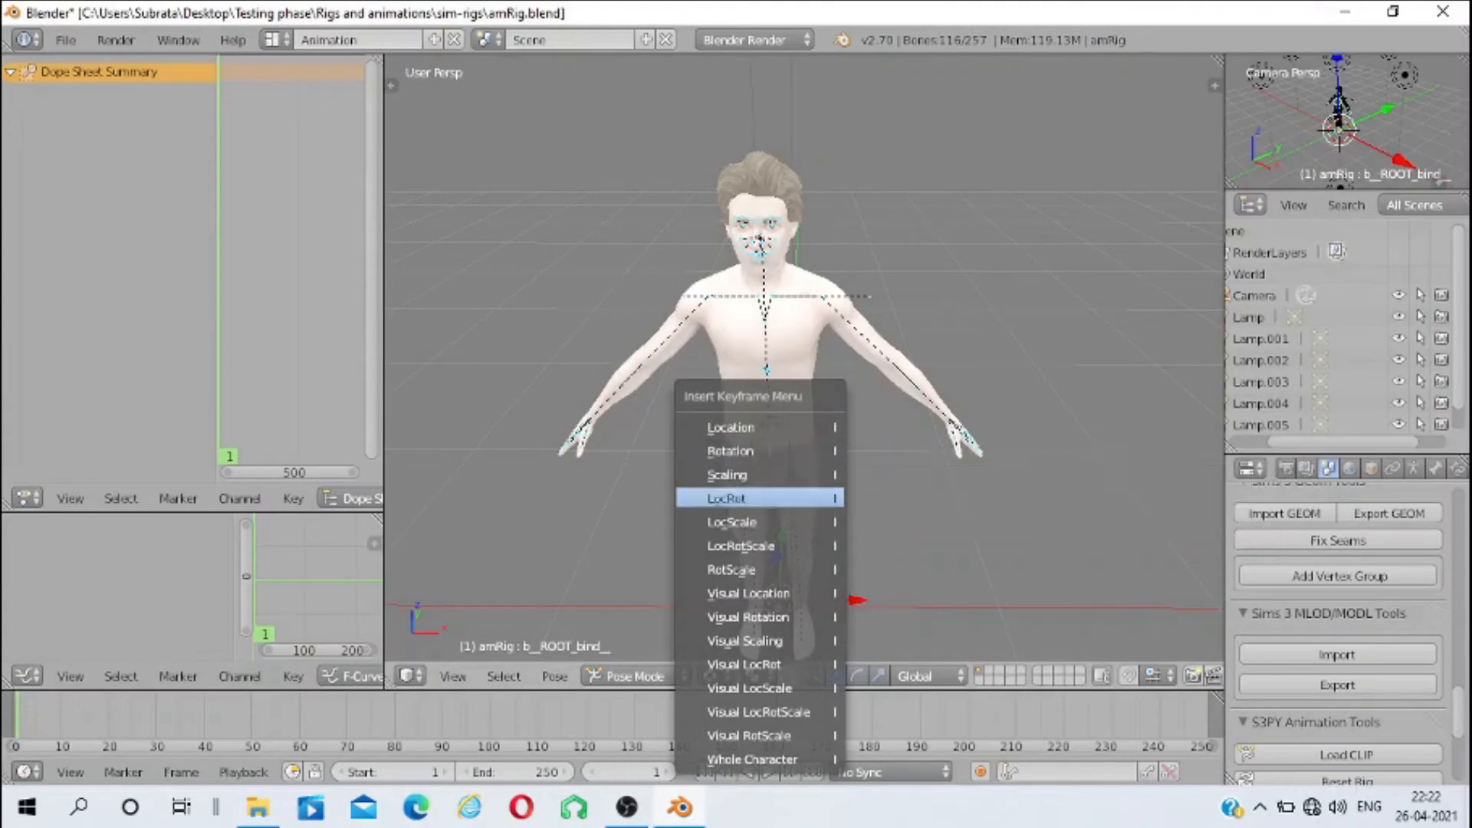
pyautogui.press('Return')
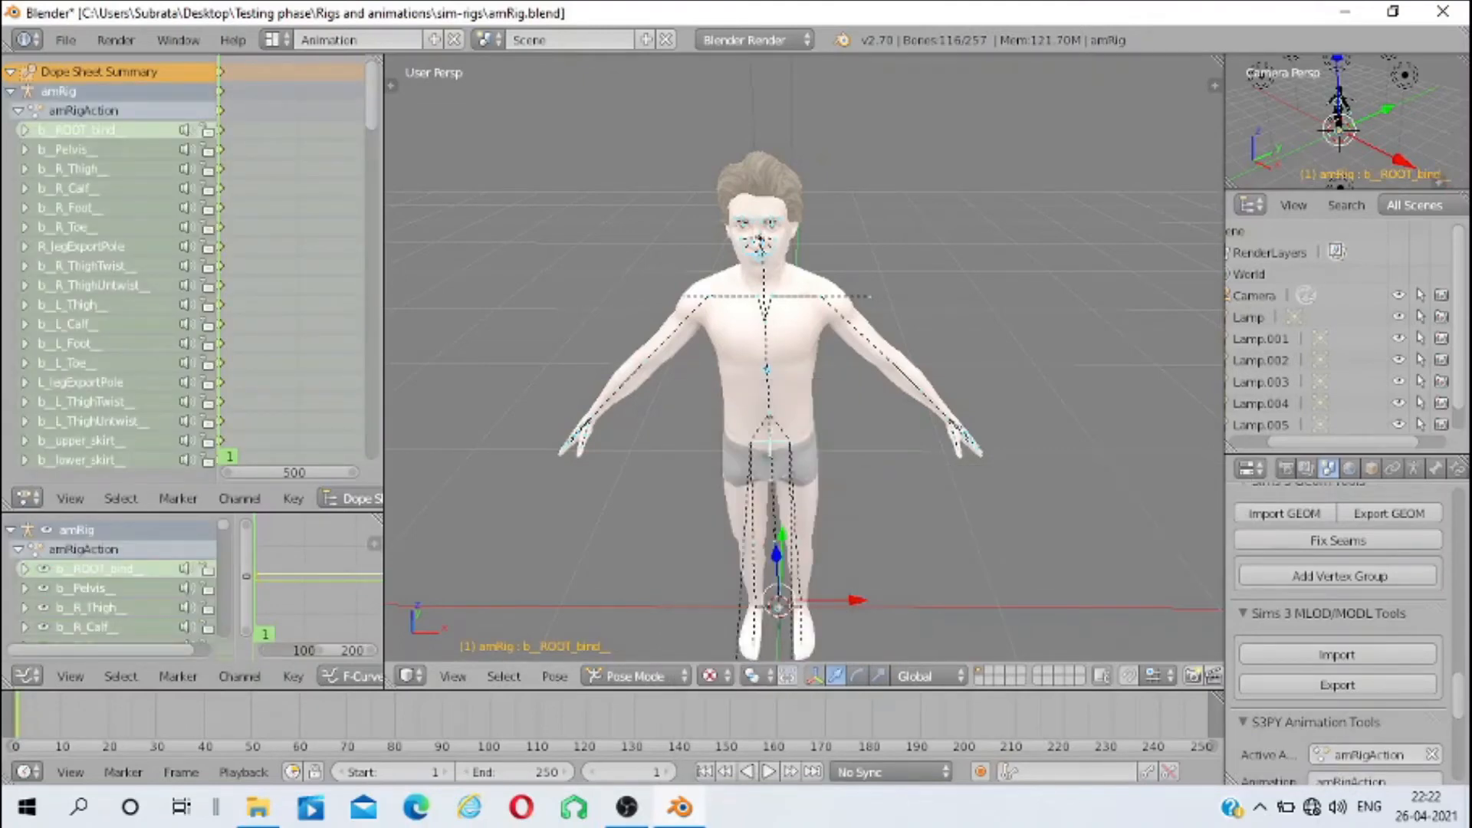
# At frame 52, rotate the left thigh bone about the global X axis to swing the leg forward
pyautogui.moveTo(805, 368); pyautogui.dragTo(575, 307)
pyautogui.scroll(4, 806, 356)
pyautogui.rightClick(560, 398)
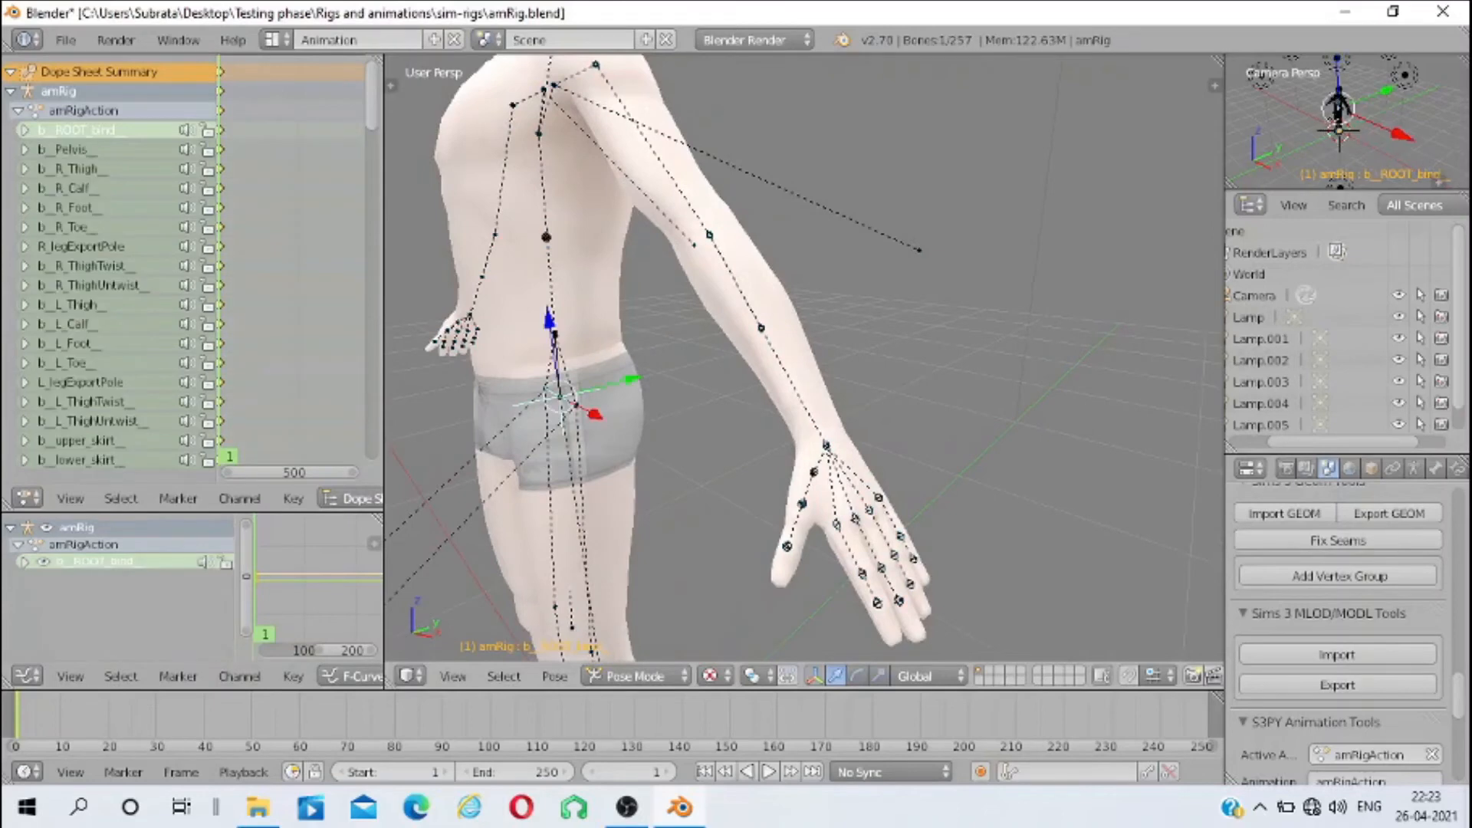
pyautogui.scroll(6, 805, 357)
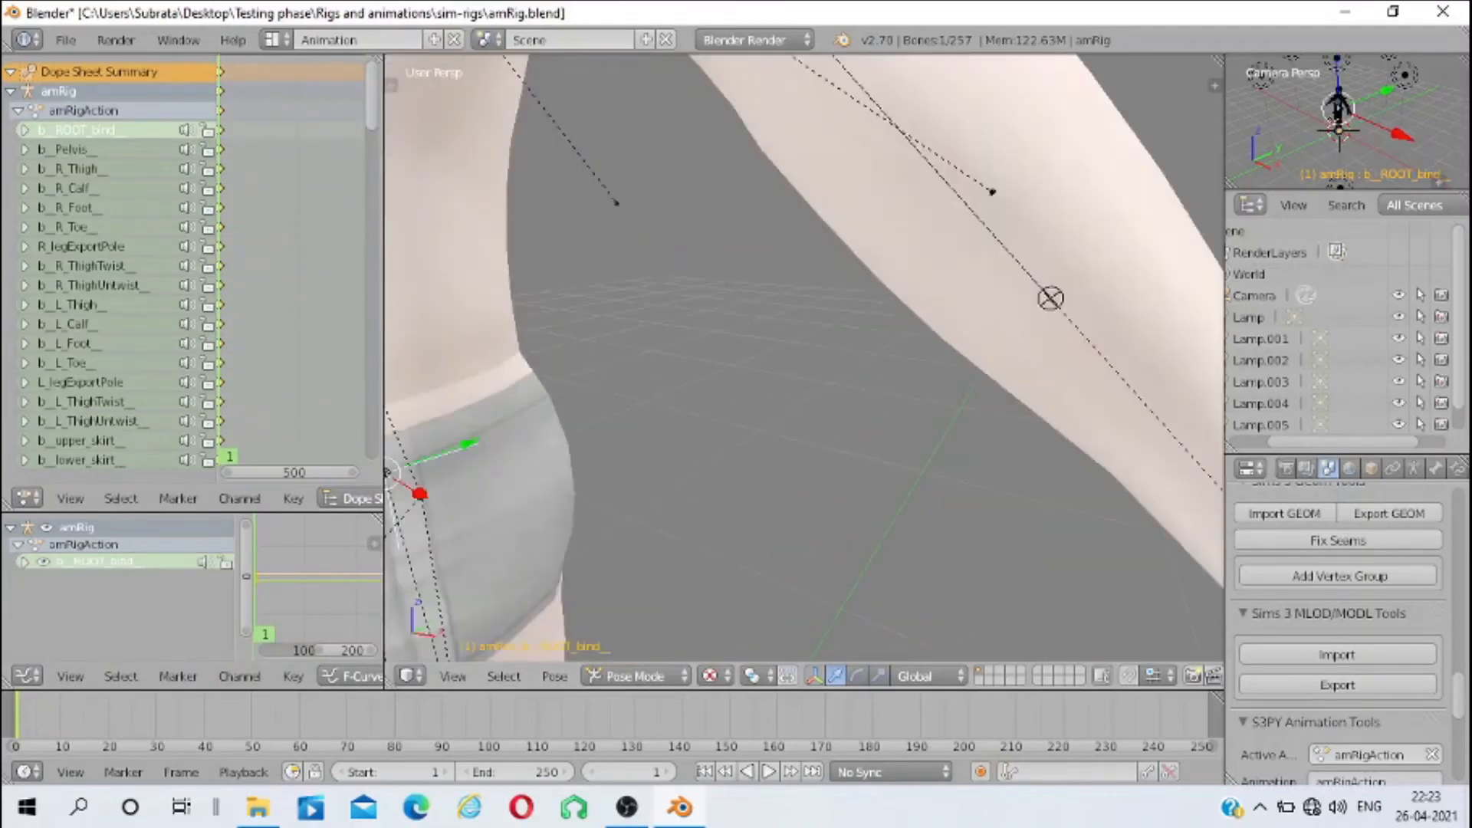
pyautogui.scroll(-5, 805, 357)
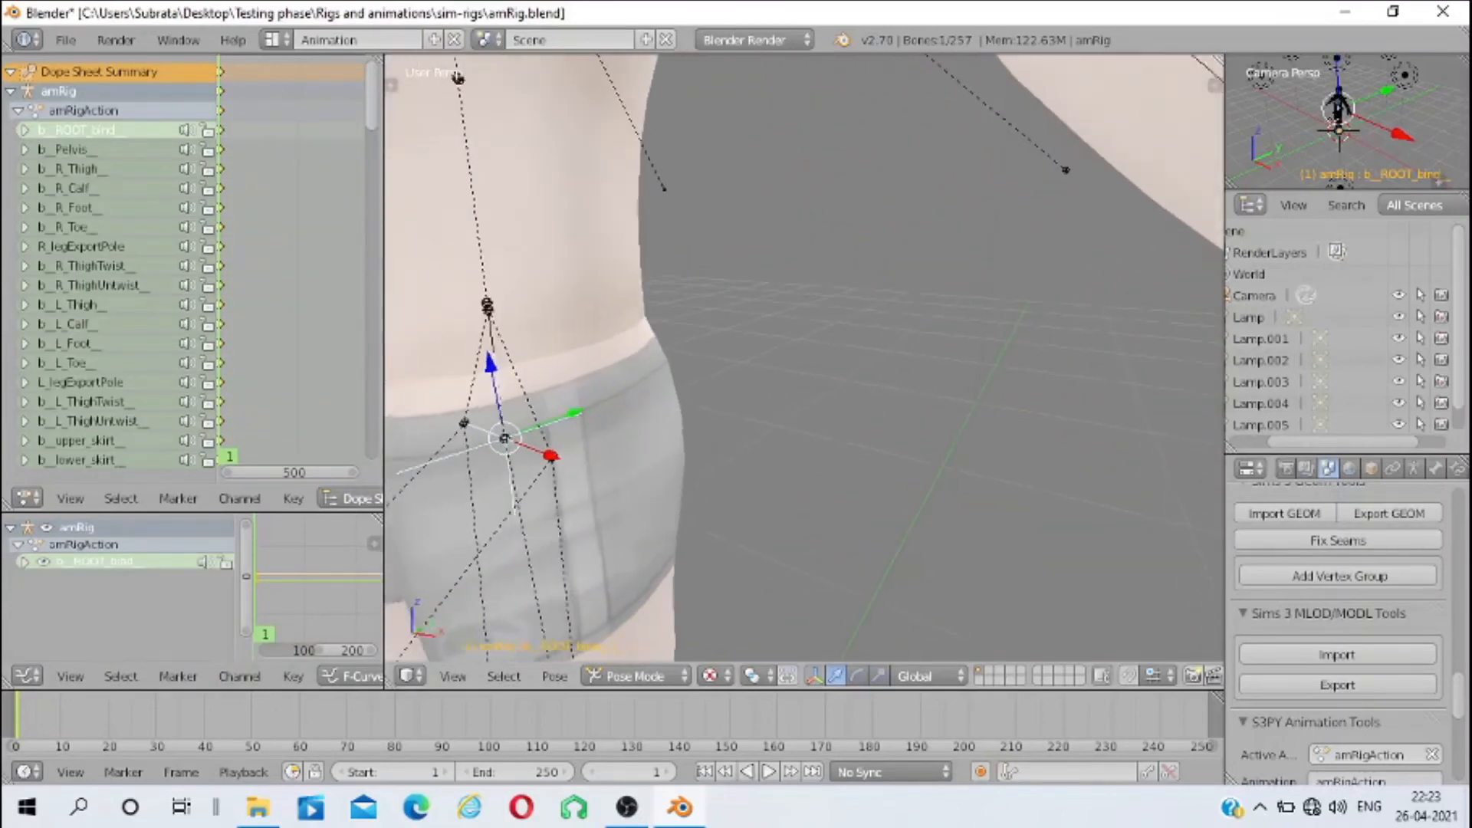
pyautogui.scroll(-3, 805, 357)
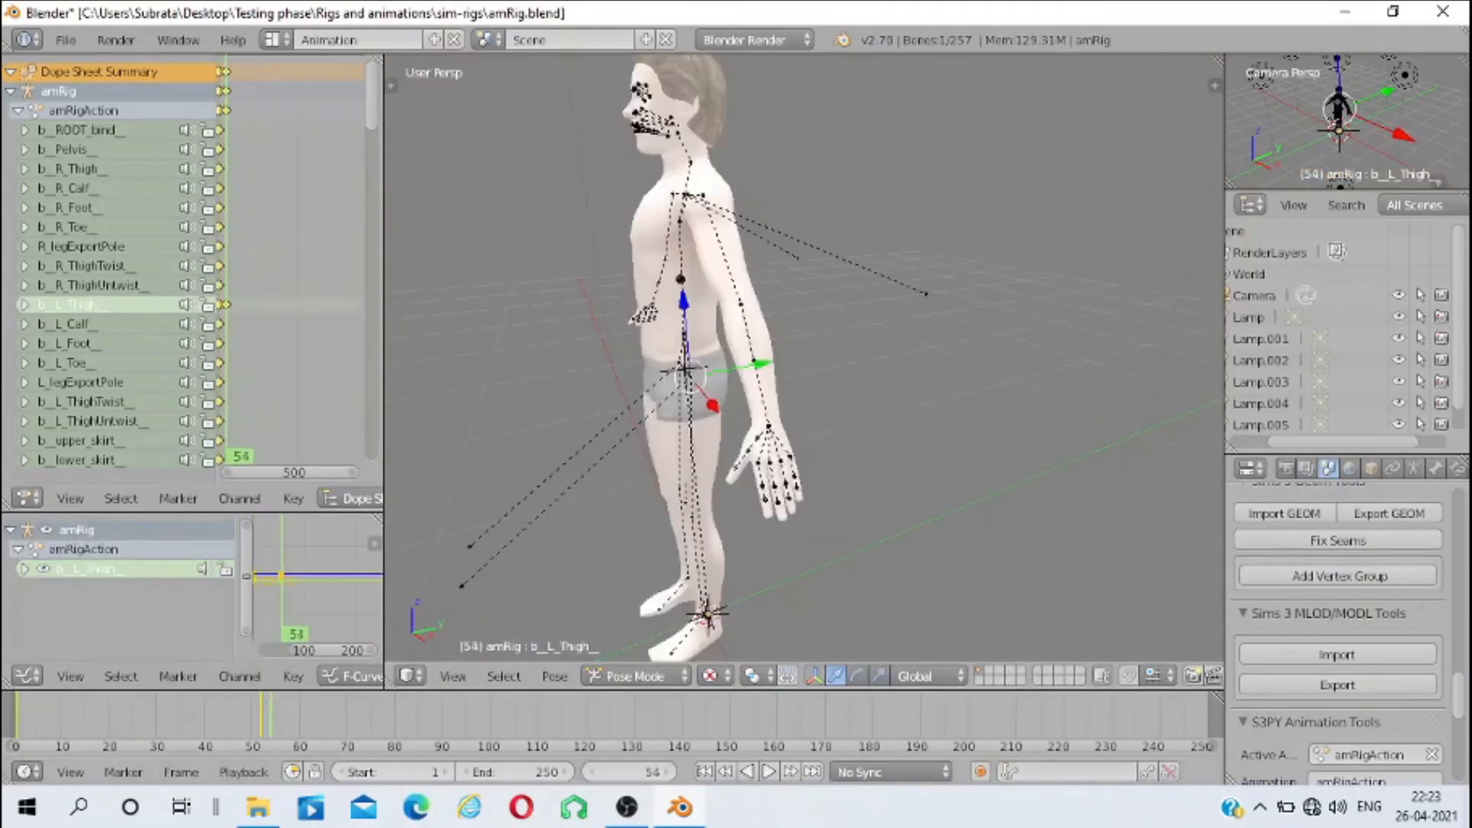
pyautogui.press('Down')
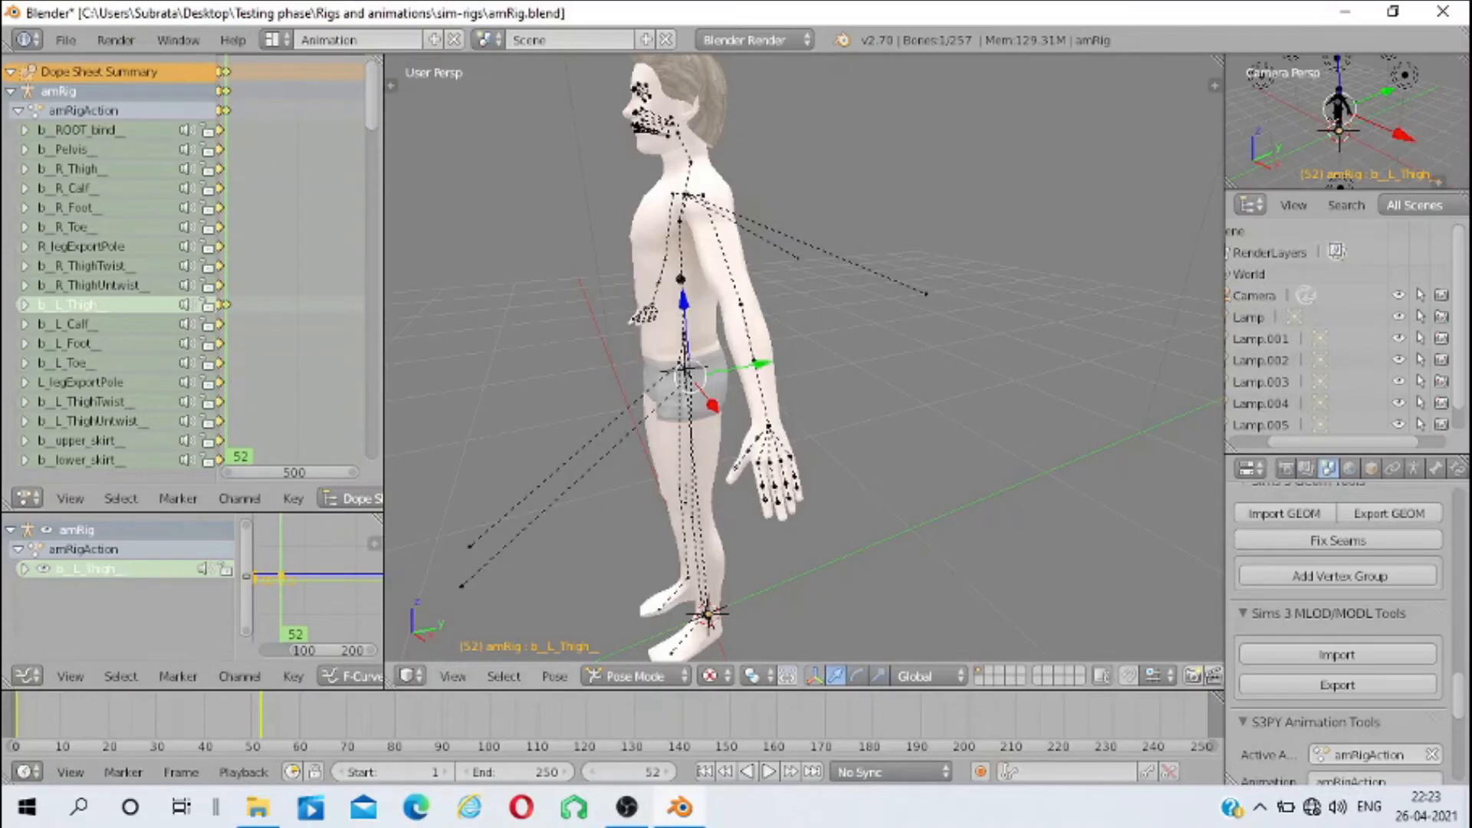
pyautogui.press('r')
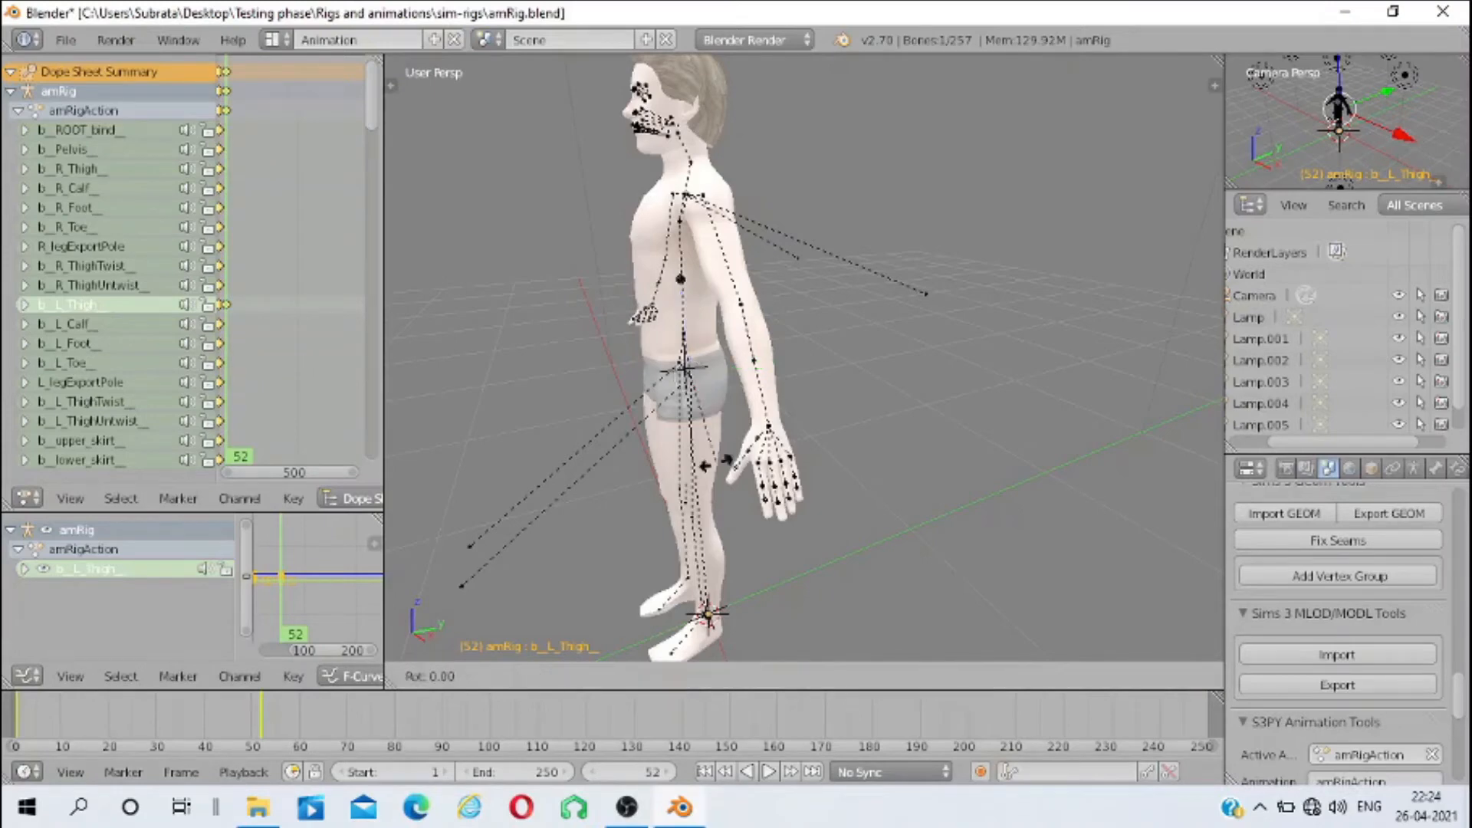
pyautogui.press('x')
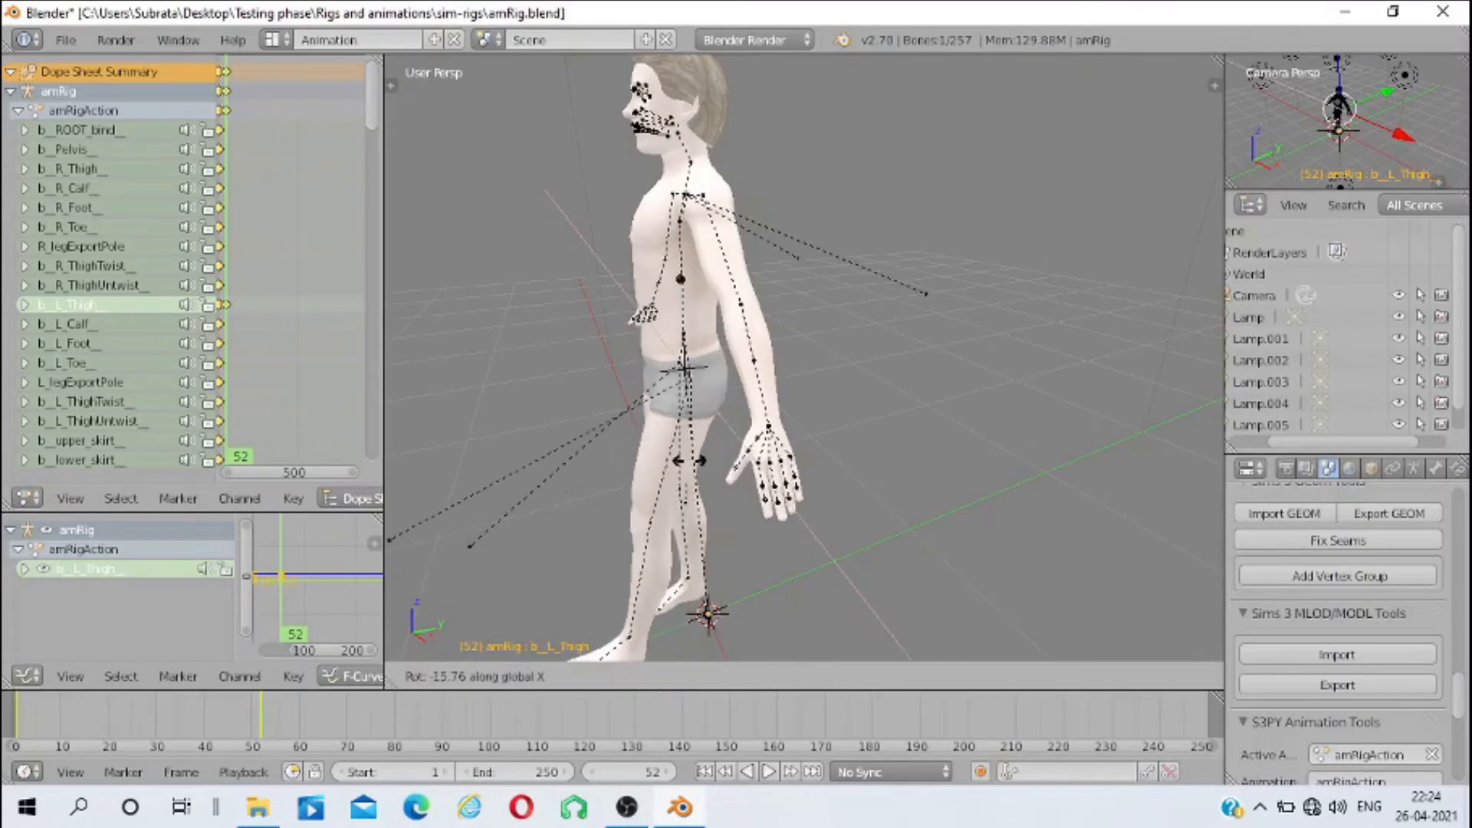
pyautogui.click(641, 445)
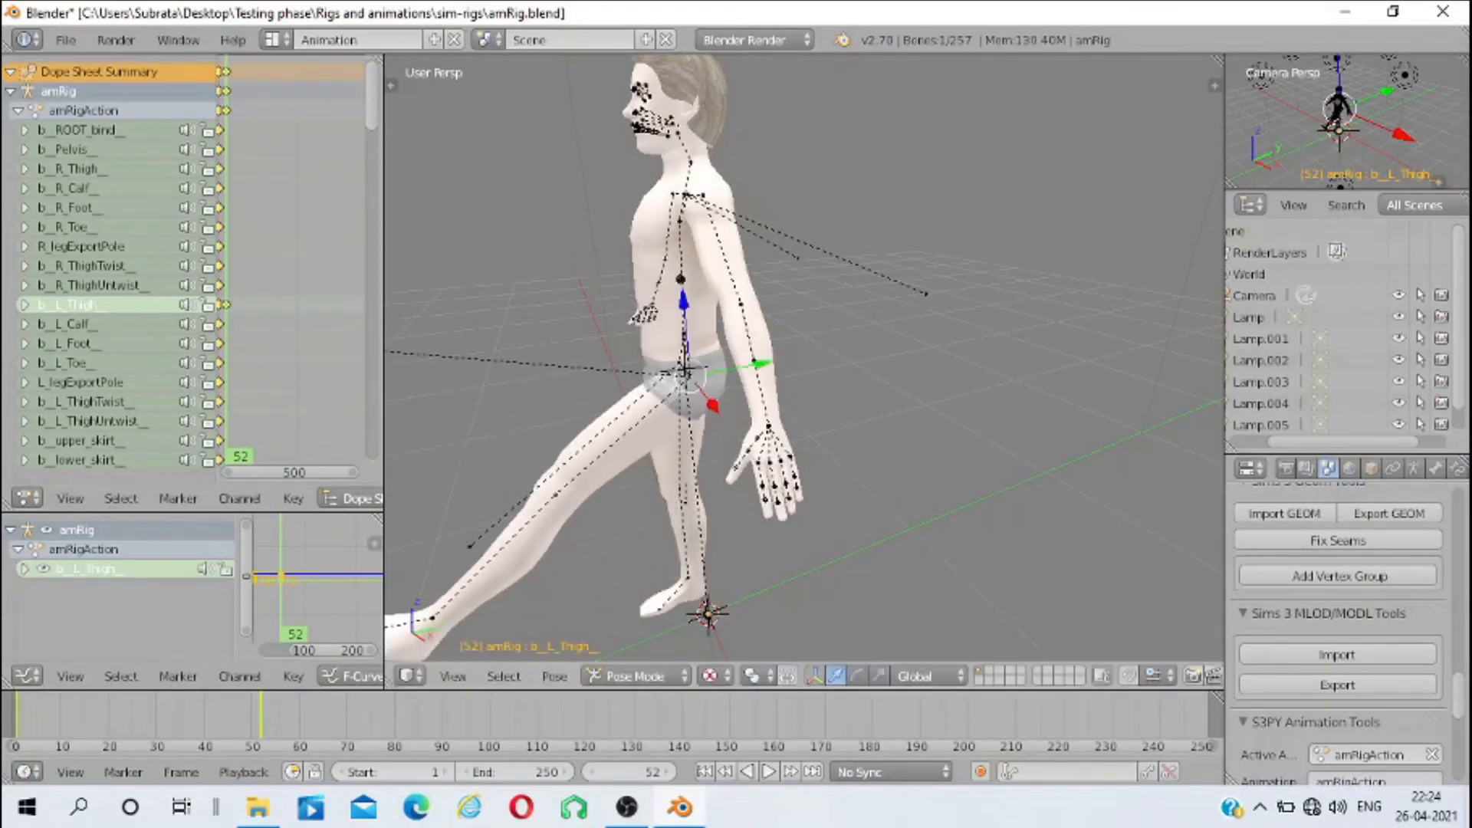
# Insert a LocRot keyframe for all bones at frame 52 to record the raised leg
pyautogui.press('a')
pyautogui.press('a')
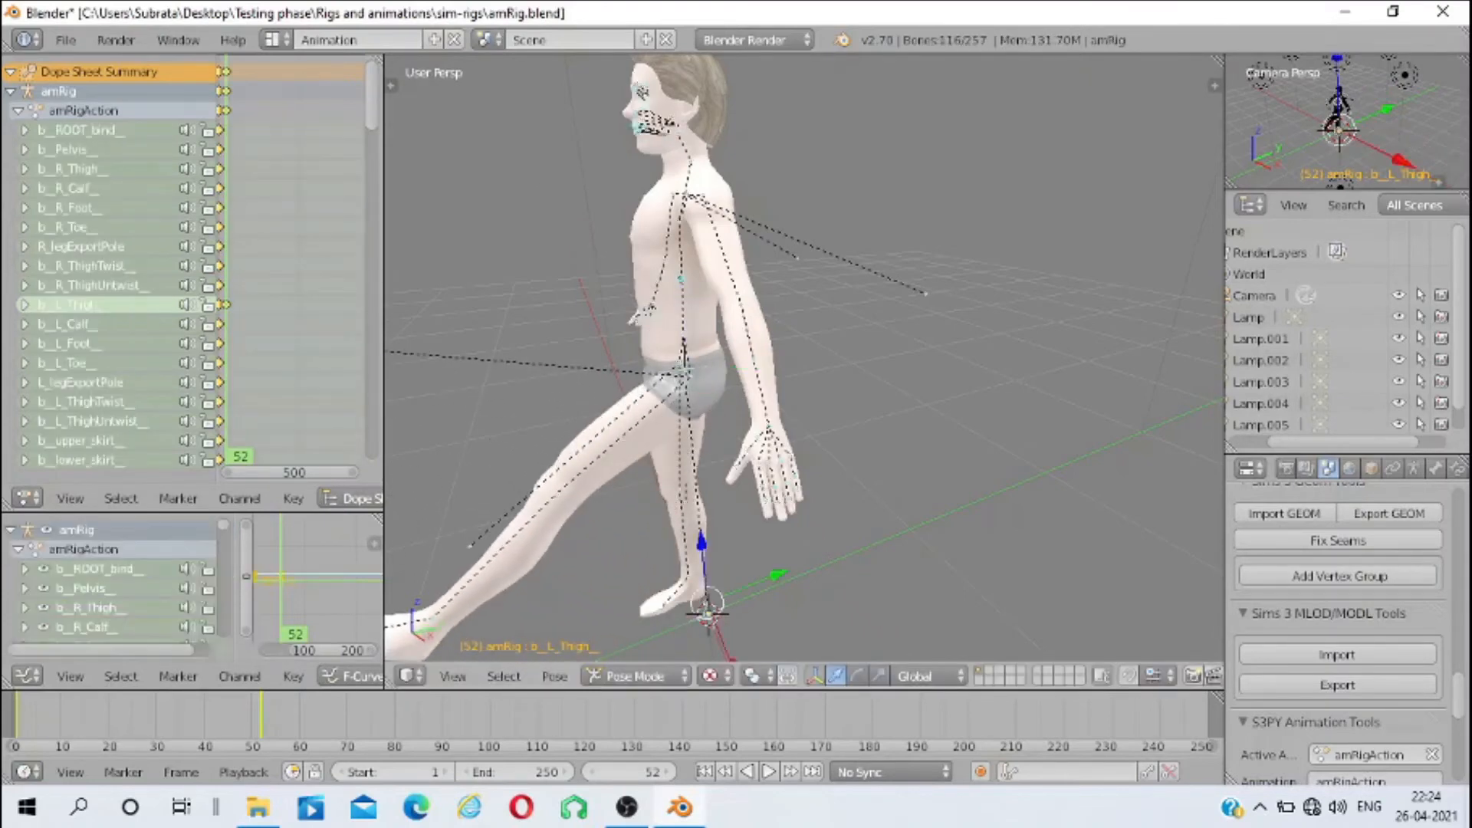
pyautogui.press('i')
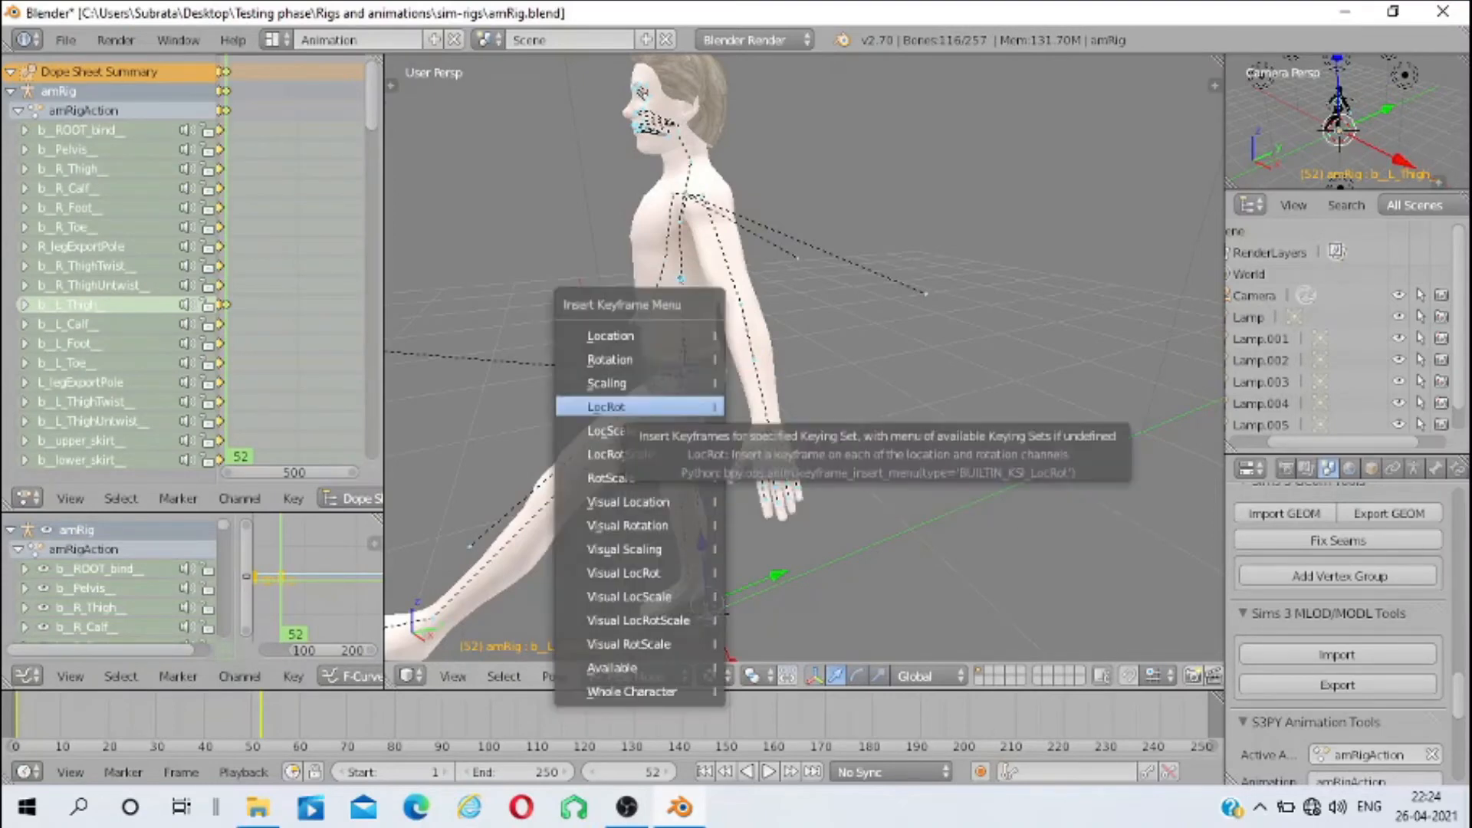
pyautogui.click(613, 407)
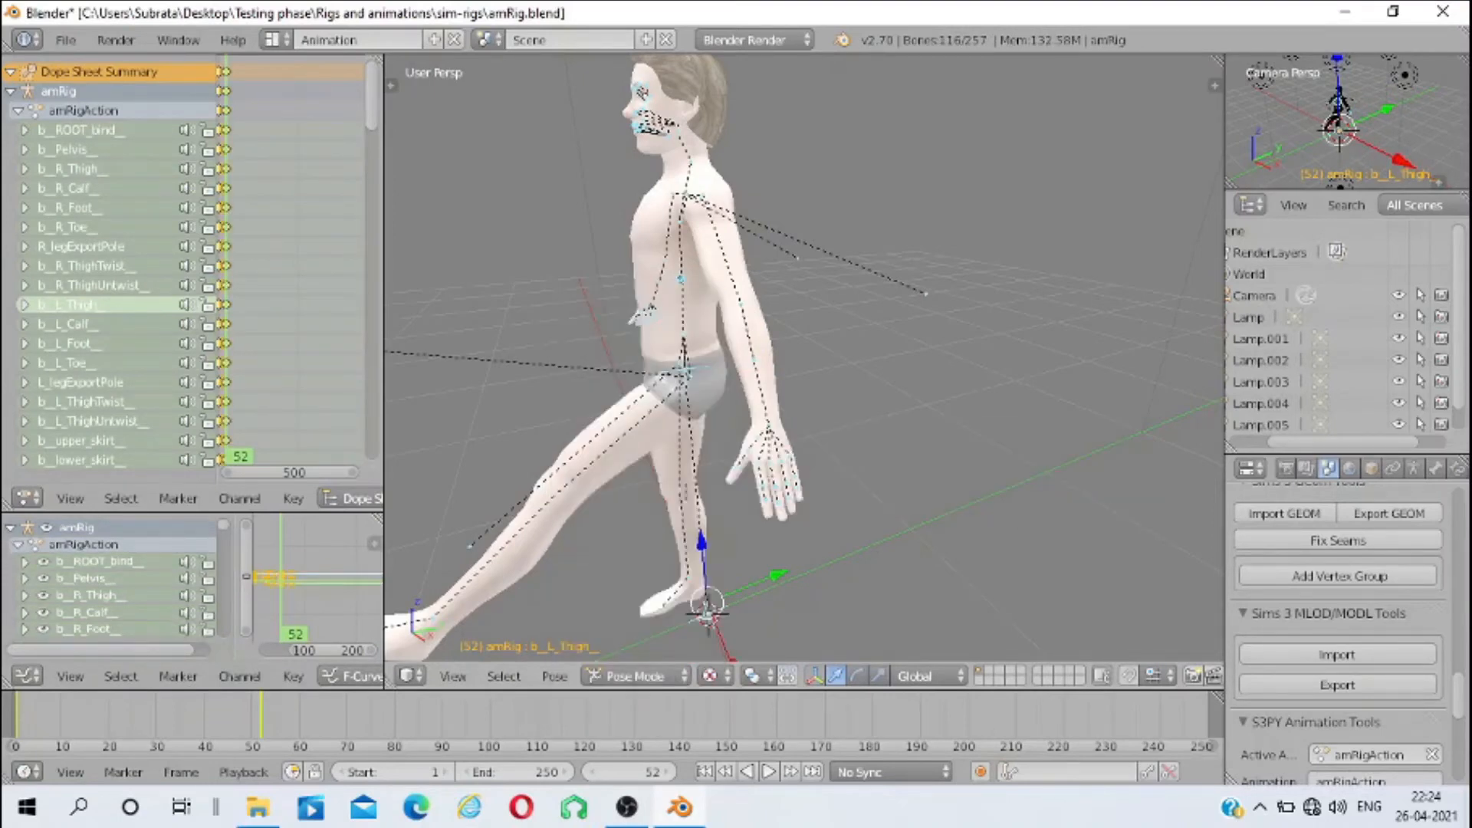
# Rotate the left calf bone about the global X axis to bend the knee and bring the foot back beside the standing leg
pyautogui.scroll(3, 803, 357)
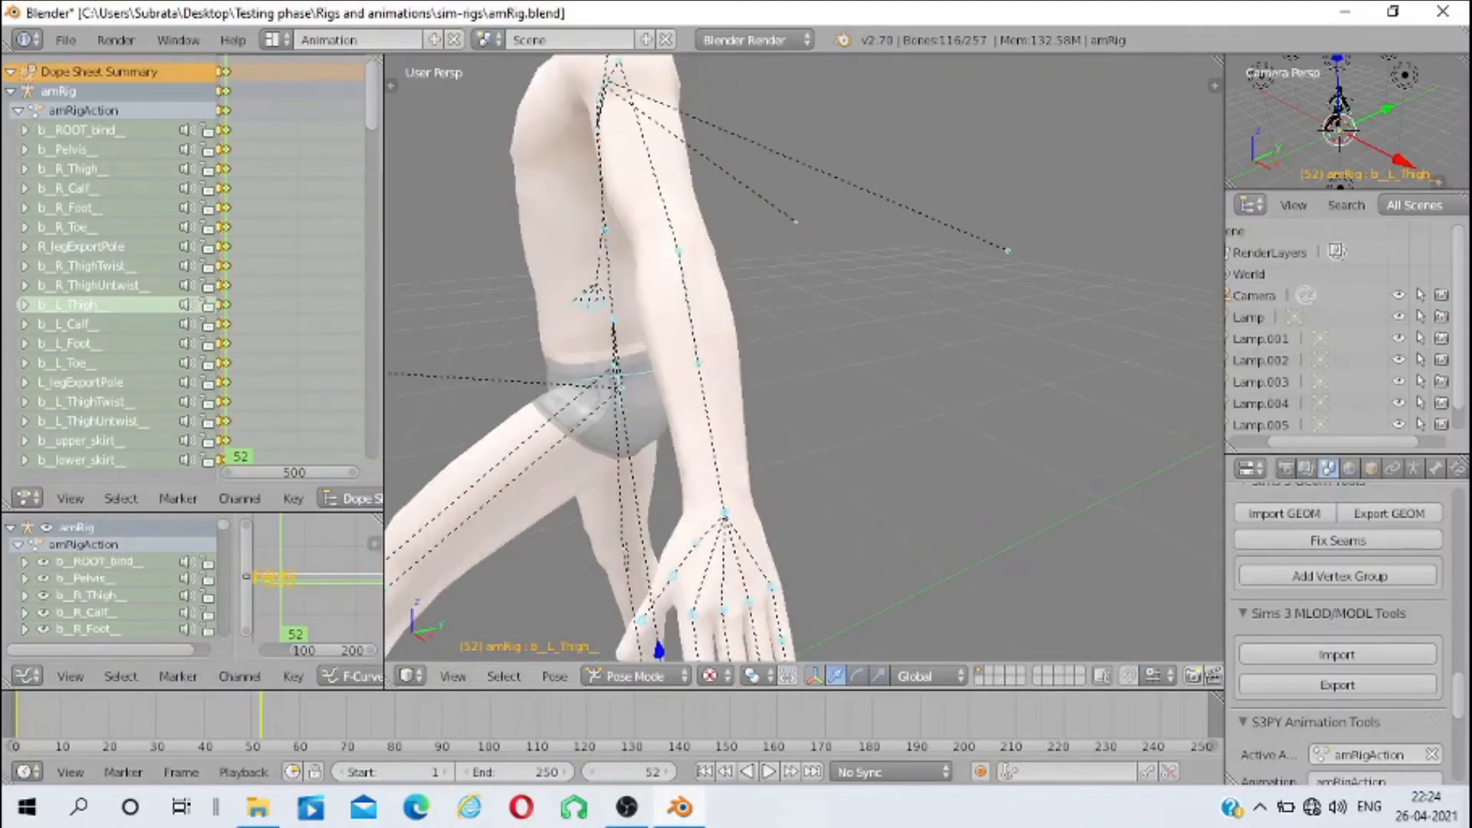
pyautogui.rightClick(700, 367)
pyautogui.scroll(-3, 699, 366)
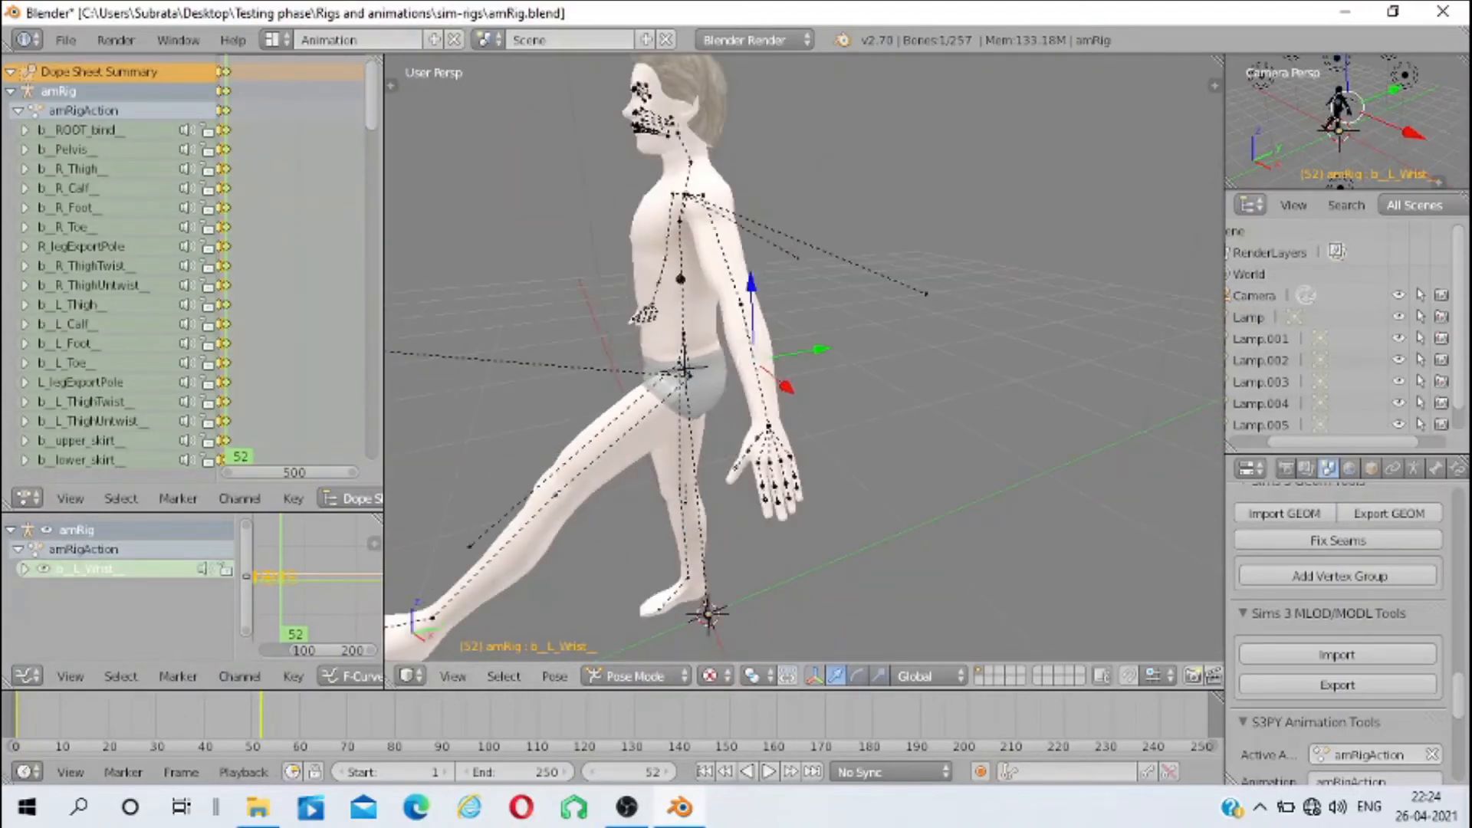
pyautogui.scroll(-2, 700, 367)
pyautogui.rightClick(577, 497)
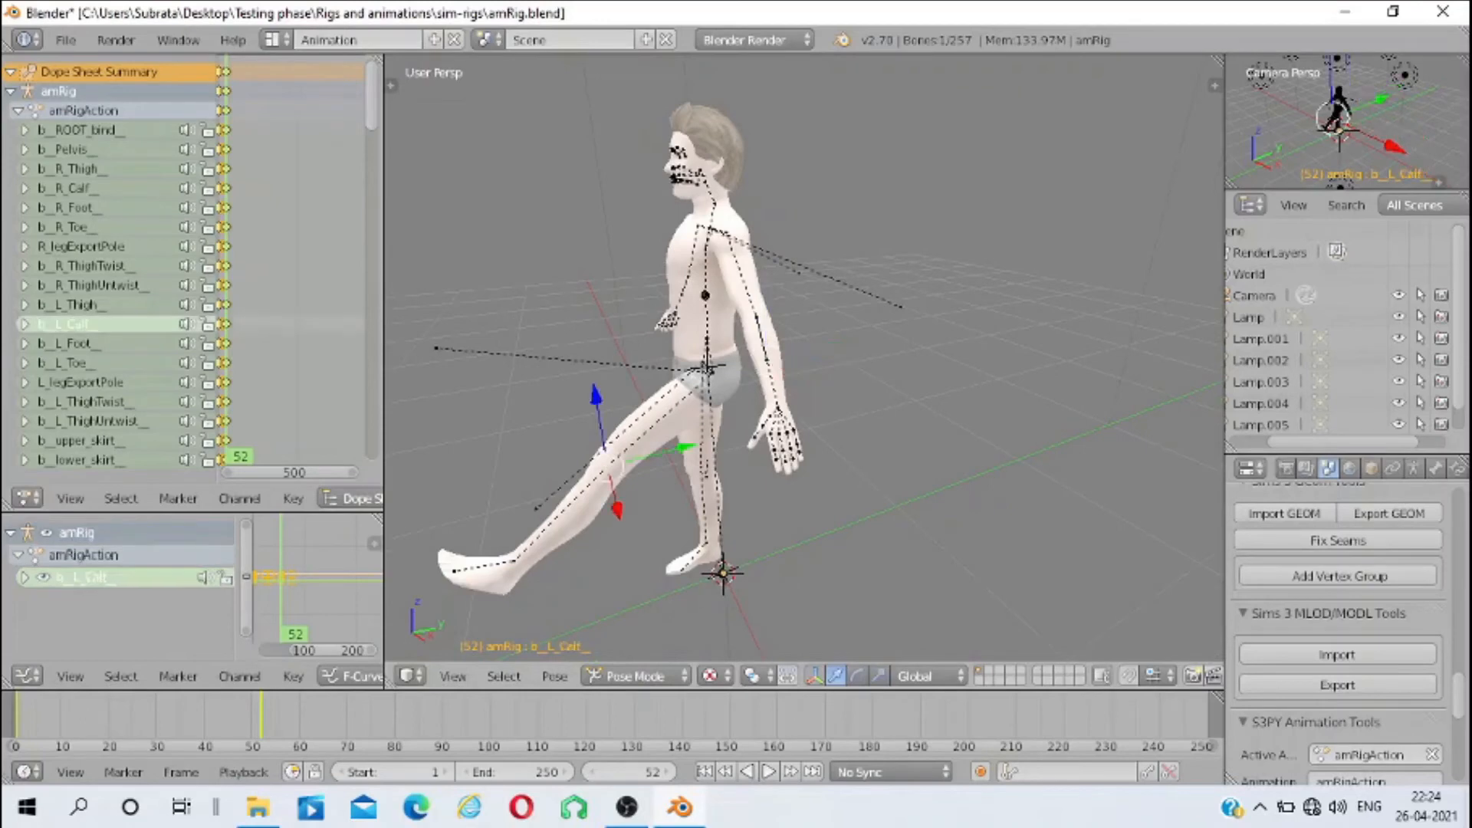
pyautogui.press('r')
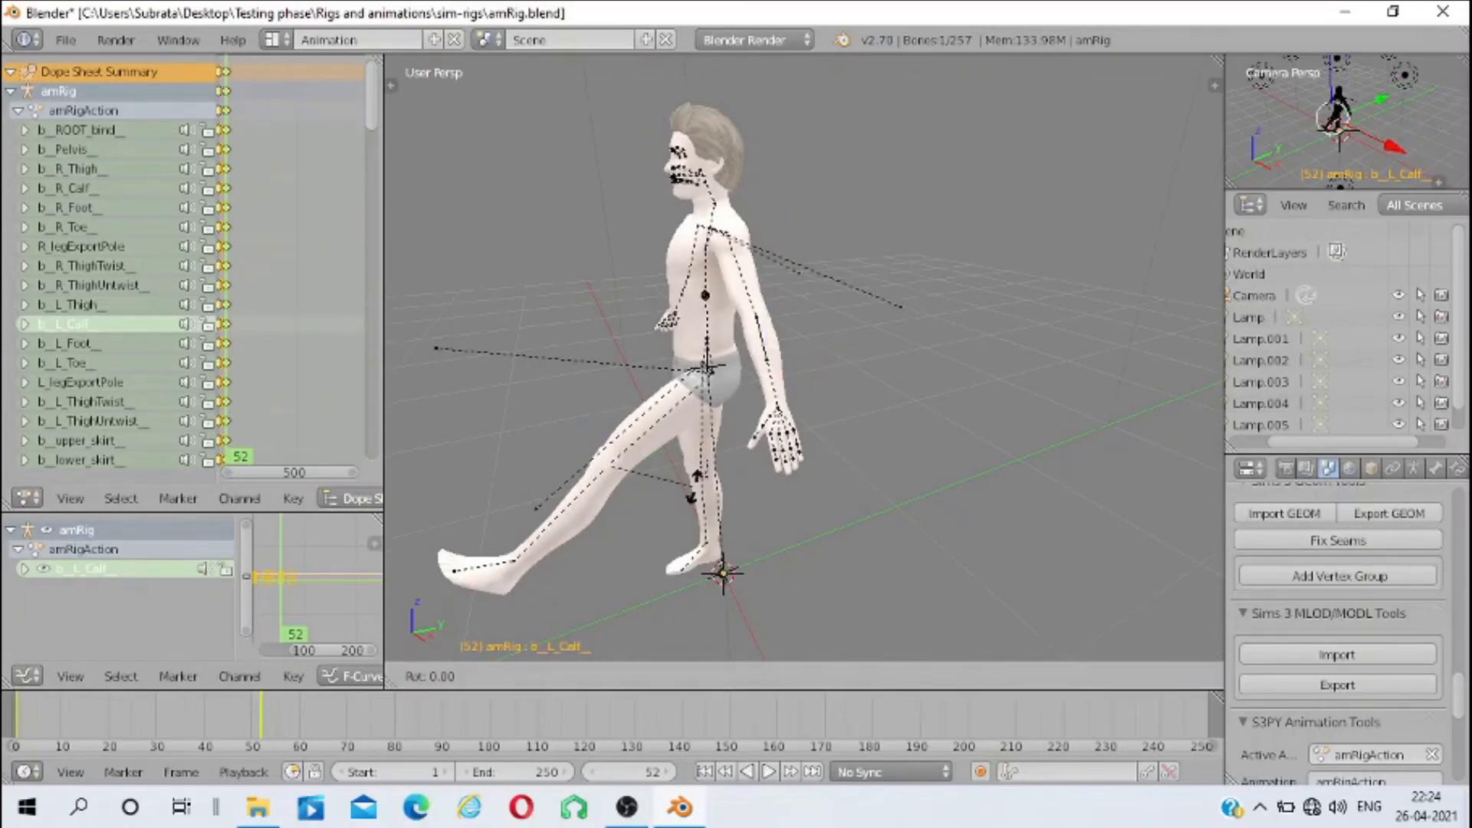
pyautogui.press('x')
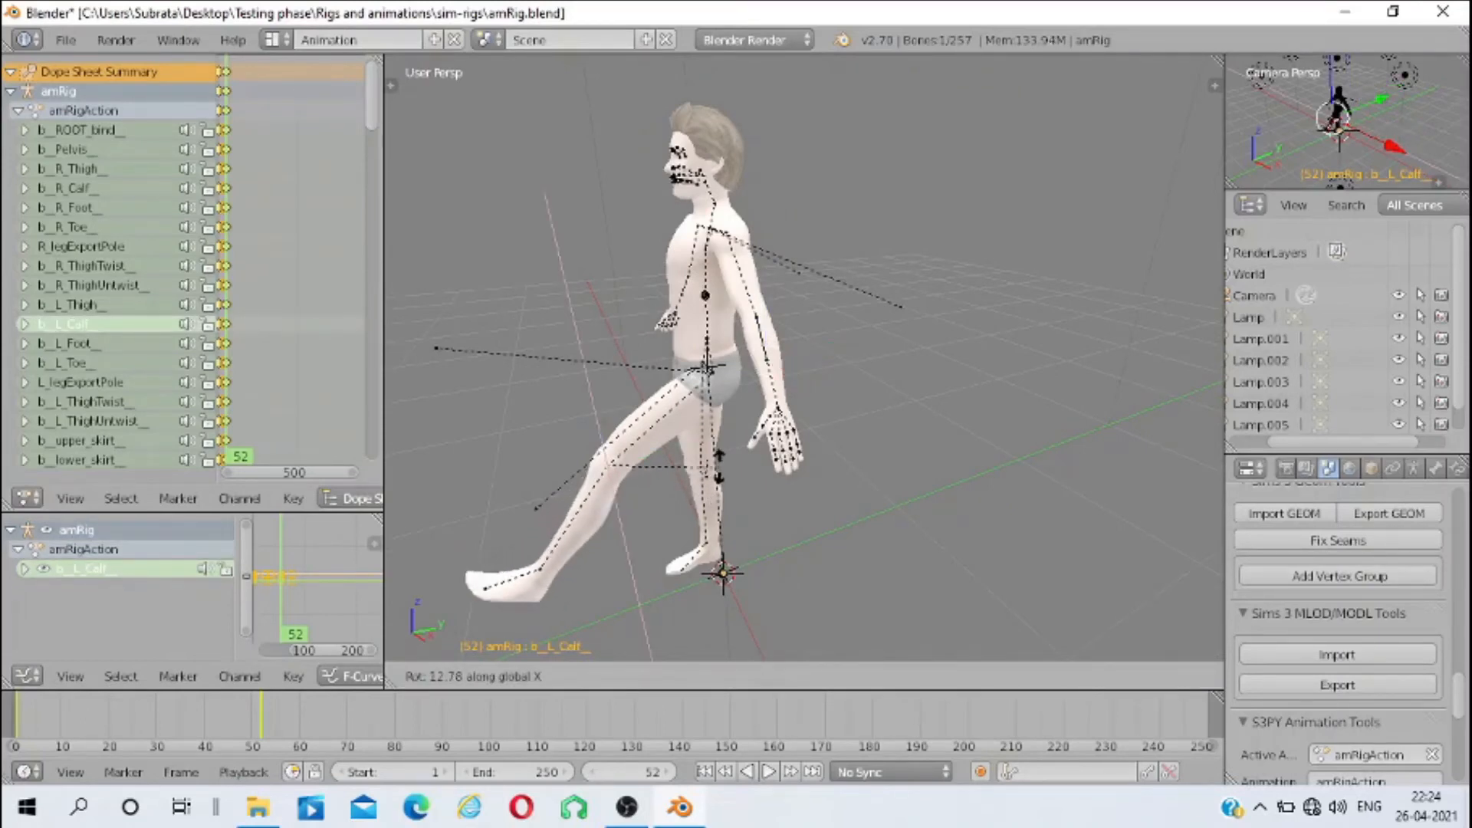
pyautogui.click(631, 414)
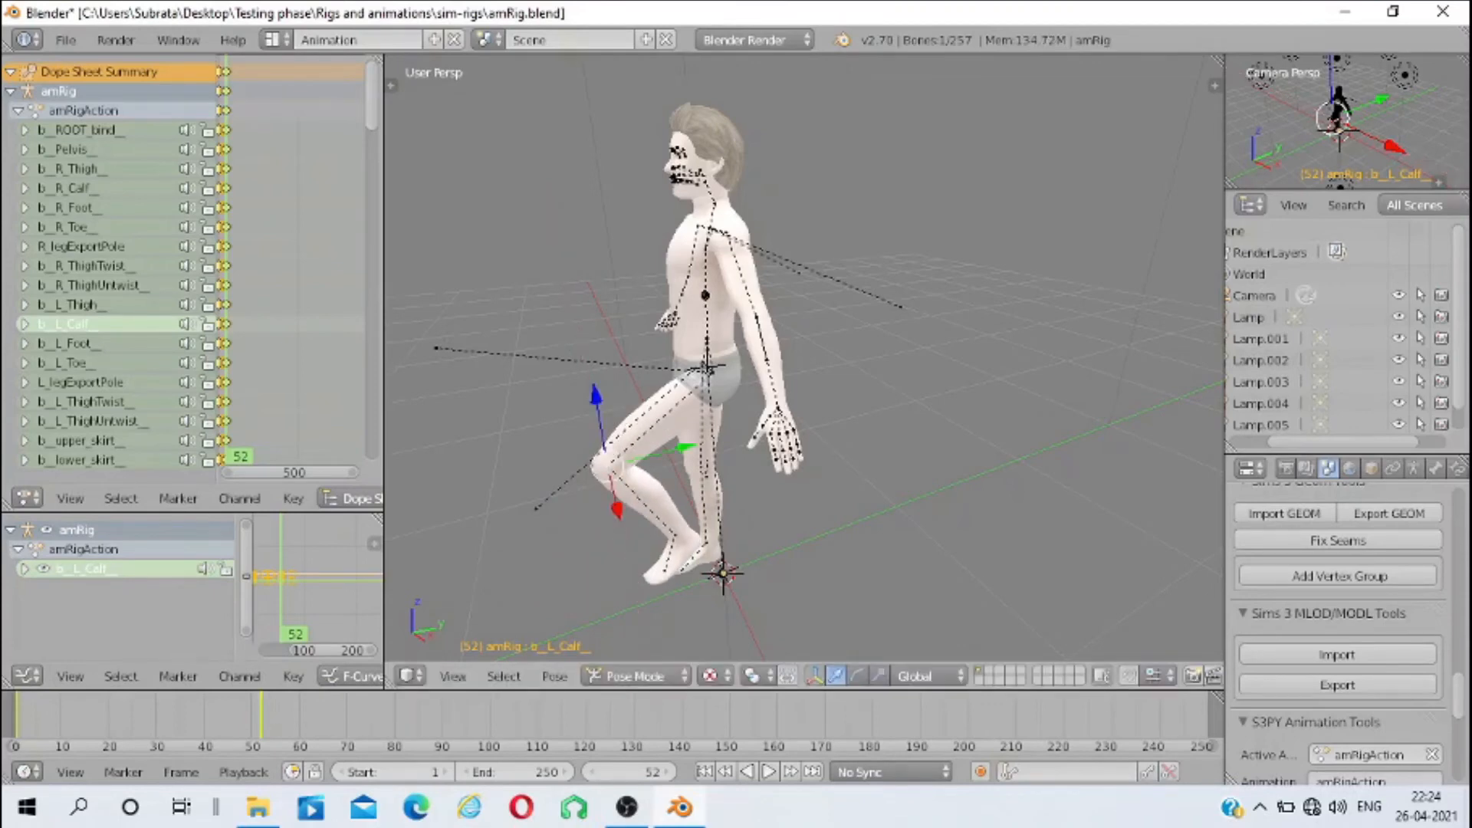
# Key the bent-knee pose at frame 52 with a LocRot keyframe on all bones
pyautogui.press('a')
pyautogui.press('a')
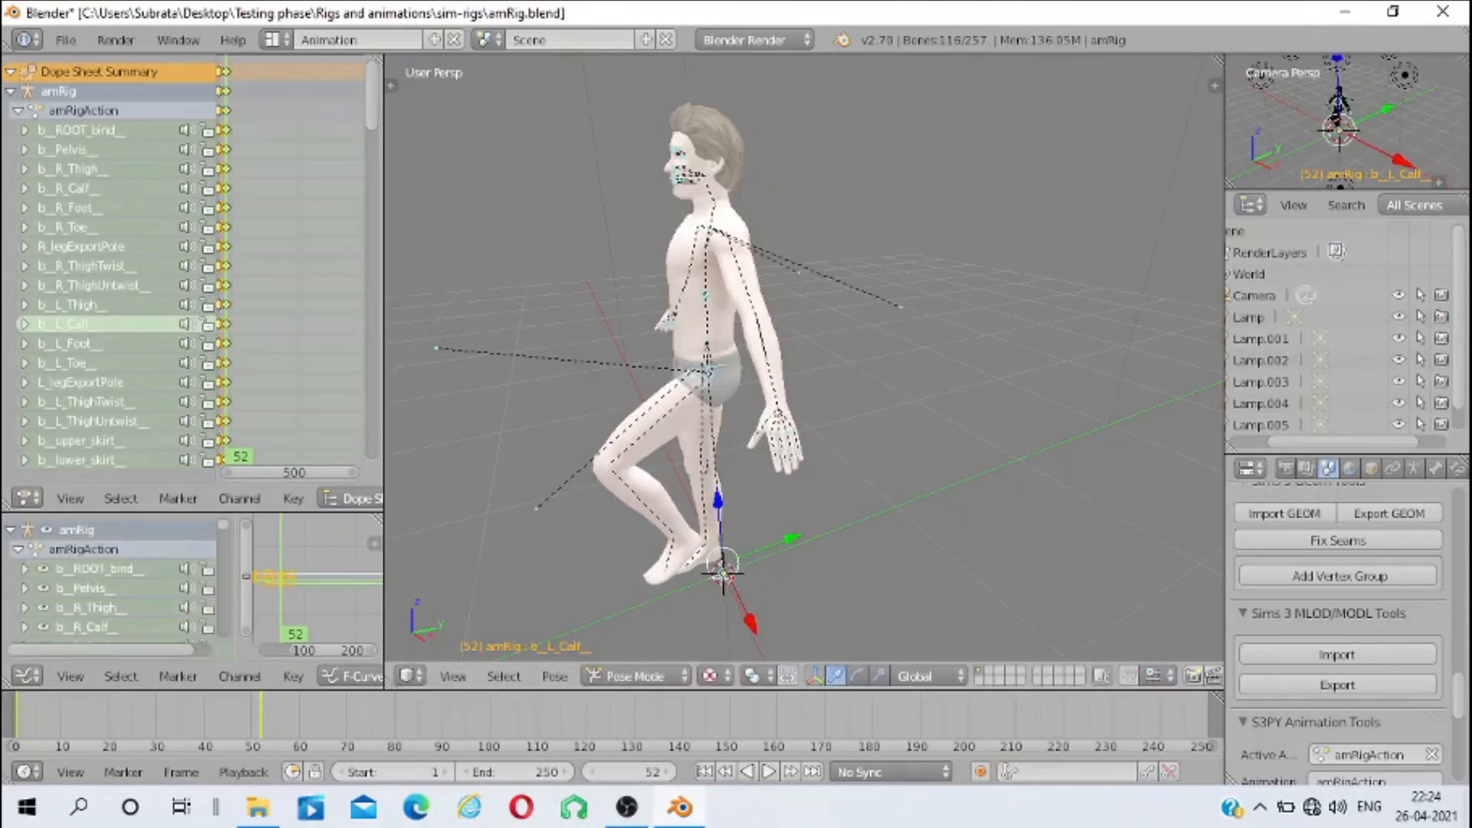
pyautogui.press('i')
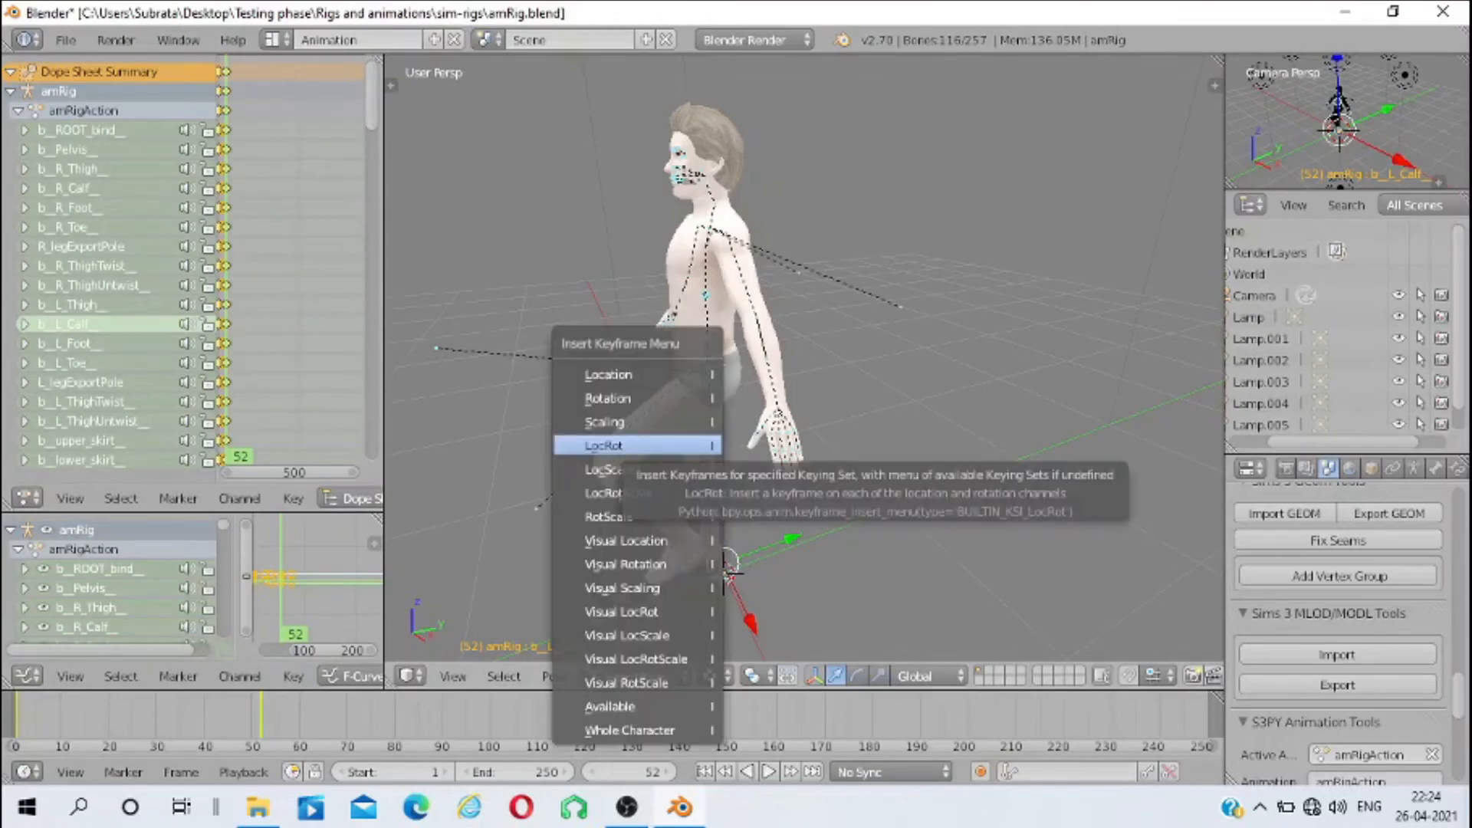
pyautogui.click(614, 445)
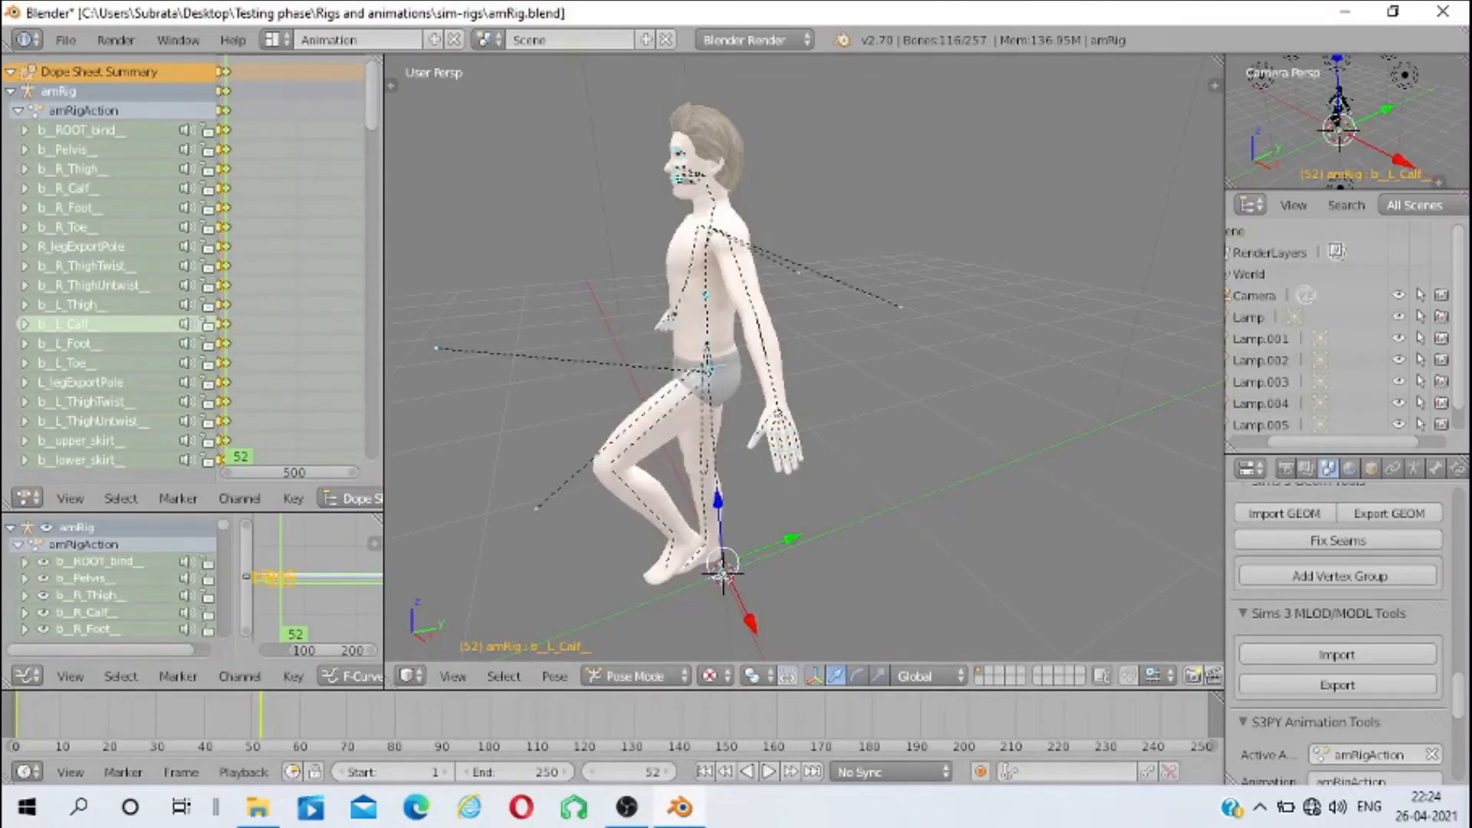
# Step backward and forward through the frames leading up to frame 52 to review the leg-lift motion
pyautogui.press('Left')
pyautogui.press('Left')
pyautogui.press('Left')
pyautogui.press('Left')
pyautogui.press('Left')
pyautogui.press('Left')
pyautogui.press('Left')
pyautogui.press('Left')
pyautogui.press('Left')
pyautogui.press('Left')
pyautogui.press('Left')
pyautogui.press('Left')
pyautogui.press('Left')
pyautogui.press('Left')
pyautogui.press('Left')
pyautogui.press('Left')
pyautogui.press('Left')
pyautogui.press('Left')
pyautogui.press('Left')
pyautogui.press('Left')
pyautogui.press('Right')
pyautogui.press('Right')
pyautogui.press('Right')
pyautogui.press('Right')
pyautogui.press('Right')
pyautogui.press('Right')
pyautogui.press('Right')
pyautogui.press('Right')
pyautogui.press('Right')
pyautogui.press('Right')
pyautogui.press('Right')
pyautogui.press('Right')
pyautogui.press('Right')
pyautogui.press('Right')
pyautogui.press('Right')
pyautogui.press('Right')
pyautogui.press('Right')
pyautogui.press('Right')
pyautogui.press('Right')
pyautogui.press('Right')
pyautogui.press('Right')
pyautogui.press('Right')
pyautogui.press('Right')
pyautogui.press('Right')
pyautogui.press('Right')
pyautogui.press('Right')
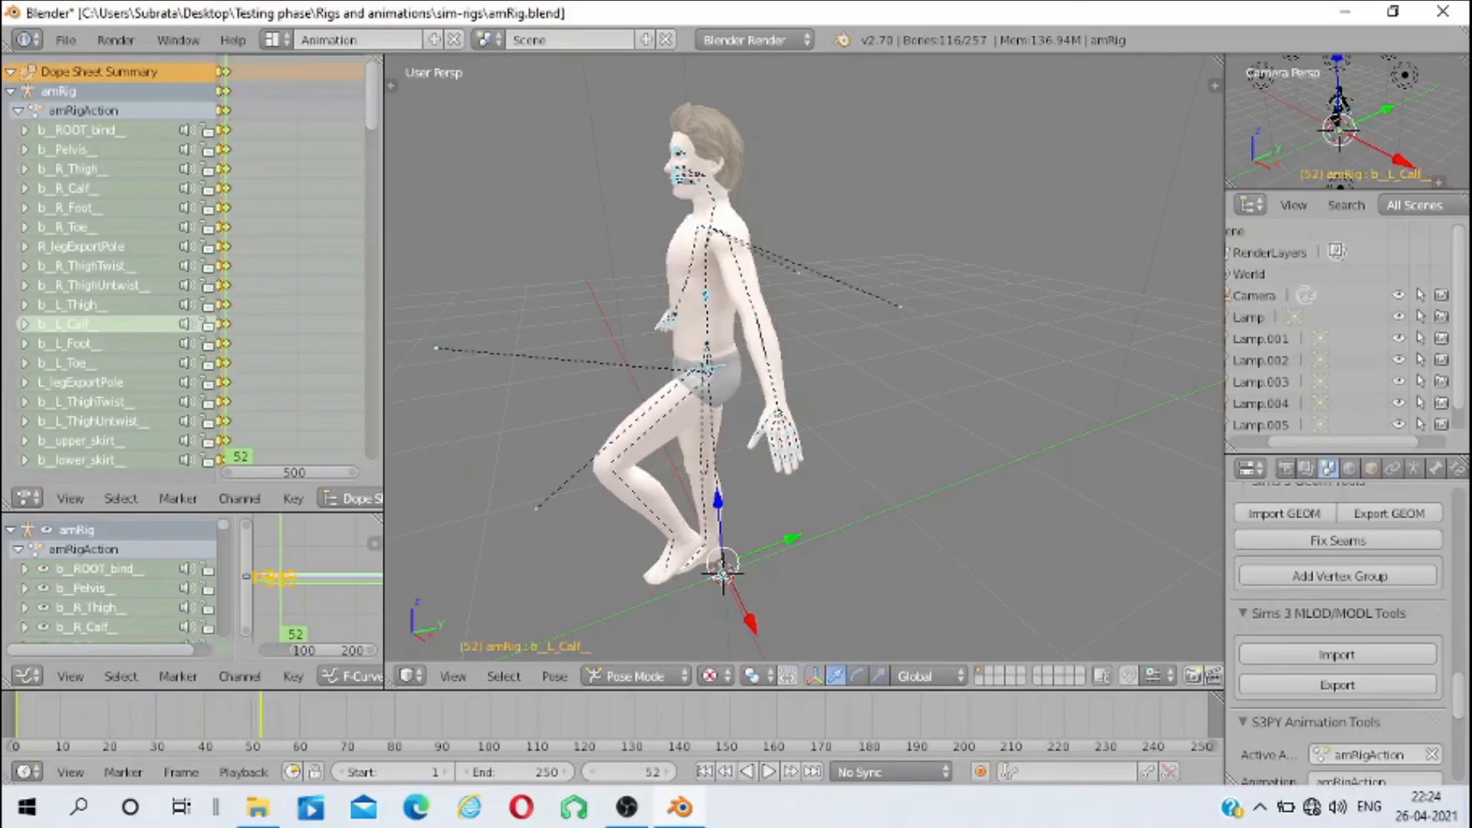
# Rotate the left upper arm bone about -67° around the global X axis to swing the arm forward
pyautogui.moveTo(728, 368); pyautogui.dragTo(744, 433)
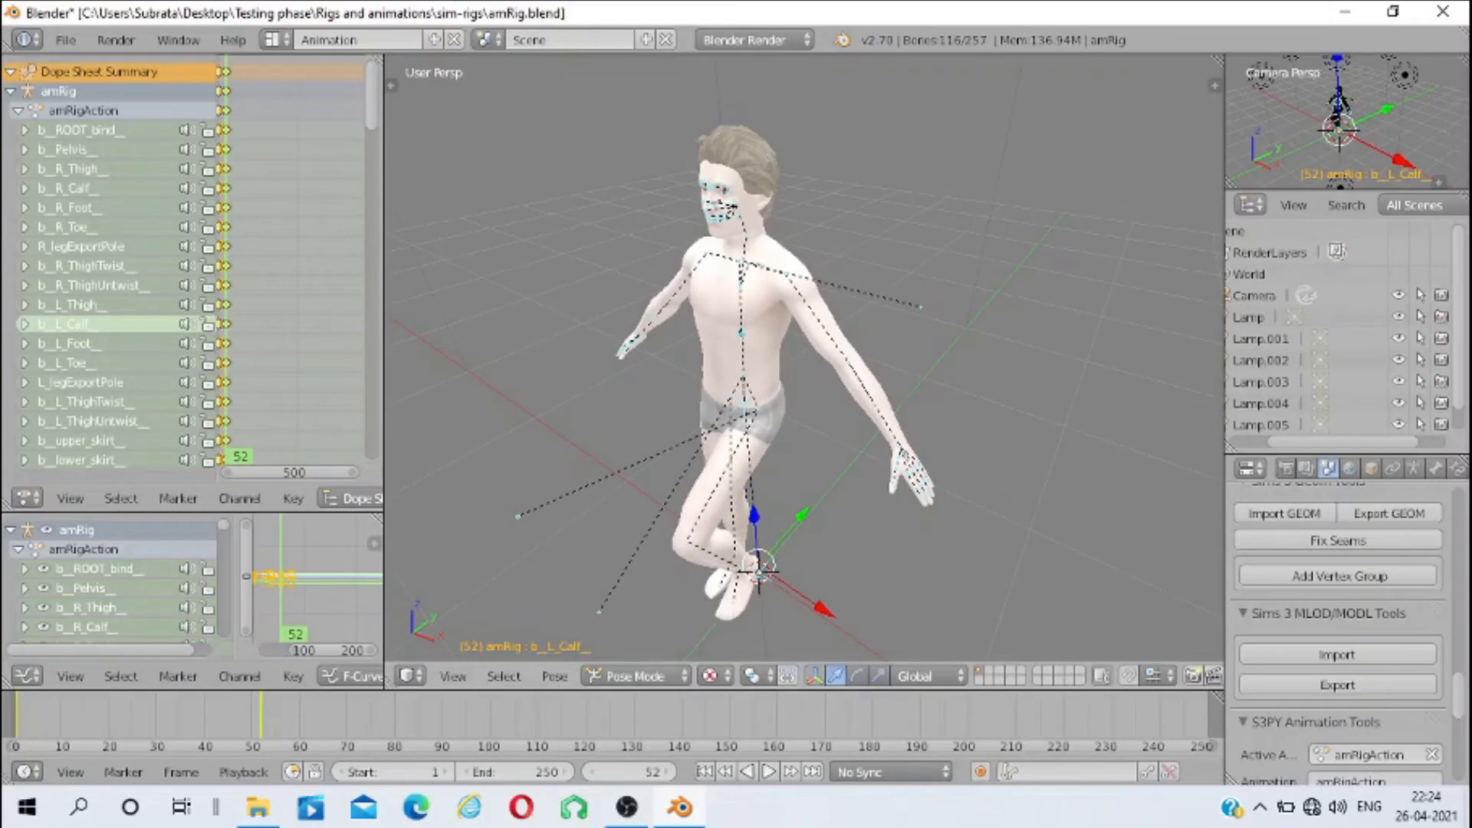
pyautogui.rightClick(790, 277)
pyautogui.moveTo(797, 307); pyautogui.dragTo(678, 302)
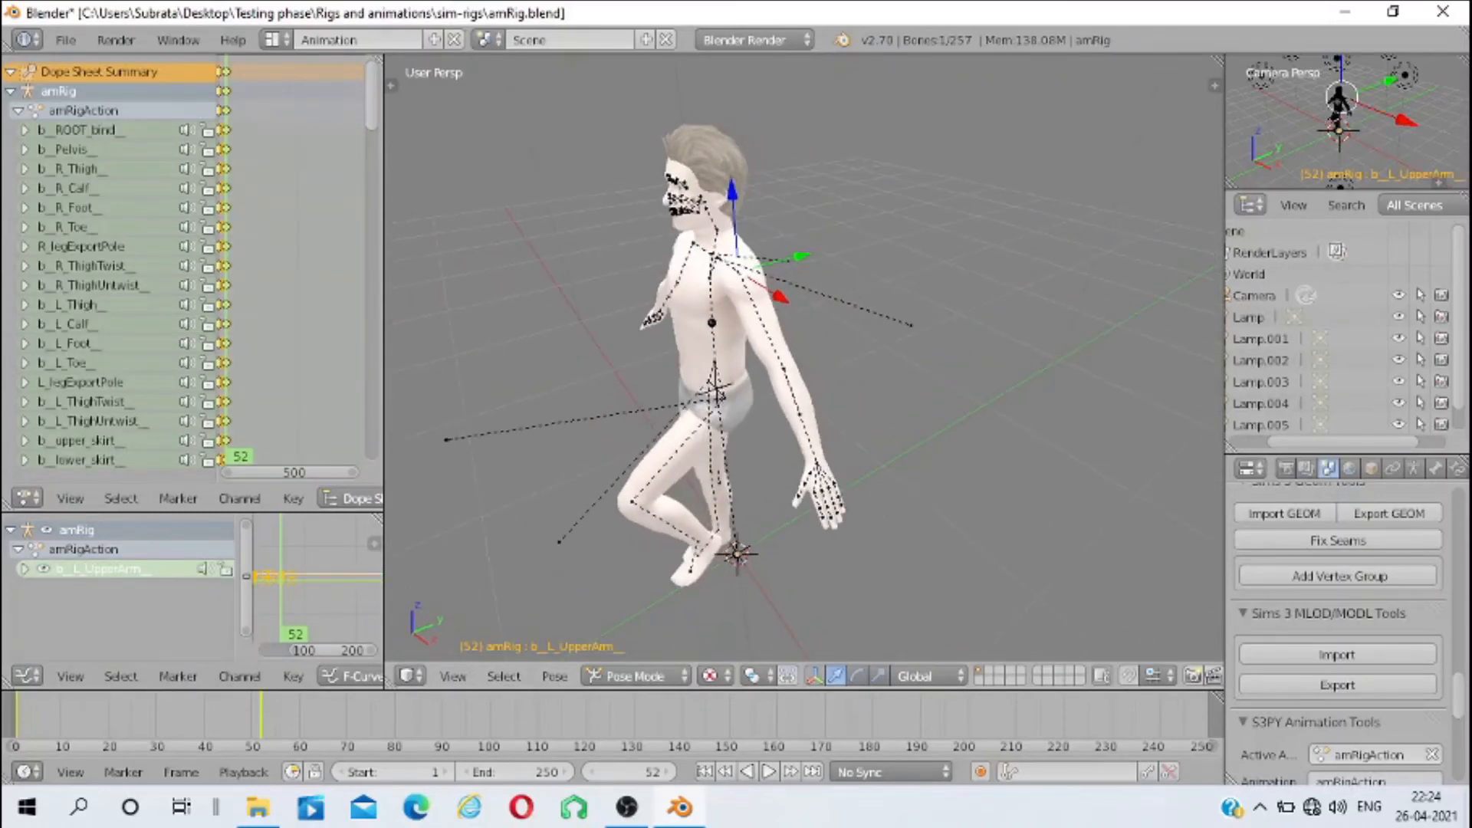
pyautogui.press('r')
pyautogui.press('x')
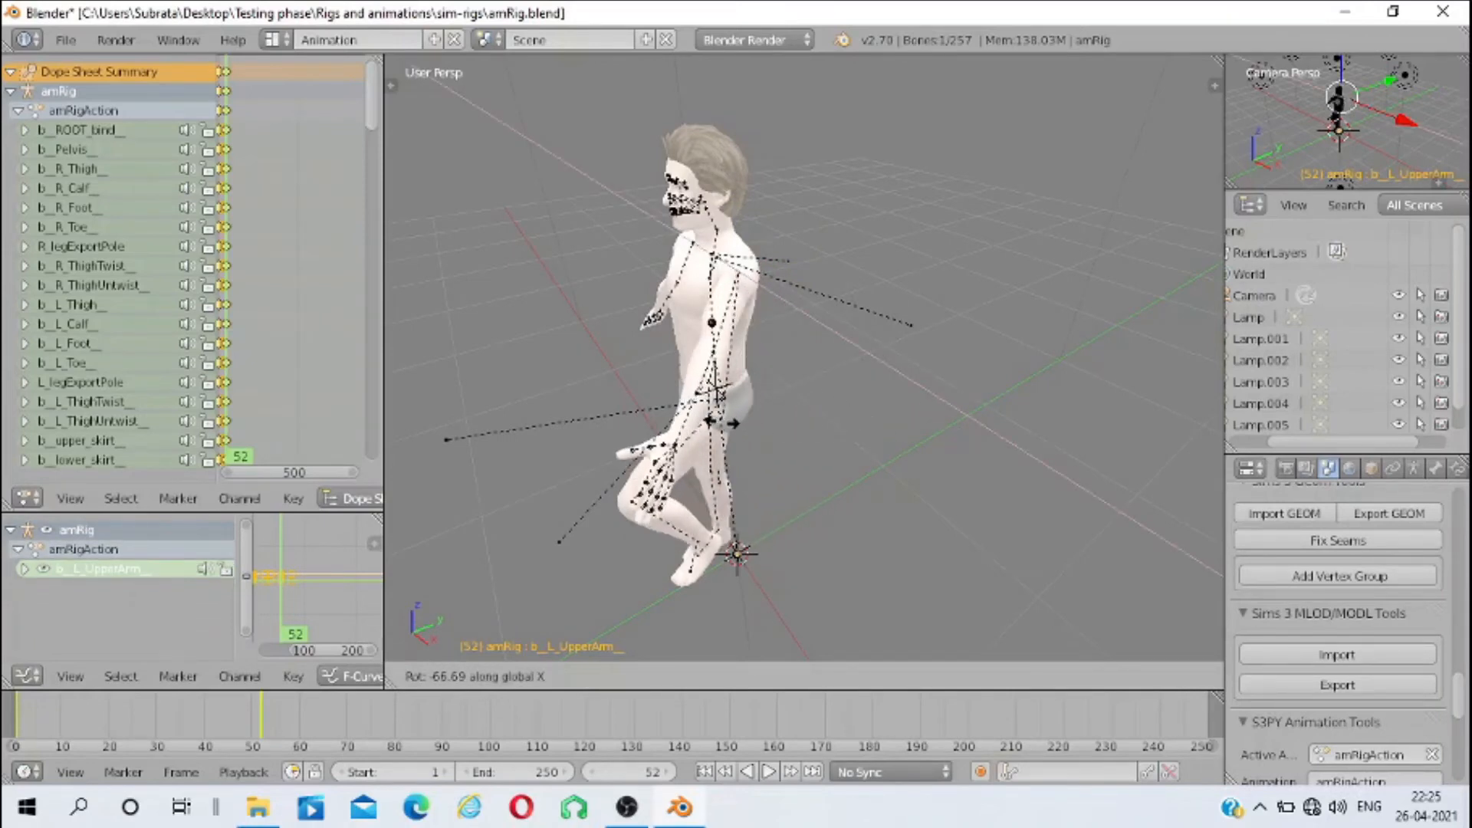
pyautogui.click(721, 423)
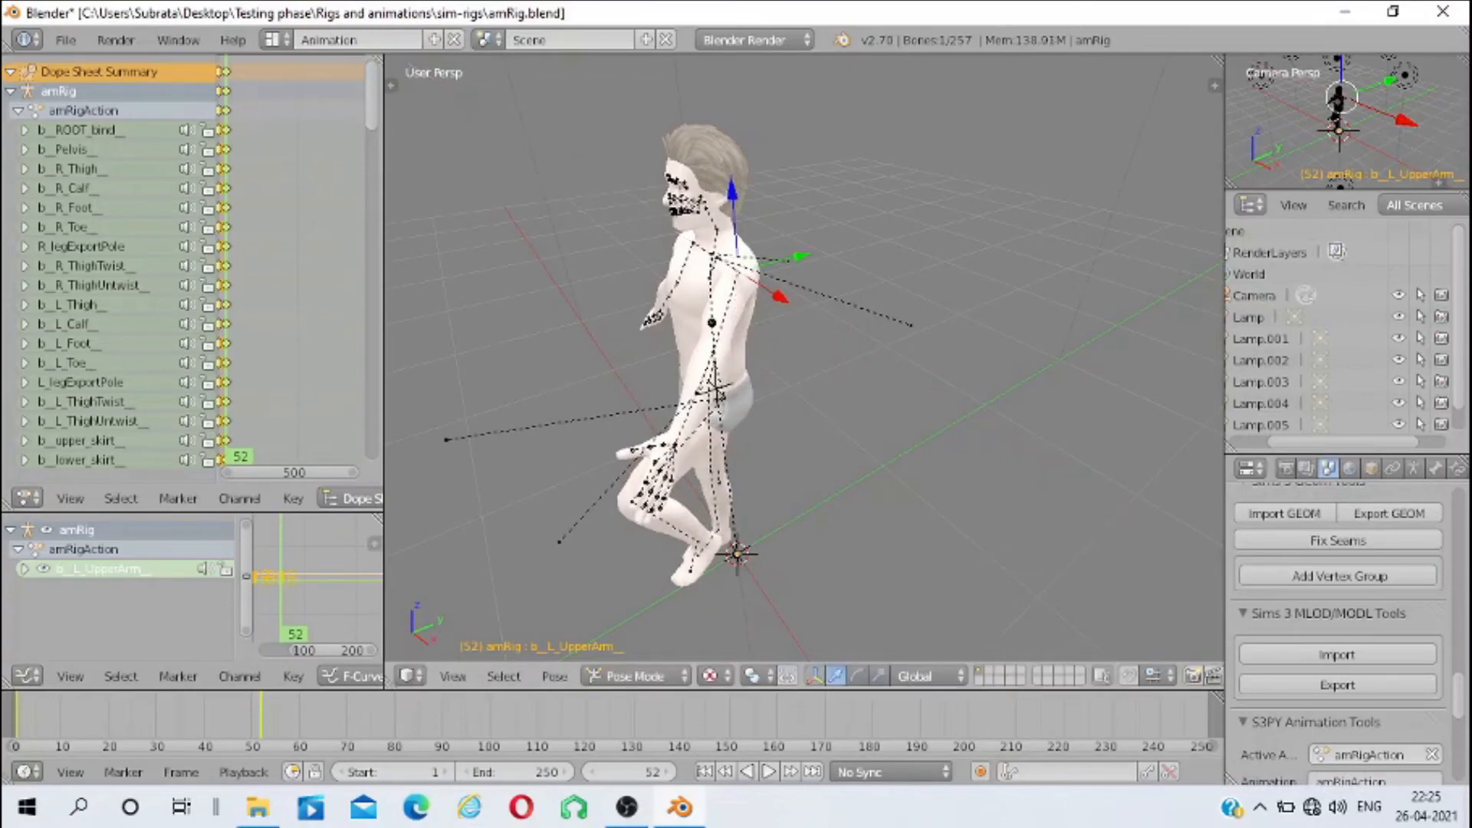
# Try rotating the left forearm bone about the global Z axis and undo the rotation
pyautogui.rightClick(718, 393)
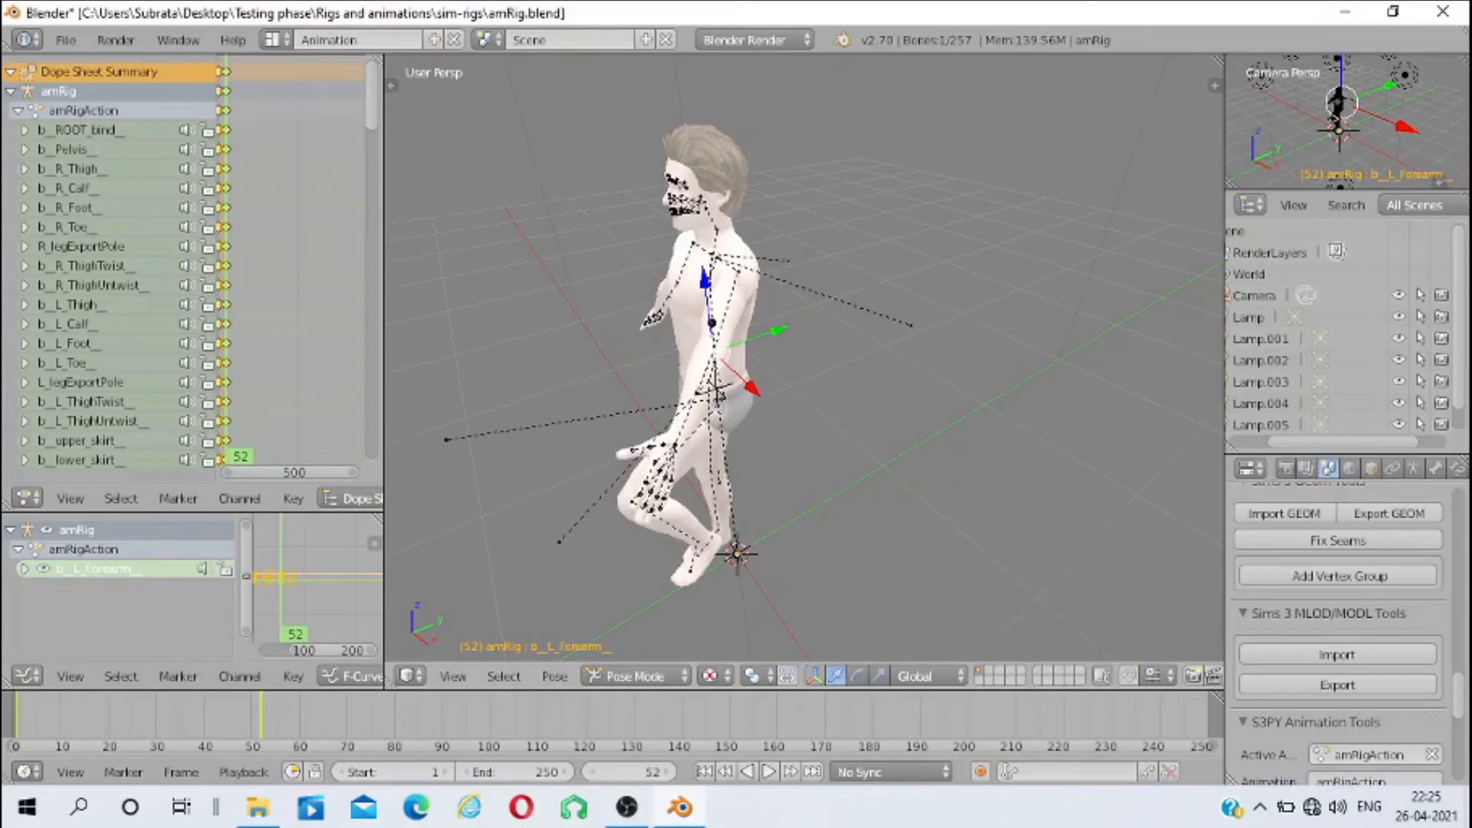
pyautogui.press('r')
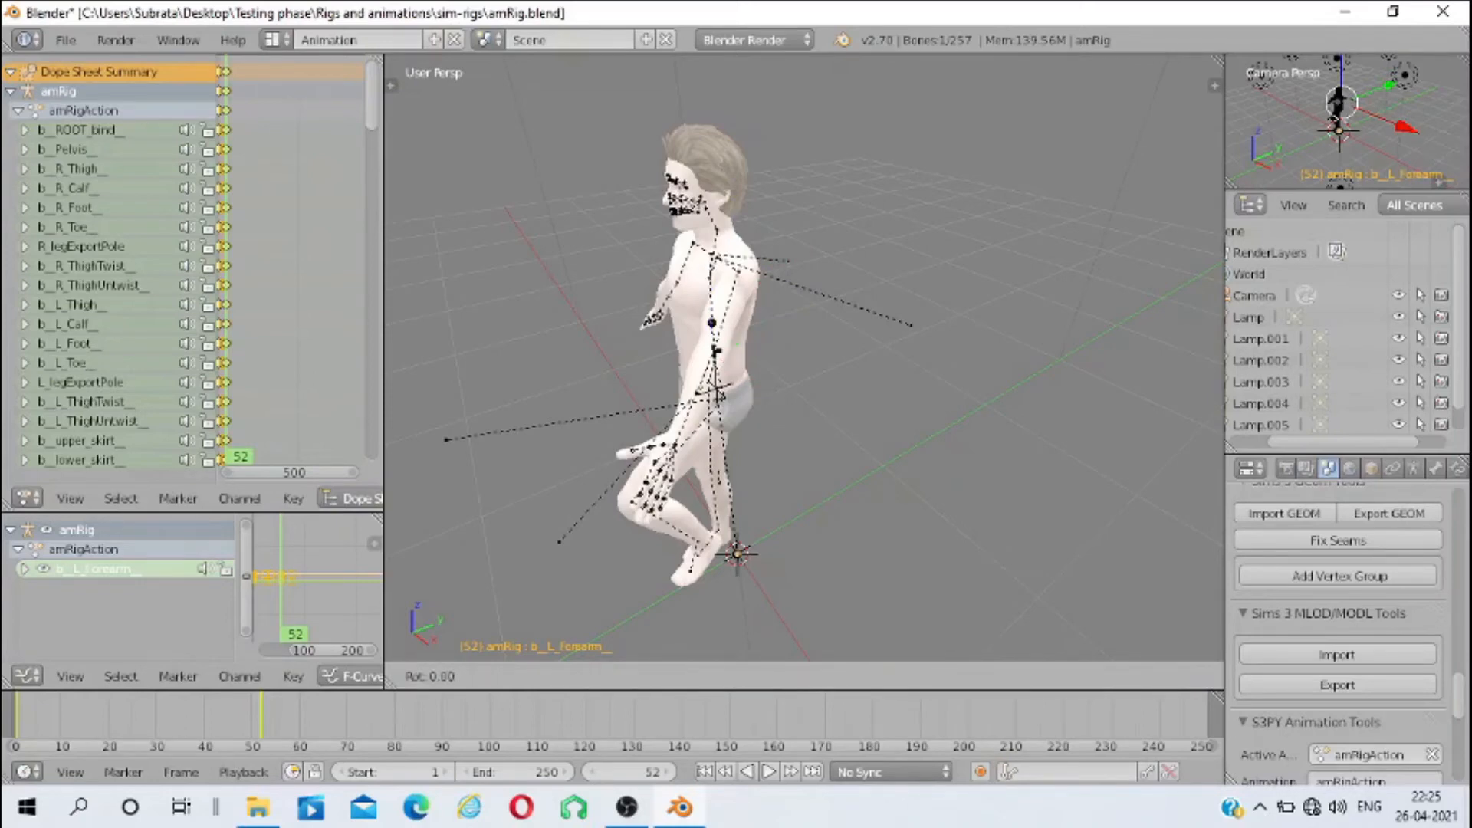
pyautogui.press('z')
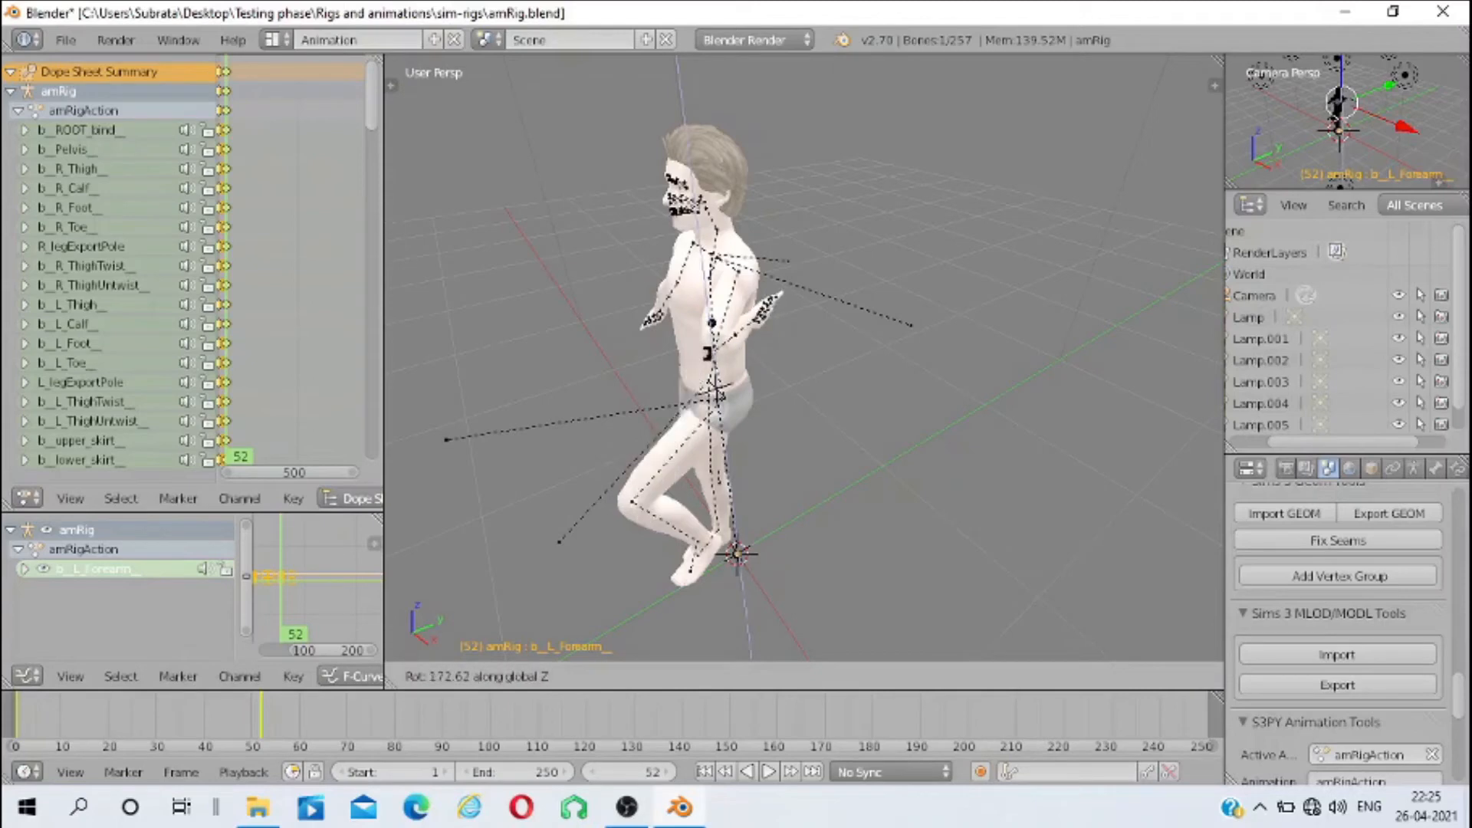
pyautogui.press('Return')
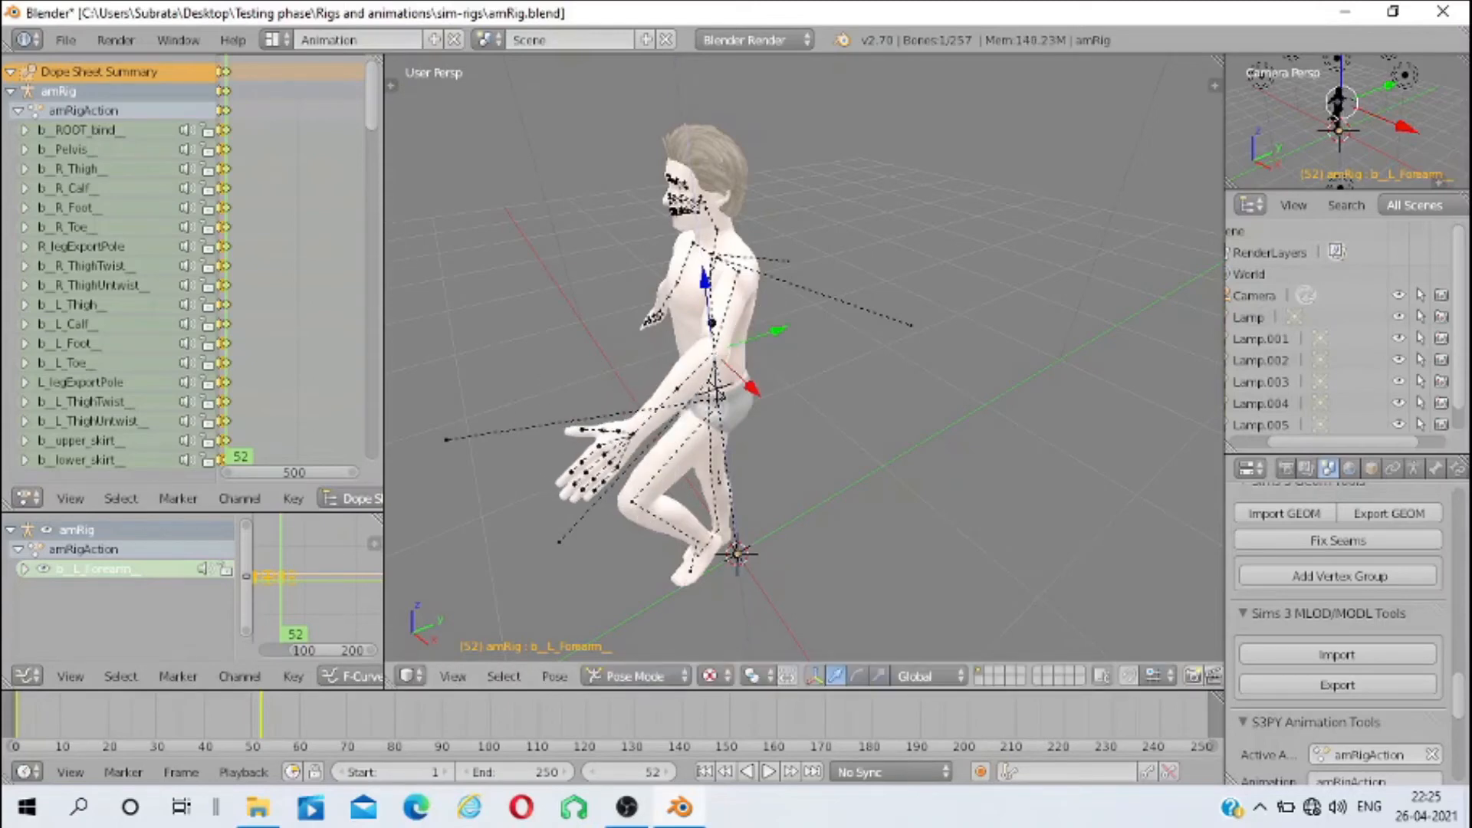
pyautogui.hotkey('ctrl', 'z')
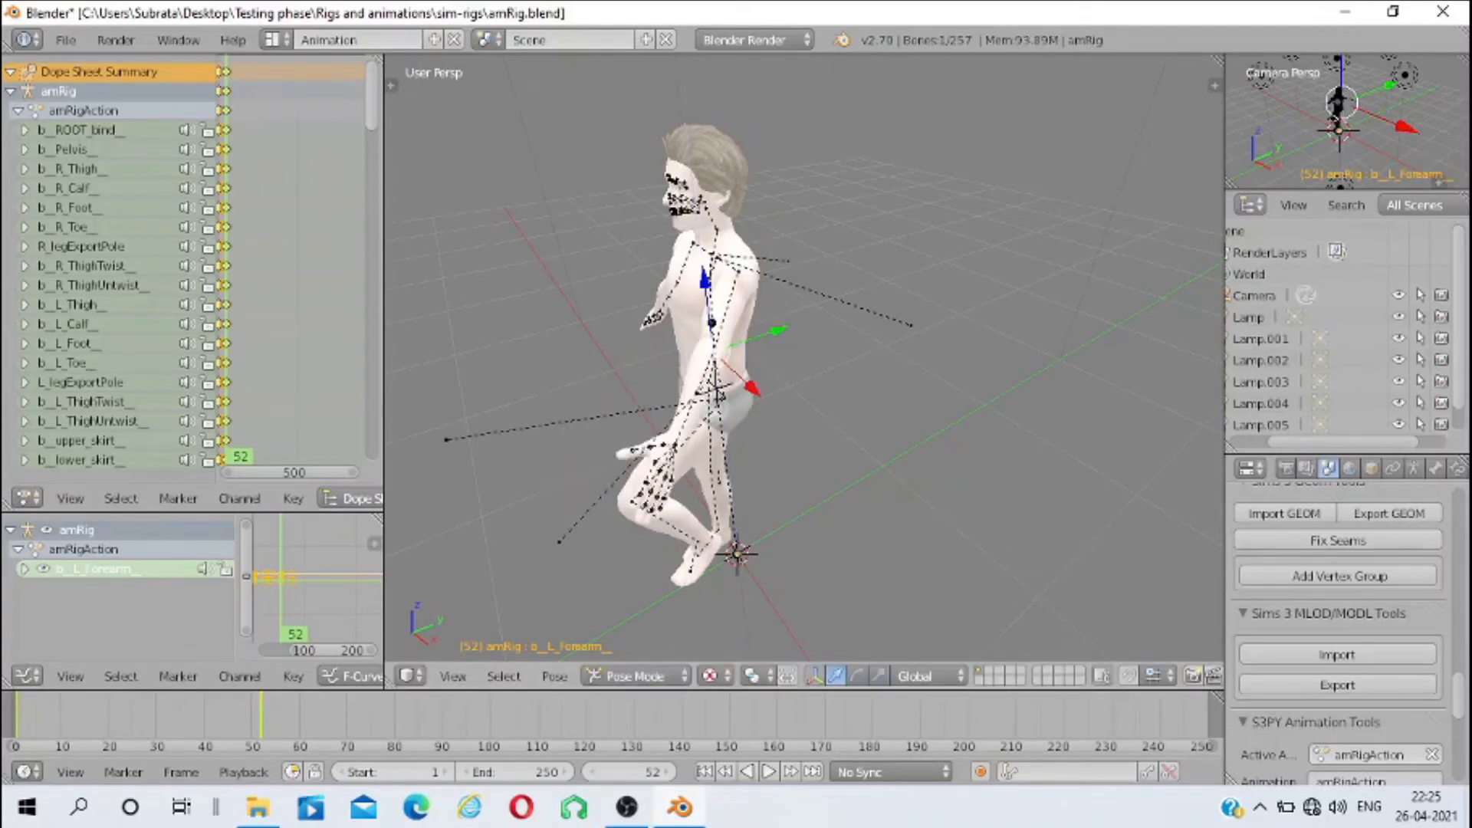
# Rotate the left forearm bone about the global Y axis to bend the elbow and raise the hand in front of the body
pyautogui.press('r')
pyautogui.press('y')
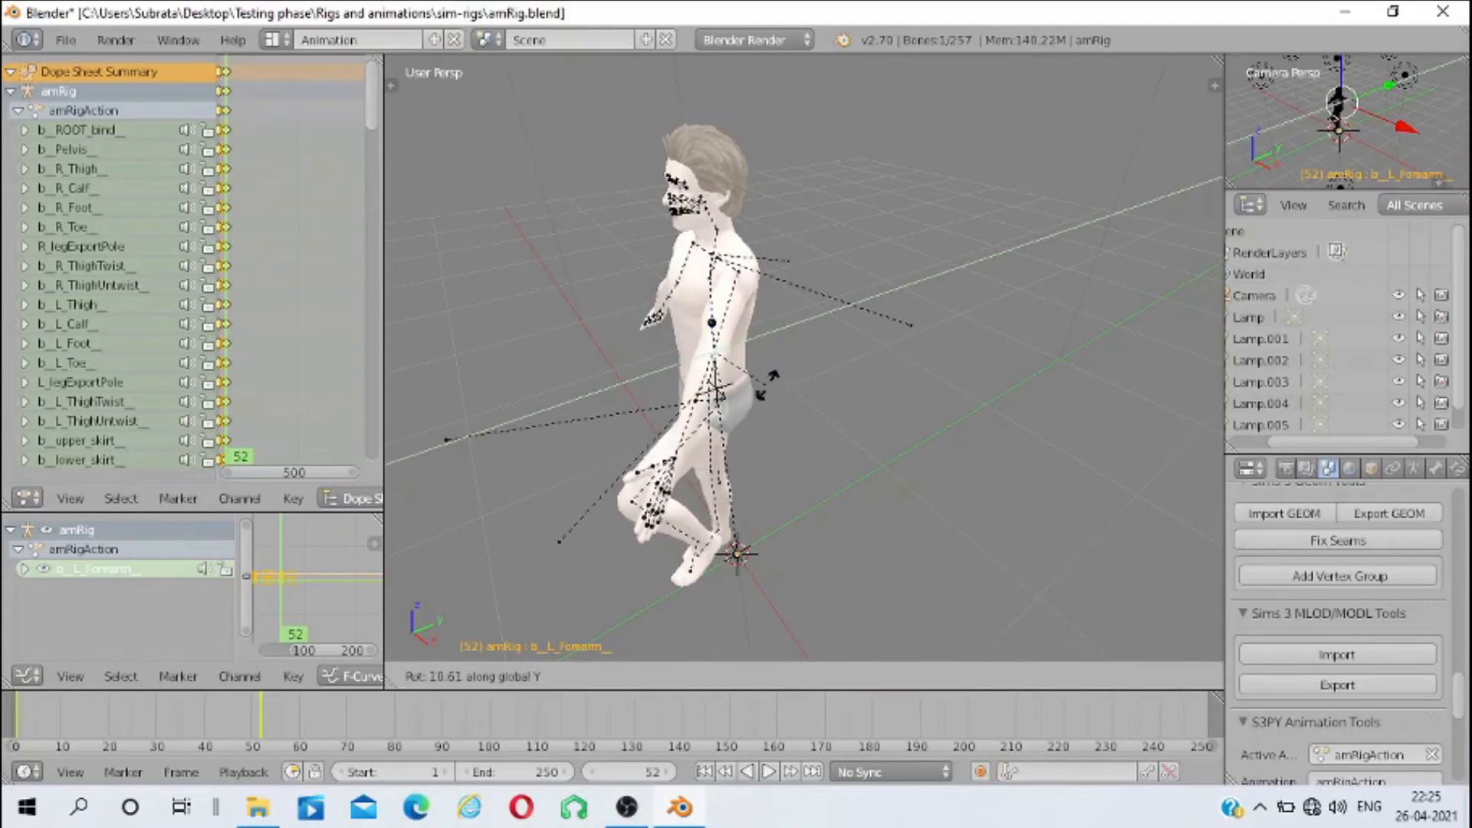
pyautogui.click(769, 328)
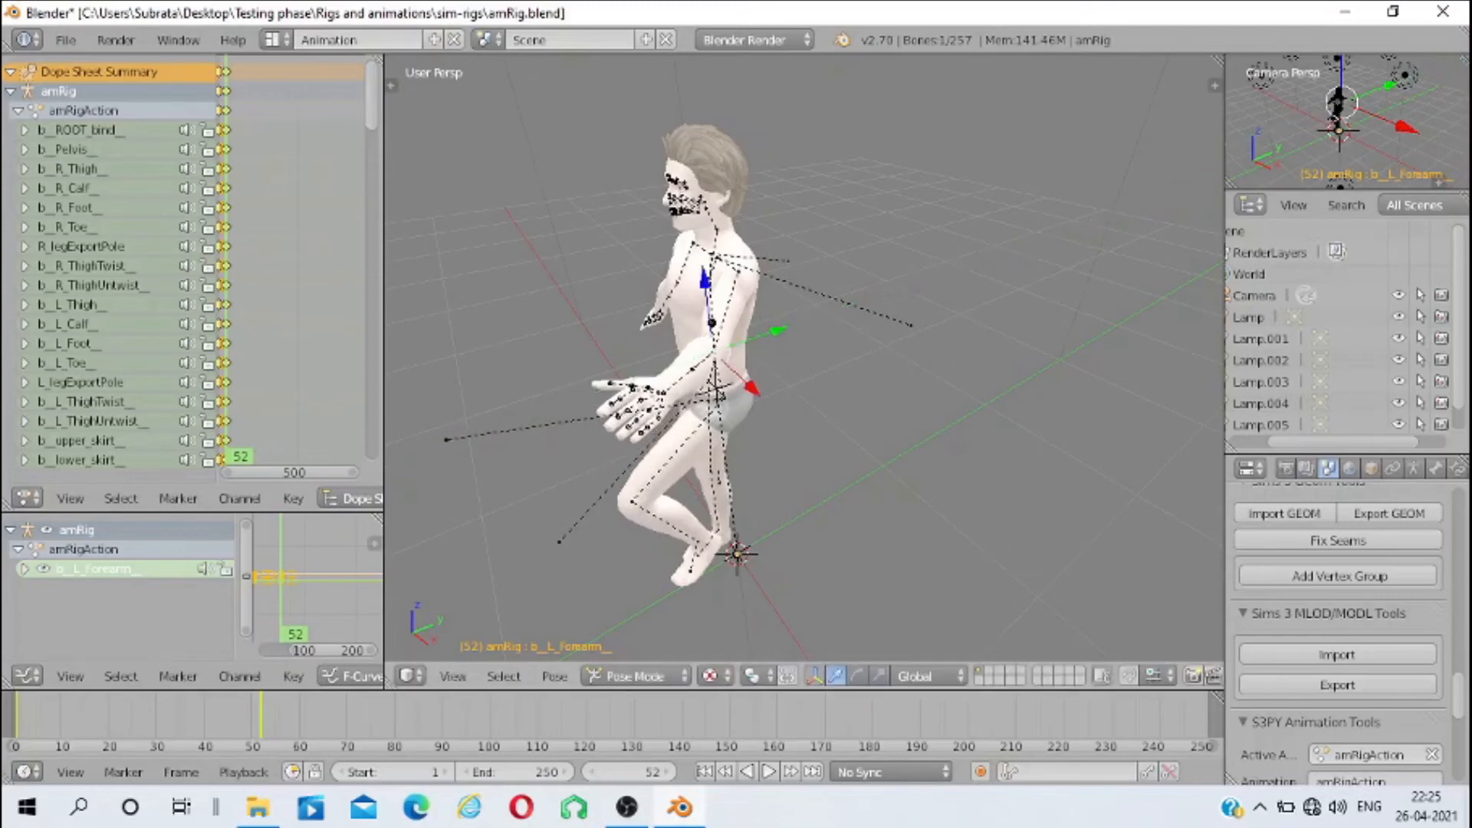
# Undo the last left forearm rotation and rotate the forearm bone around the global X axis to swing it forward instead
pyautogui.moveTo(825, 383); pyautogui.dragTo(696, 382)
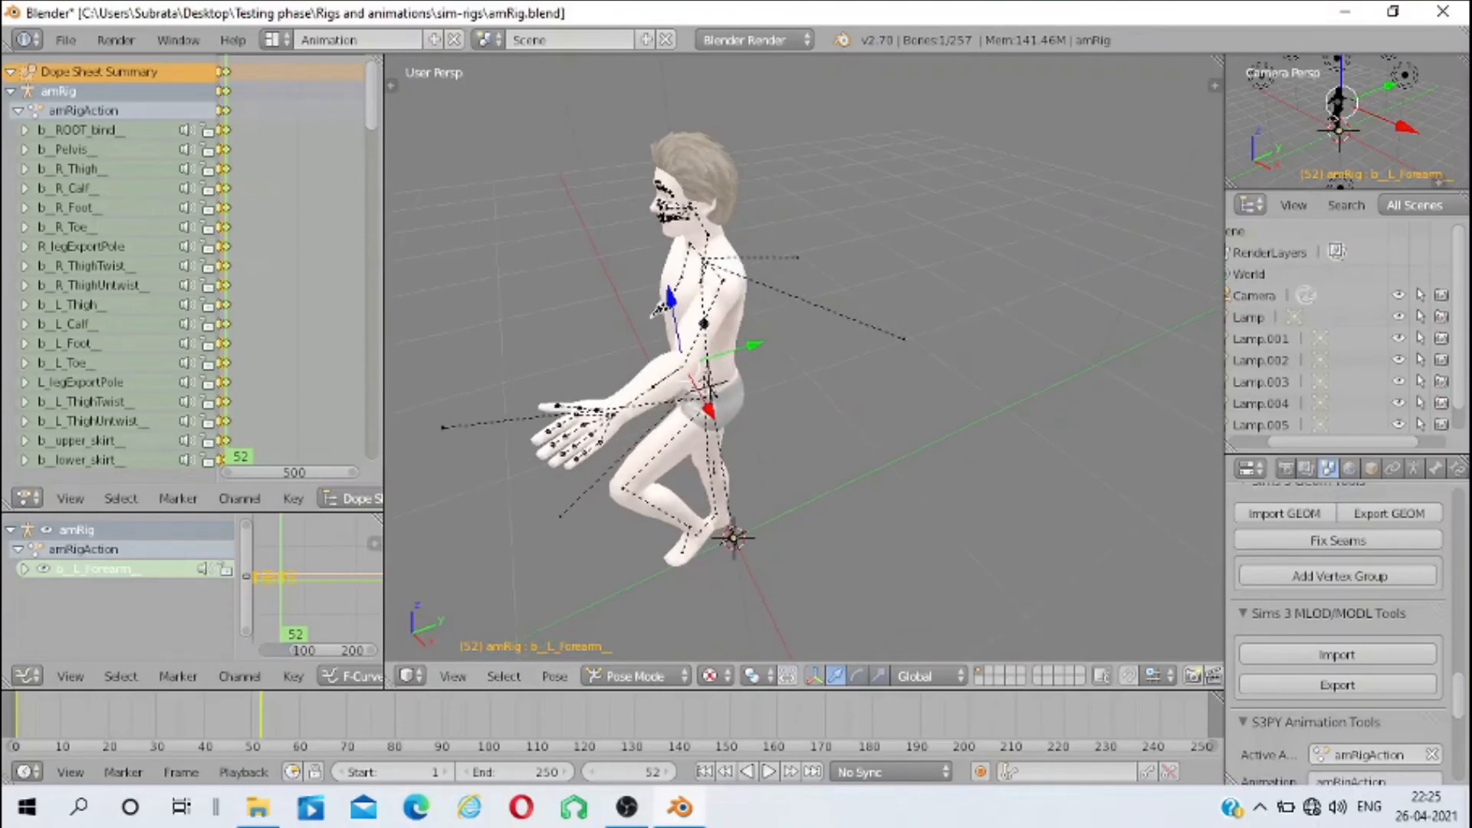
pyautogui.hotkey('ctrl', 'z')
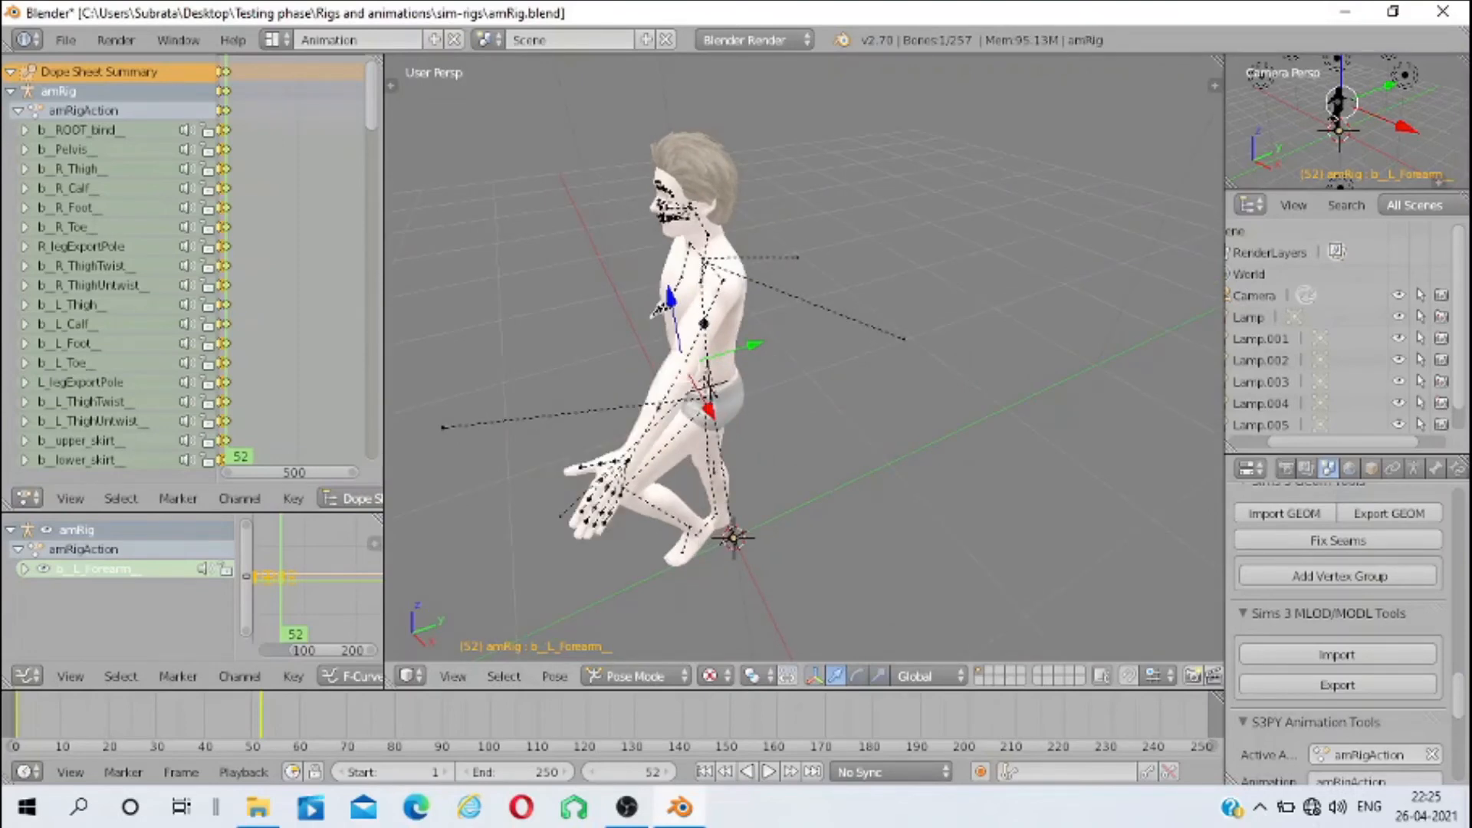
pyautogui.press('r')
pyautogui.press('x')
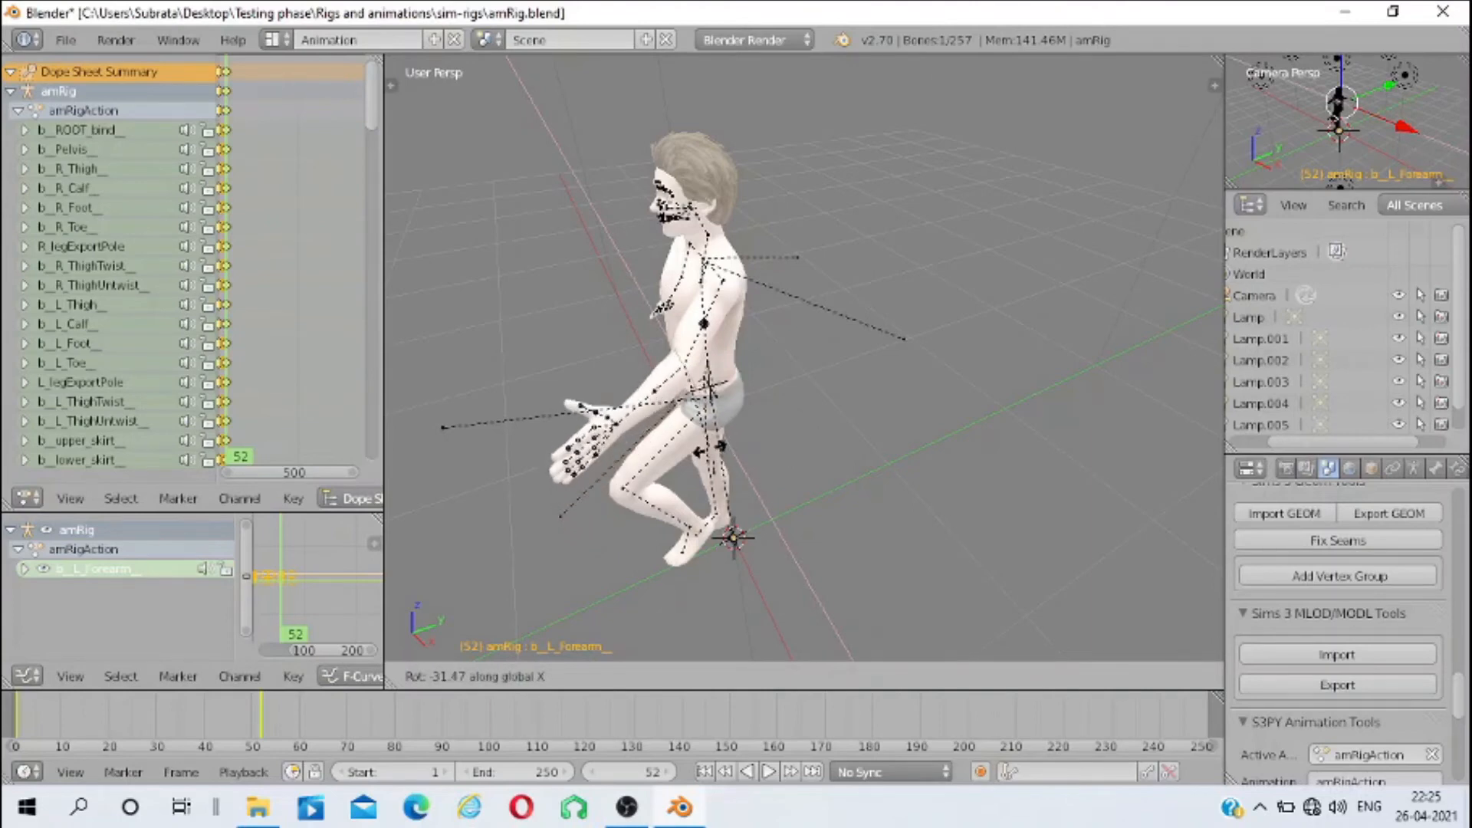
pyautogui.press('Return')
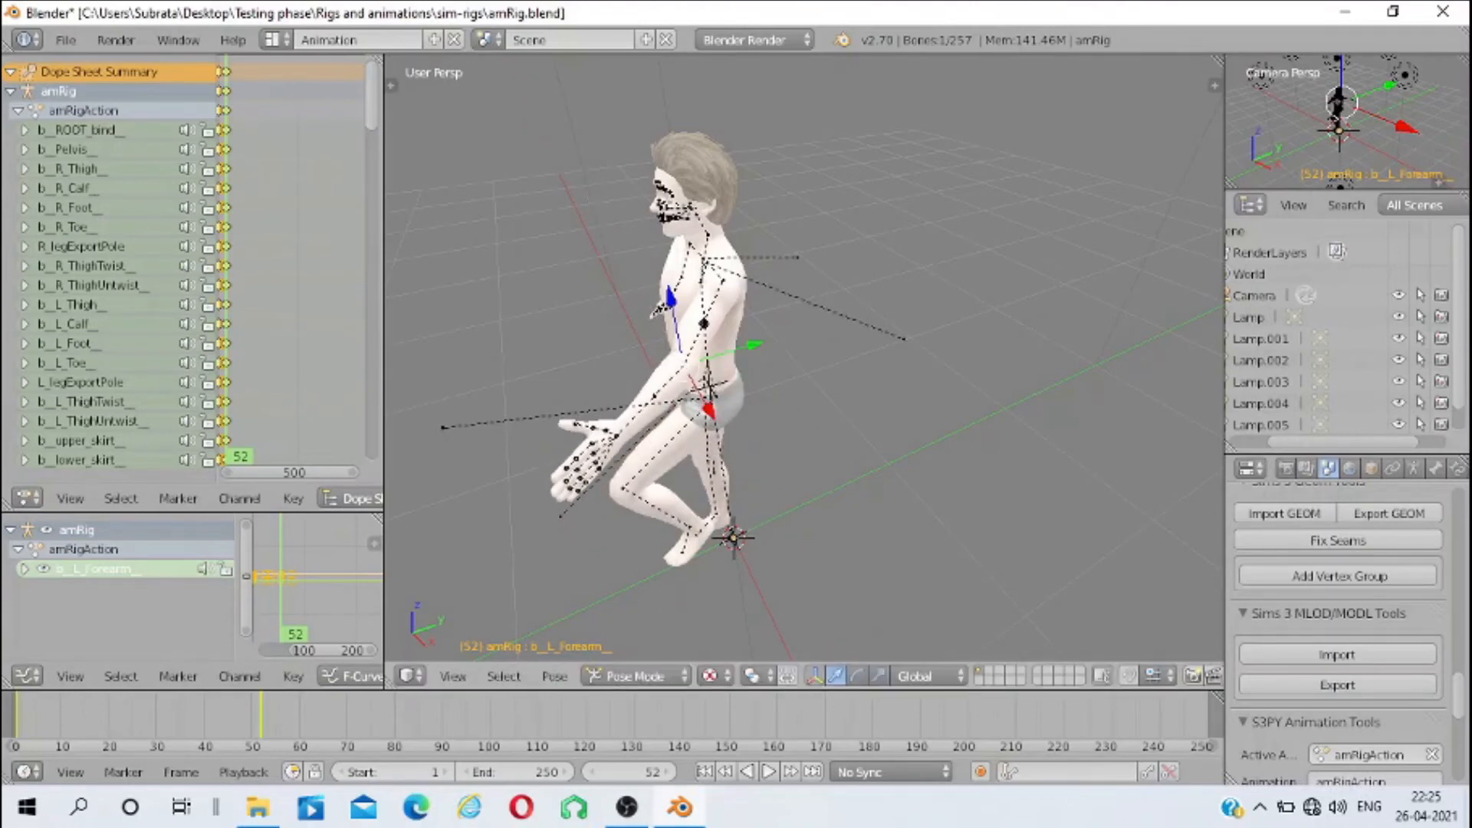
# Rotate the left forearm bone about 11° around the global Y axis
pyautogui.press('r')
pyautogui.press('y')
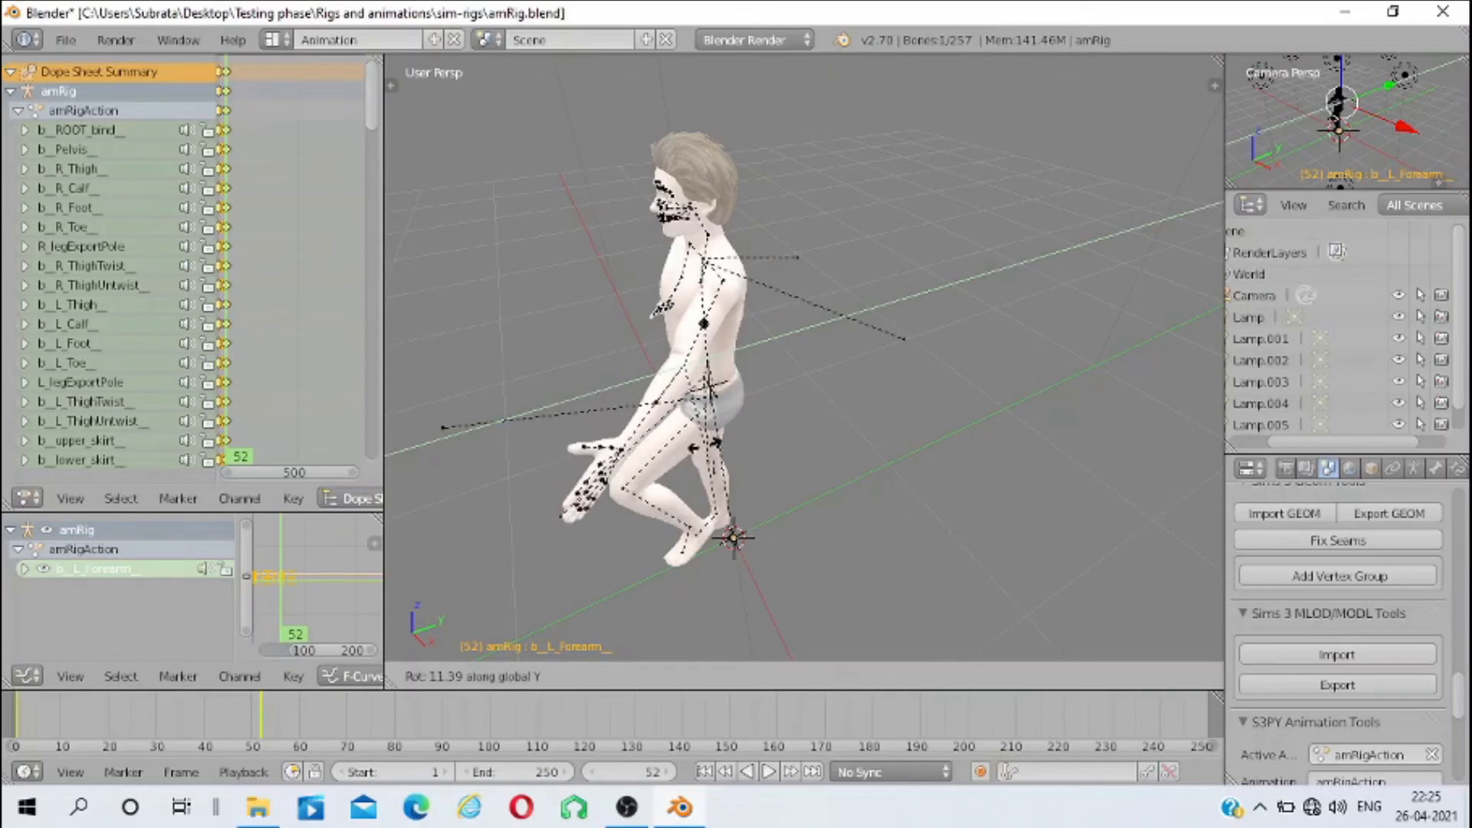
pyautogui.press('Return')
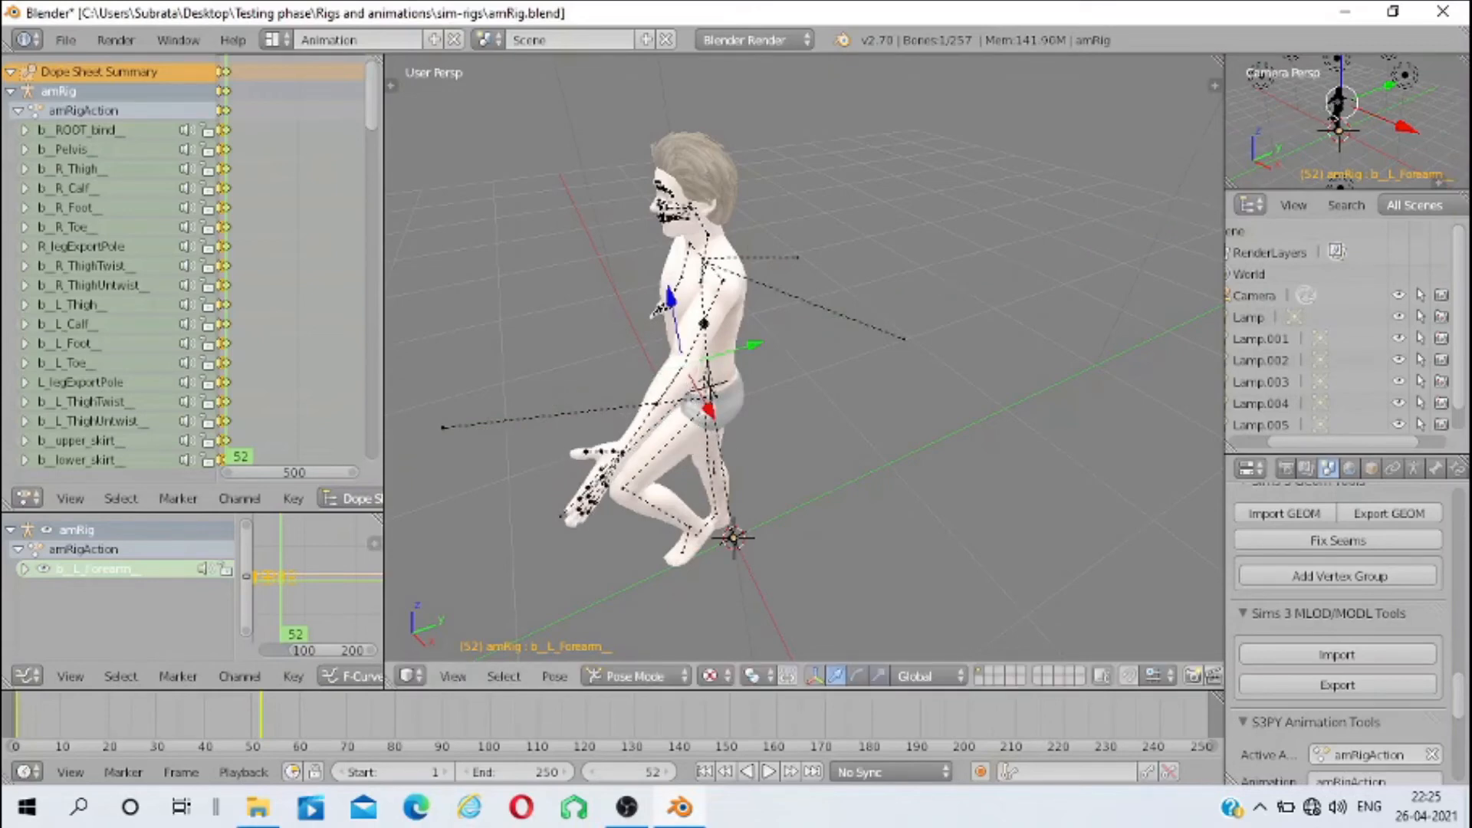
# Insert a keyframe for all bones at frame 52 to store the arm pose
pyautogui.press('a')
pyautogui.press('a')
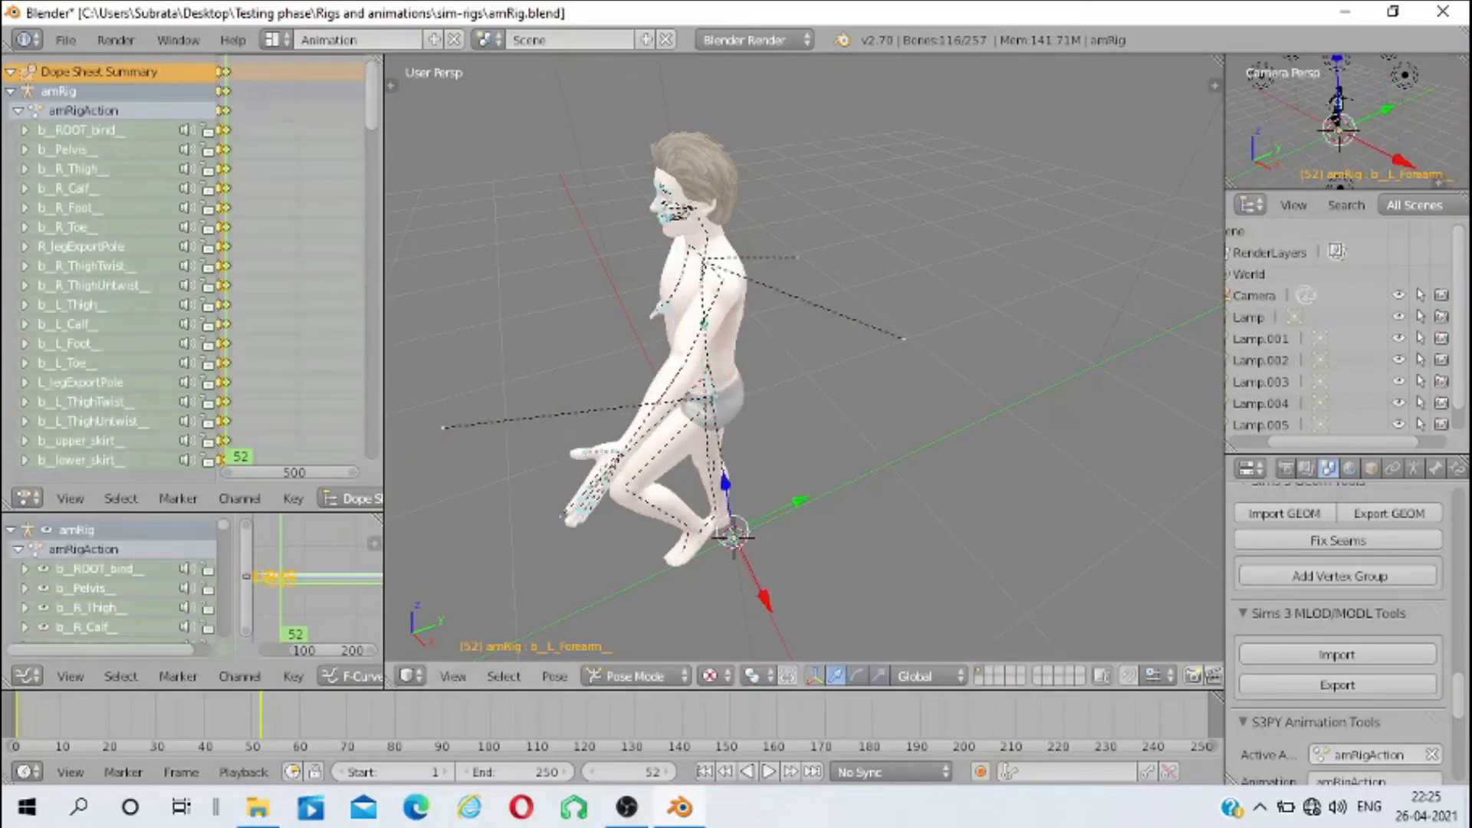
pyautogui.press('i')
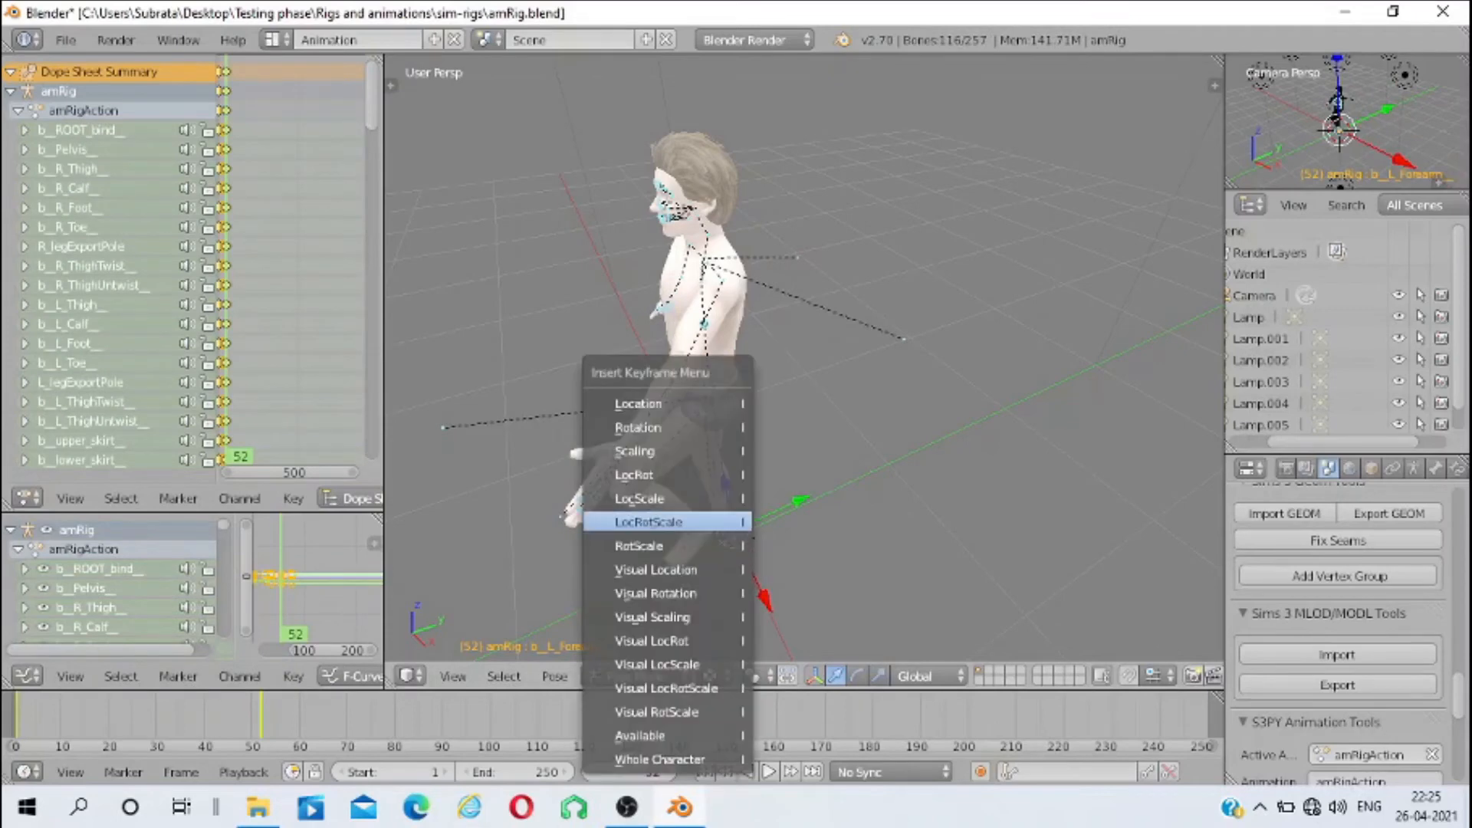
pyautogui.press('Return')
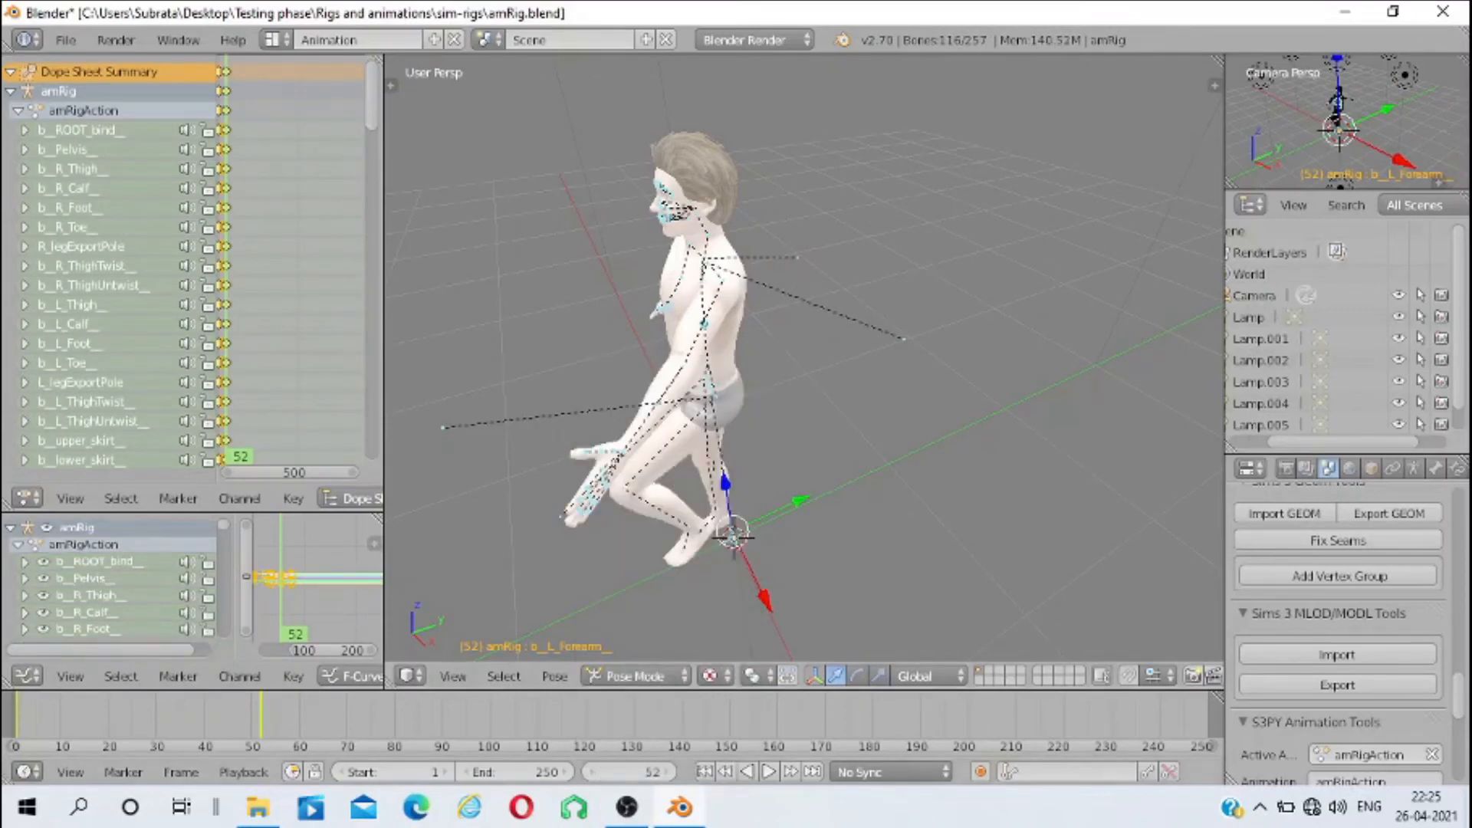
# At frame 90, rotate the left upper arm bone around the global X axis to swing the arm back beside the body
pyautogui.moveTo(328, 716); pyautogui.dragTo(443, 716)
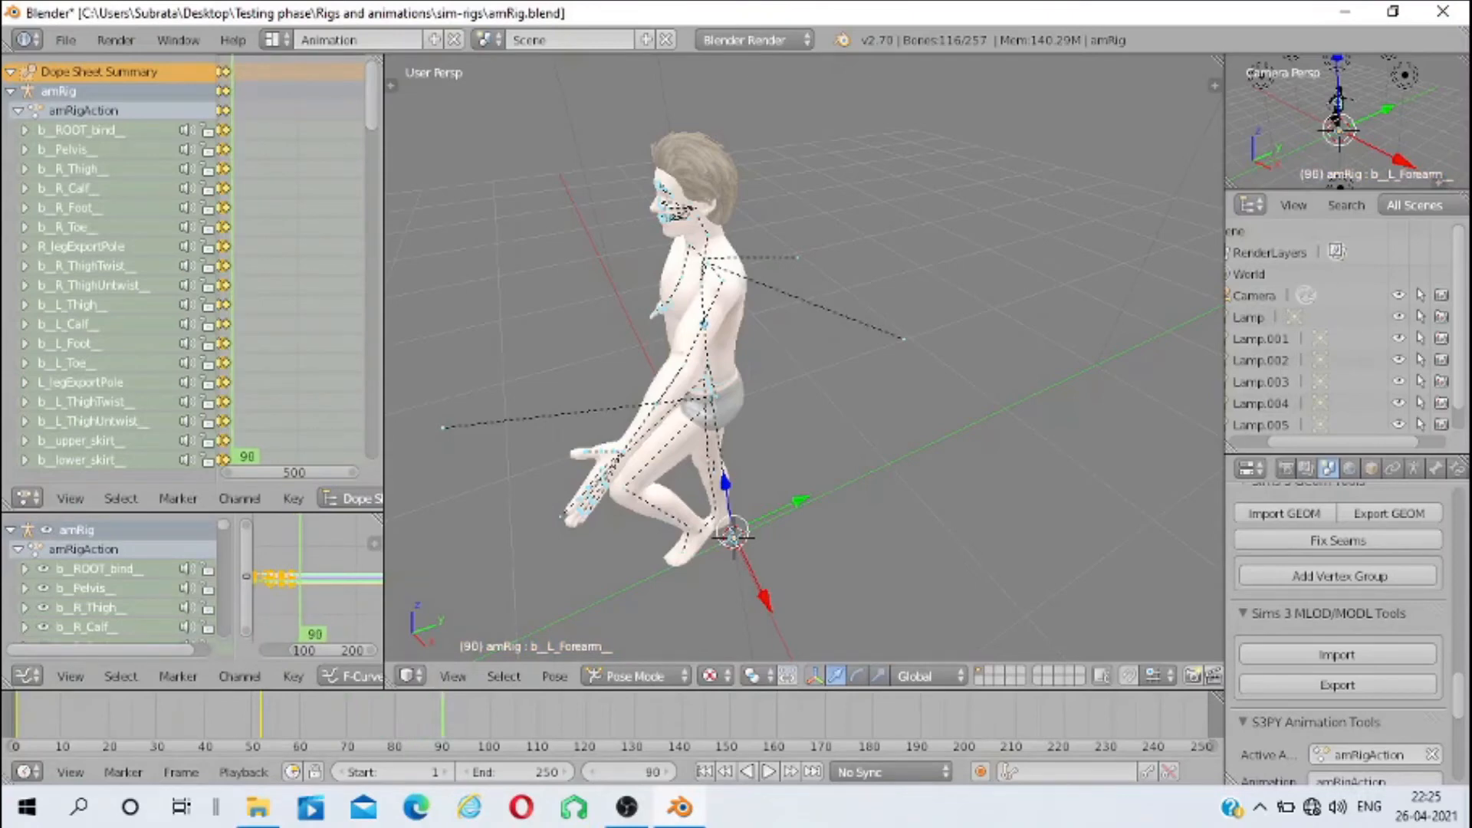
pyautogui.moveTo(675, 230); pyautogui.dragTo(763, 234)
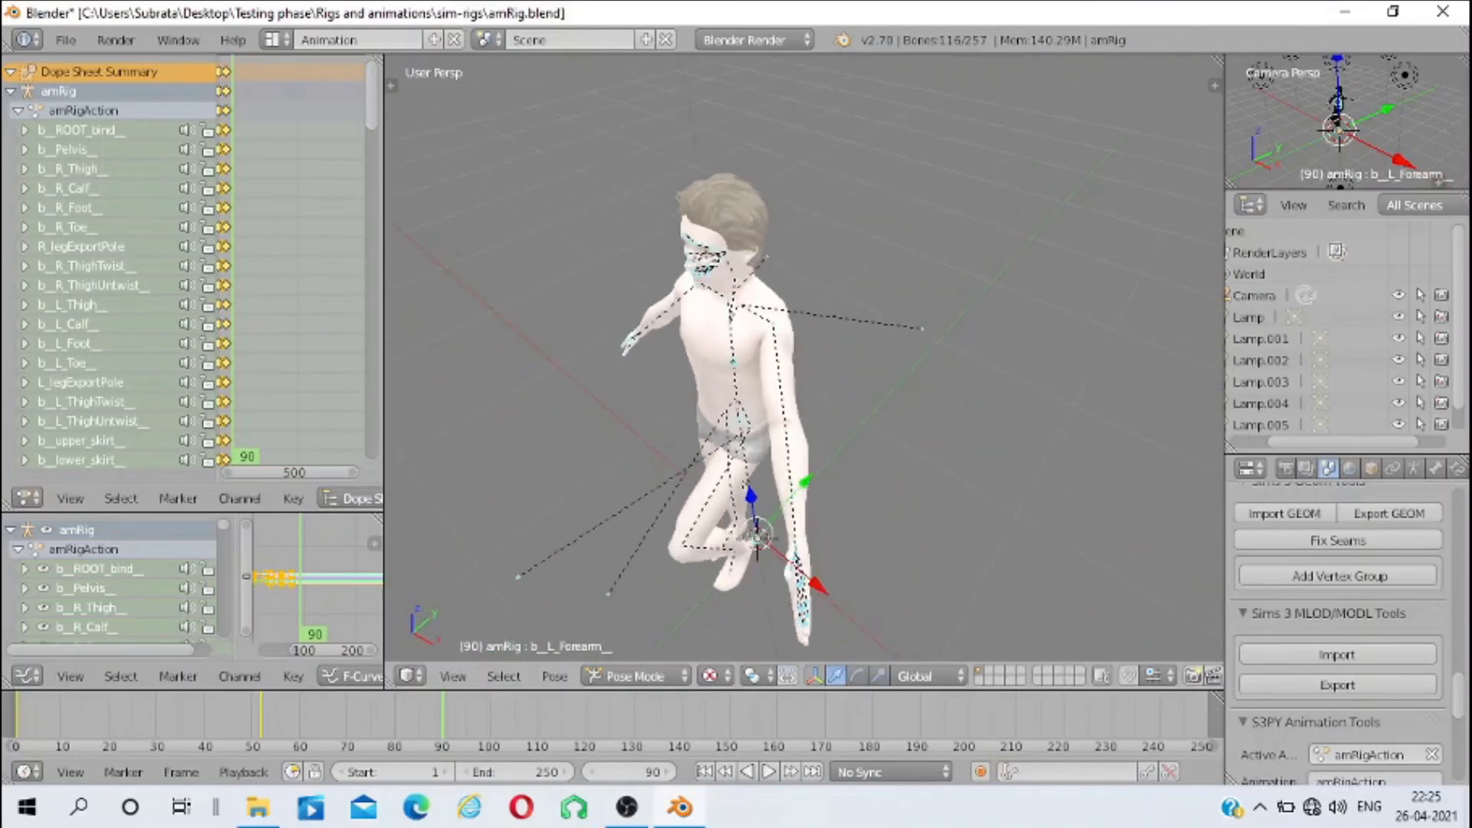
pyautogui.rightClick(779, 369)
pyautogui.moveTo(779, 370); pyautogui.dragTo(696, 342)
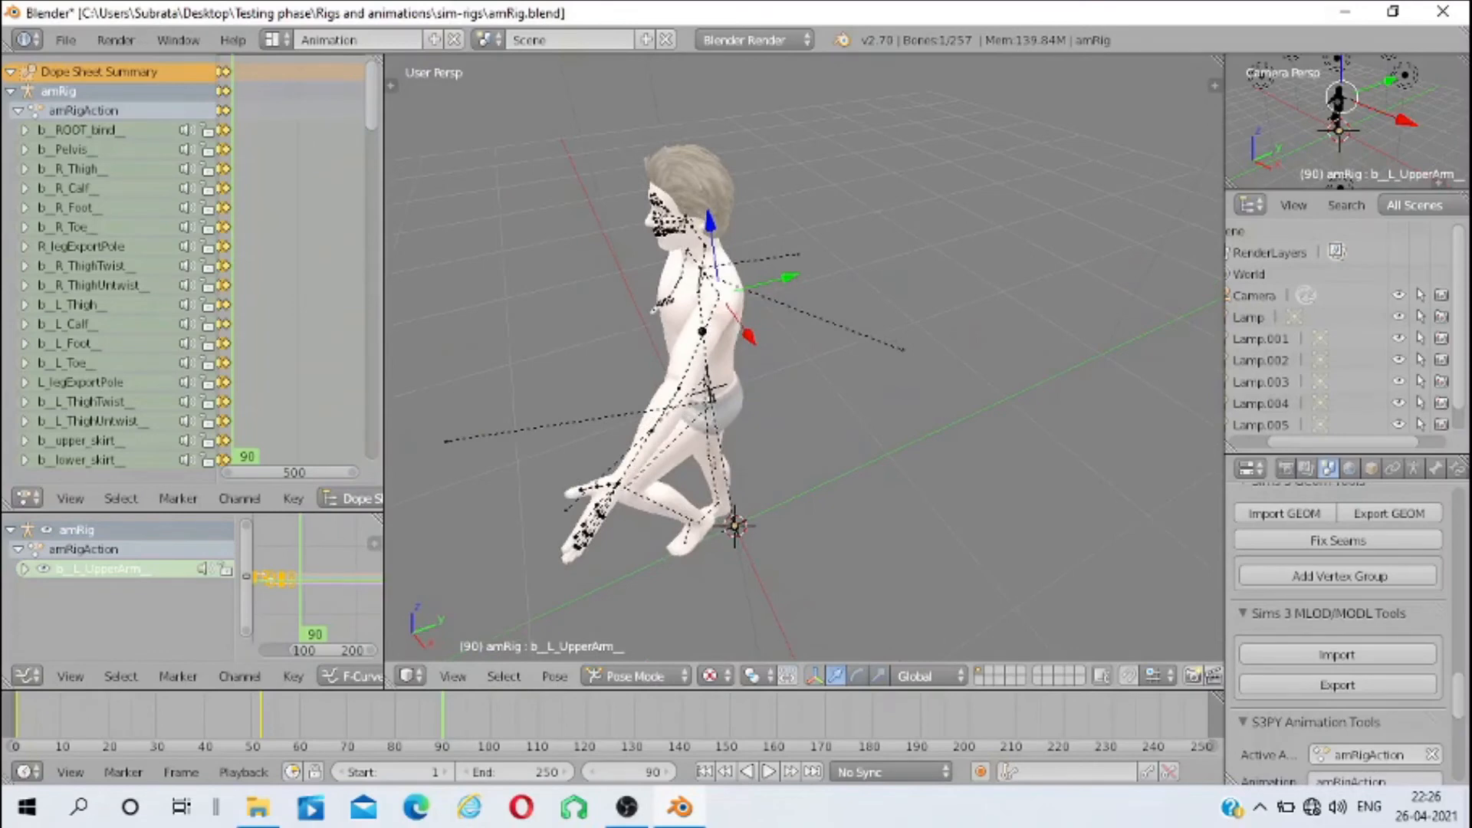
pyautogui.press('r')
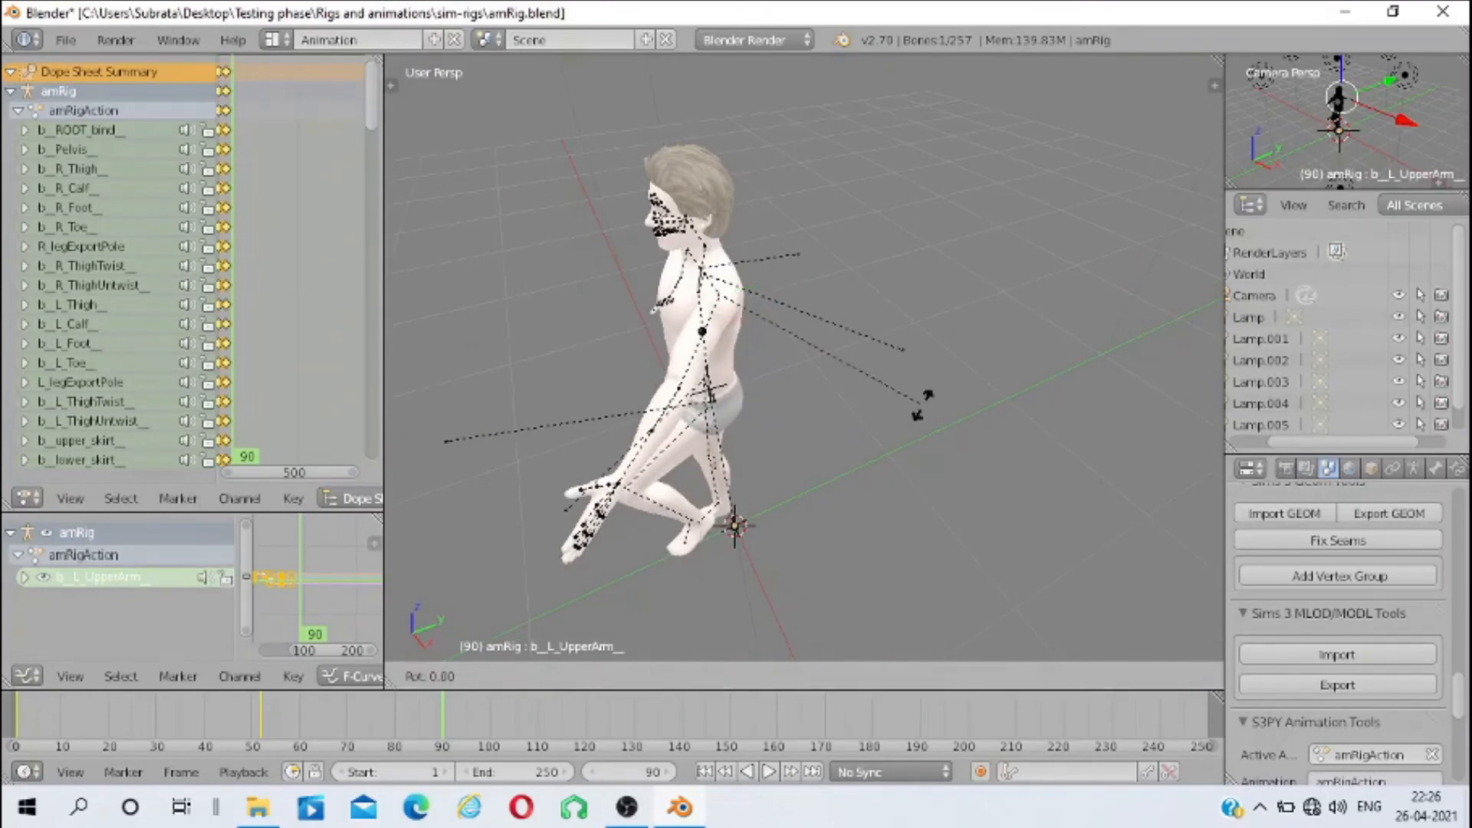
pyautogui.press('x')
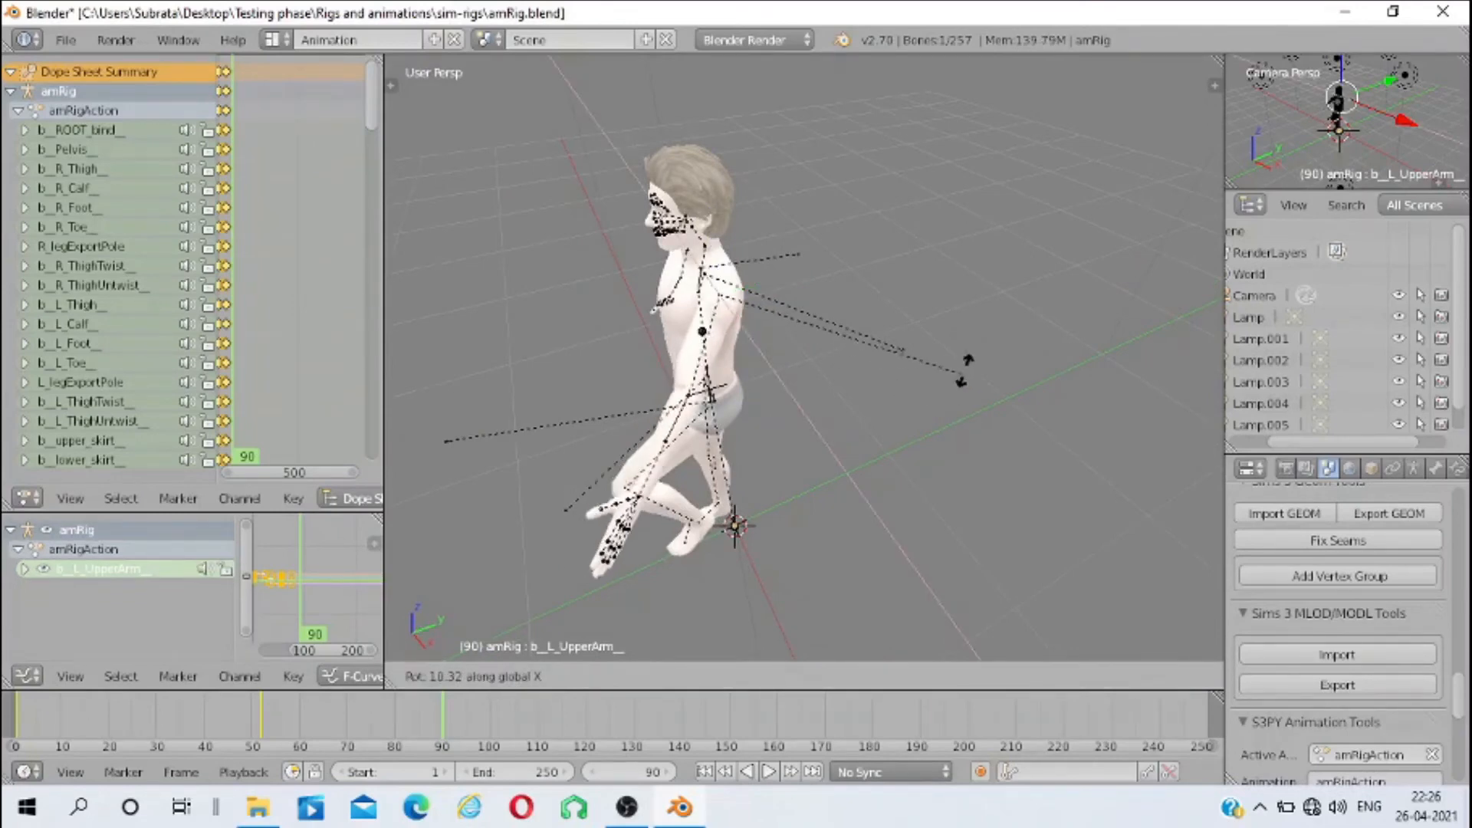
pyautogui.click(821, 230)
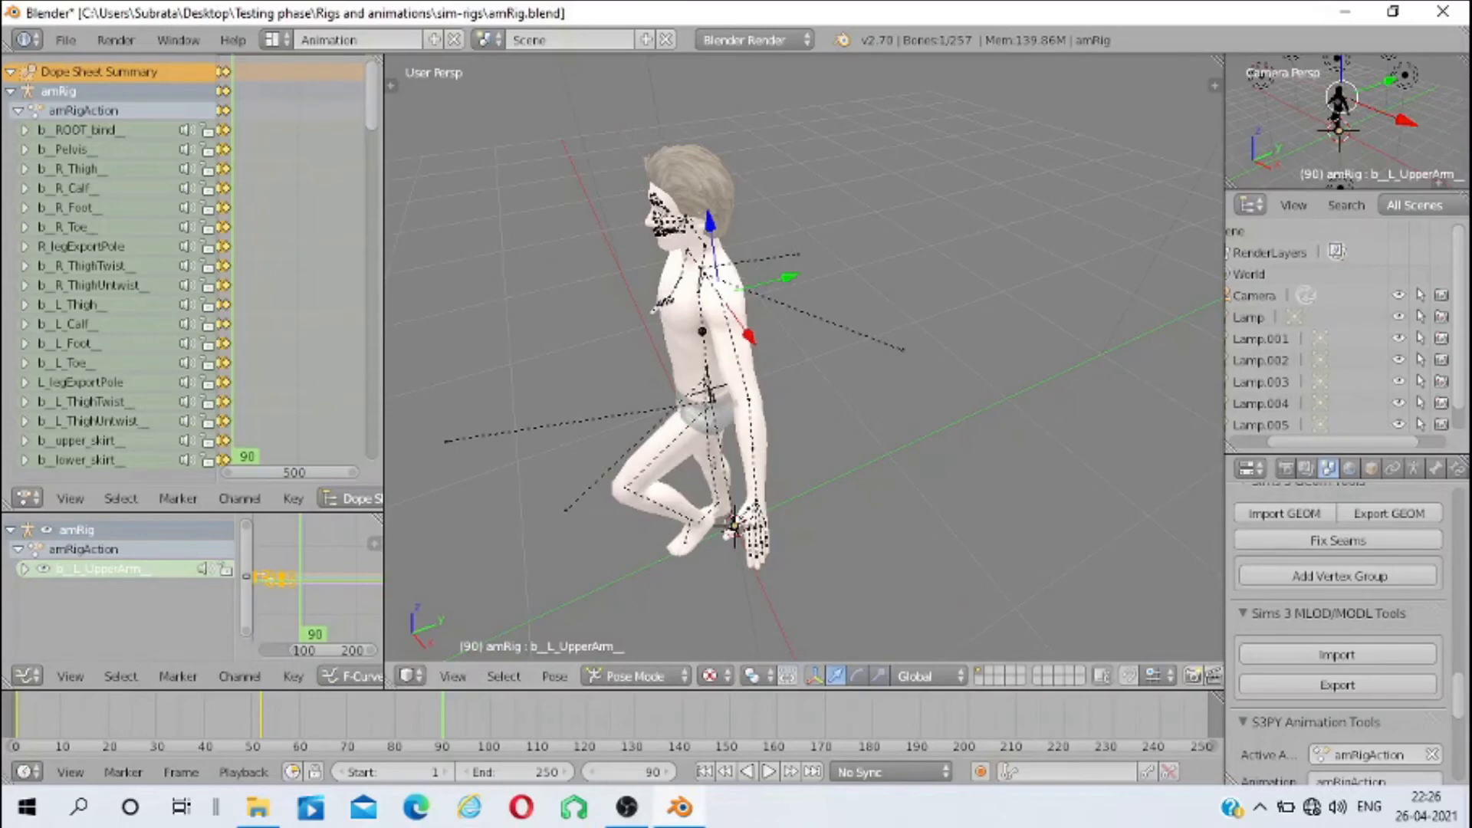
# Insert a keyframe for all bones at frame 90
pyautogui.press('a')
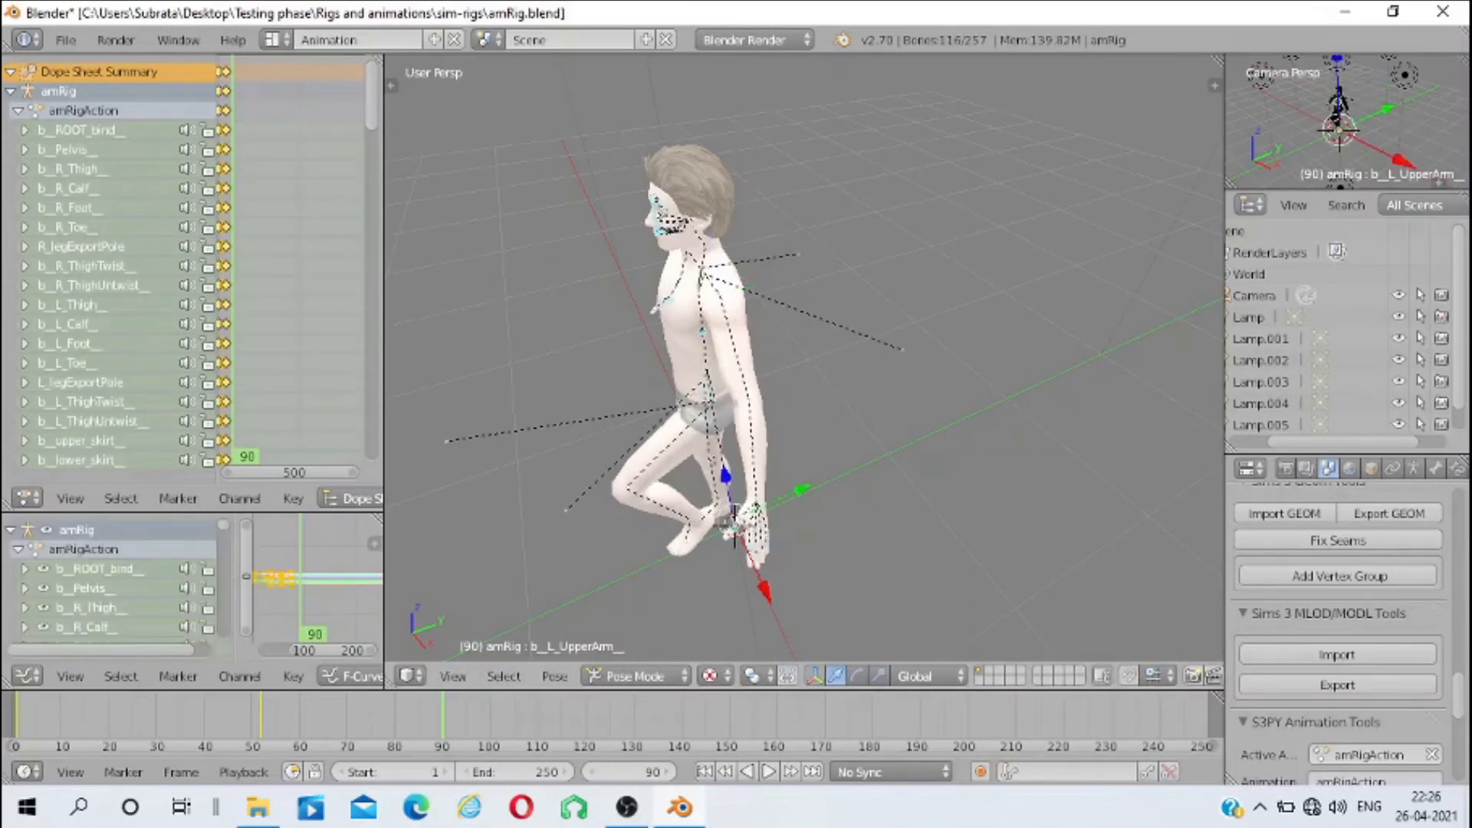
pyautogui.press('i')
pyautogui.click(767, 233)
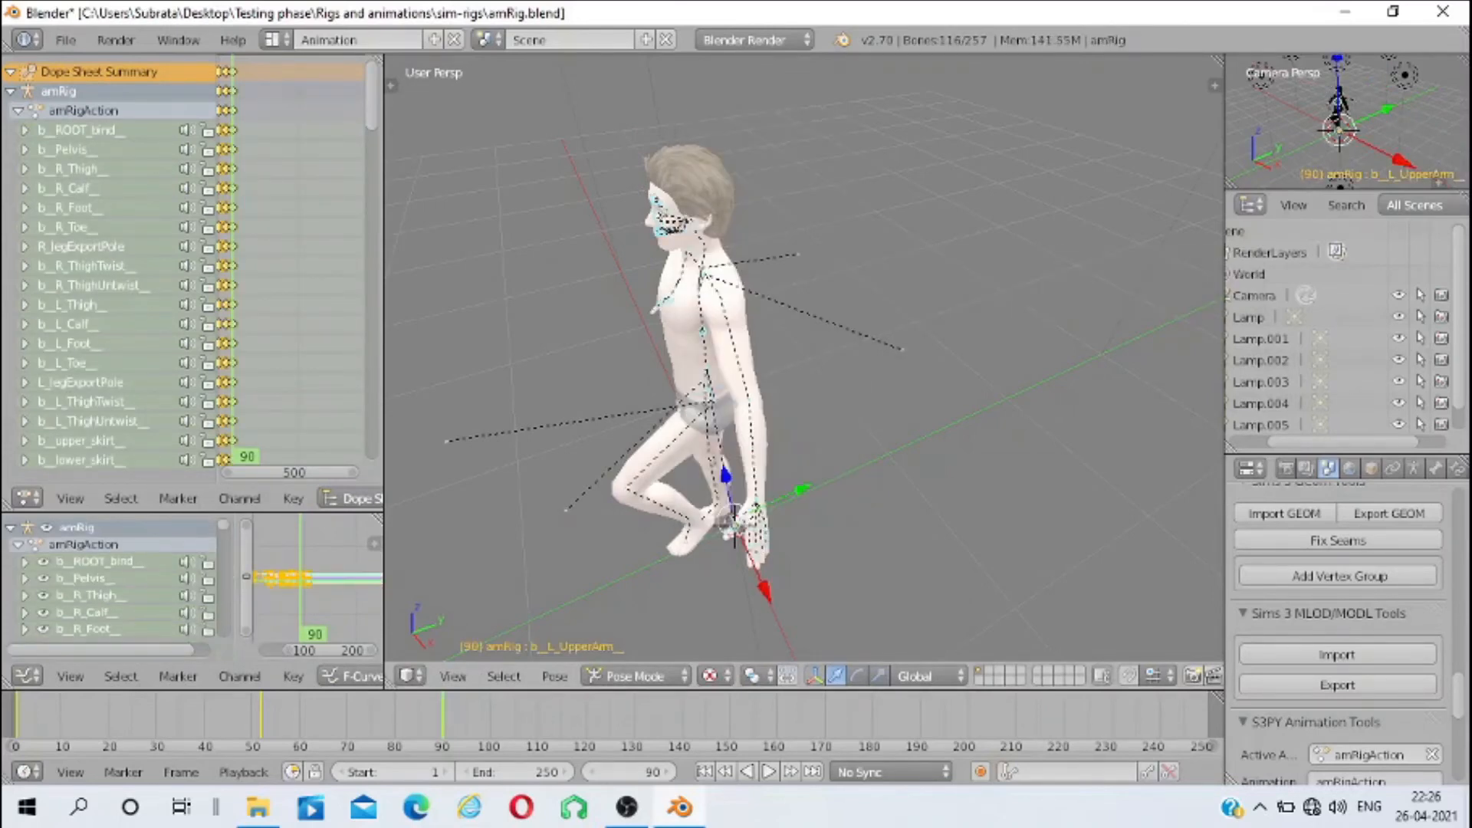
# Rotate the left thigh bone around the global X axis to lower the raised thigh until it hangs straight down
pyautogui.scroll(1, 803, 359)
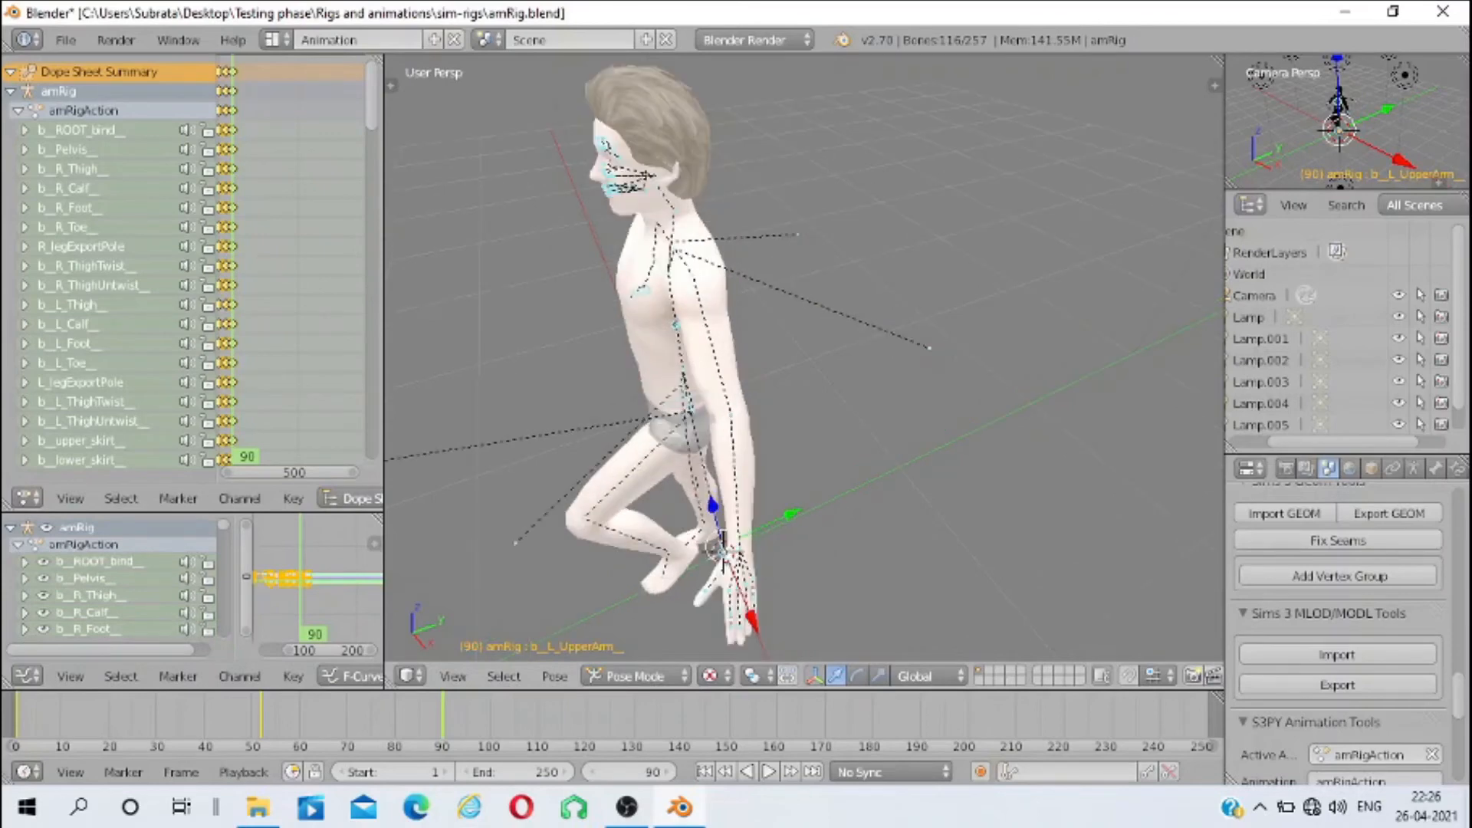
pyautogui.moveTo(803, 358); pyautogui.dragTo(882, 326)
pyautogui.scroll(8, 804, 357)
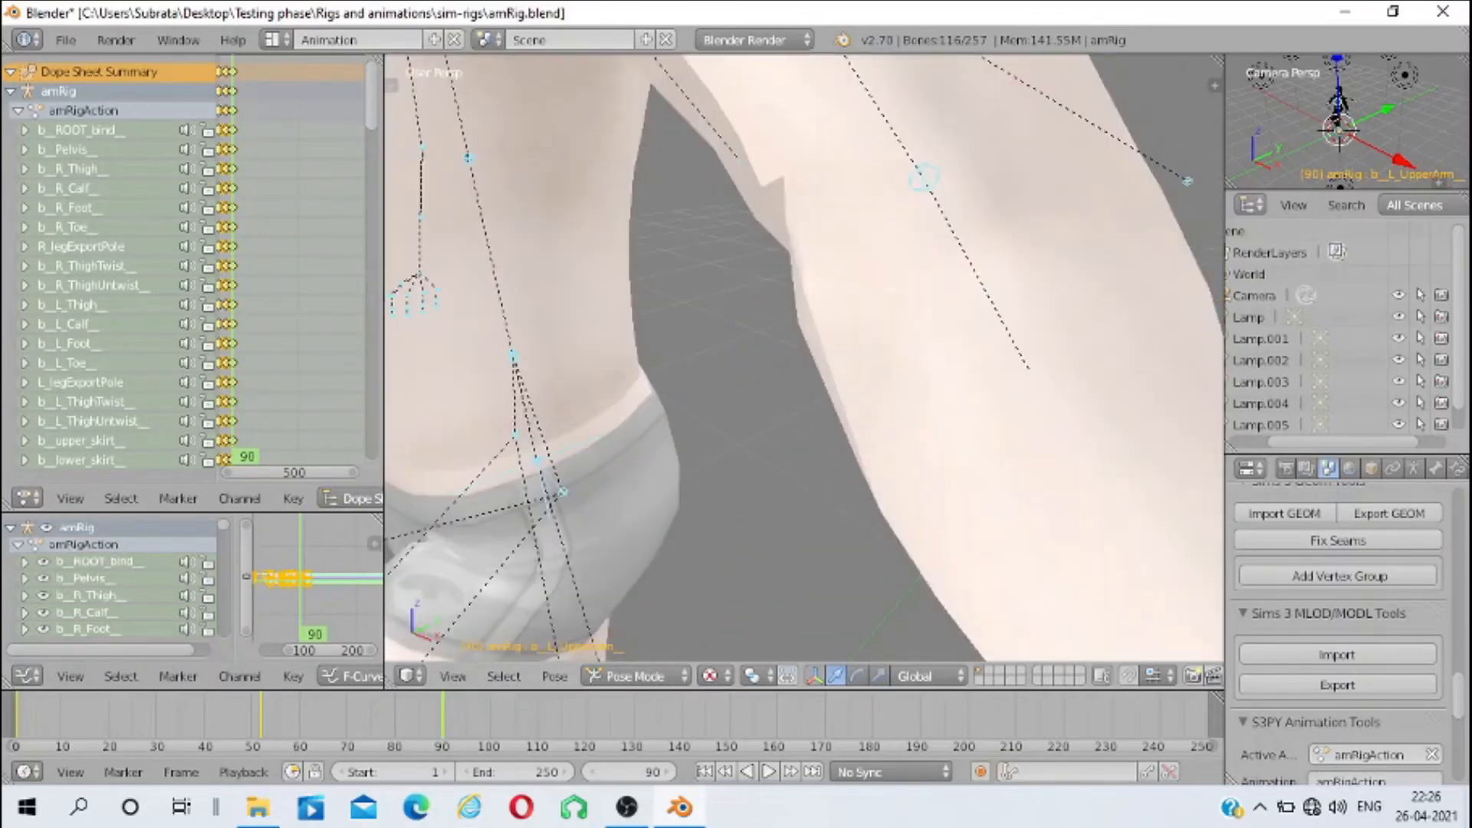
pyautogui.rightClick(538, 463)
pyautogui.moveTo(539, 462); pyautogui.dragTo(789, 223)
pyautogui.scroll(4, 804, 357)
pyautogui.rightClick(741, 420)
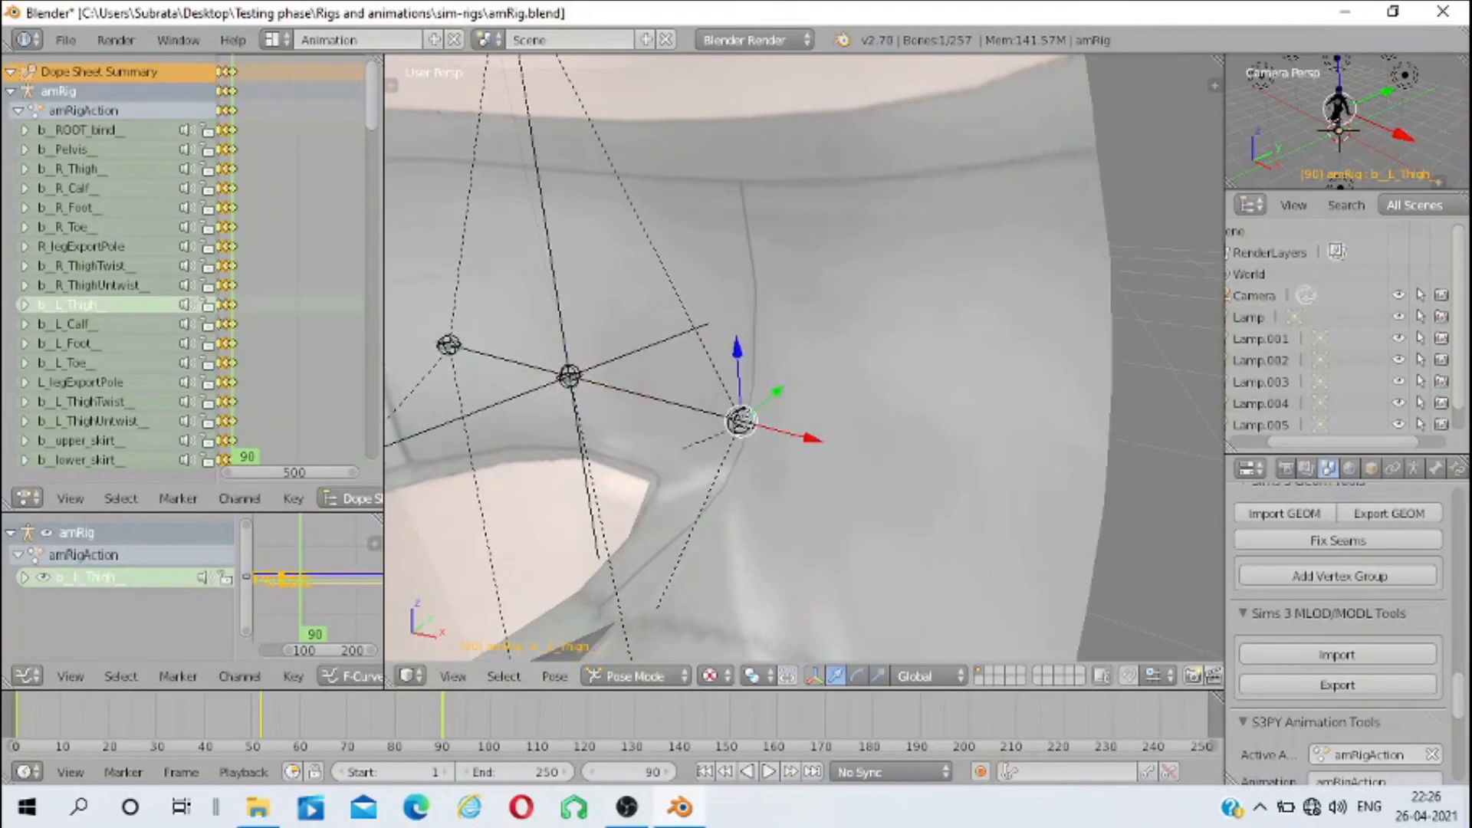
pyautogui.scroll(-8, 740, 420)
pyautogui.moveTo(741, 421); pyautogui.dragTo(613, 414)
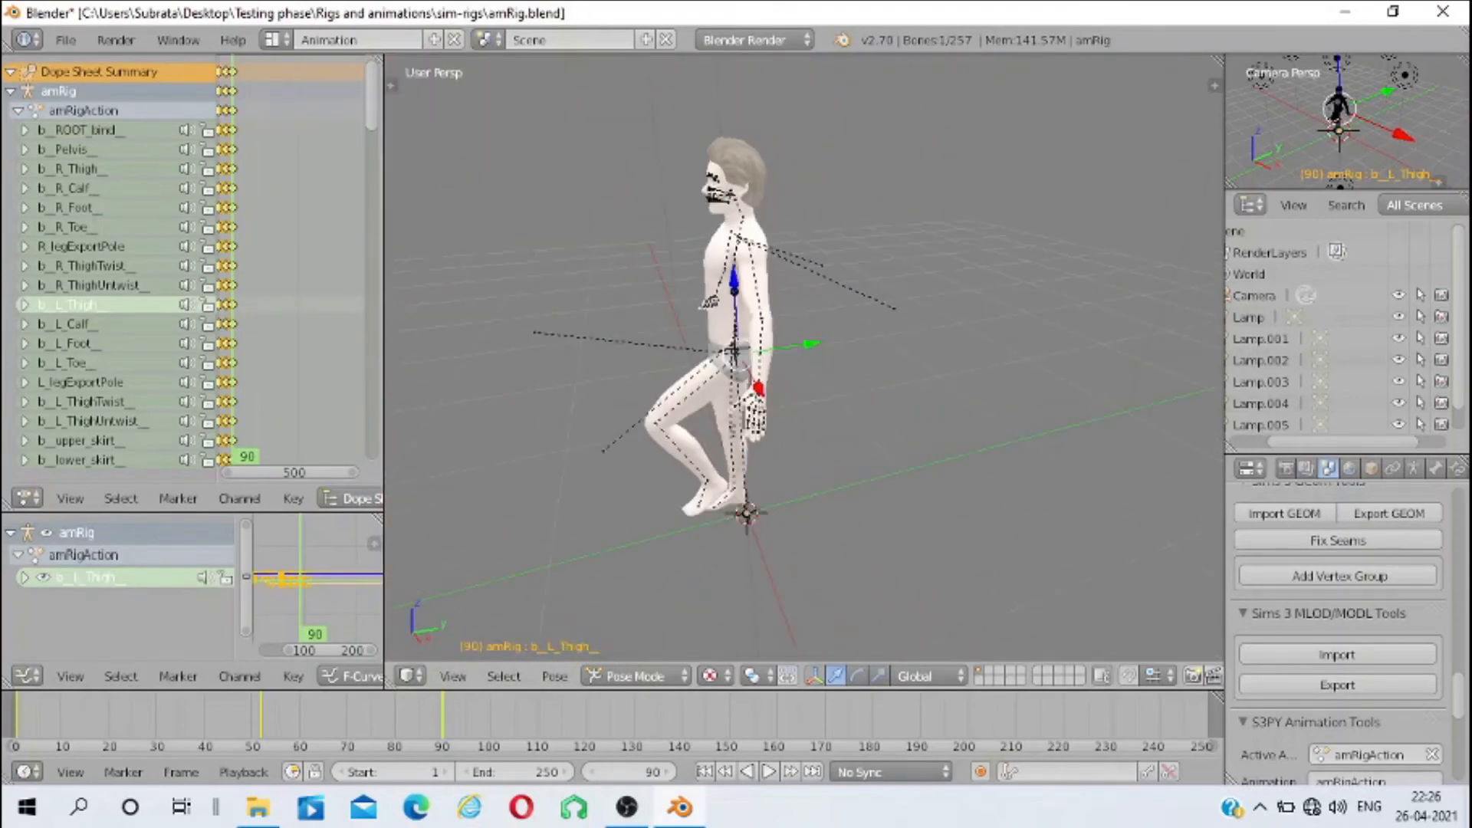
pyautogui.press('r')
pyautogui.press('x')
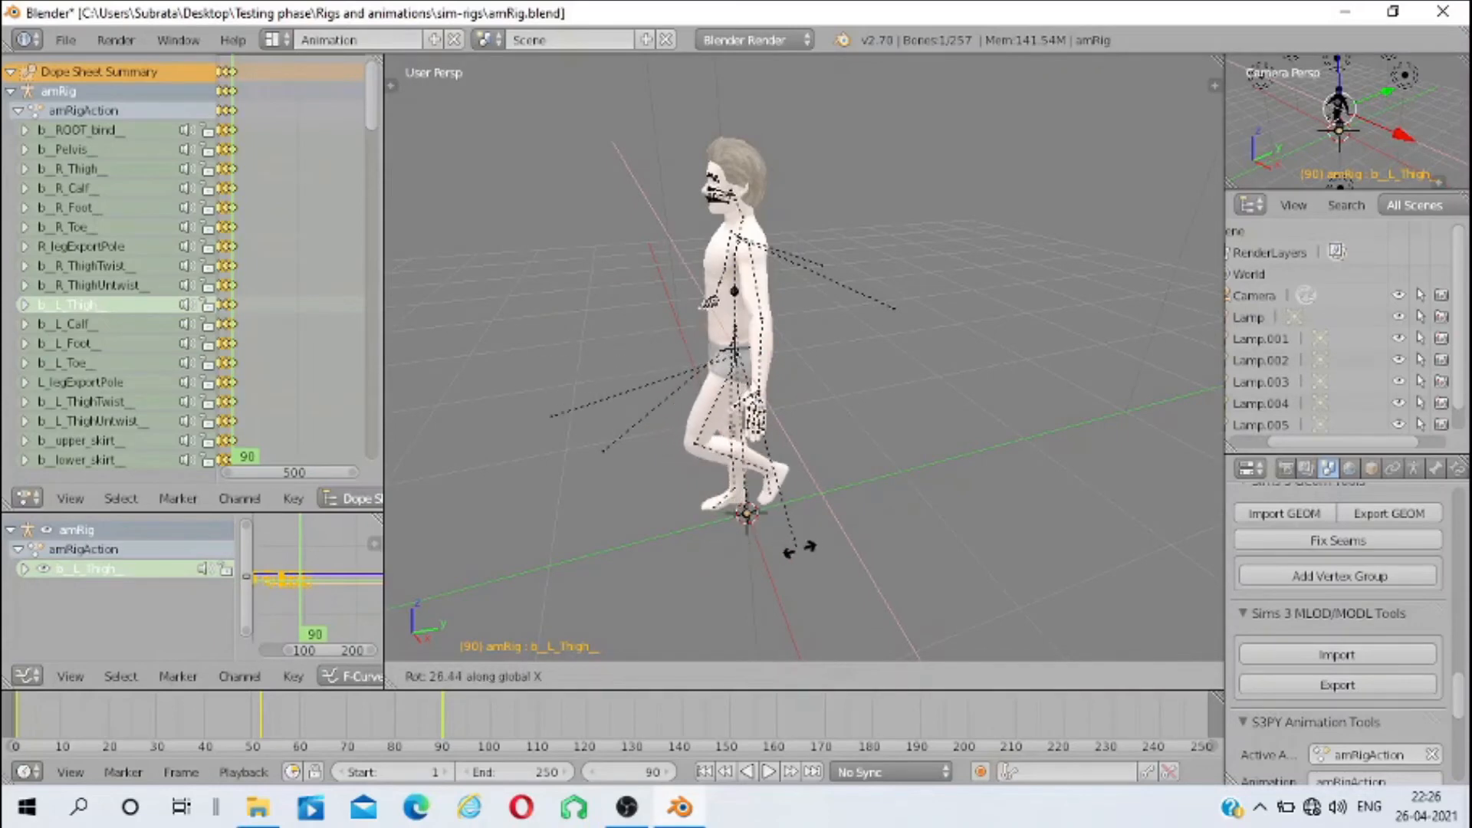
pyautogui.click(878, 536)
# Rotate the left calf bone about -72° around the global X axis to straighten the left leg
pyautogui.scroll(6, 878, 537)
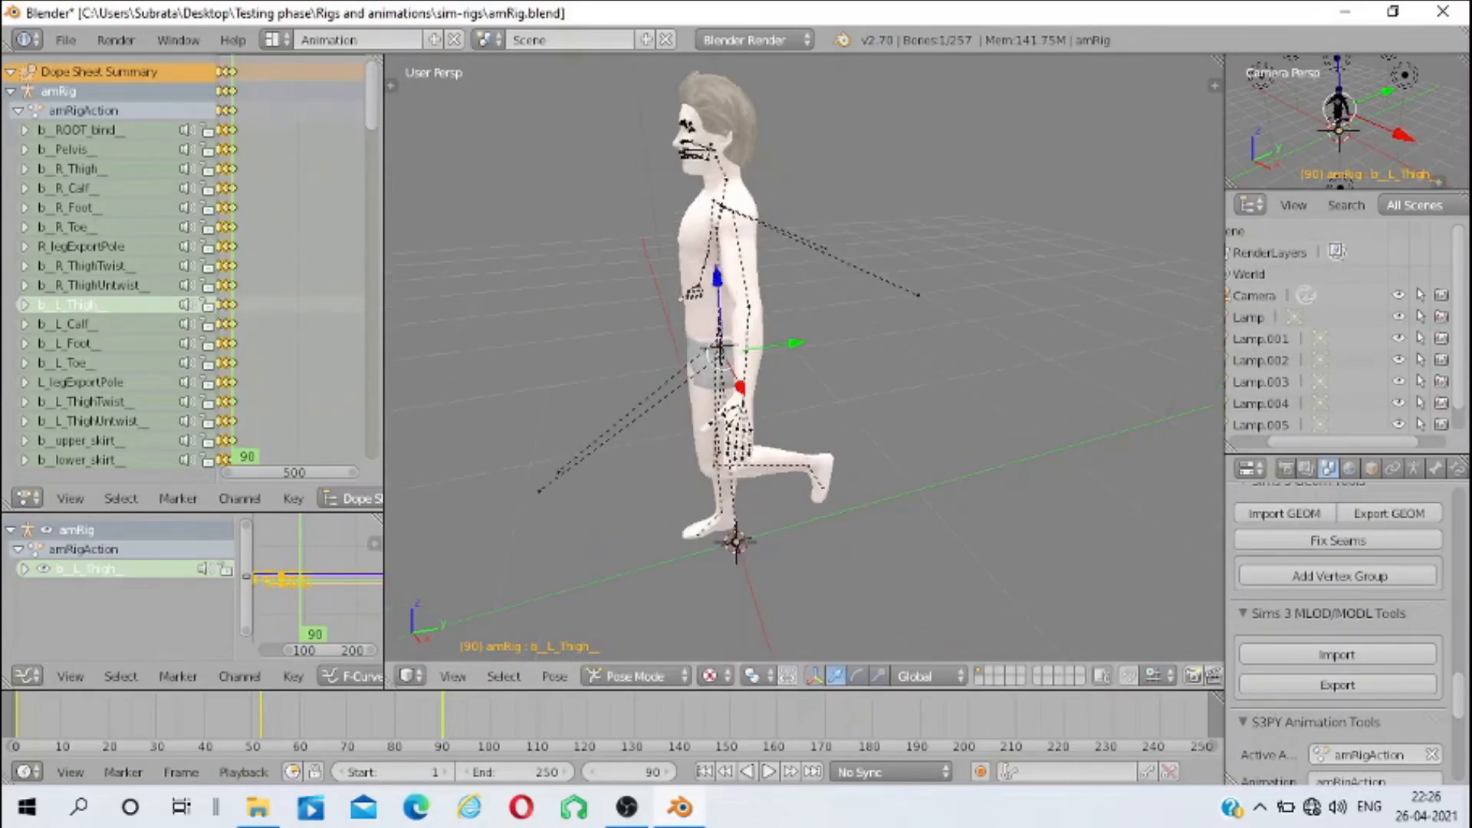
pyautogui.moveTo(878, 537); pyautogui.dragTo(947, 537)
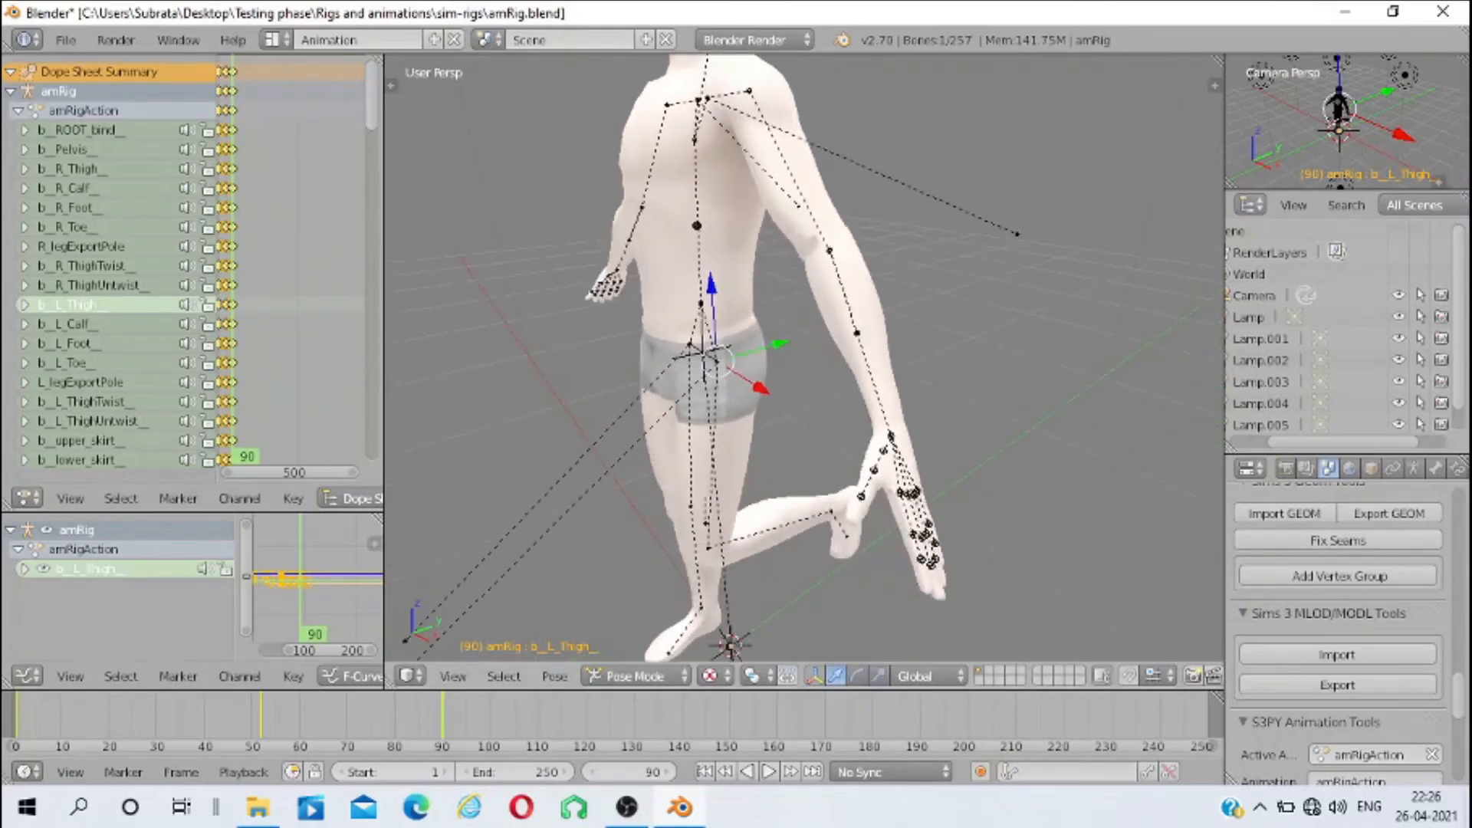
pyautogui.rightClick(770, 531)
pyautogui.scroll(-2, 770, 531)
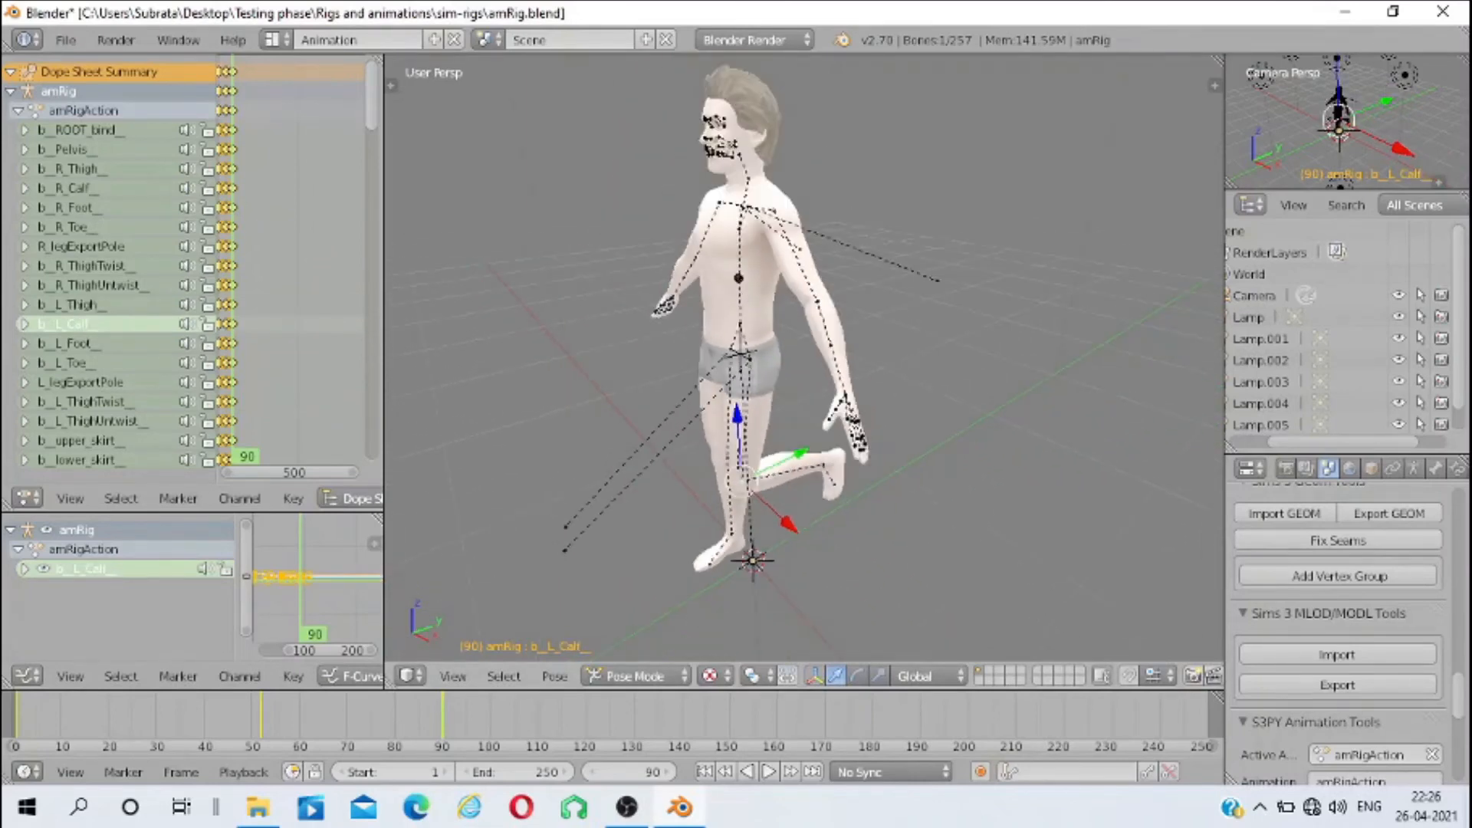
pyautogui.press('r')
pyautogui.press('x')
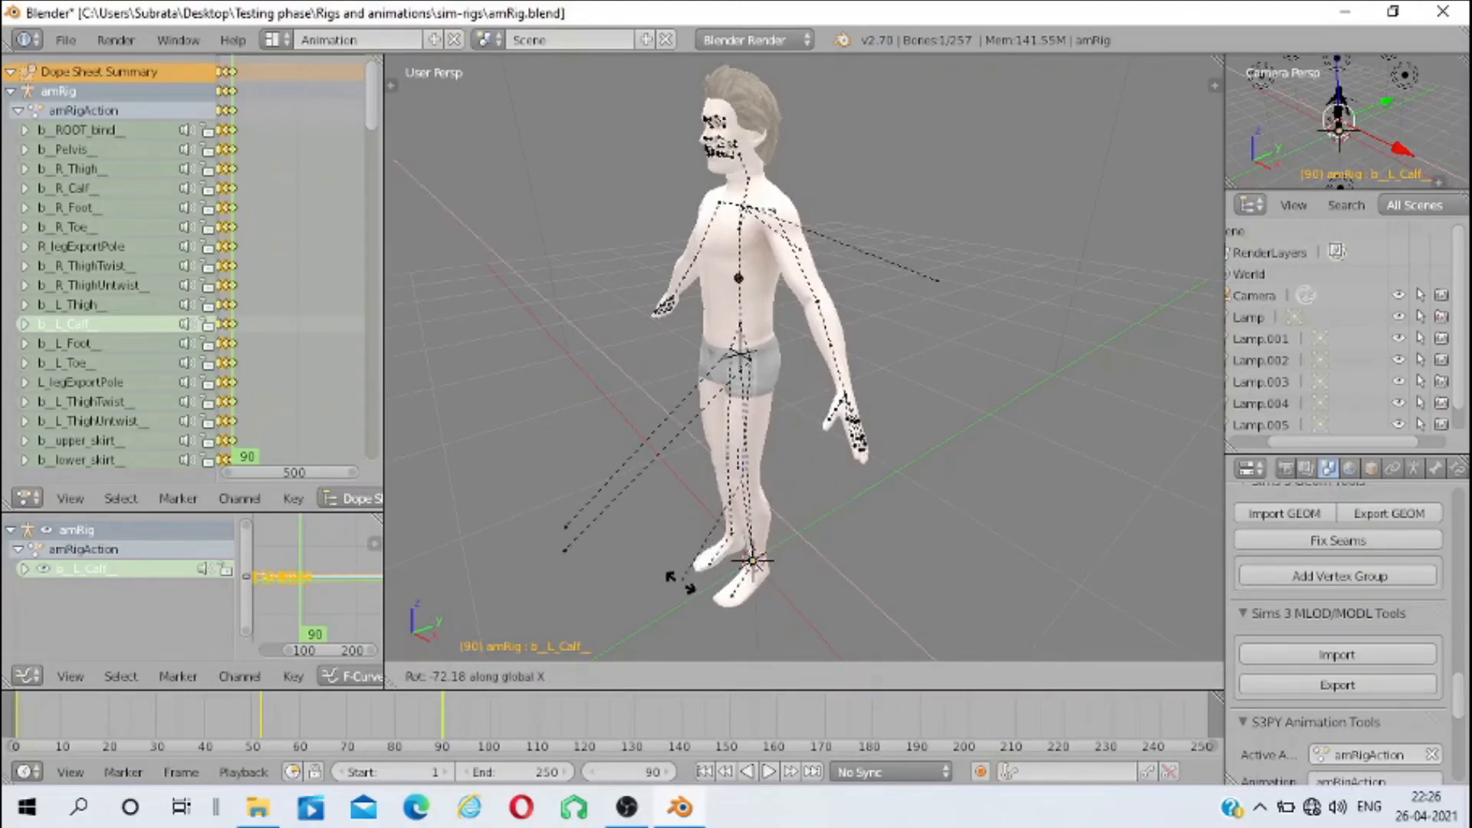
pyautogui.click(679, 583)
# Rotate the right thigh bone around the global X axis to raise the straight right leg in front of the body
pyautogui.moveTo(679, 568); pyautogui.dragTo(826, 560)
pyautogui.scroll(8, 805, 357)
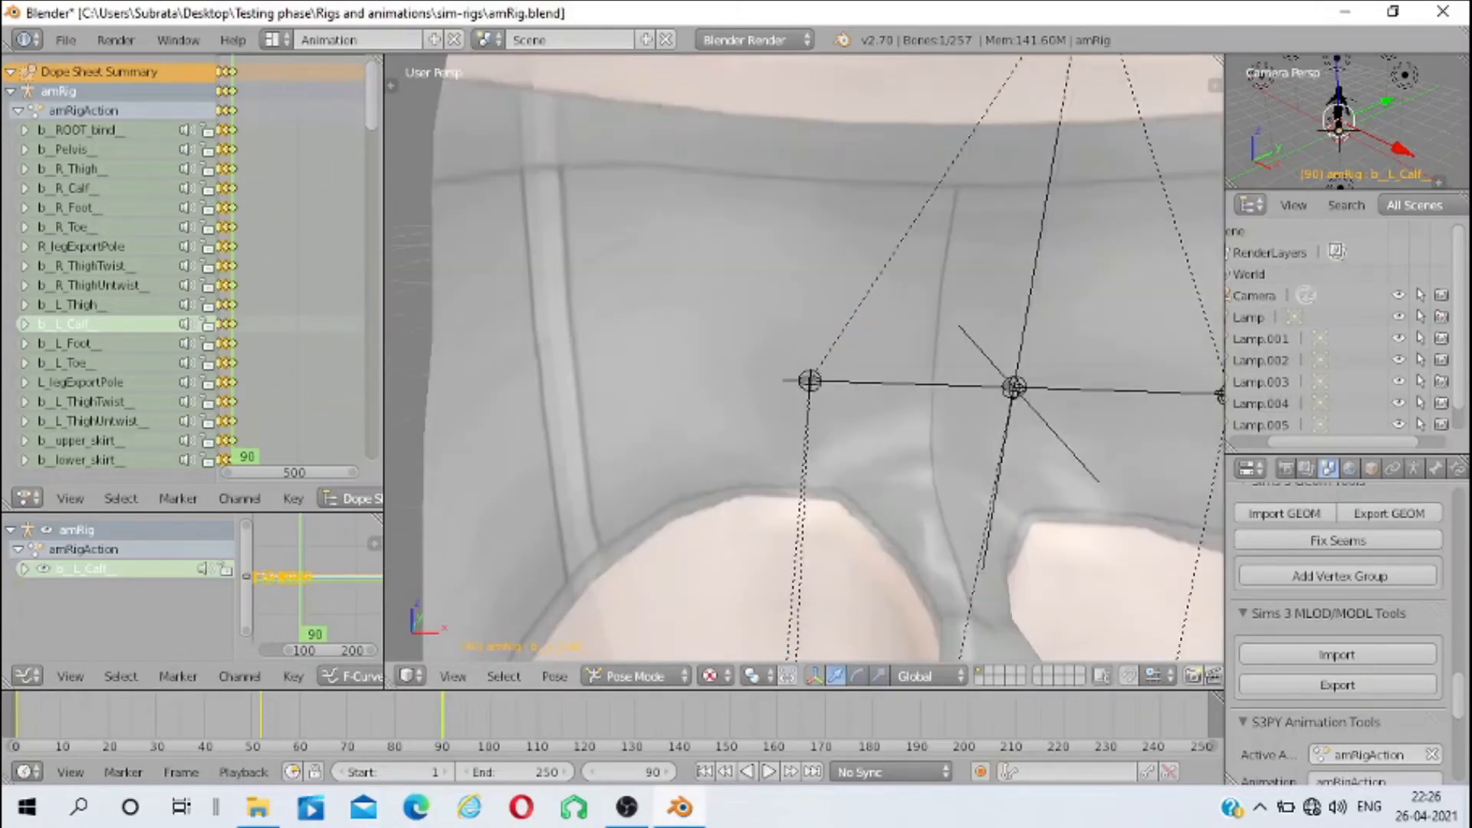
pyautogui.rightClick(1039, 415)
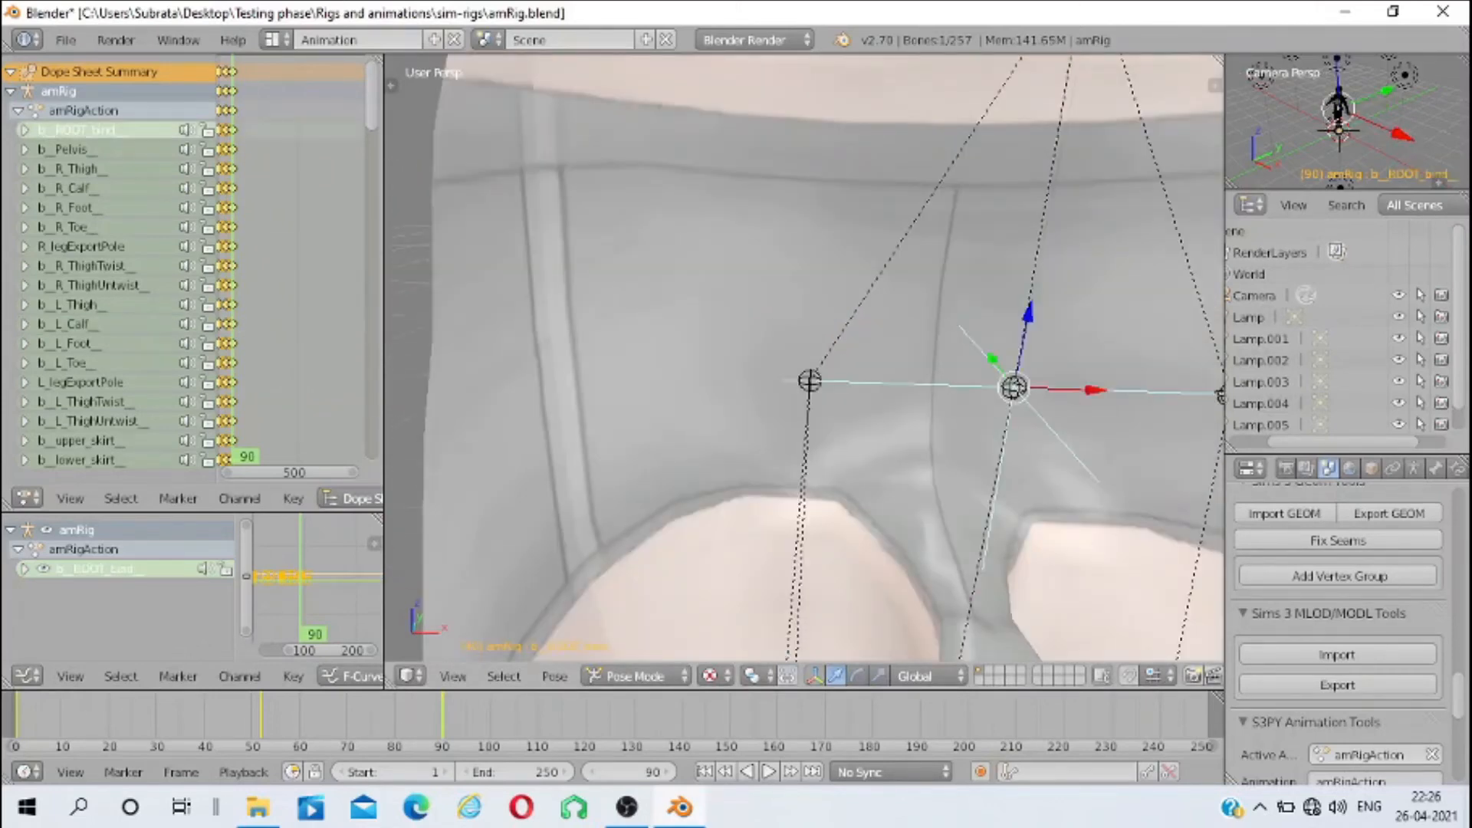
pyautogui.scroll(5, 806, 357)
pyautogui.scroll(-5, 805, 356)
pyautogui.rightClick(811, 382)
pyautogui.scroll(-8, 805, 368)
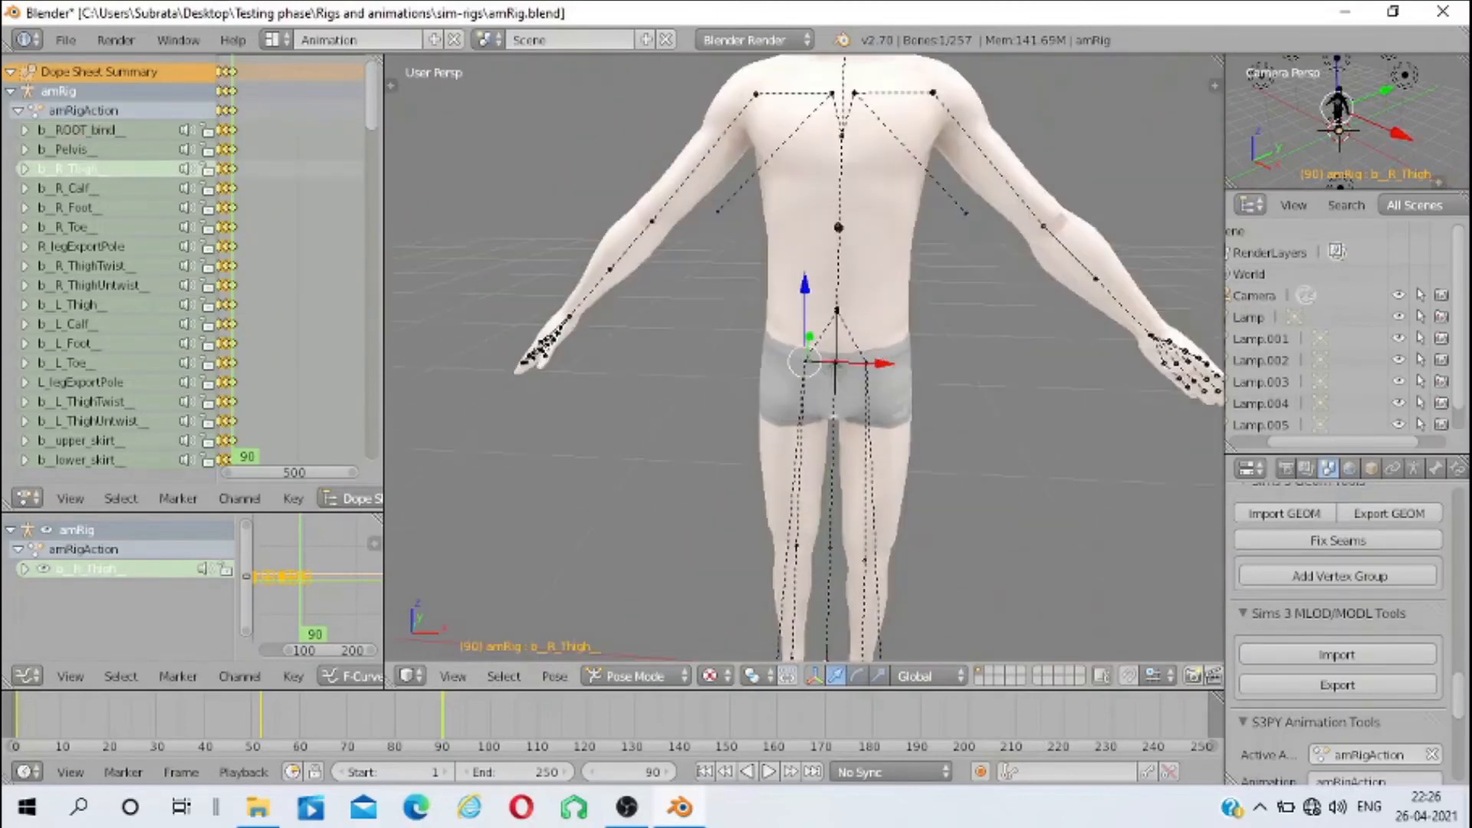
pyautogui.moveTo(813, 368); pyautogui.dragTo(698, 370)
pyautogui.scroll(-1, 698, 369)
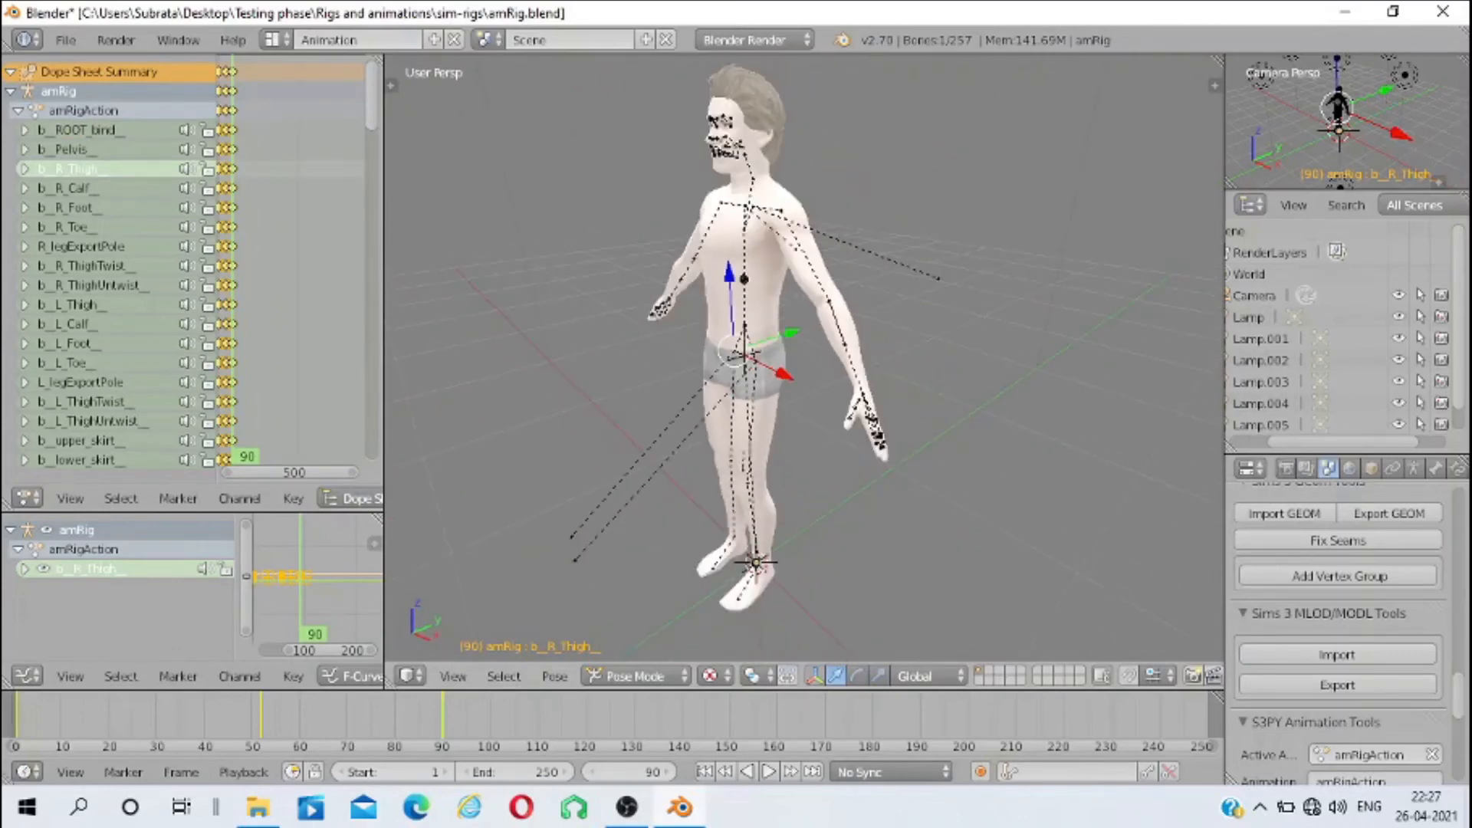
pyautogui.press('r')
pyautogui.press('x')
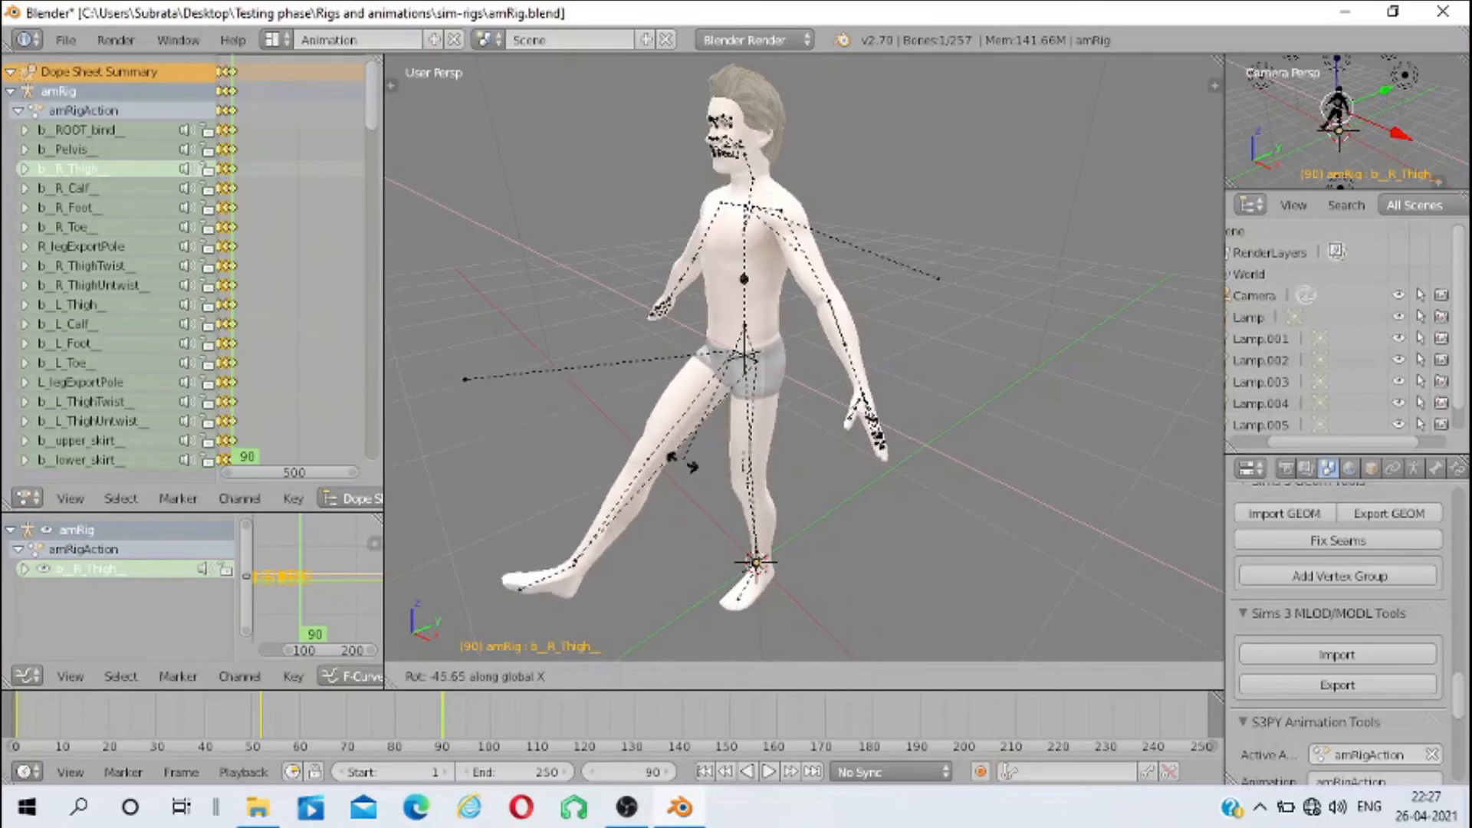
pyautogui.click(651, 450)
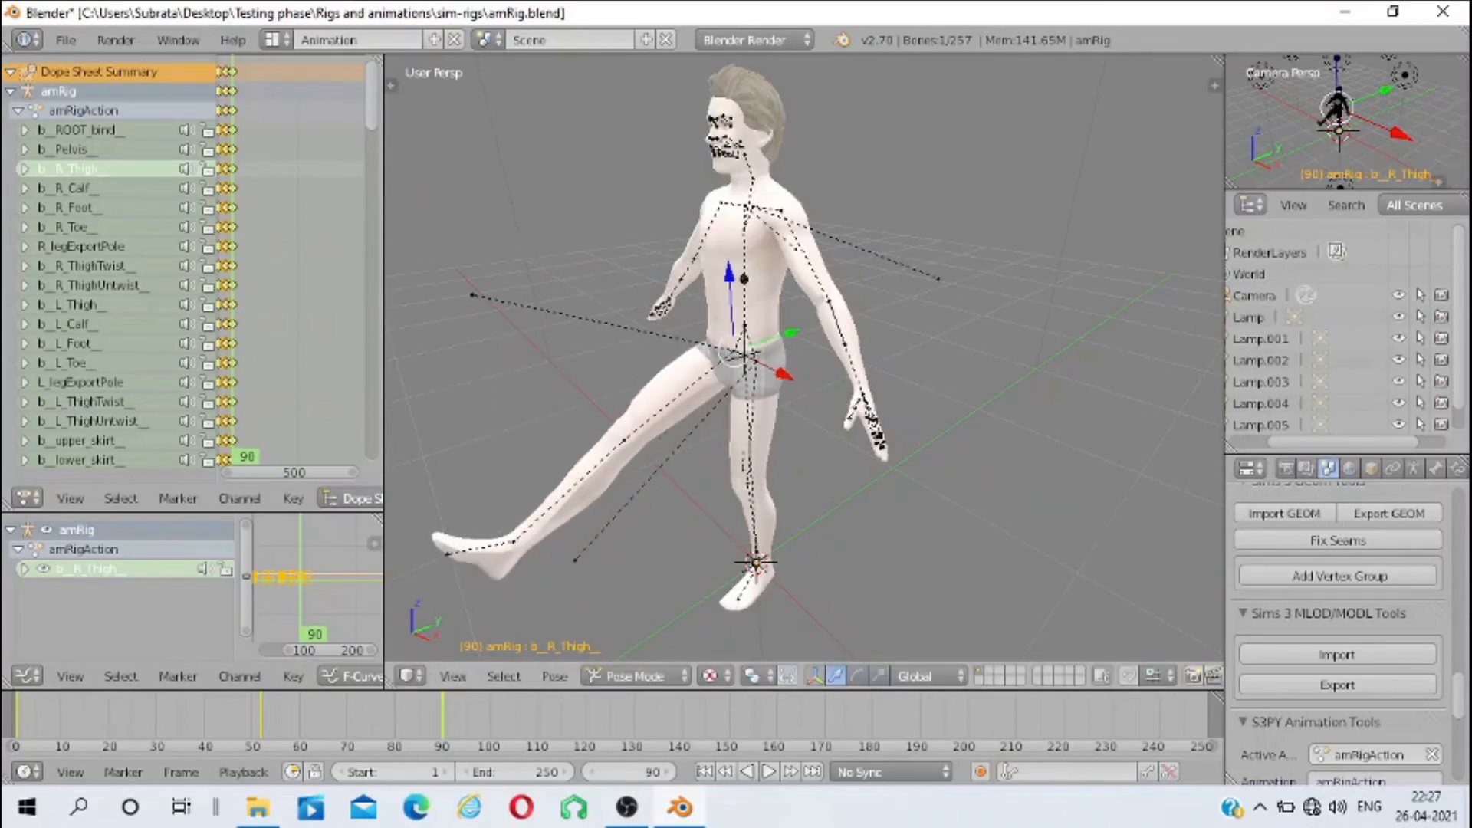
# Rotate the right calf bone around the global X axis to bend the knee of the raised right leg
pyautogui.rightClick(577, 486)
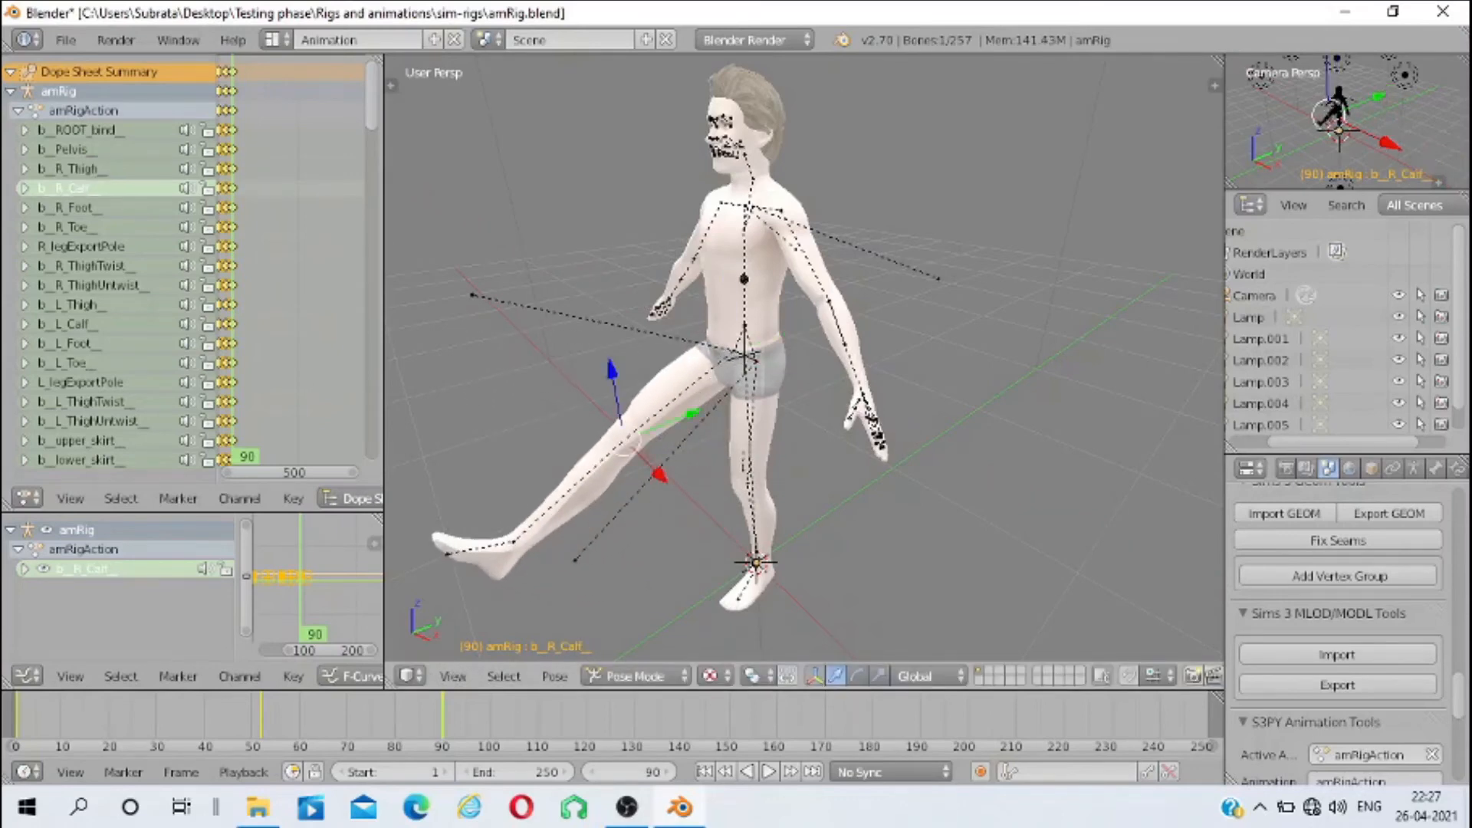
pyautogui.press('r')
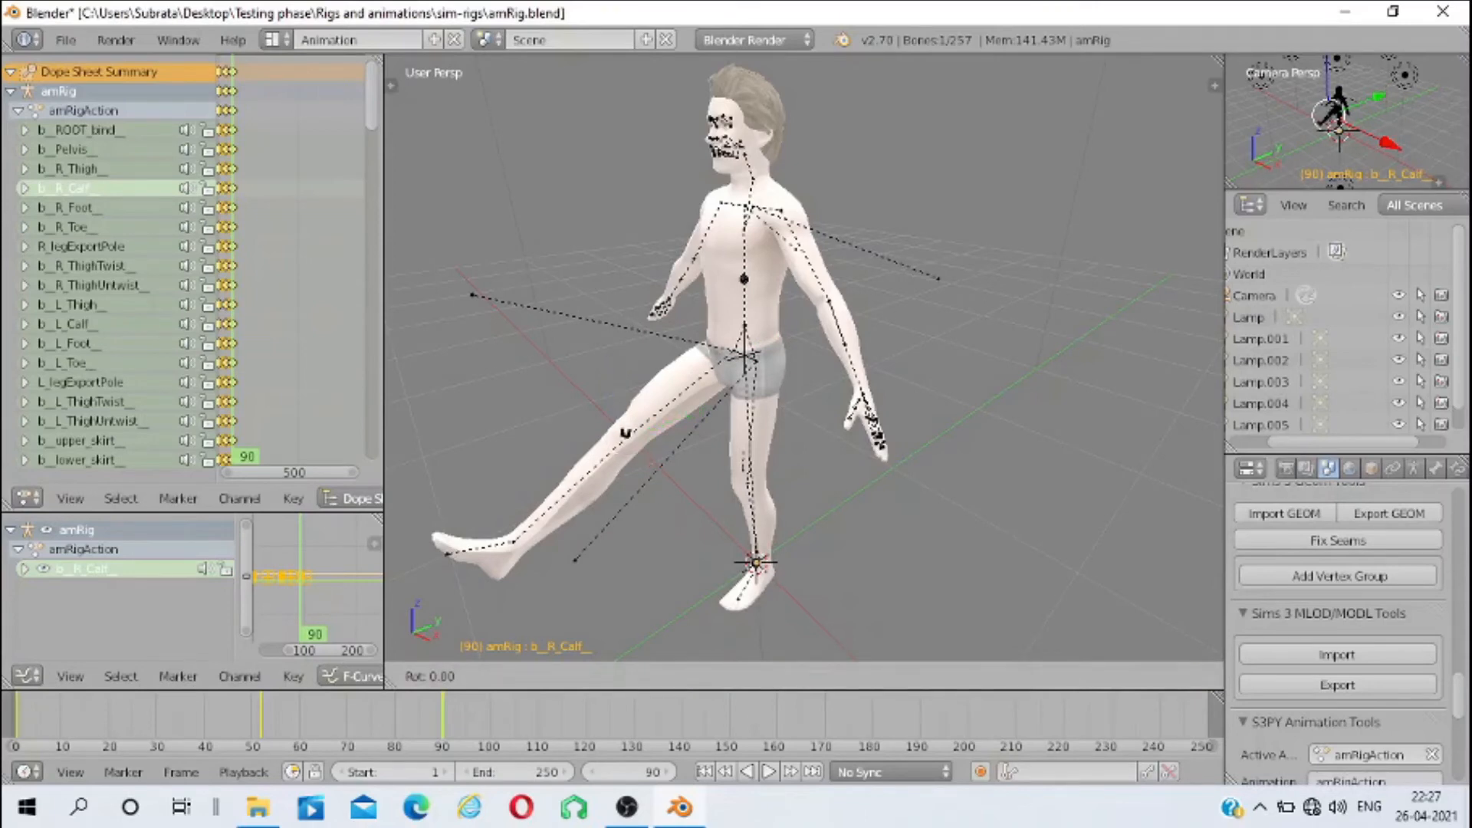
pyautogui.press('x')
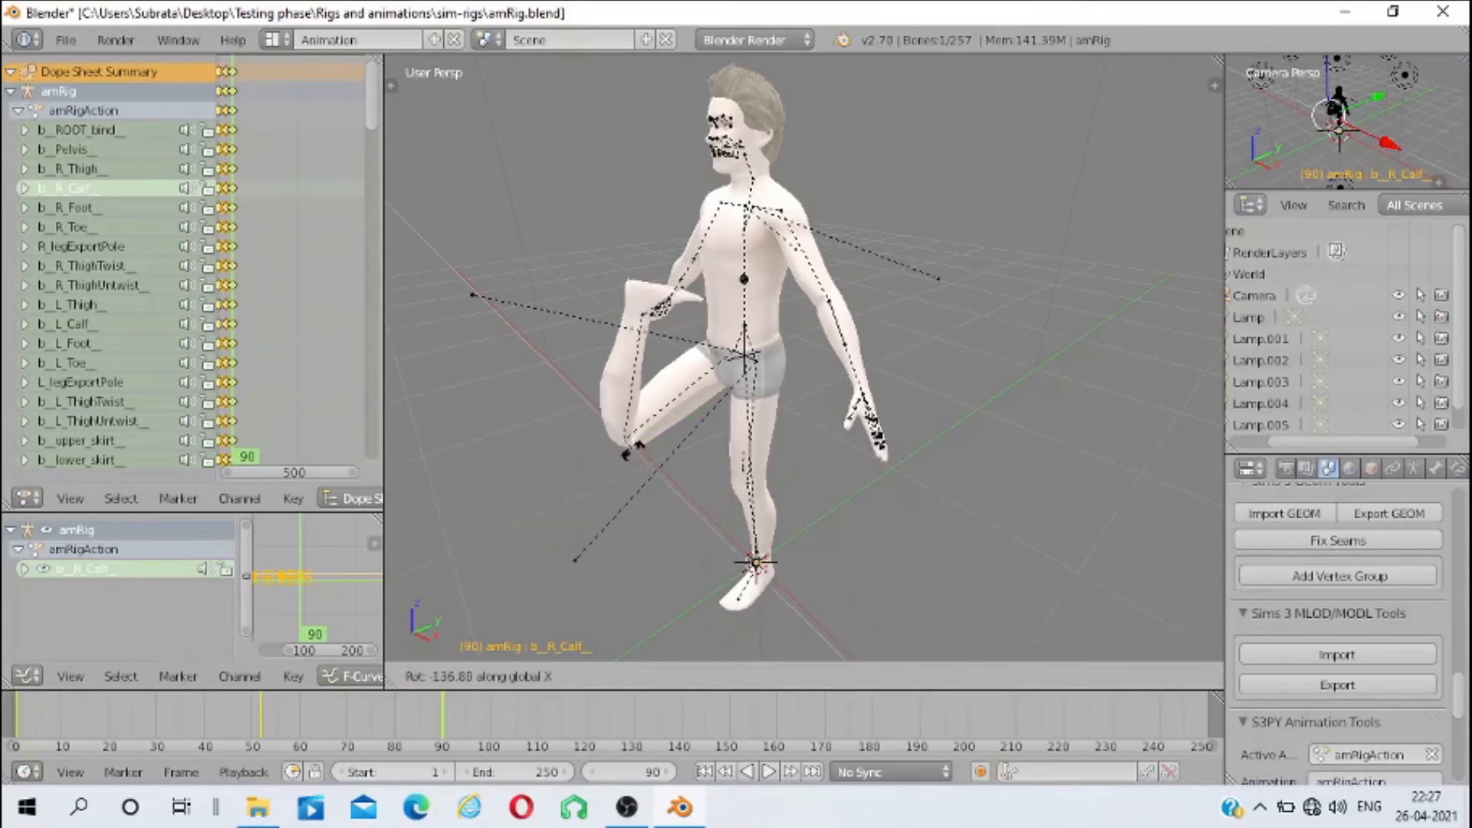
pyautogui.click(502, 378)
pyautogui.moveTo(502, 378); pyautogui.dragTo(663, 406)
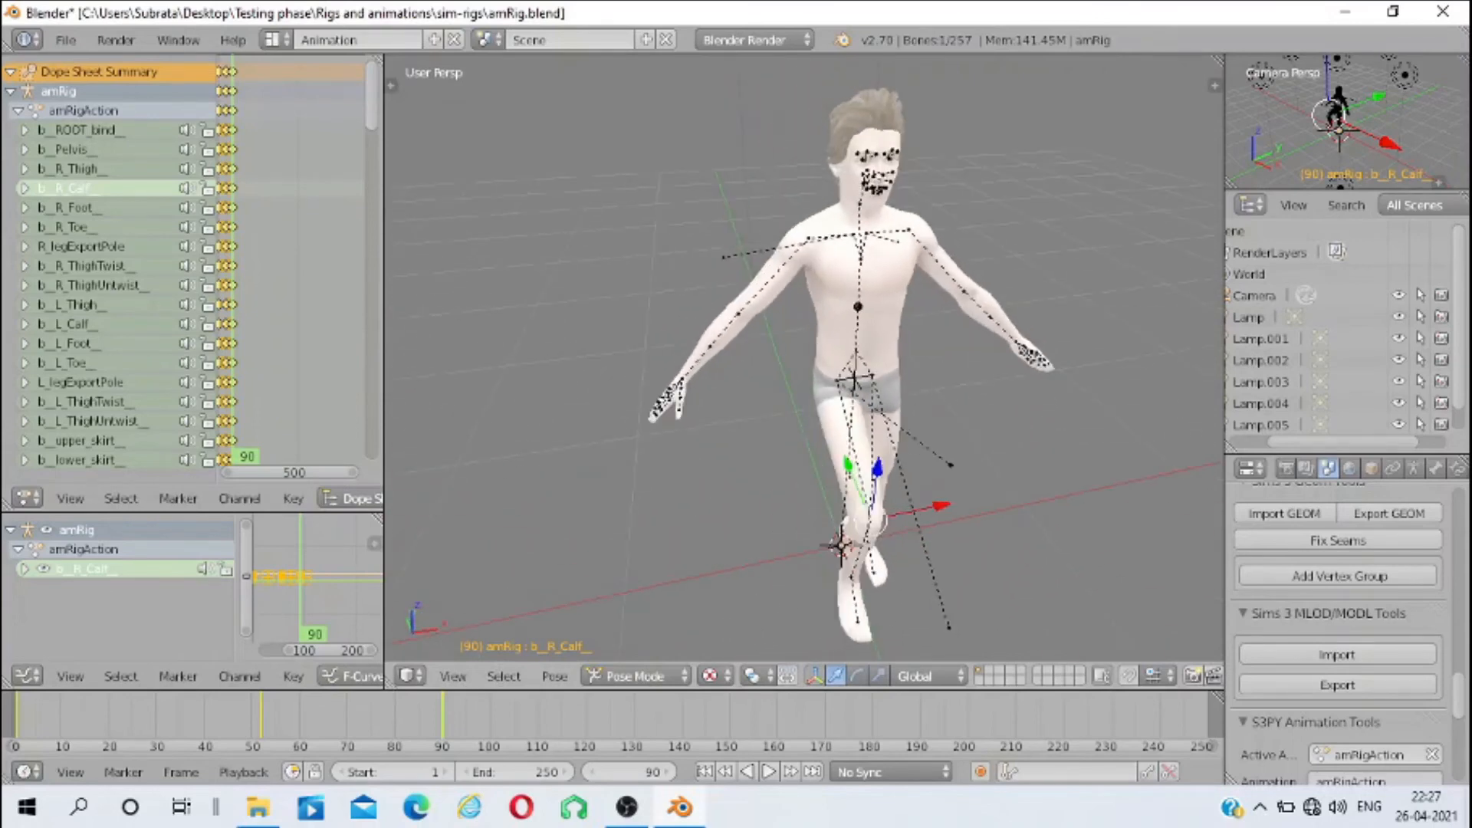
# Rotate the right upper arm bone around the global X axis to swing the right arm forward
pyautogui.rightClick(775, 274)
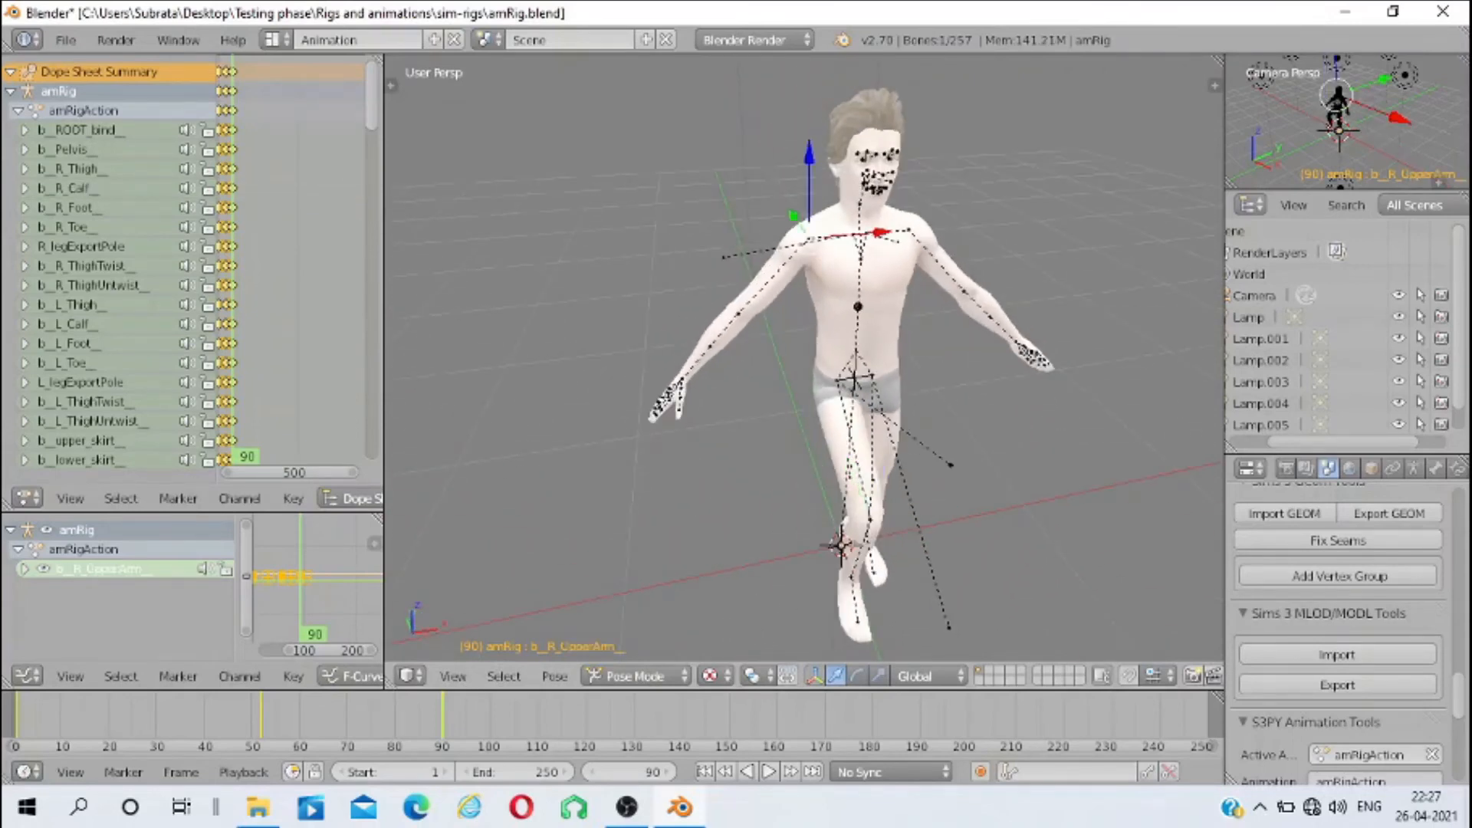
pyautogui.press('r')
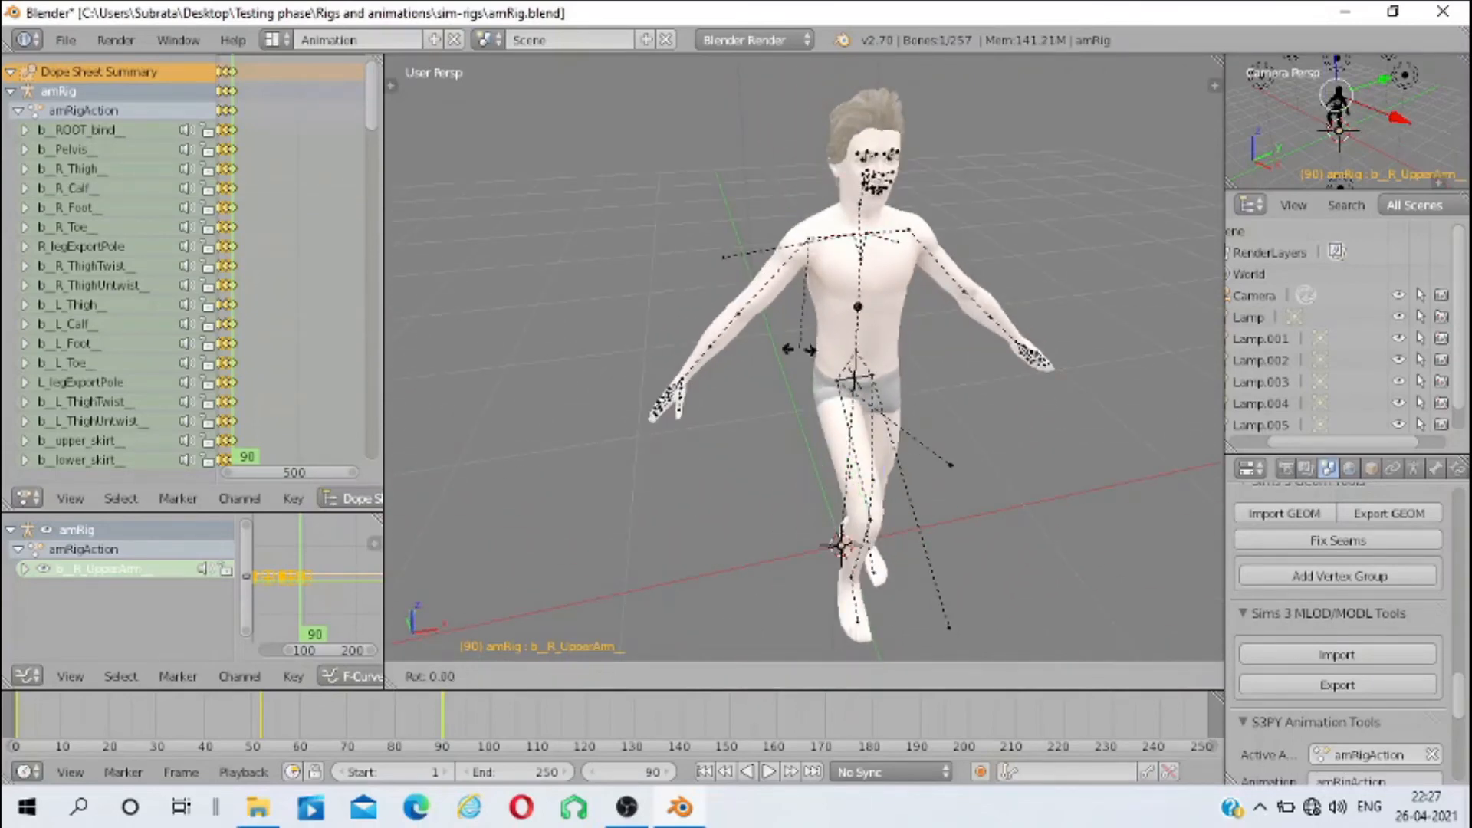
pyautogui.press('x')
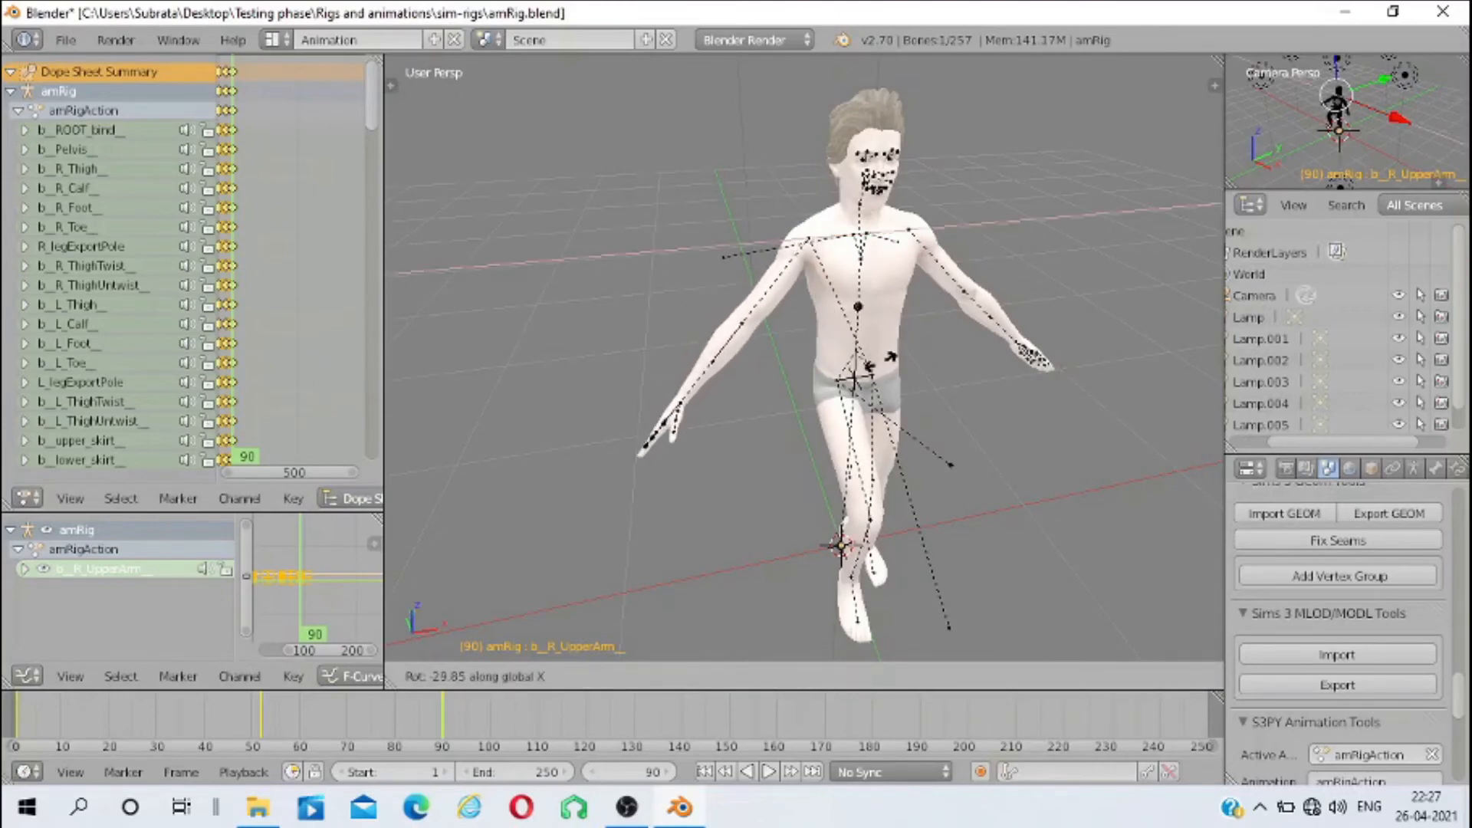
pyautogui.click(964, 310)
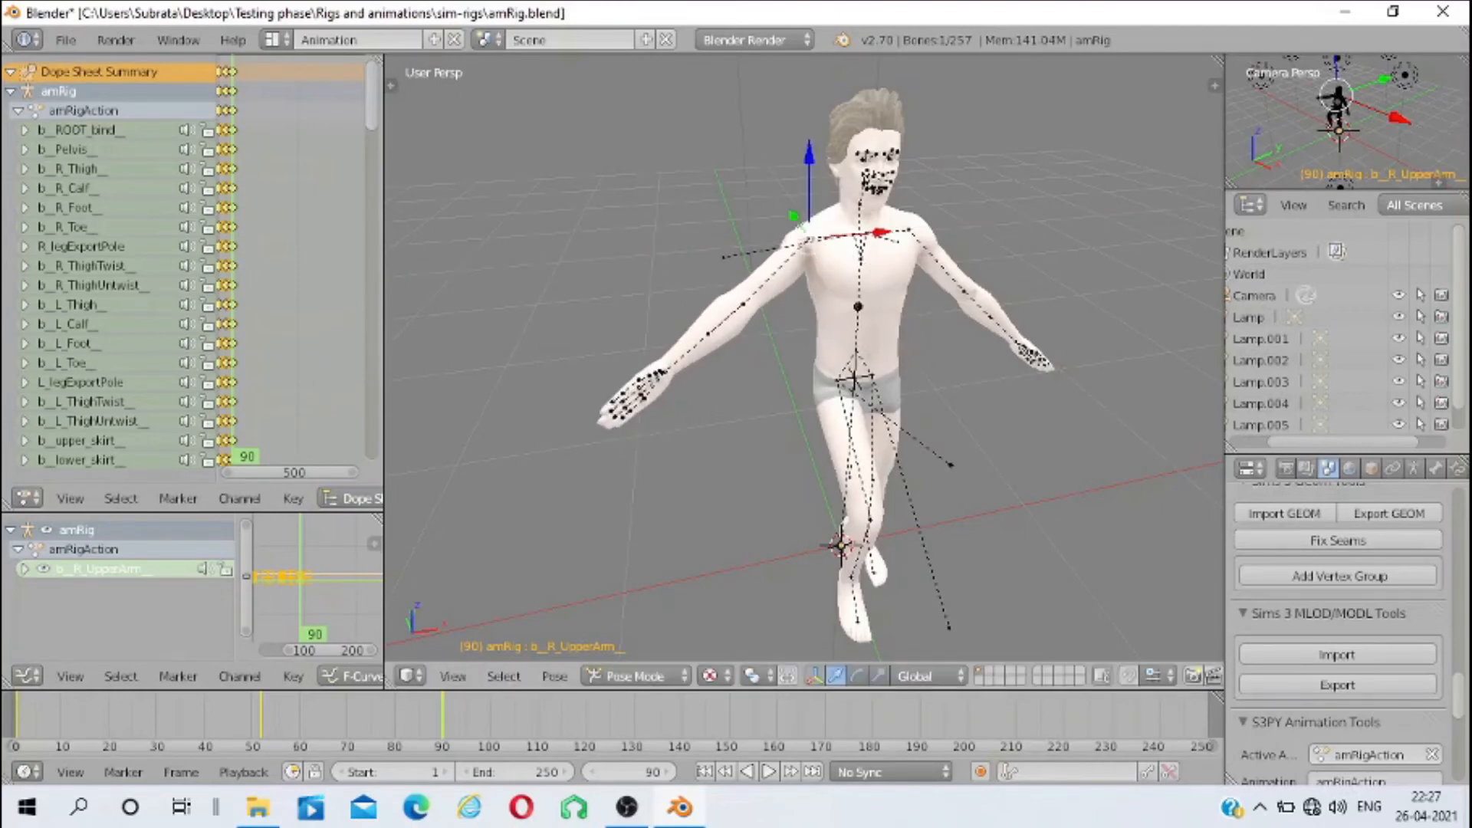
# Rotate the right forearm bone about 40° around the global Z axis to bend the elbow inward
pyautogui.rightClick(725, 320)
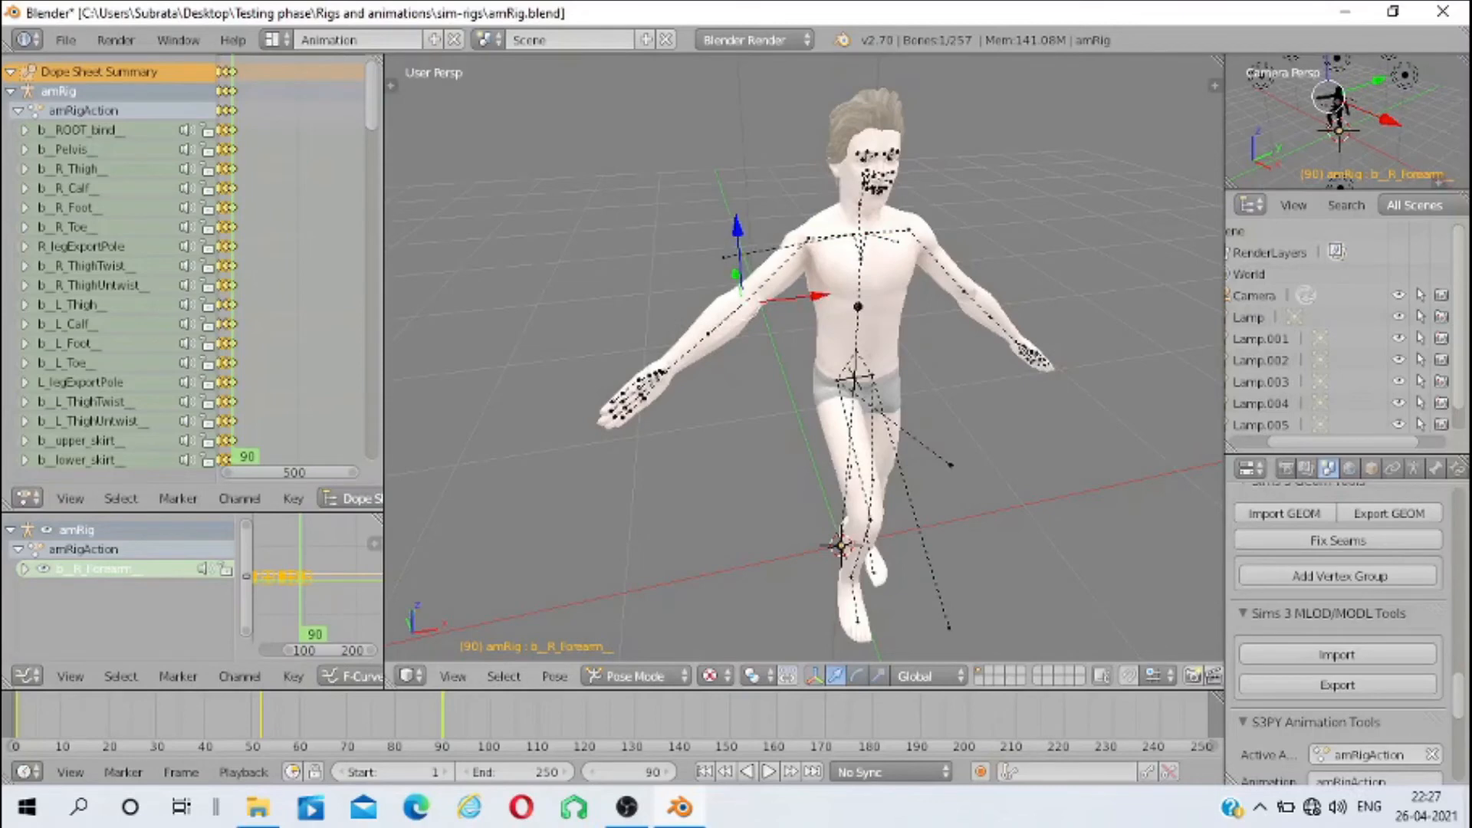
pyautogui.press('r')
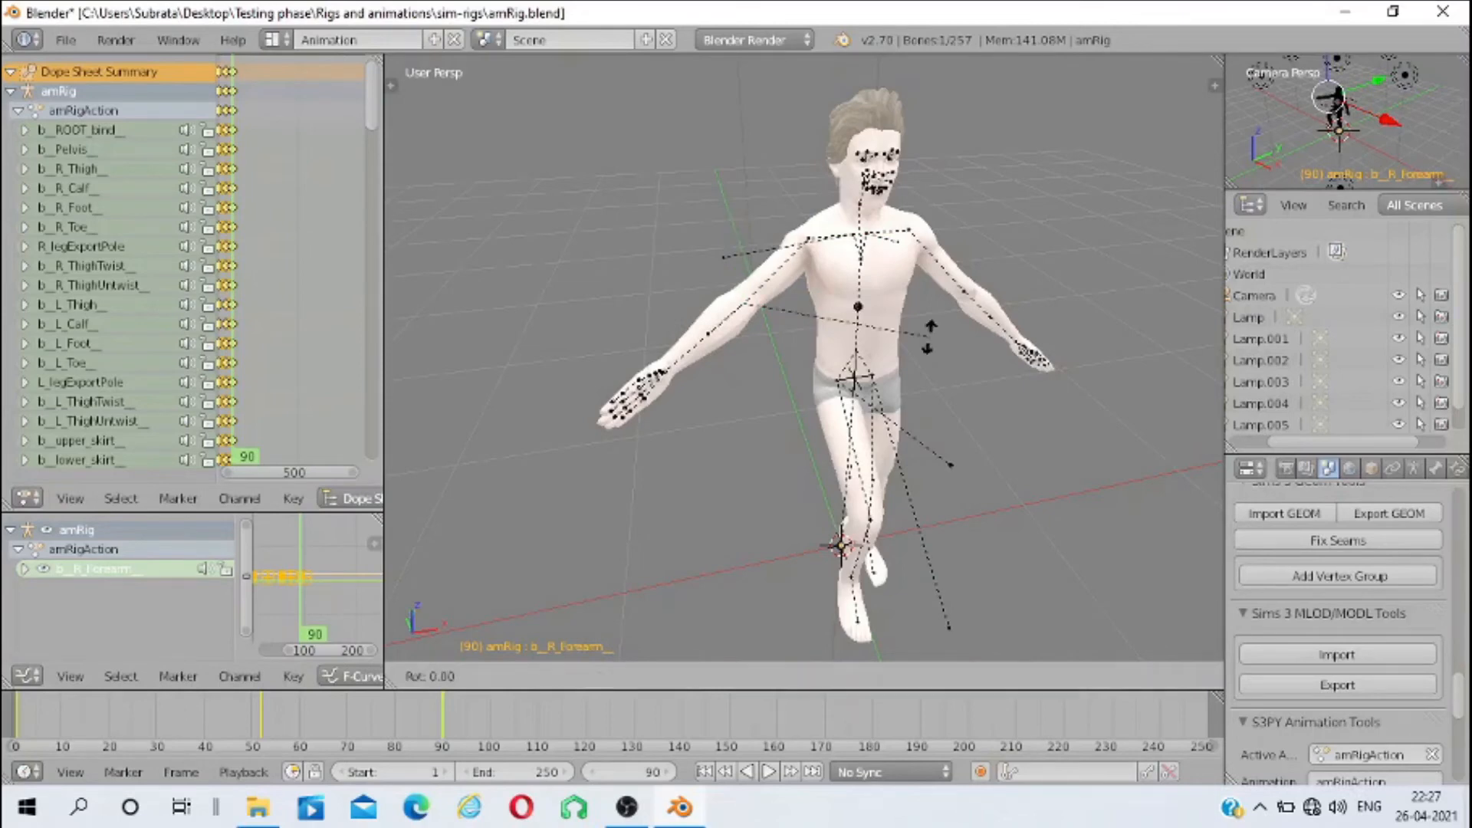
pyautogui.press('z')
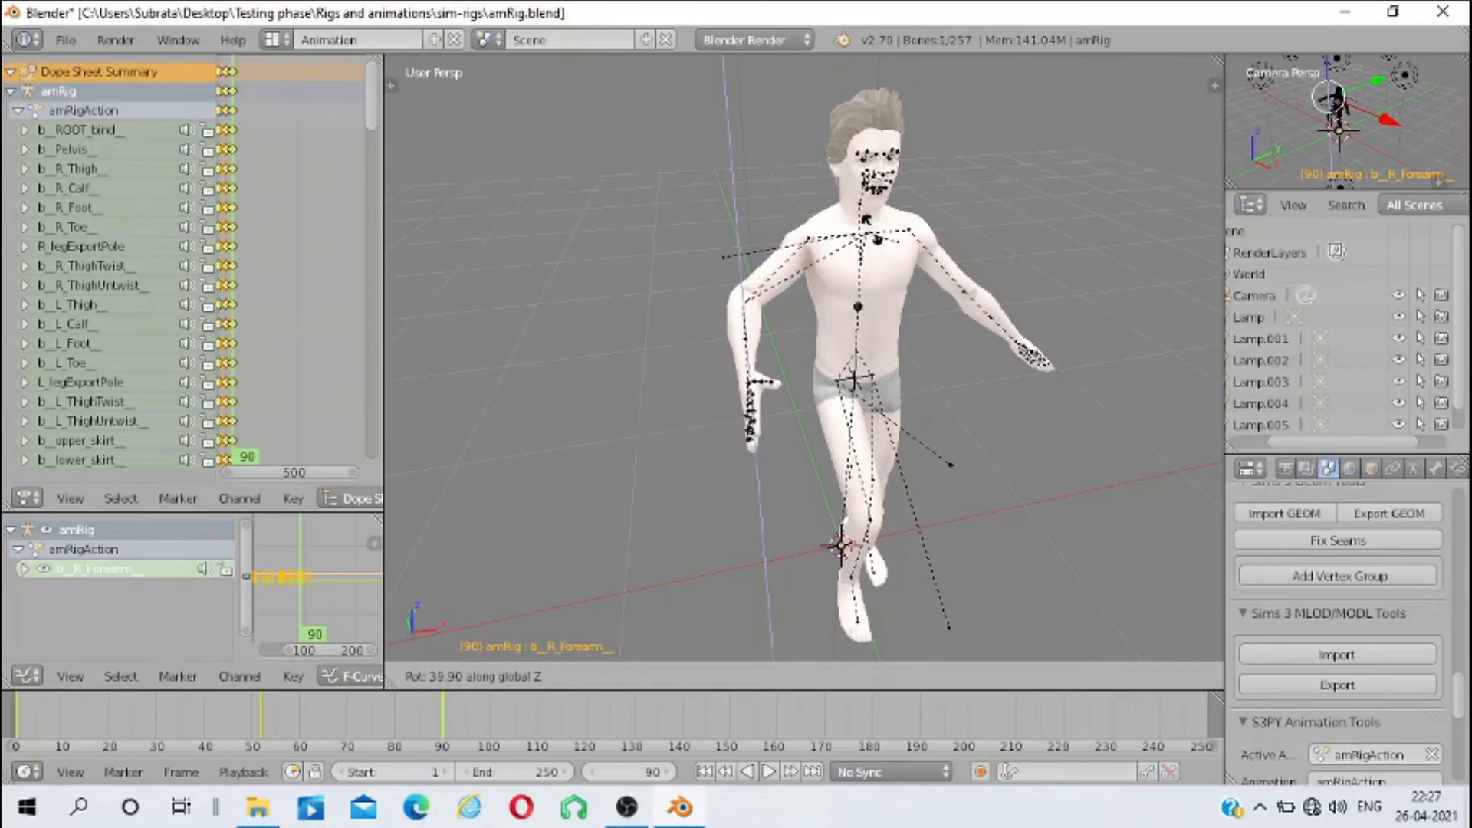
pyautogui.press('Return')
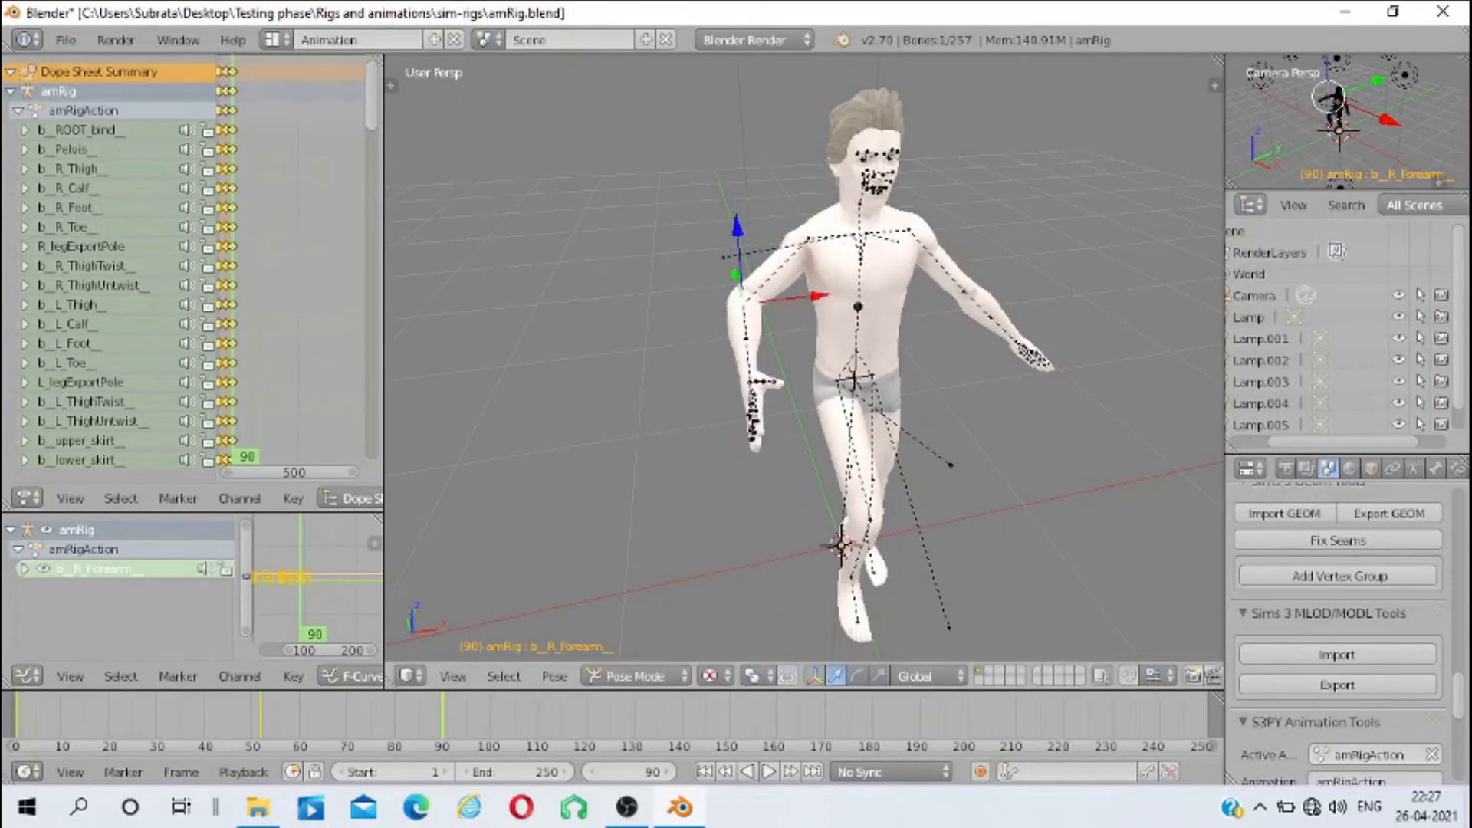
# Insert a LocRot keyframe for all bones at frame 90
pyautogui.press('a')
pyautogui.press('a')
pyautogui.press('i')
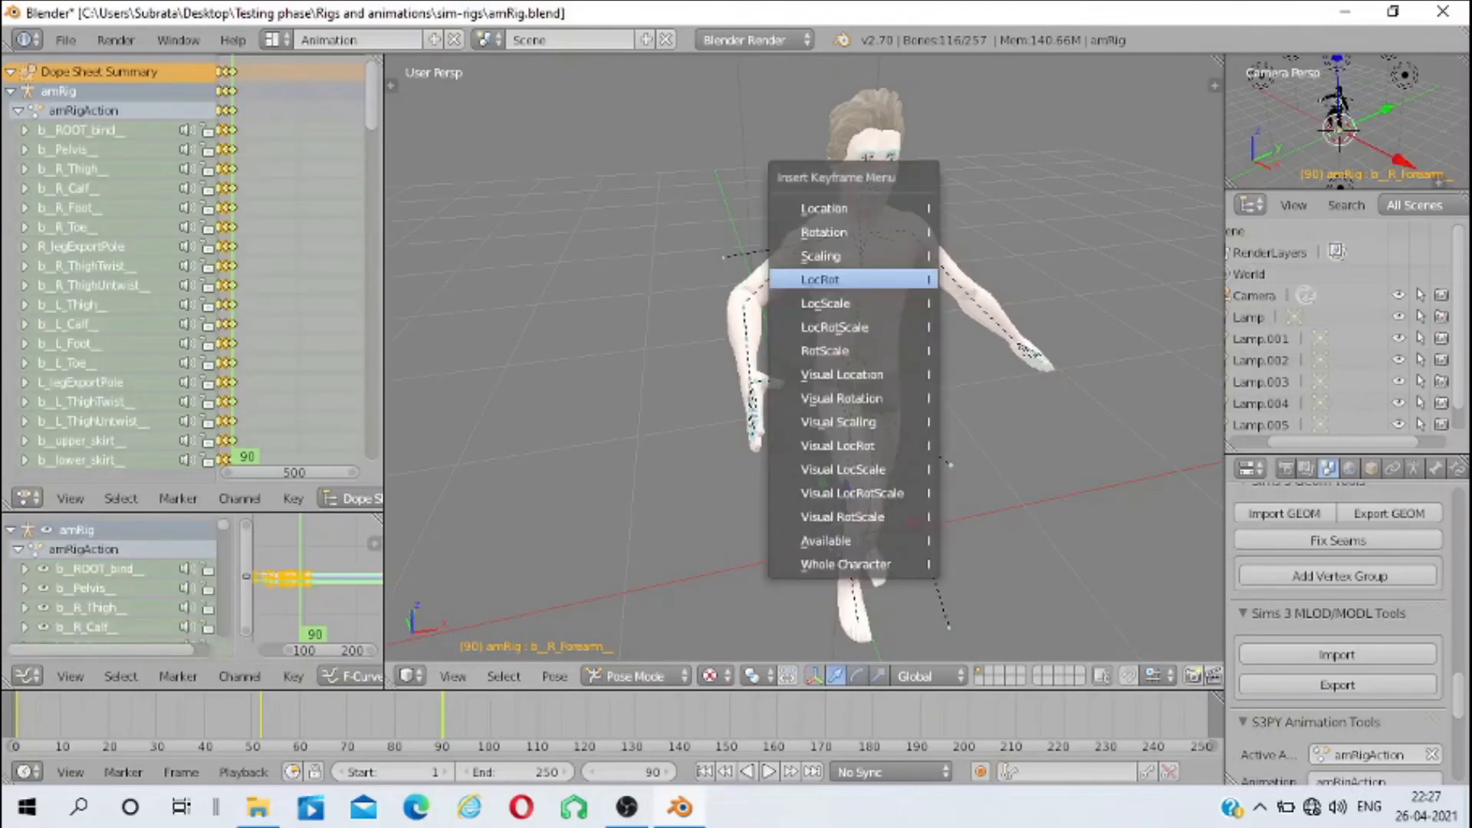
pyautogui.click(861, 280)
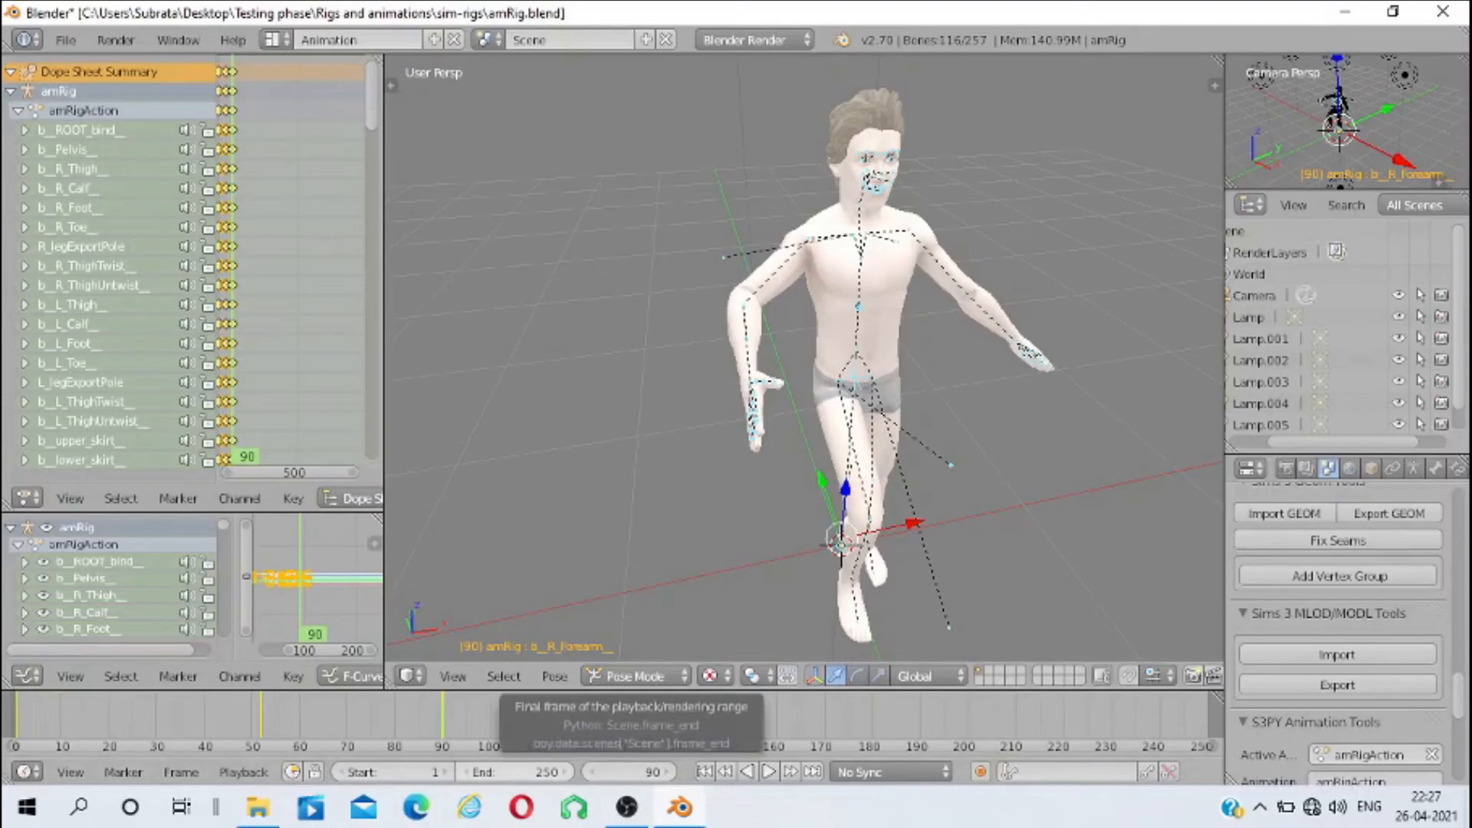
# Set the end frame of the playback range to 91
pyautogui.click(515, 772)
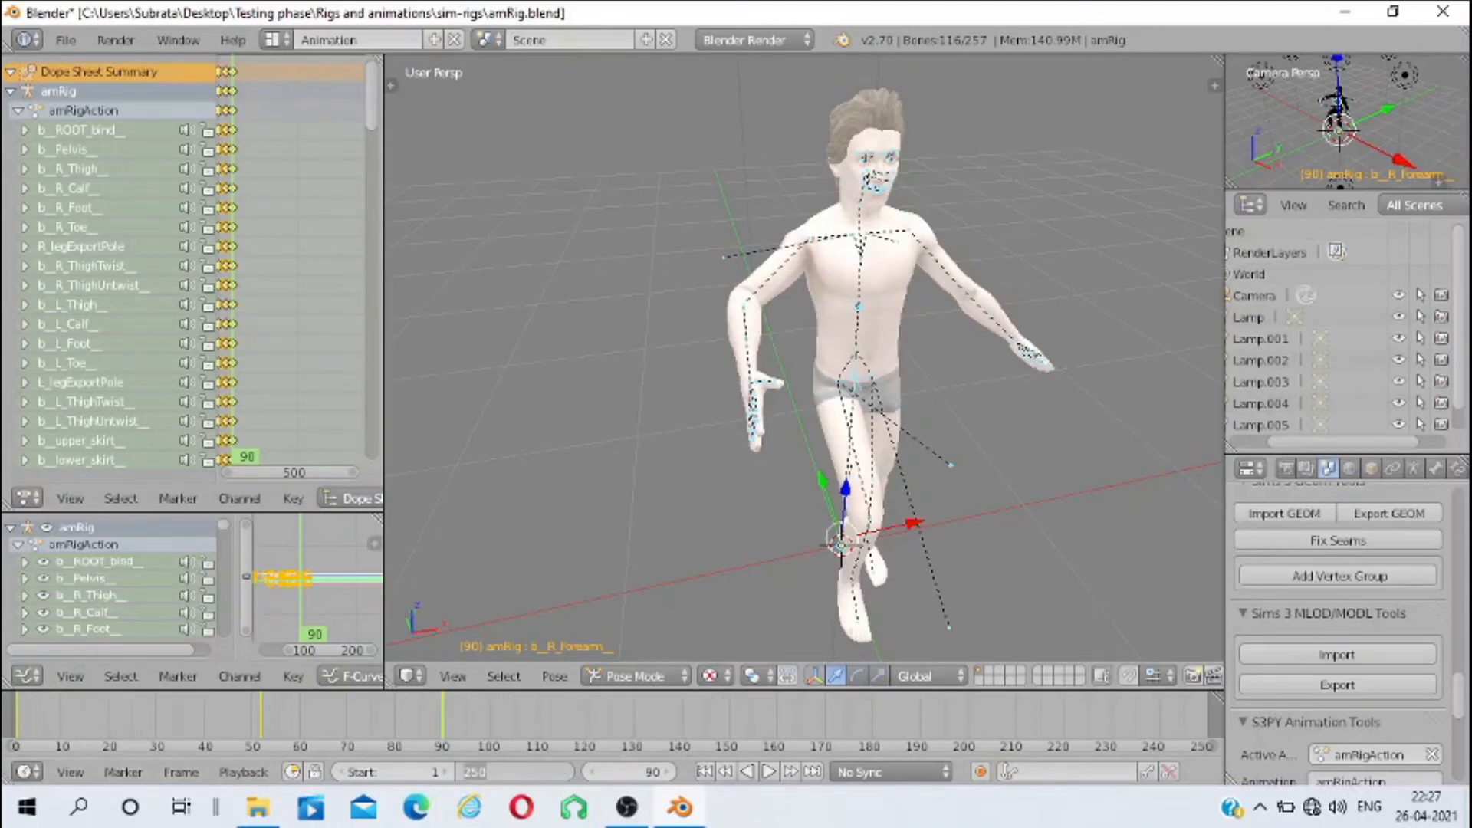
pyautogui.write('91')
pyautogui.press('Return')
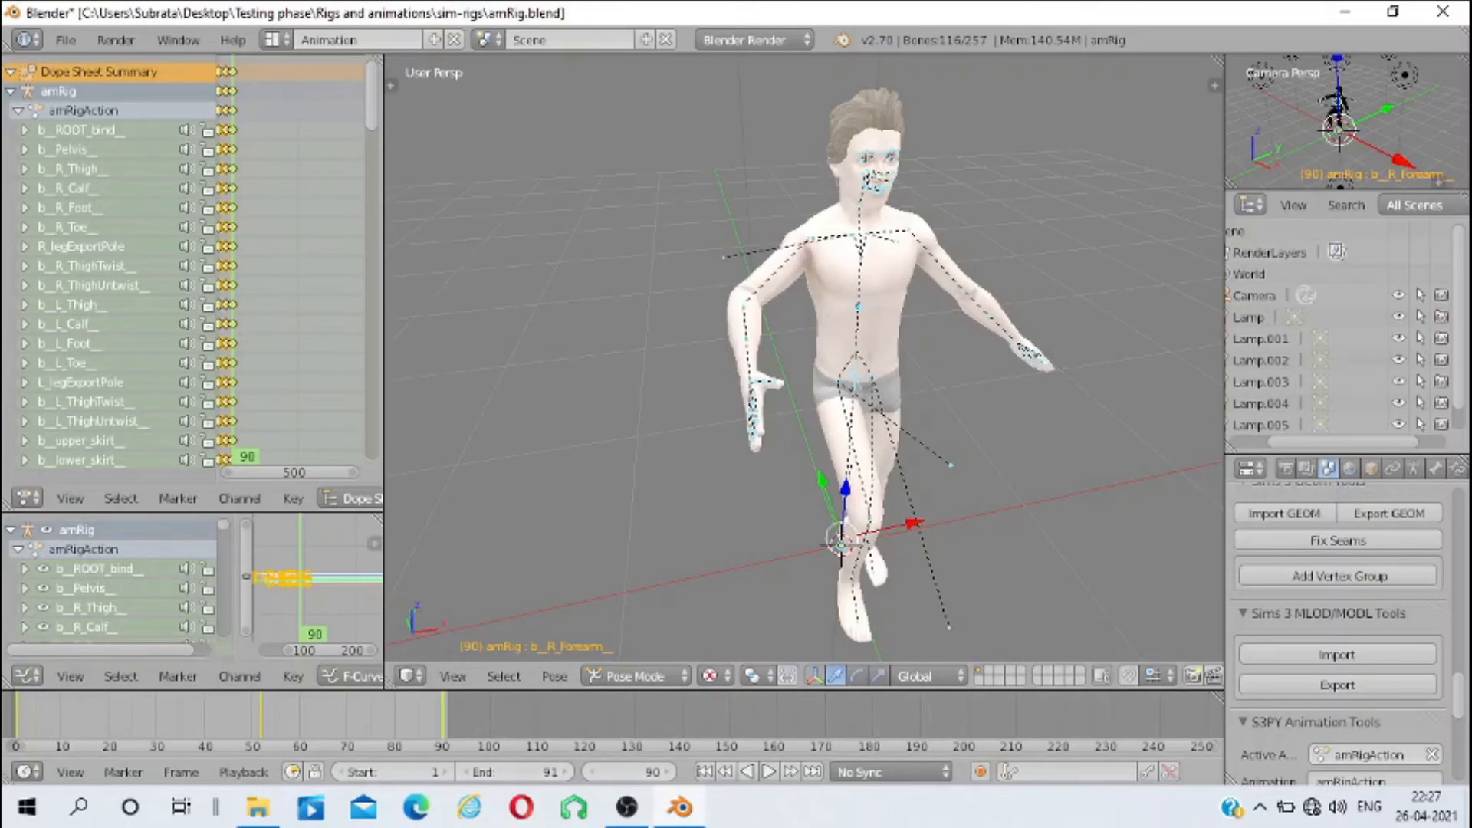
# Play back the walking animation to check it, stop it and return to frame 1
pyautogui.click(769, 772)
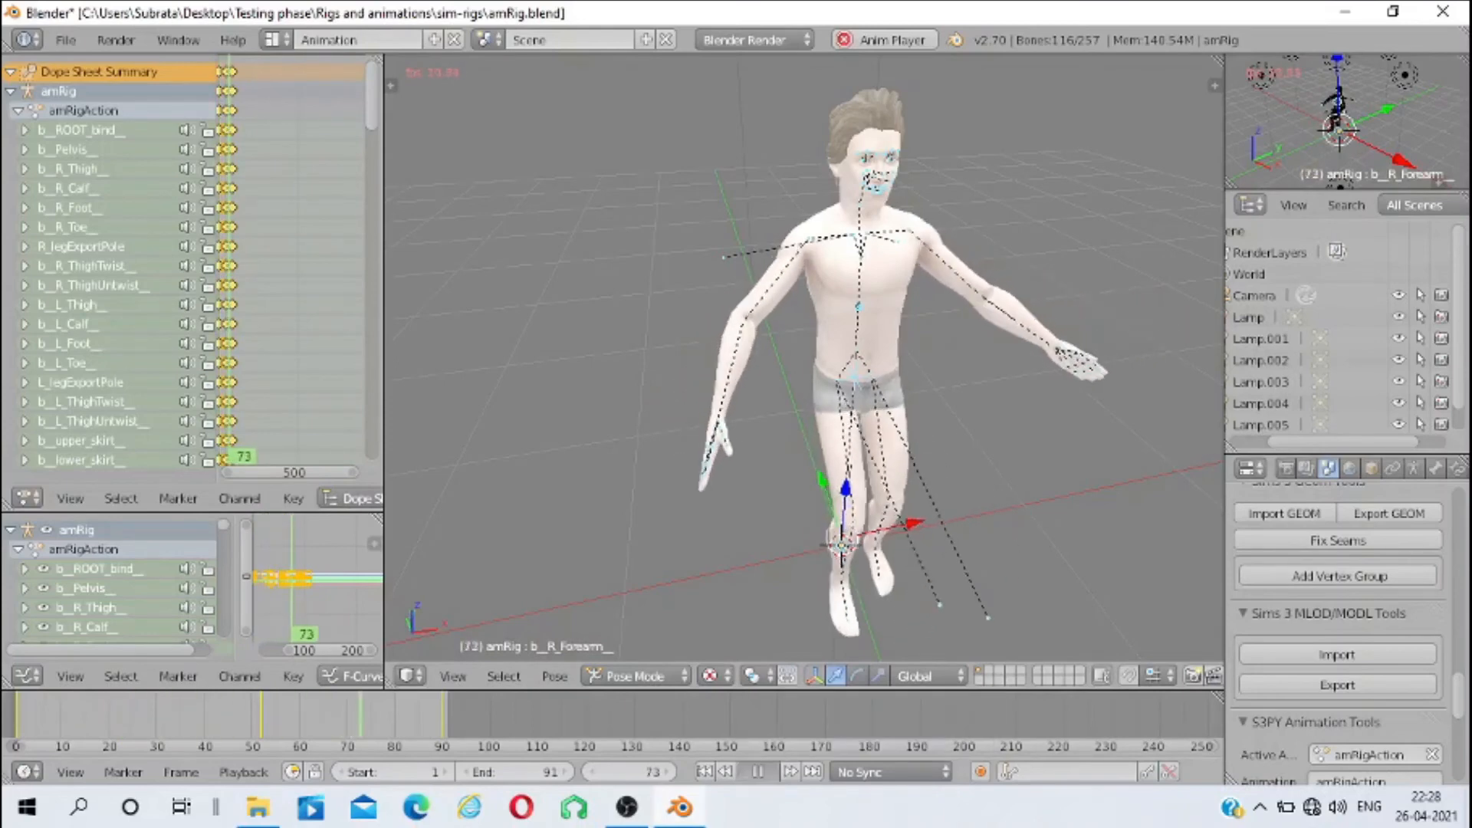
pyautogui.hotkey('alt', 'a')
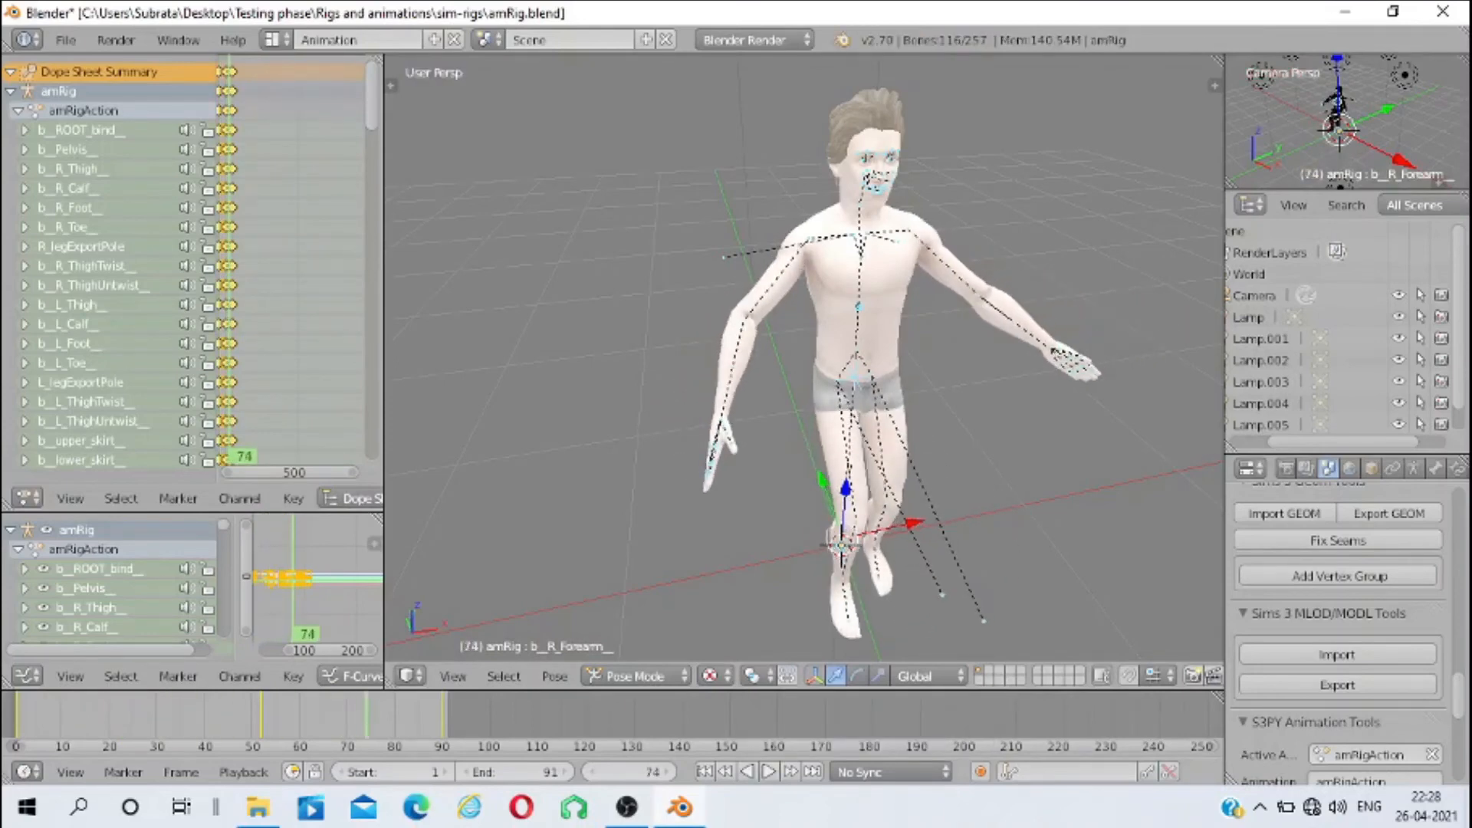
pyautogui.hotkey('shift', 'Left')
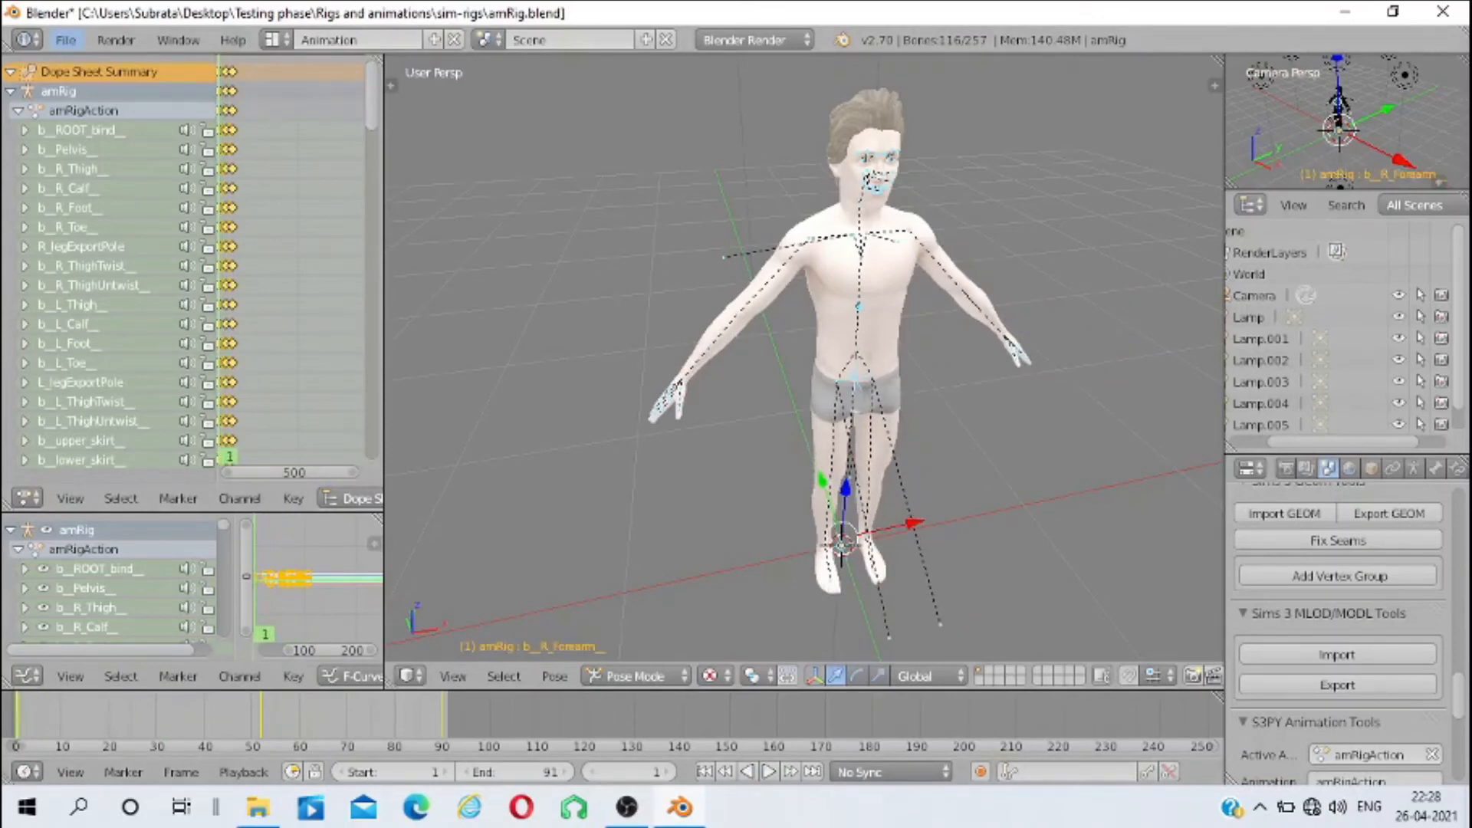
# Start a Sims 3 Animation (.animation) export with the clip name Tutorial_Test_Animation
pyautogui.click(66, 40)
pyautogui.moveTo(107, 428)
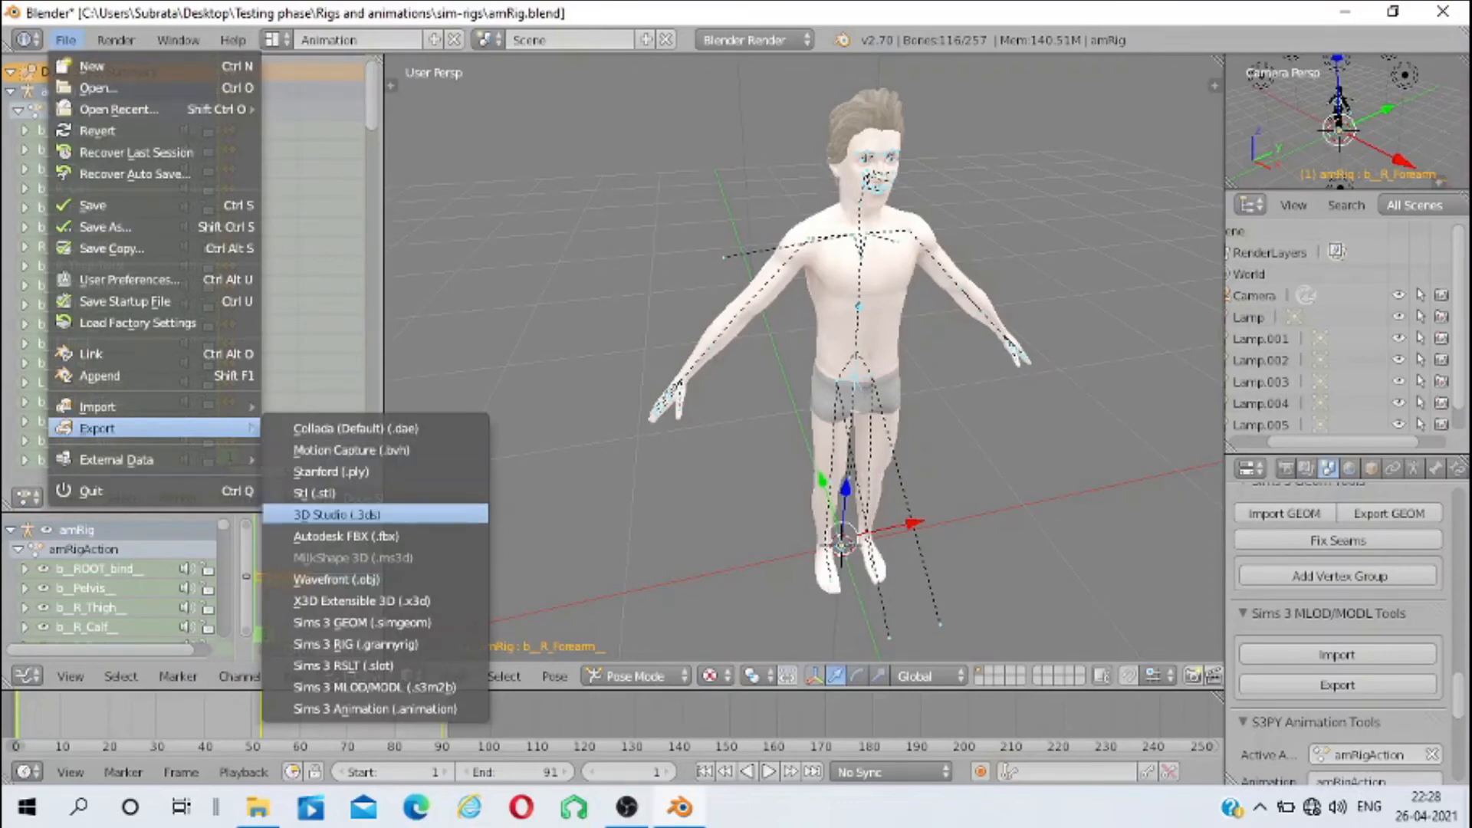
pyautogui.click(374, 709)
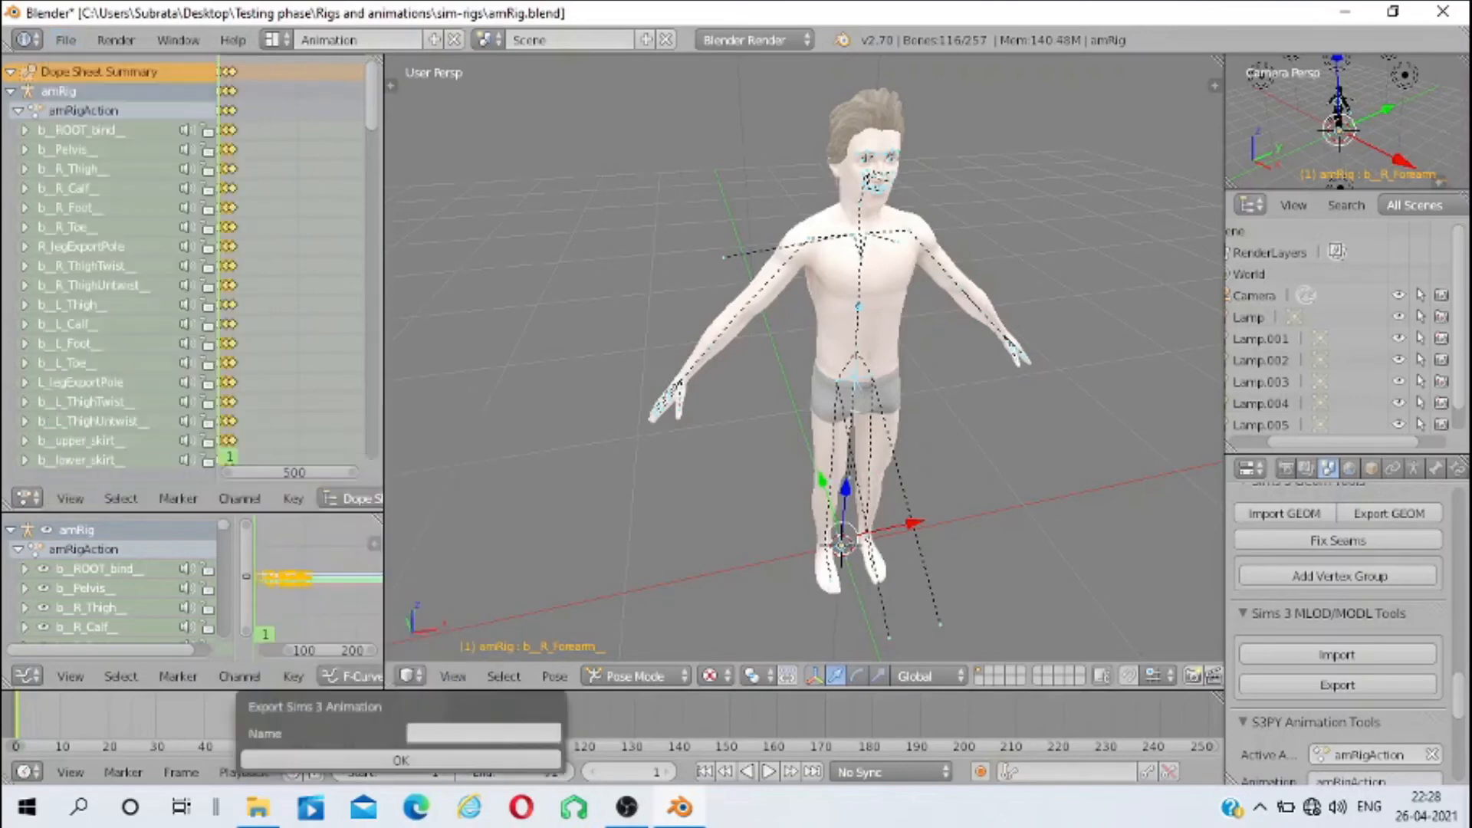
pyautogui.click(483, 734)
pyautogui.write('tutorial_test_Animation')
pyautogui.press('Return')
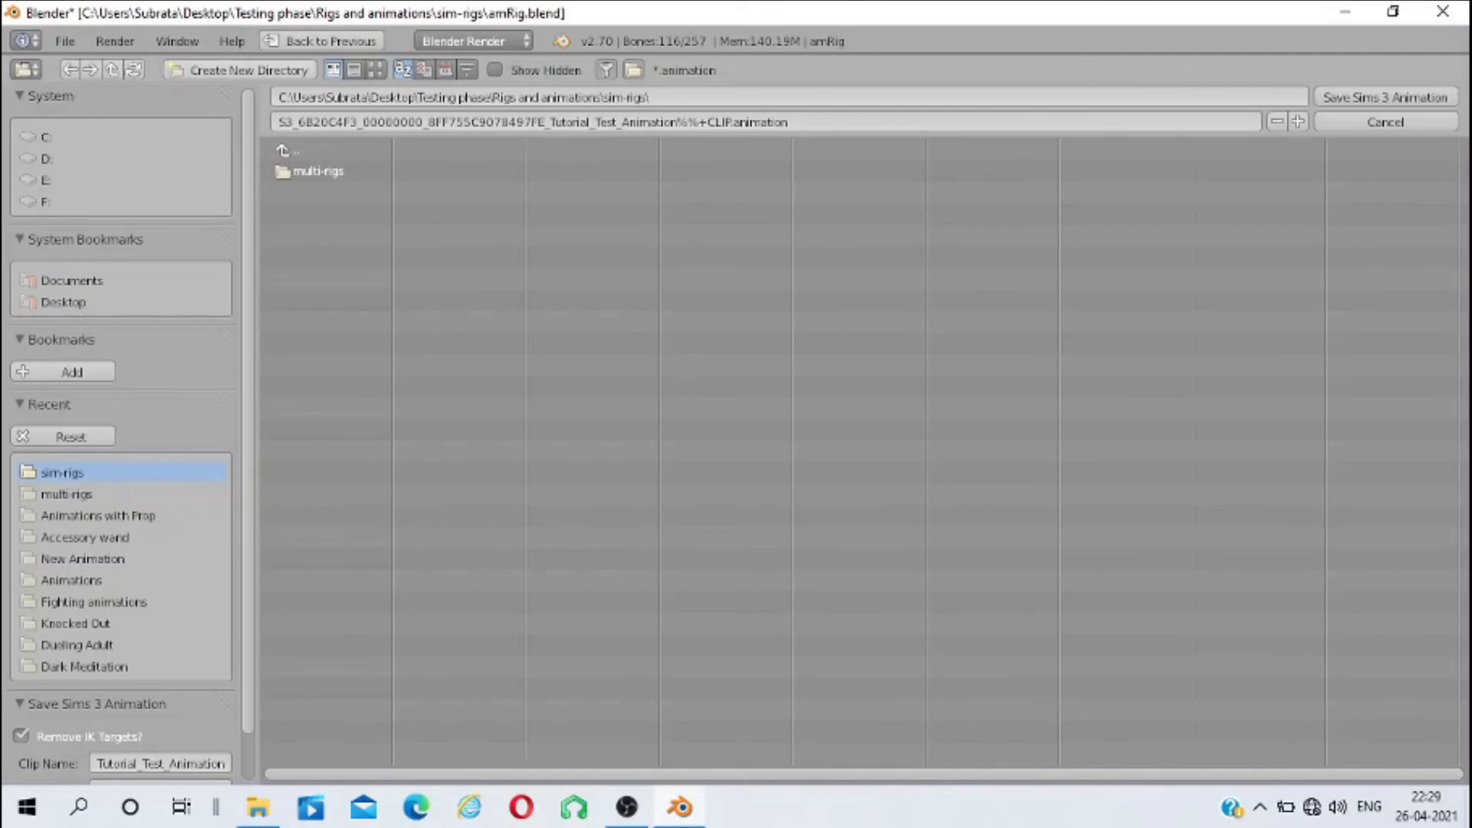
# Create a folder named Custom Interaction Tutorial inside sim-rigs and save the Sims 3 animation file in it
pyautogui.click(237, 69)
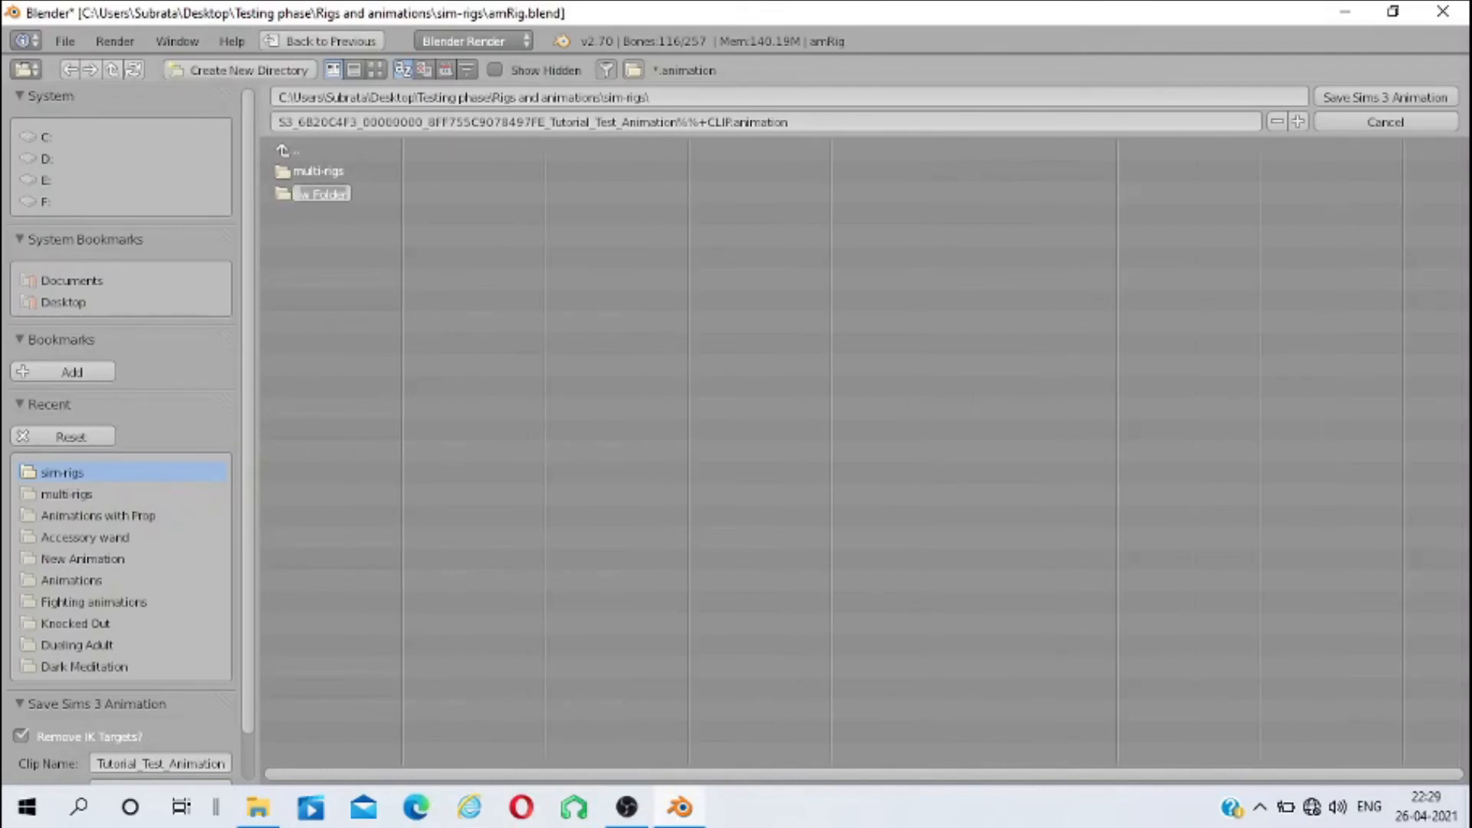
pyautogui.write('T')
pyautogui.write('utor')
pyautogui.write('Cust')
pyautogui.write('om')
pyautogui.write('a')
pyautogui.press('Return')
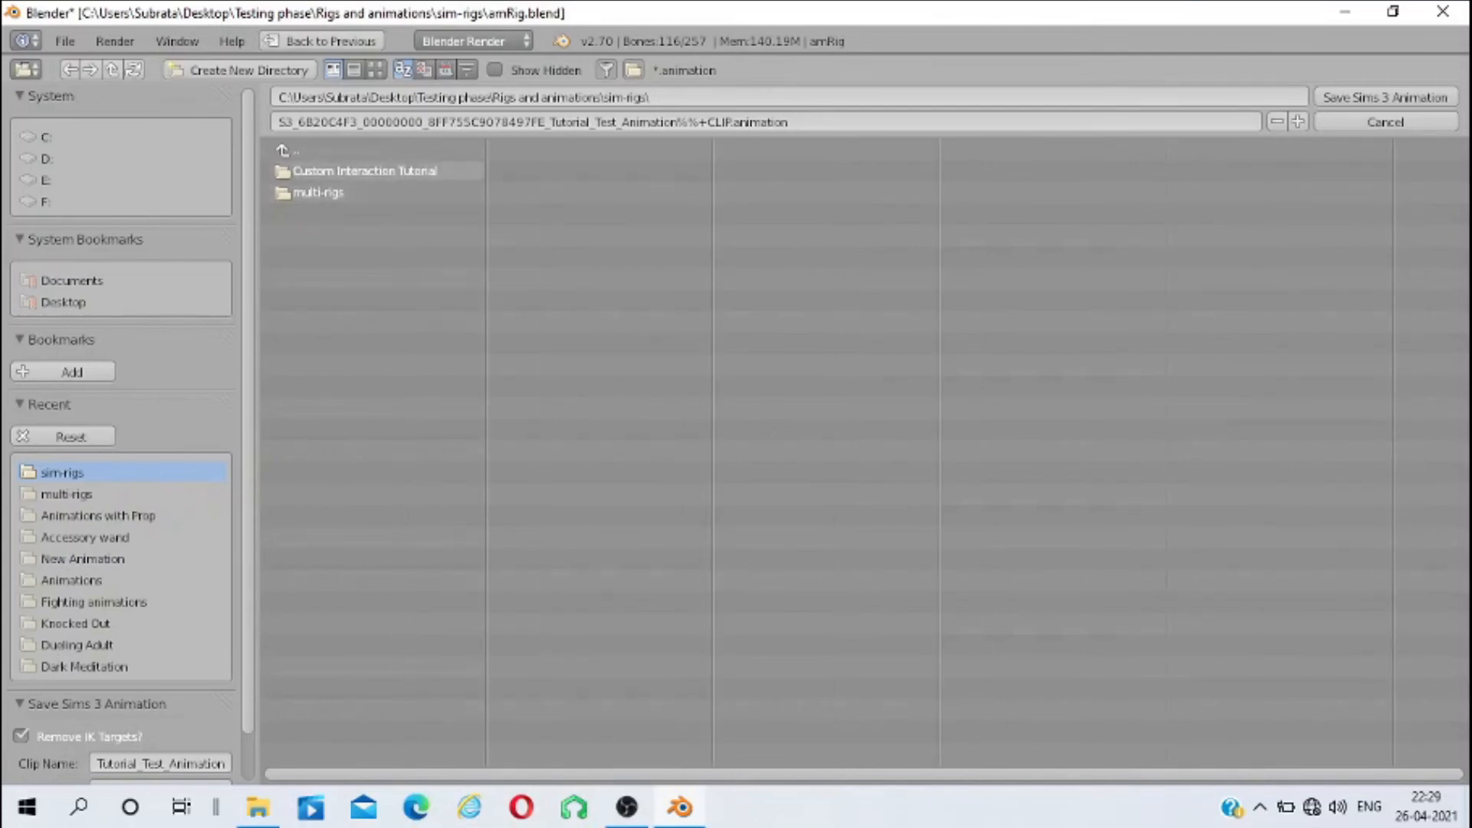
pyautogui.click(361, 171)
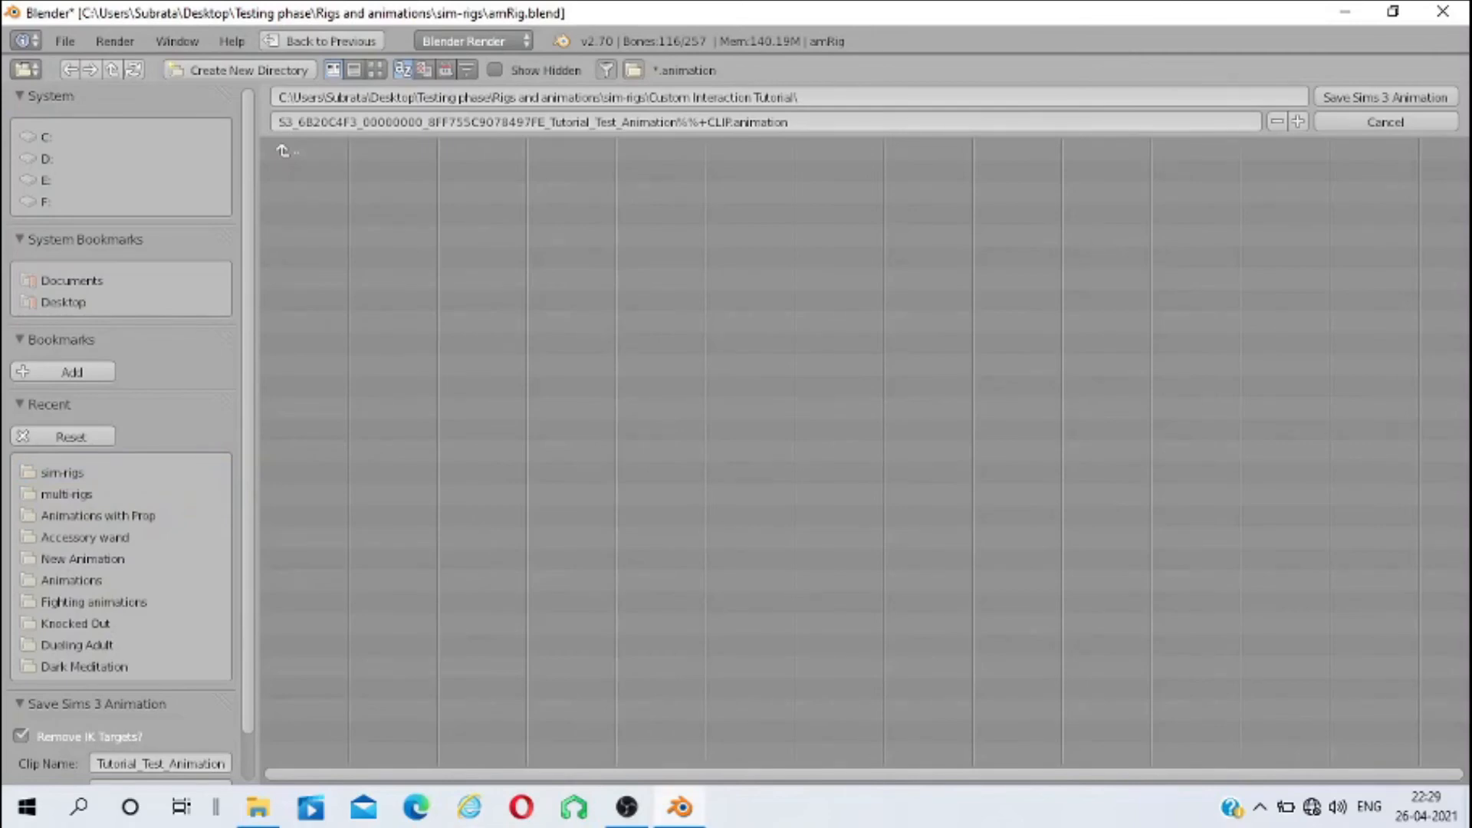
pyautogui.click(1385, 97)
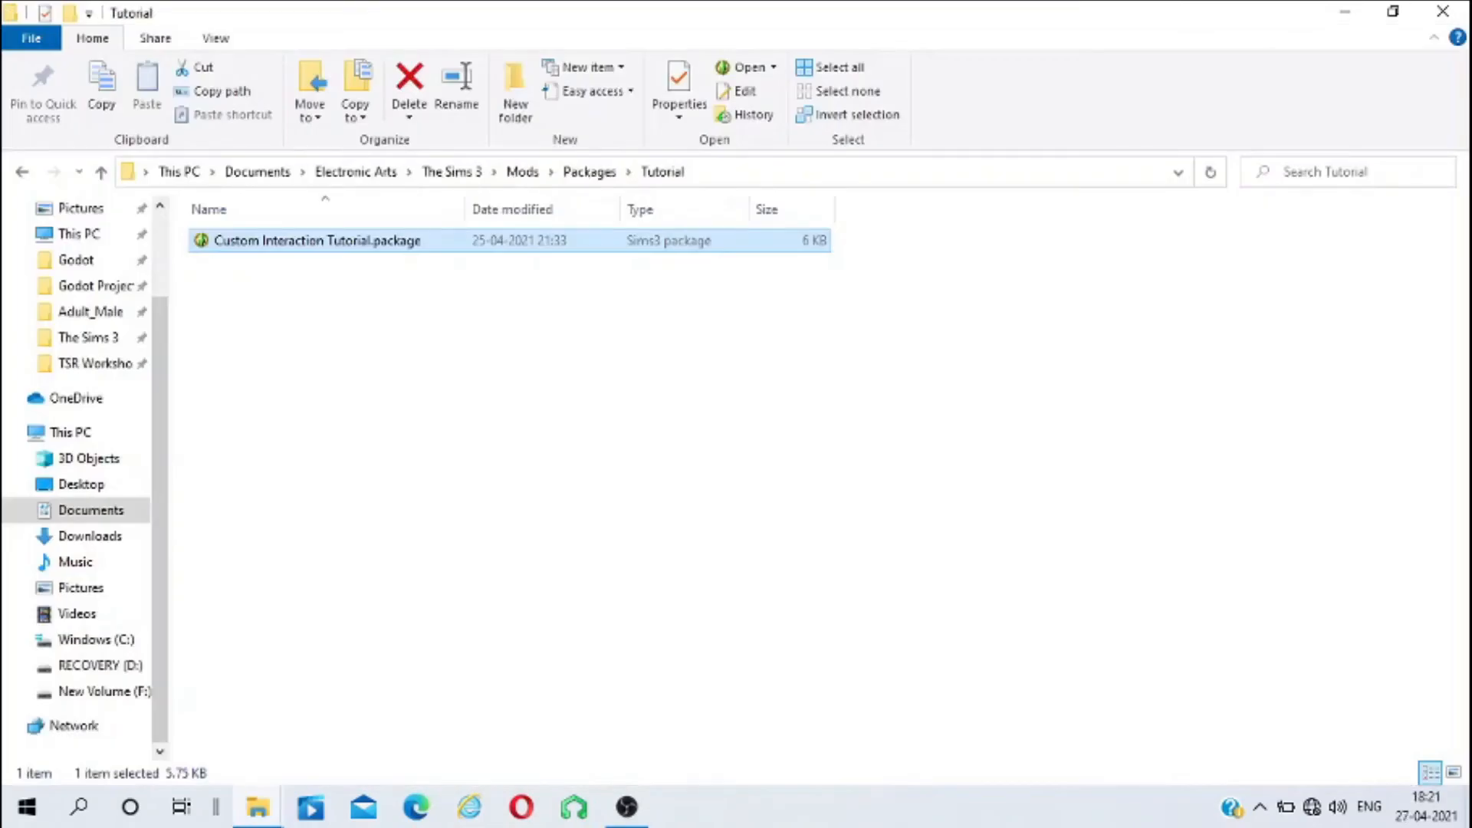
# Open Custom Interaction Tutorial.package in s3pe and start a resource import from file in the sim-rigs\Custom Interaction Tutorial folder
pyautogui.click(890, 449)
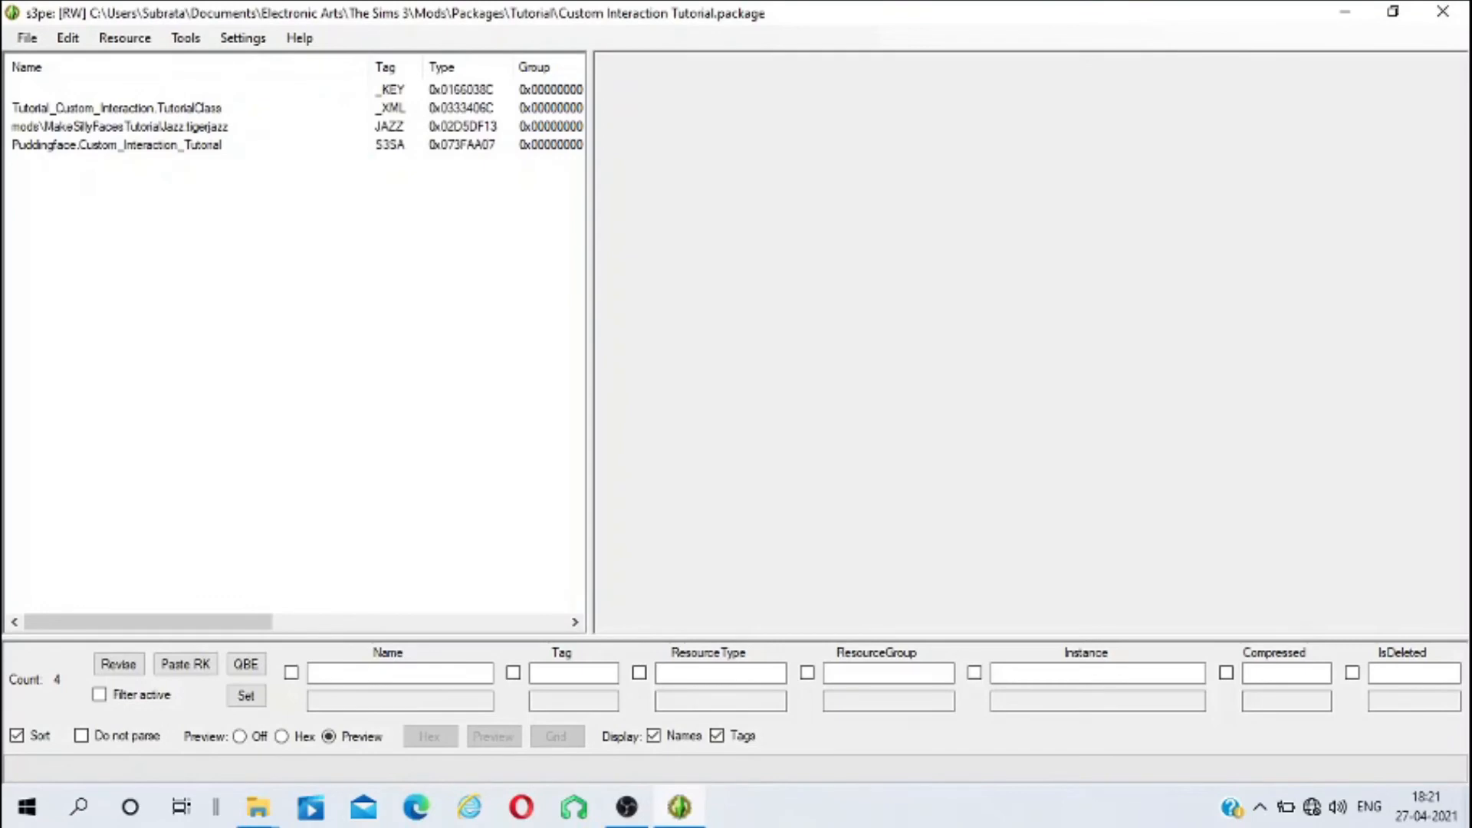
pyautogui.click(125, 38)
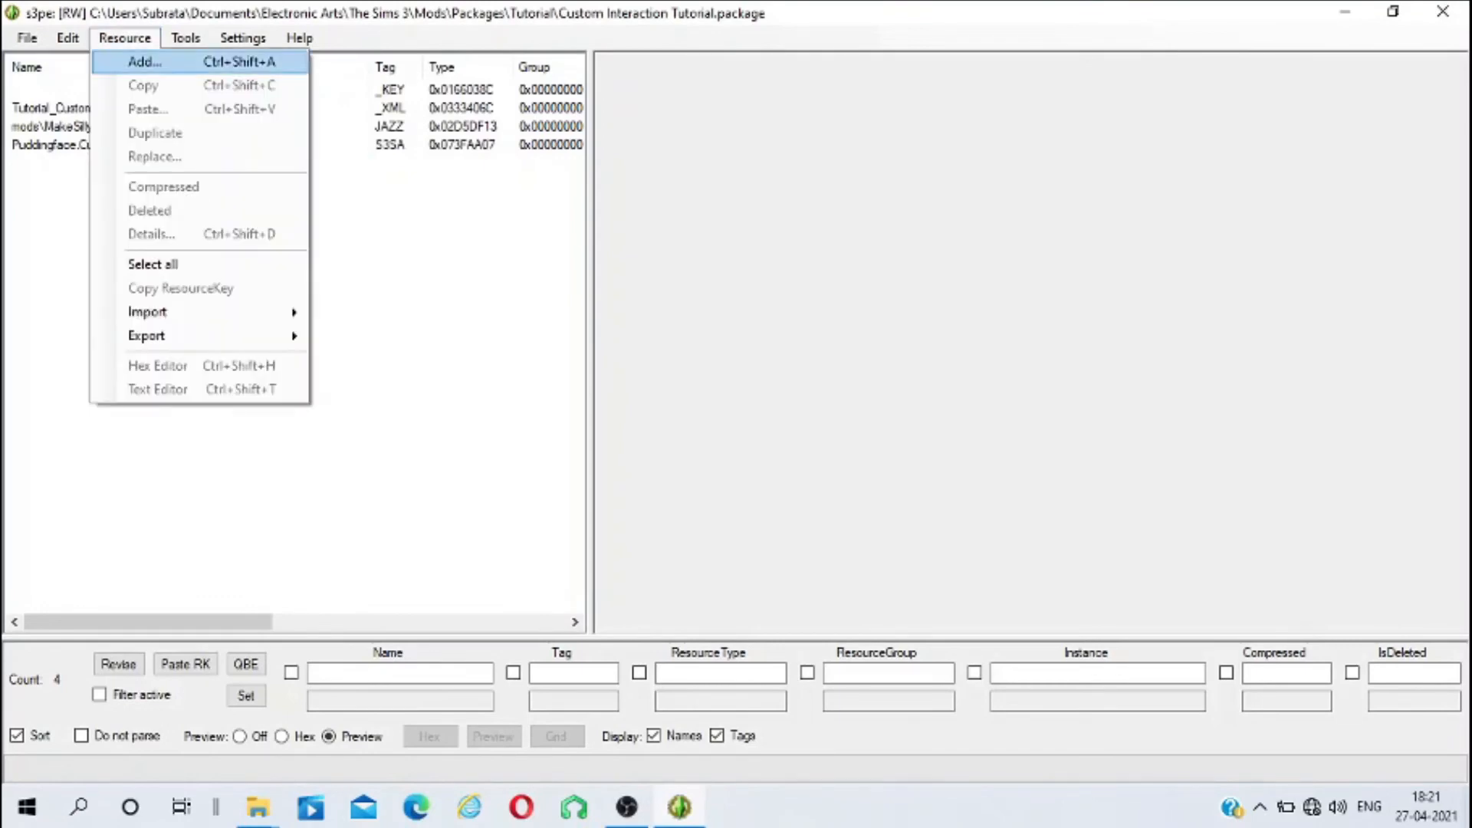
pyautogui.moveTo(177, 312)
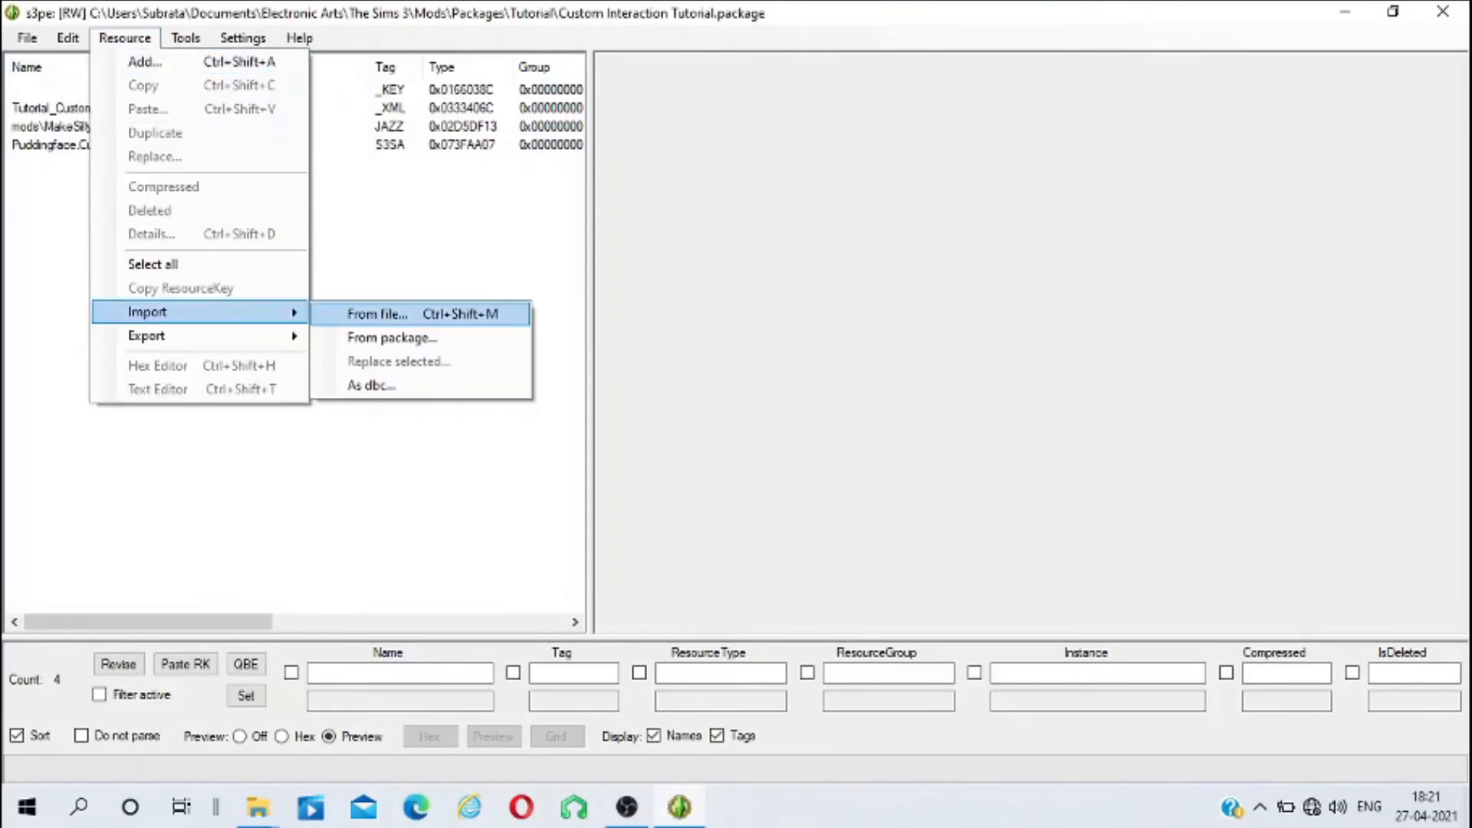
pyautogui.click(377, 313)
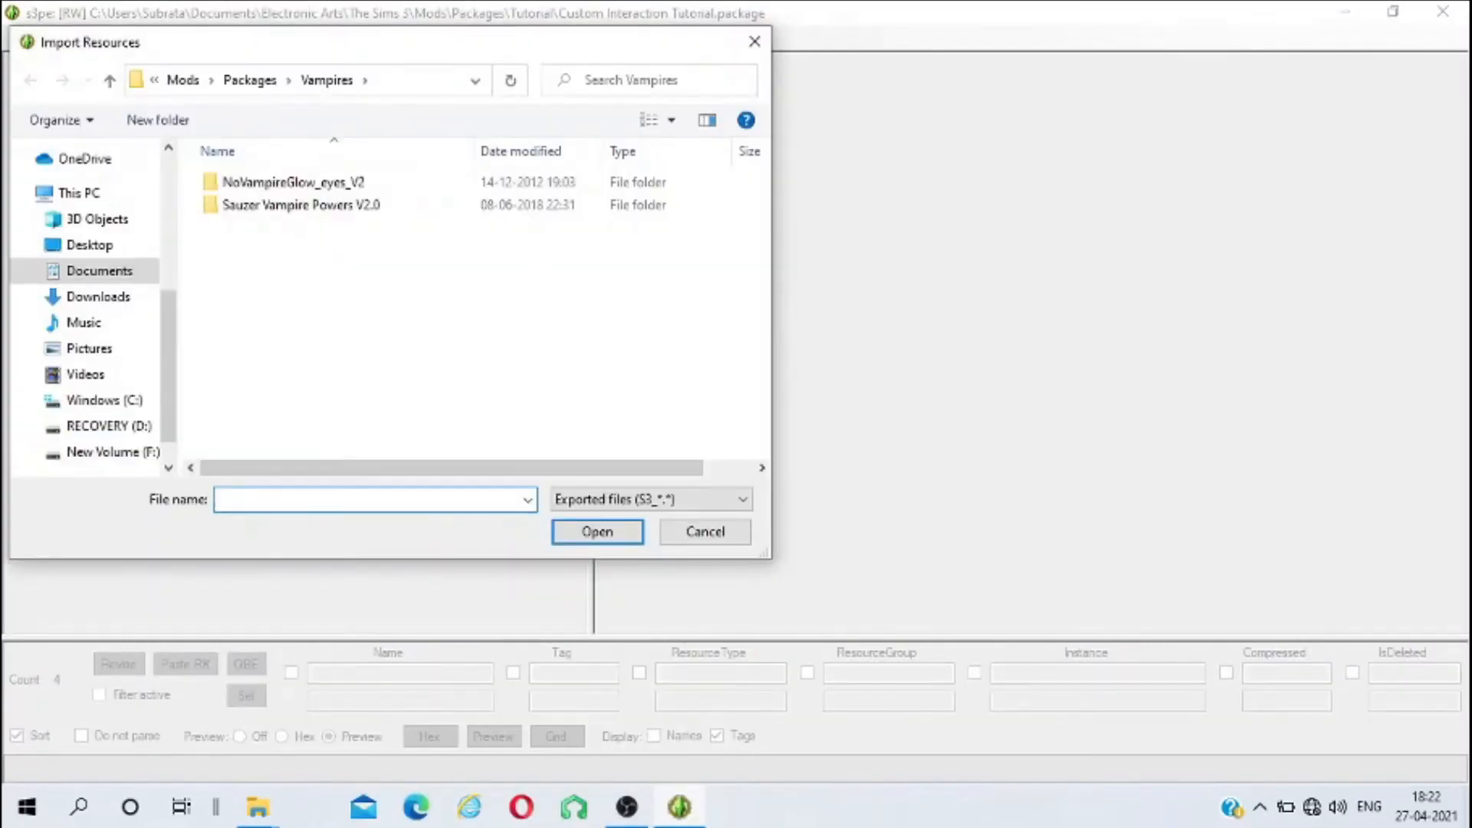
pyautogui.click(420, 81)
pyautogui.press('BackSpace')
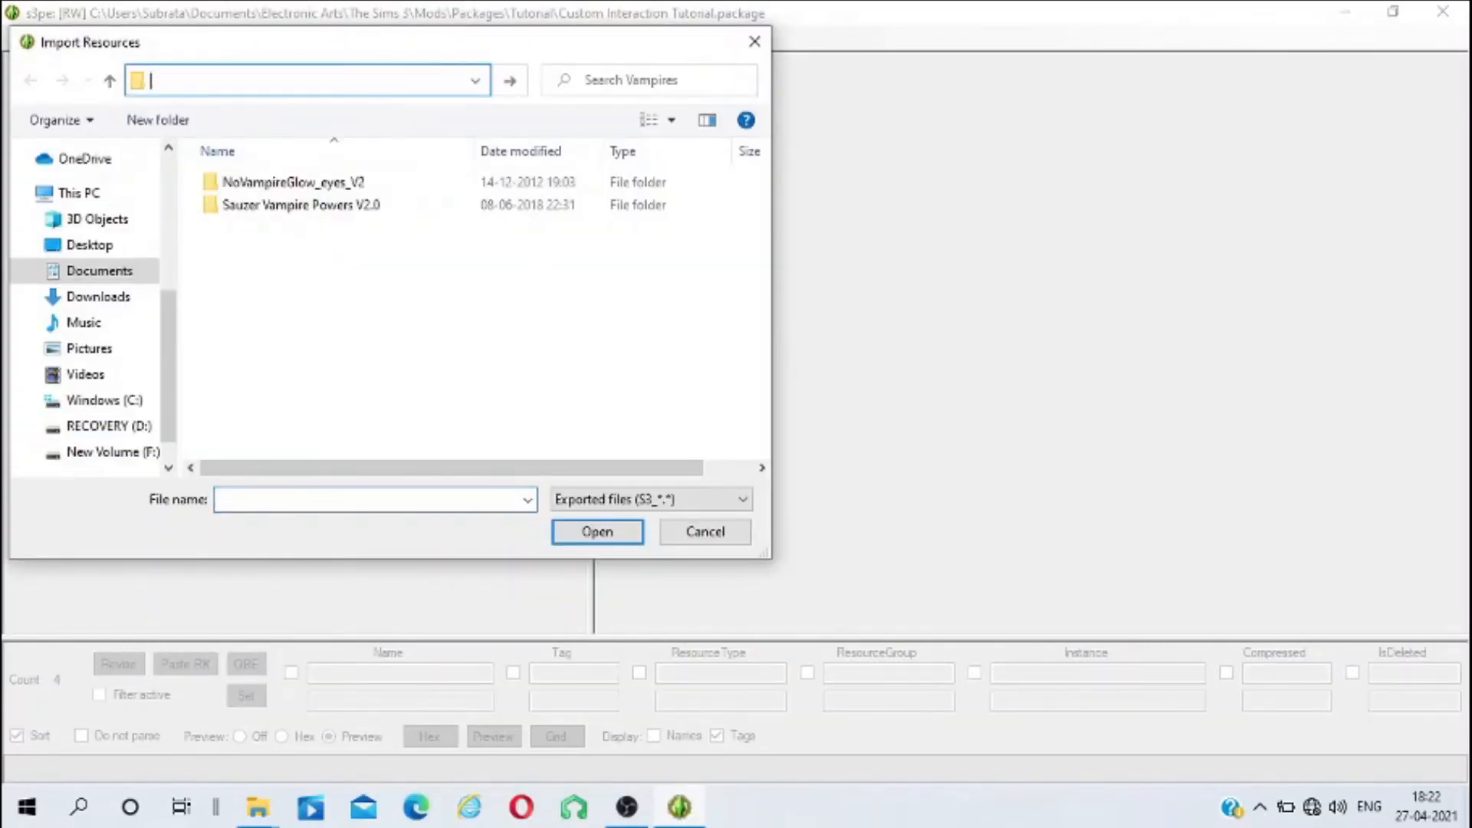
pyautogui.hotkey('ctrl', 'v')
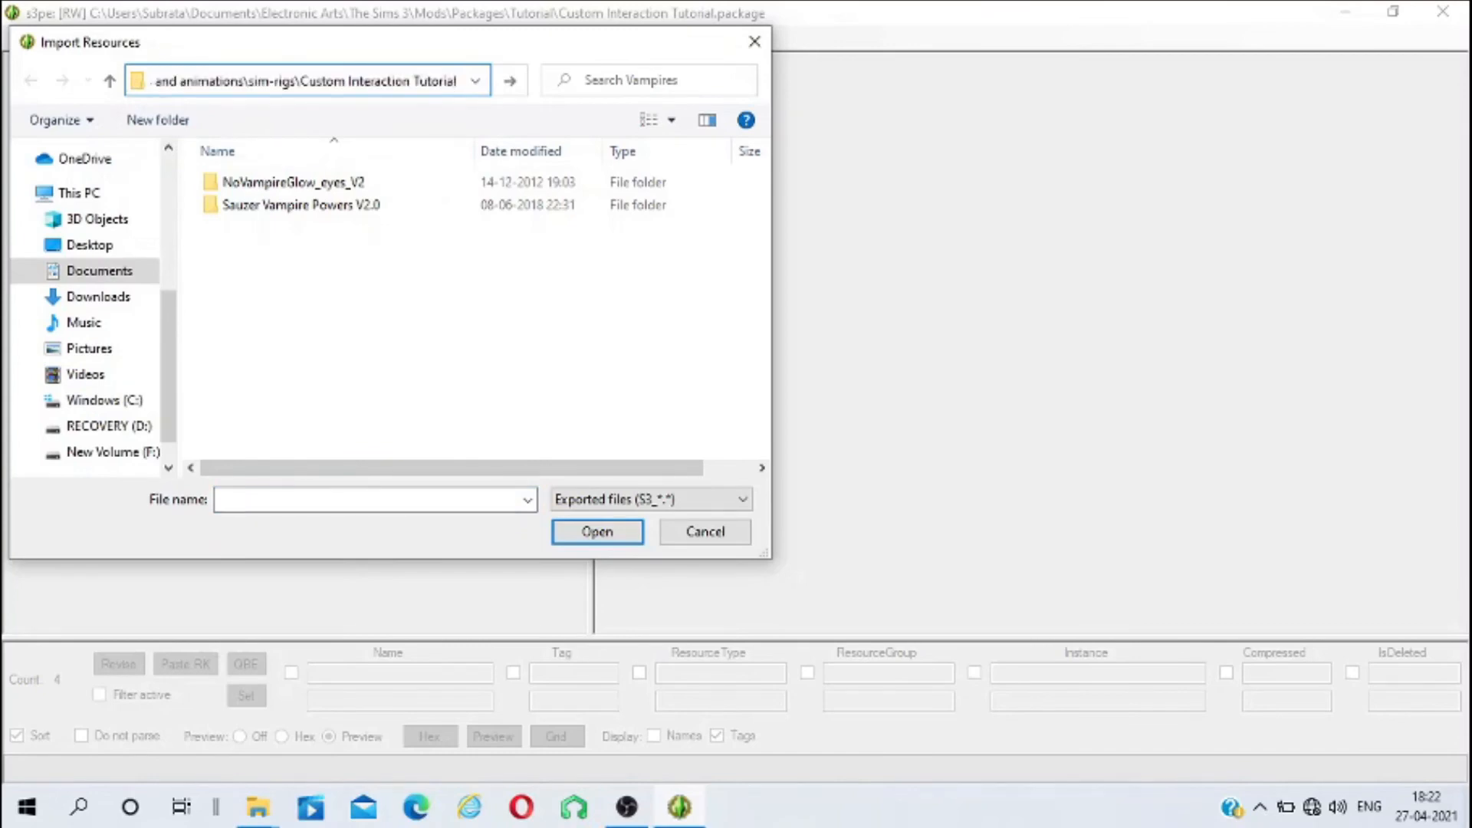
pyautogui.press('Return')
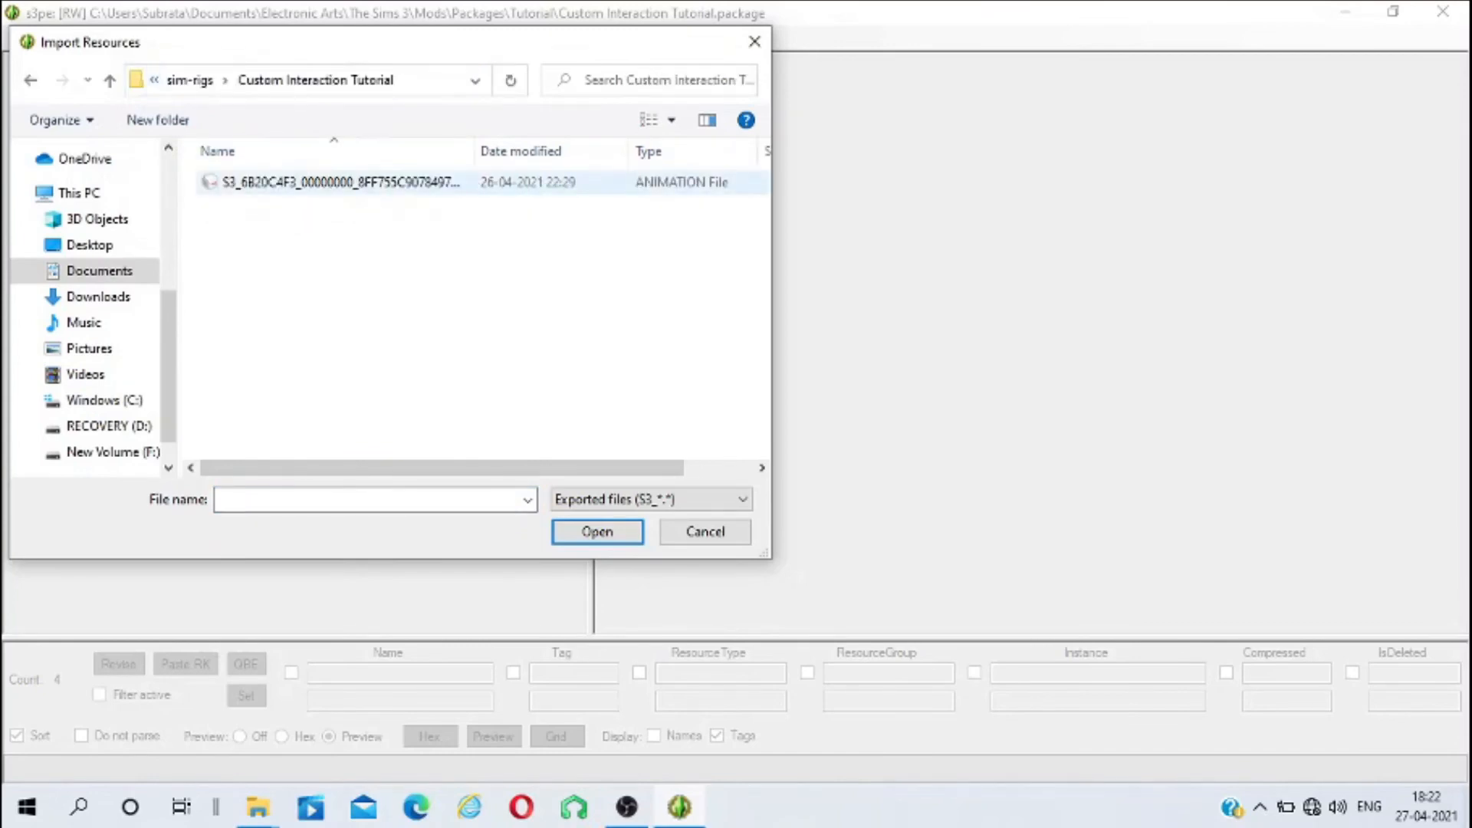
# Import the Tutorial_Test_Animation file as a CLIP resource with its instance generated from the name as a CLIP IID
pyautogui.click(342, 183)
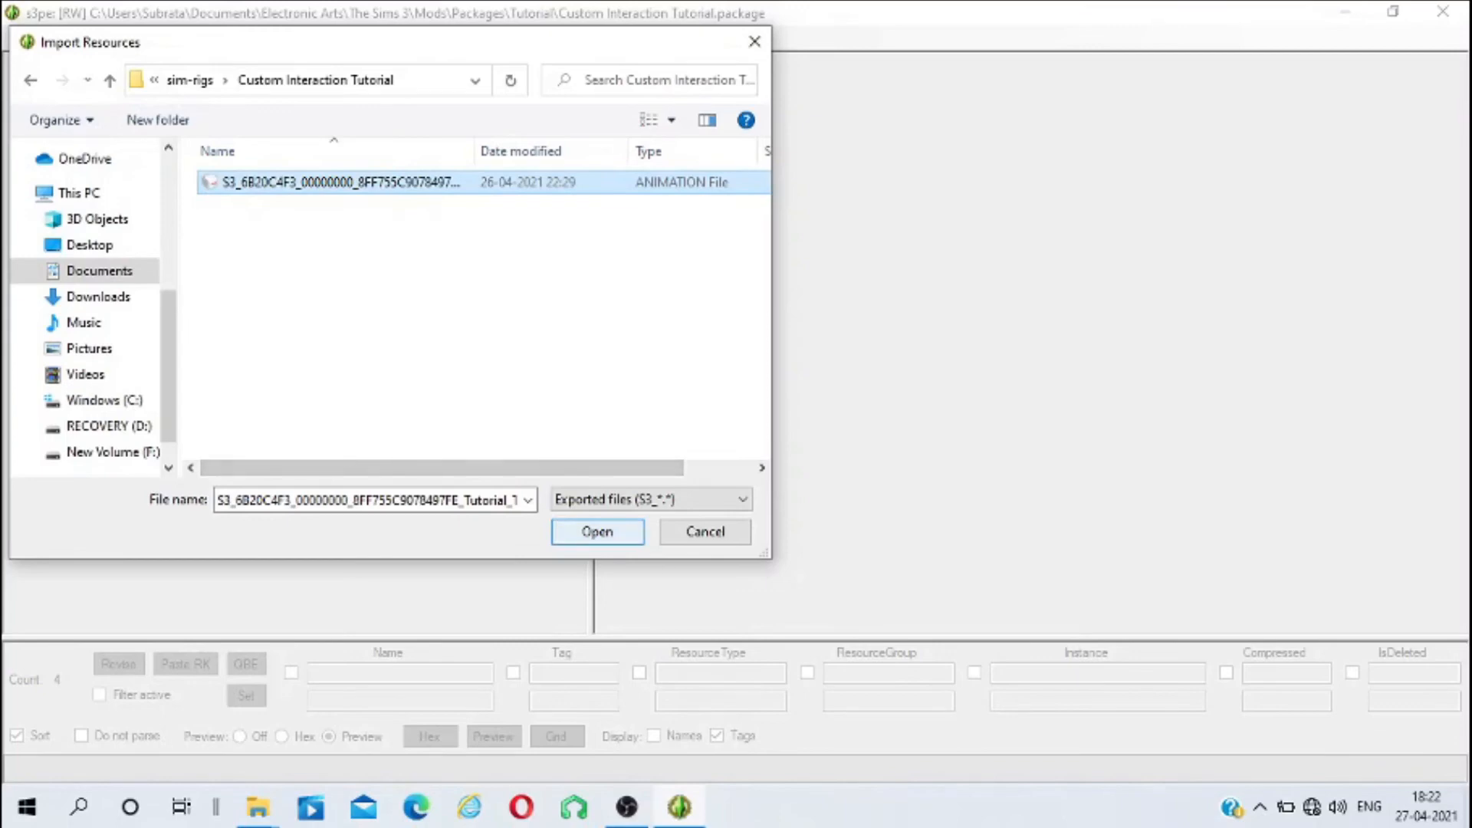
pyautogui.press('Return')
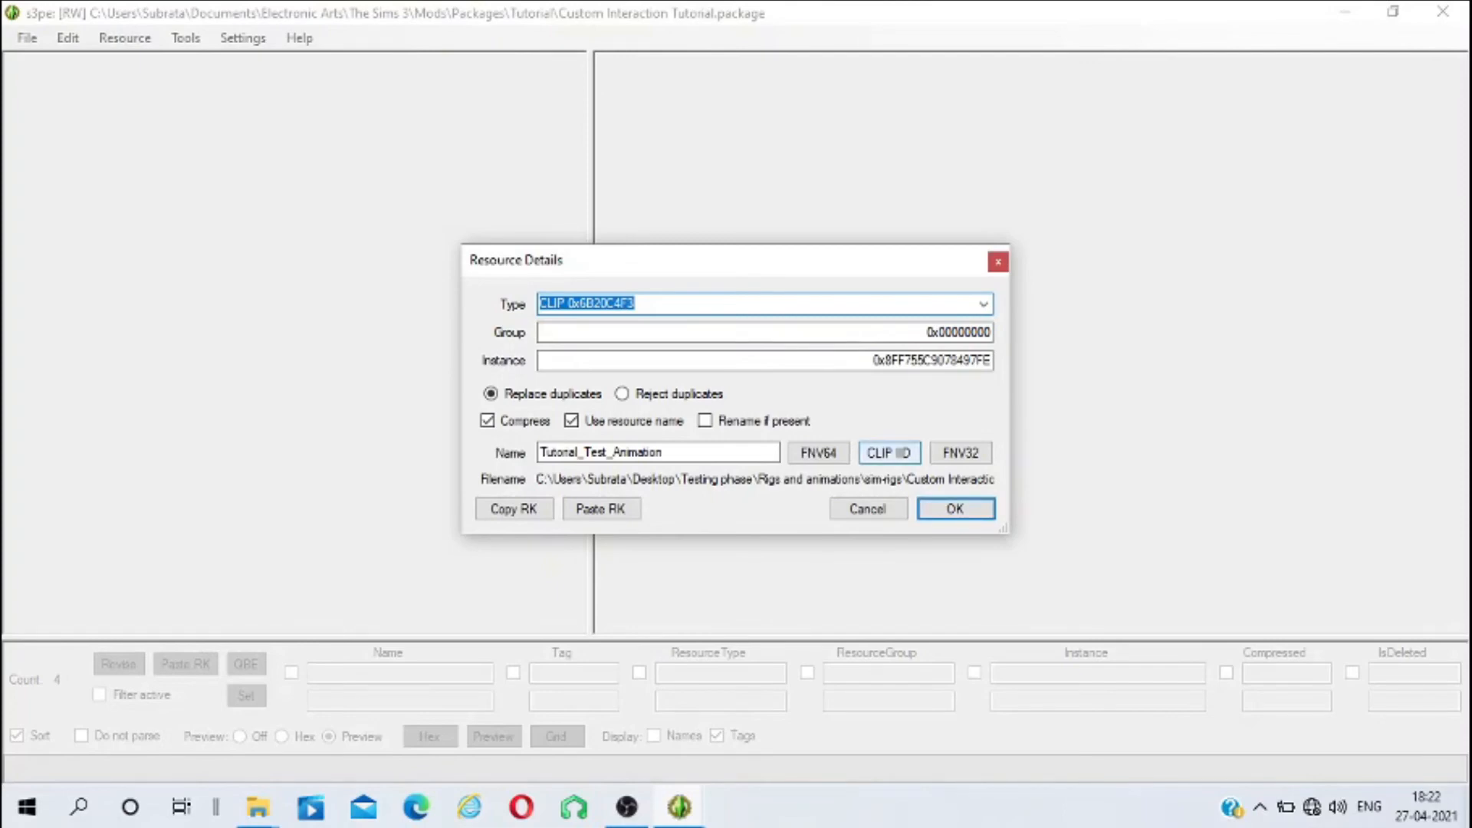
pyautogui.click(889, 452)
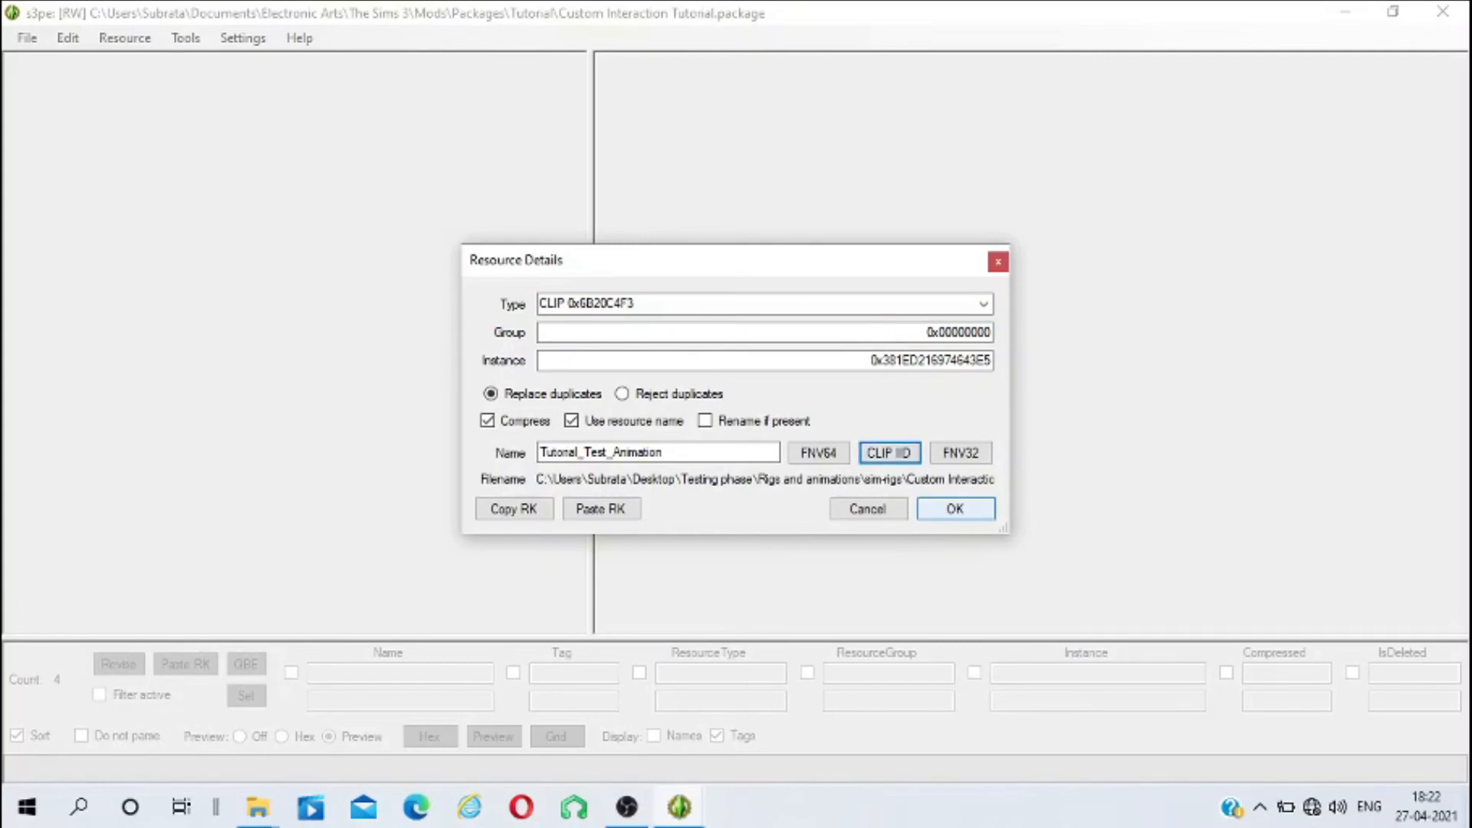
pyautogui.click(955, 508)
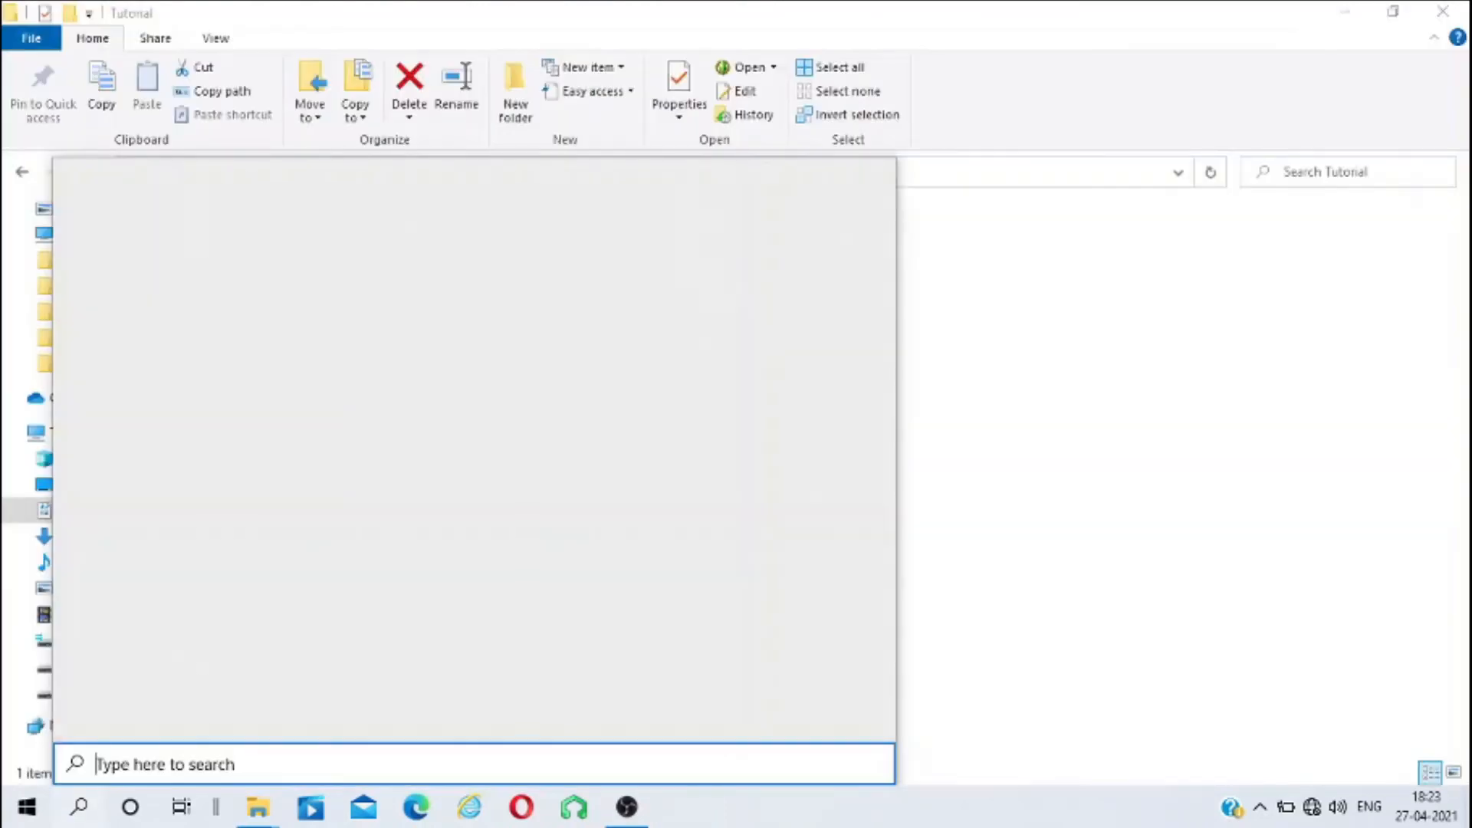
# Search Windows for SmoothJazz and launch Smooth Jazz Studio
pyautogui.write('smoo')
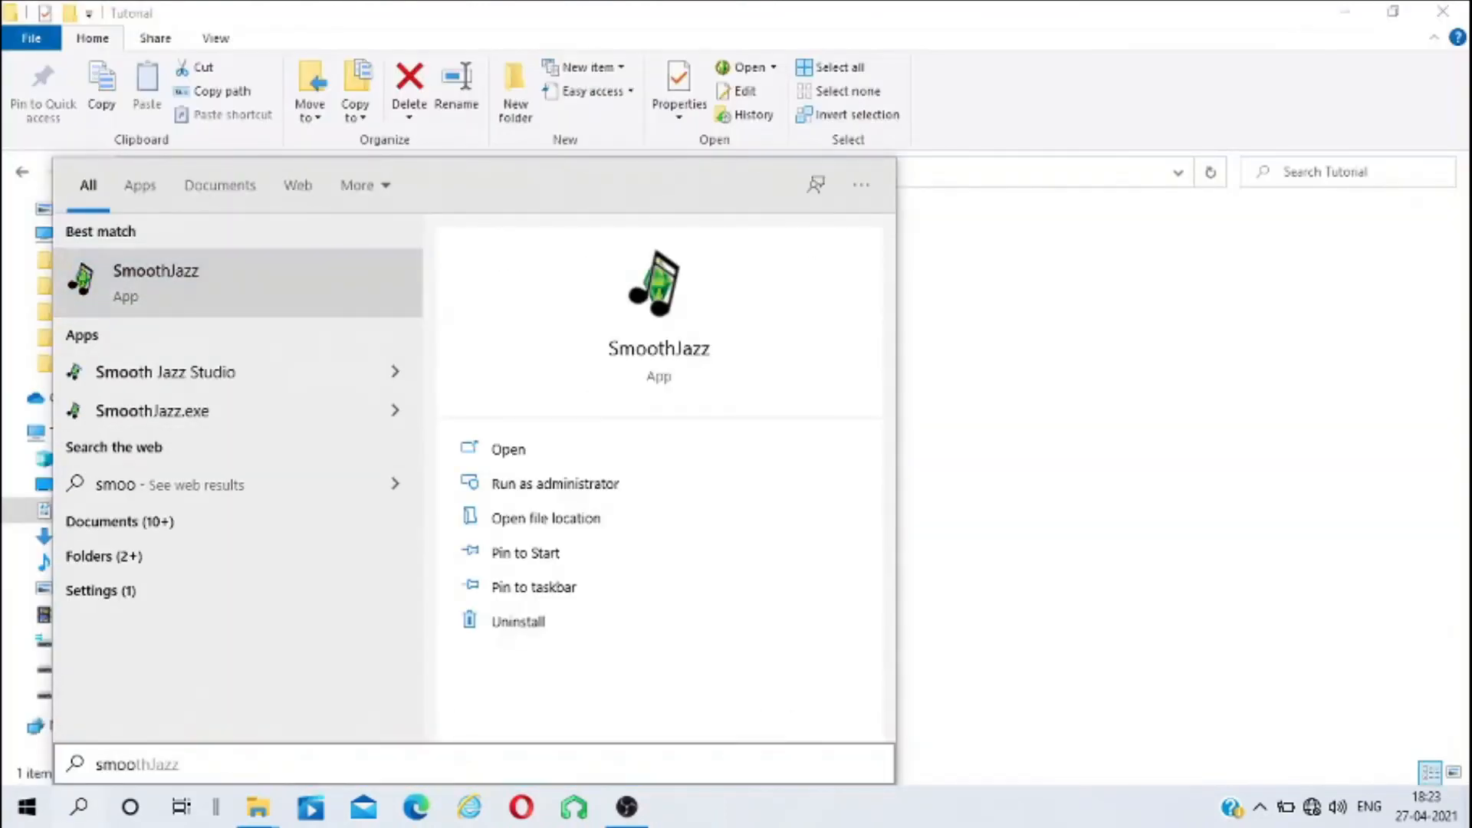
pyautogui.press('Return')
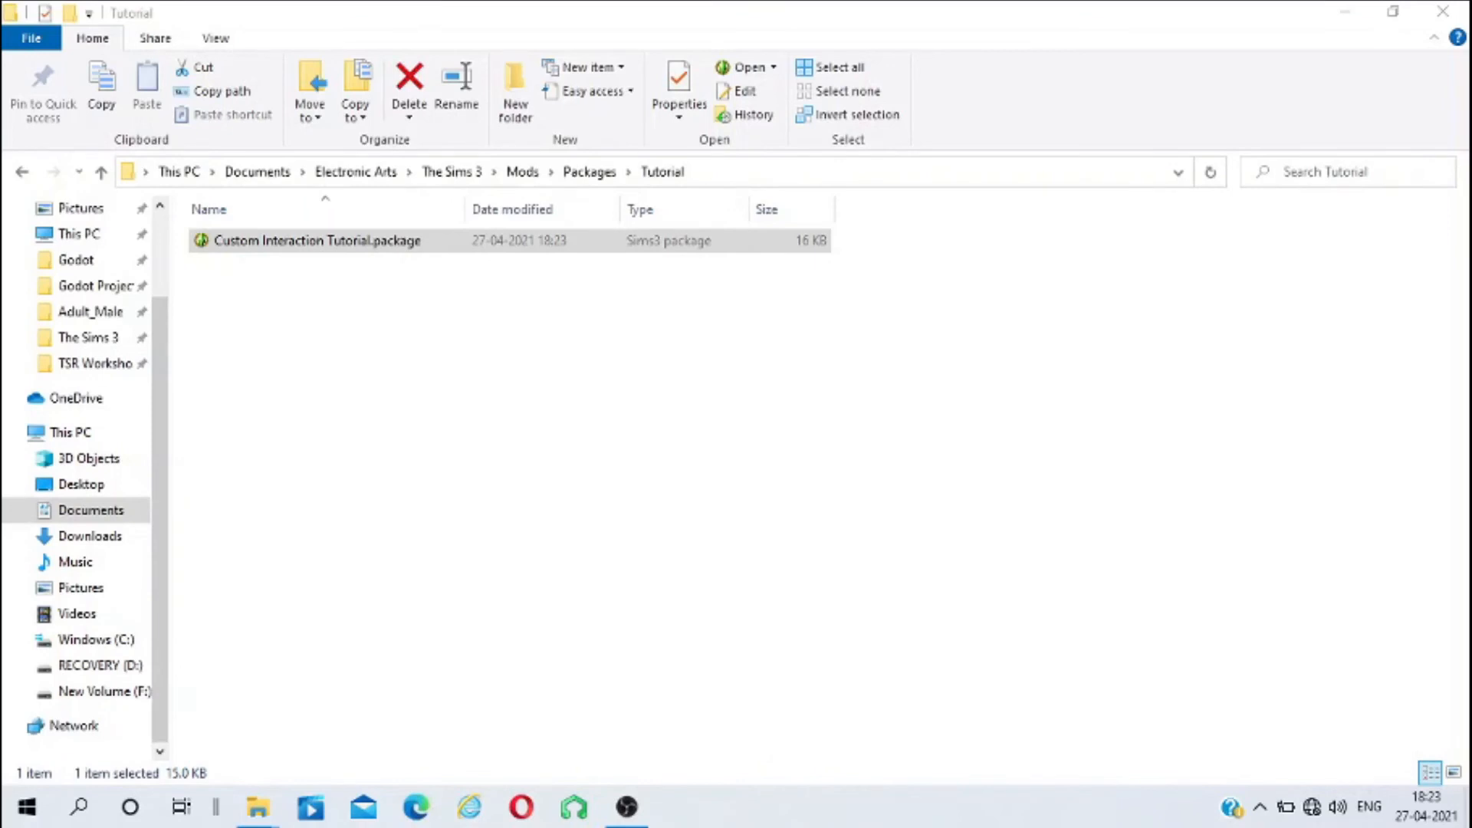
pyautogui.press('Return')
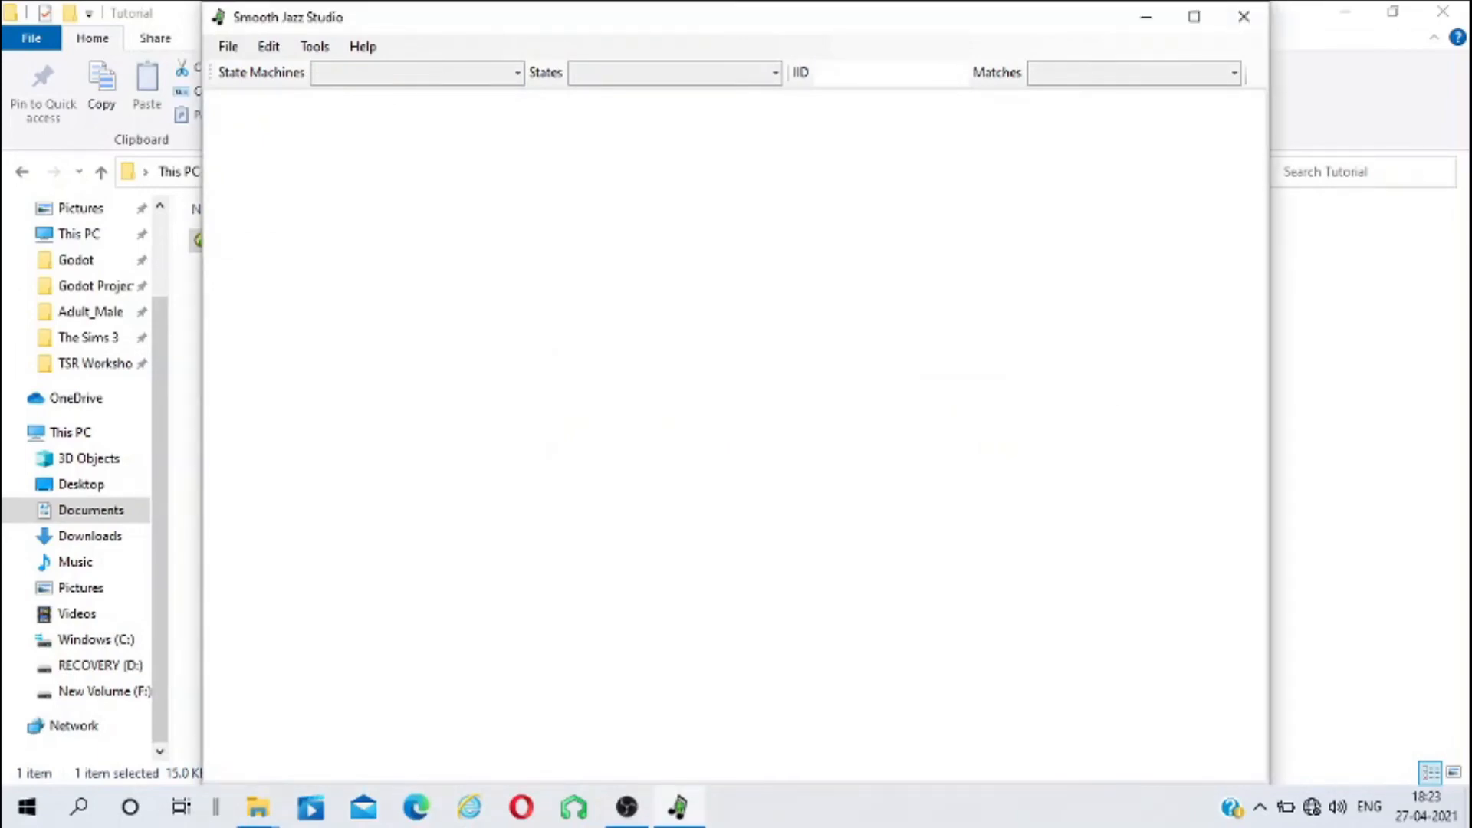
# Open the MakeSillyFacesTutorialJazz script from Custom Interaction Tutorial.package
pyautogui.click(228, 47)
pyautogui.click(268, 95)
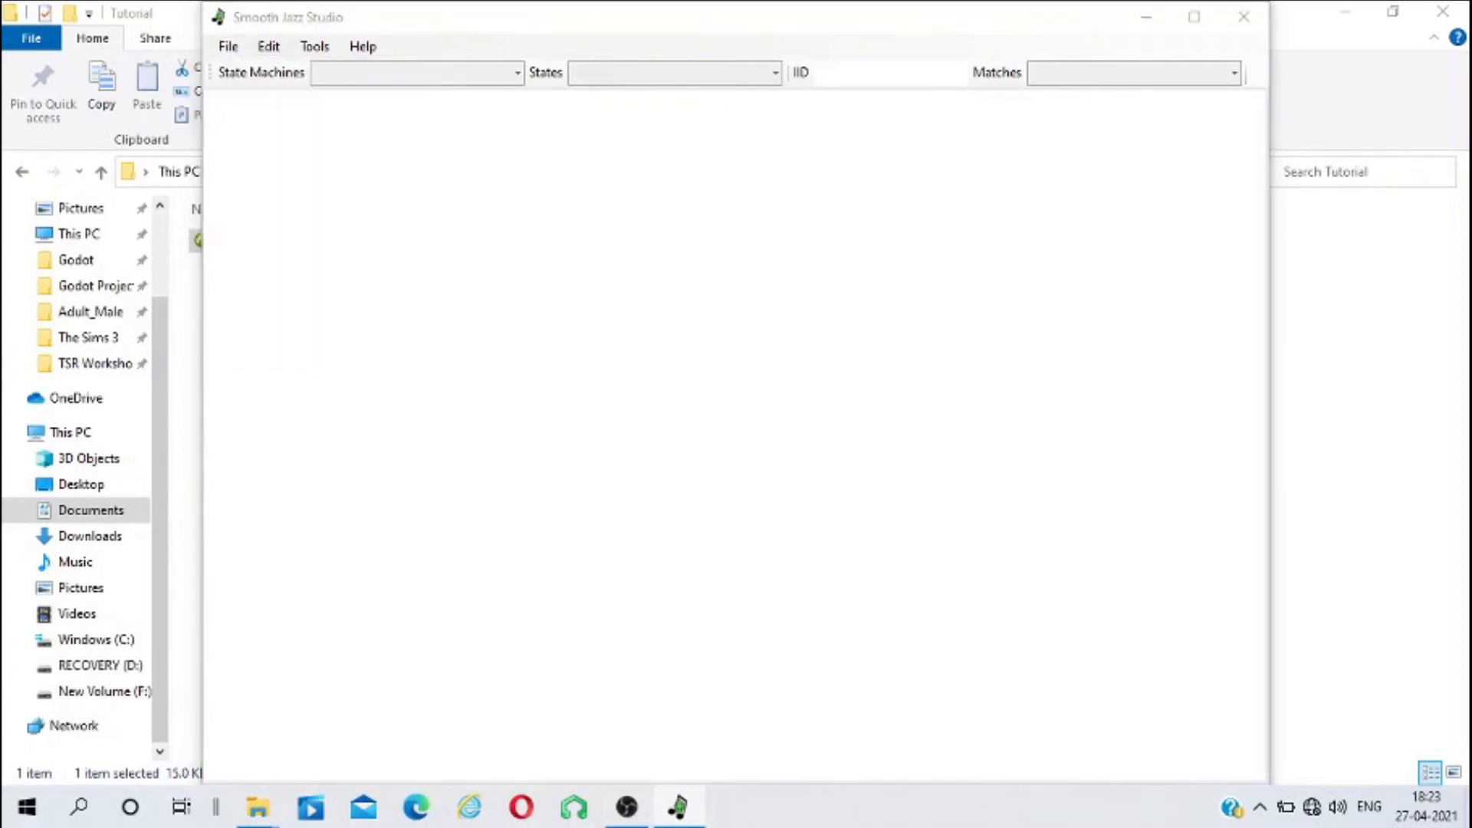
pyautogui.click(528, 192)
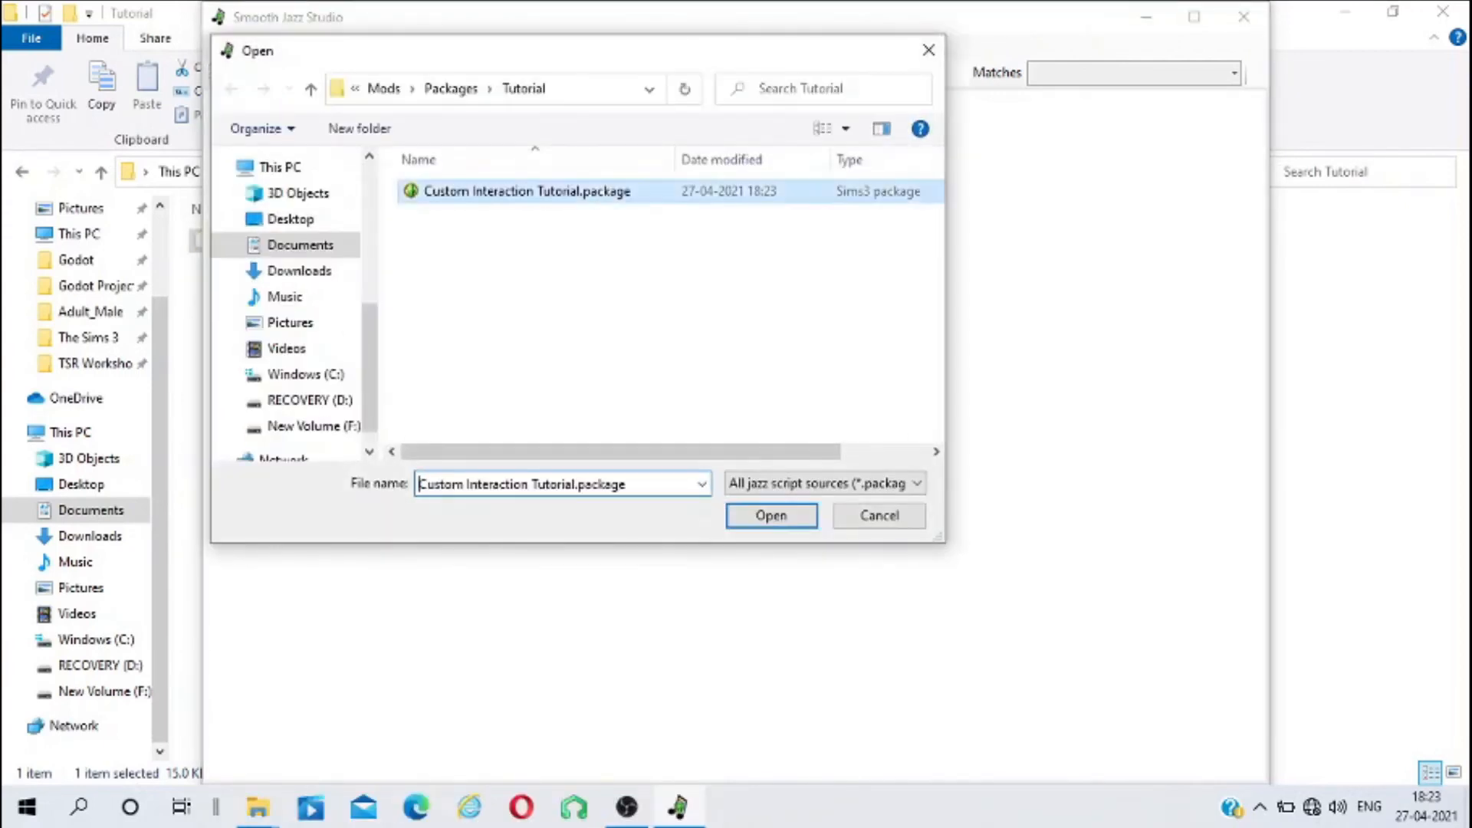
pyautogui.click(770, 516)
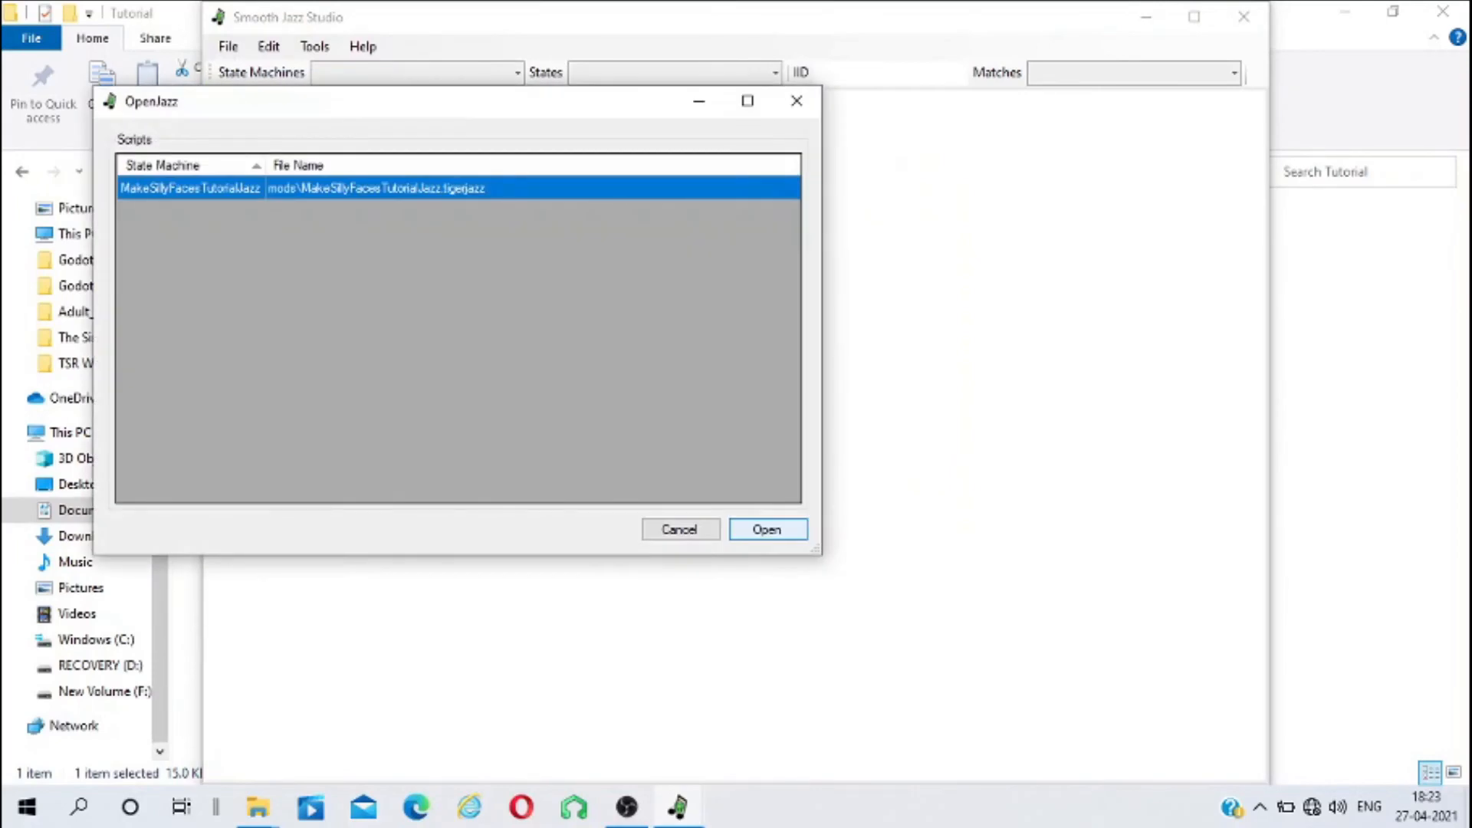
pyautogui.click(768, 529)
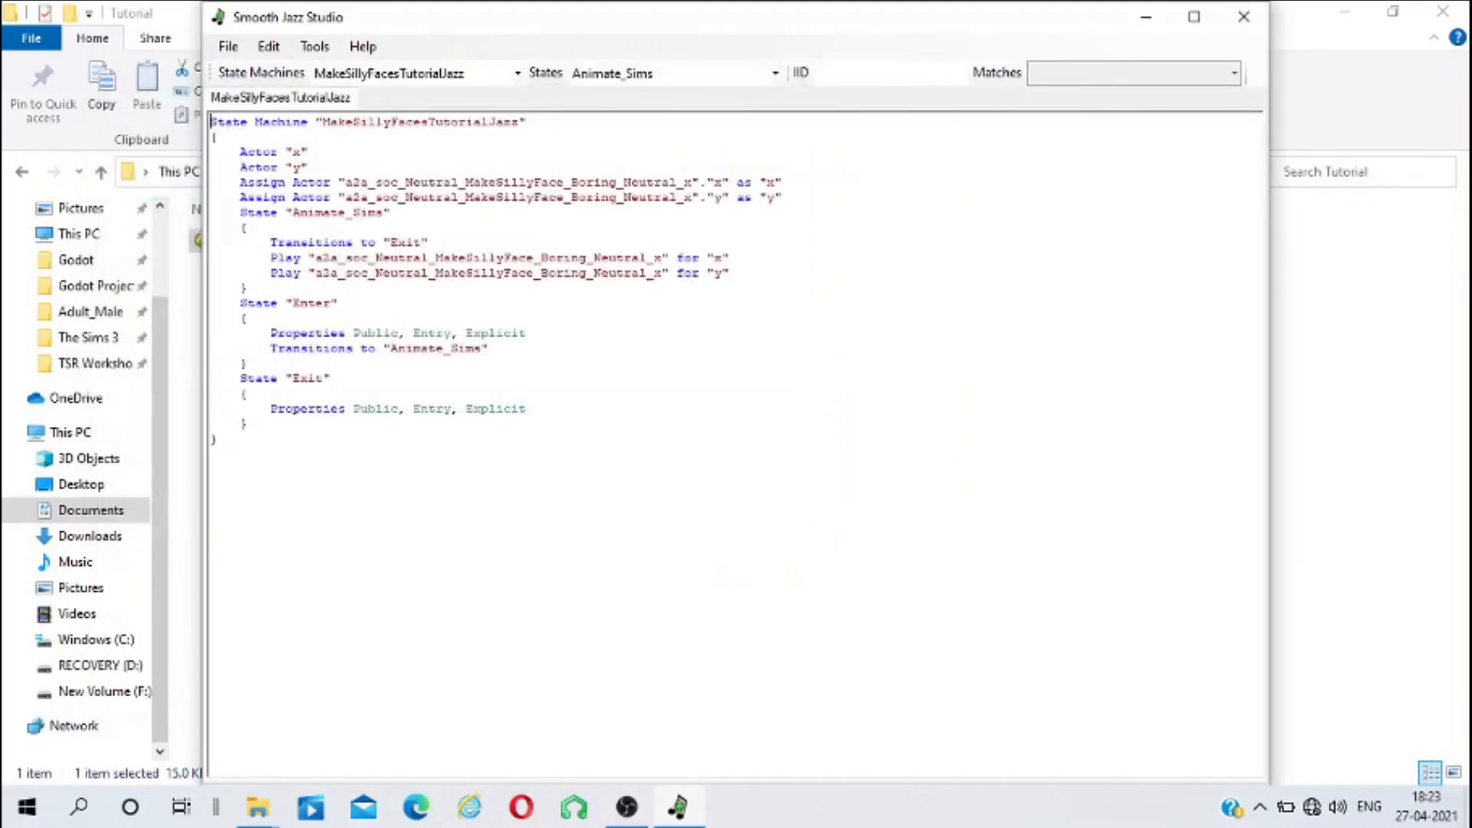
# Create a new jazz script and fill it with the full contents of the MakeSillyFacesTutorialJazz script
pyautogui.click(229, 47)
pyautogui.click(260, 71)
pyautogui.click(281, 99)
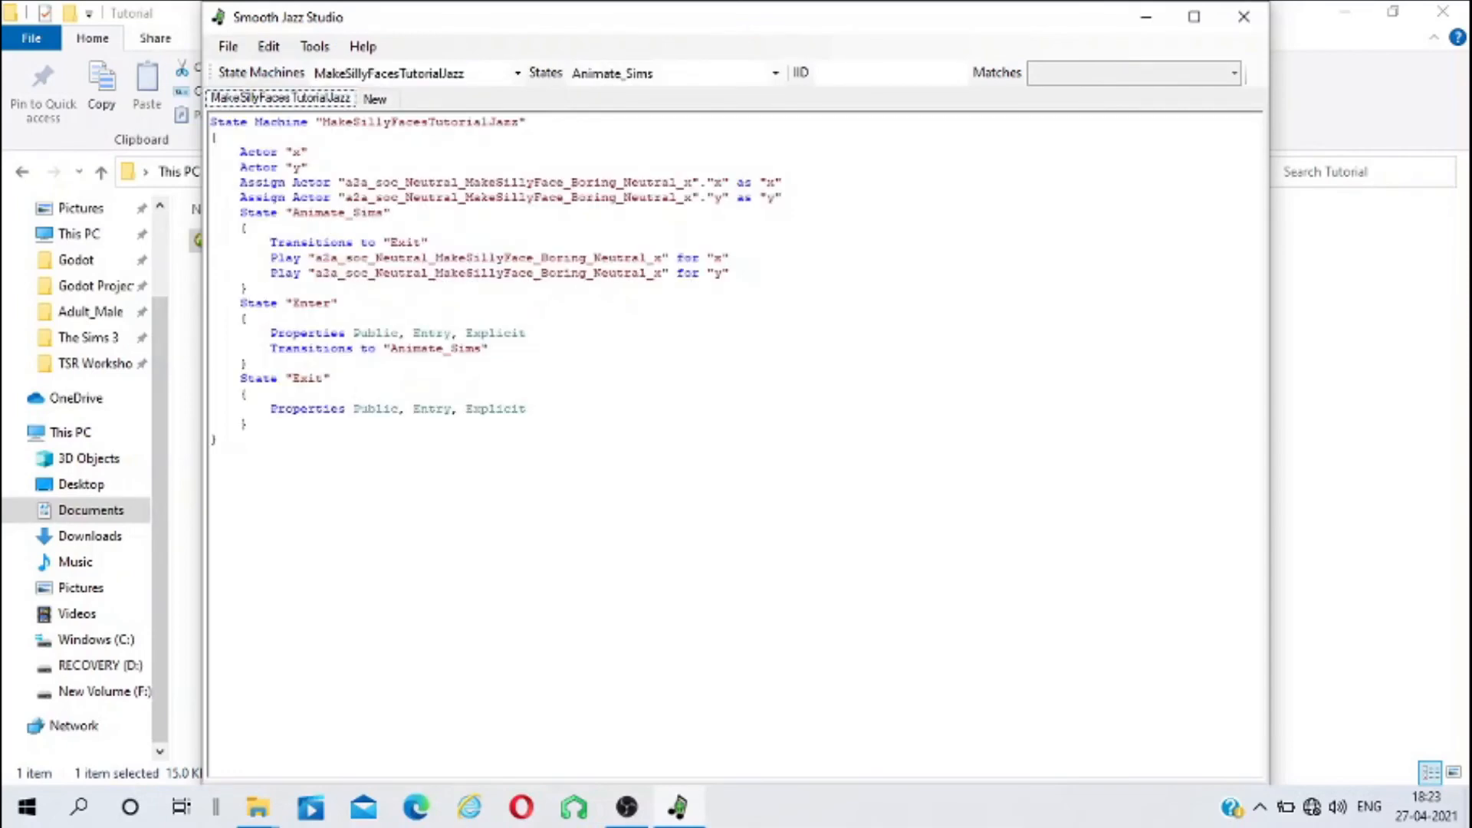
pyautogui.hotkey('ctrl', 'a')
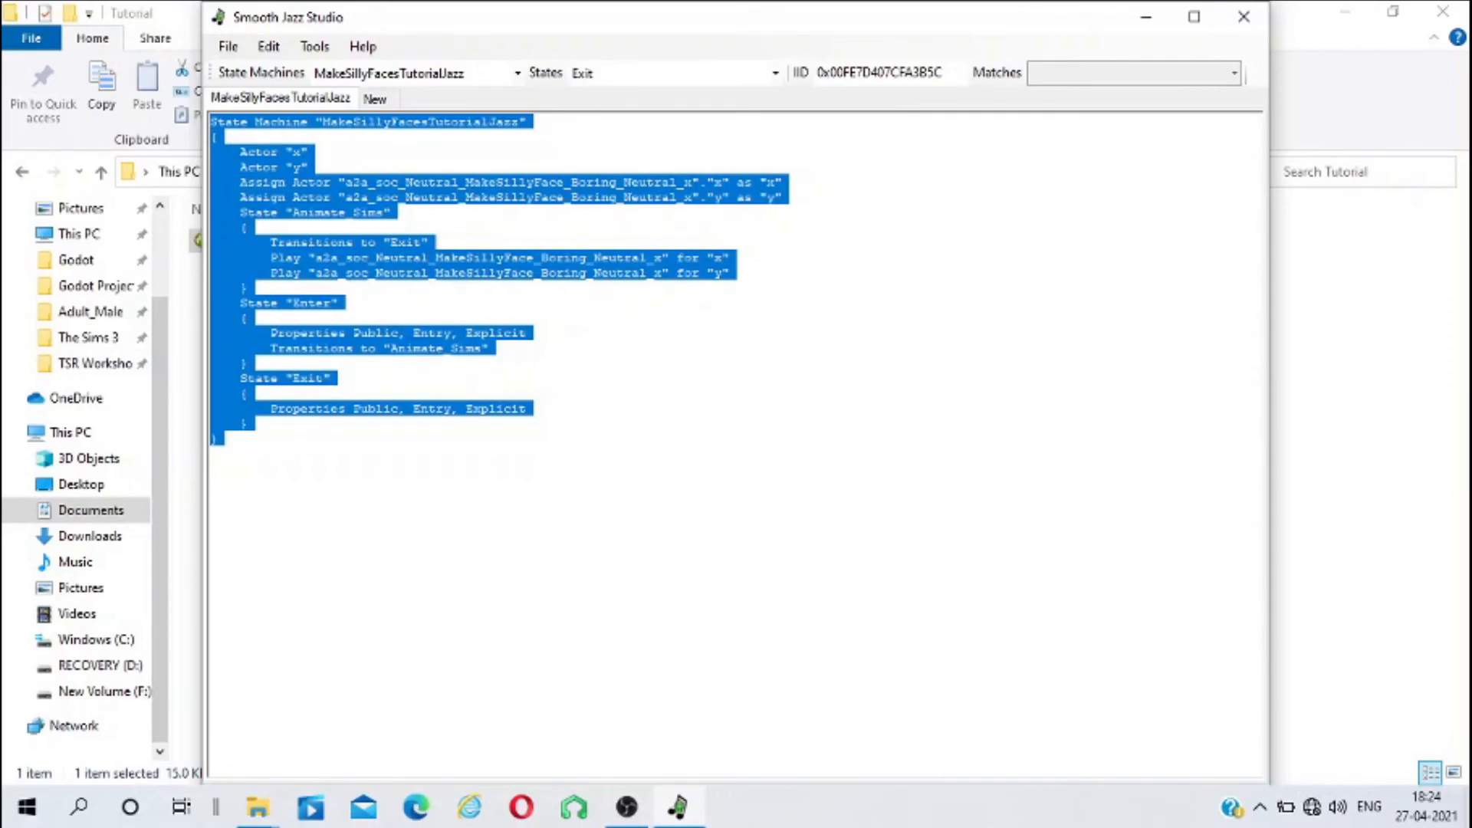
pyautogui.press('Delete')
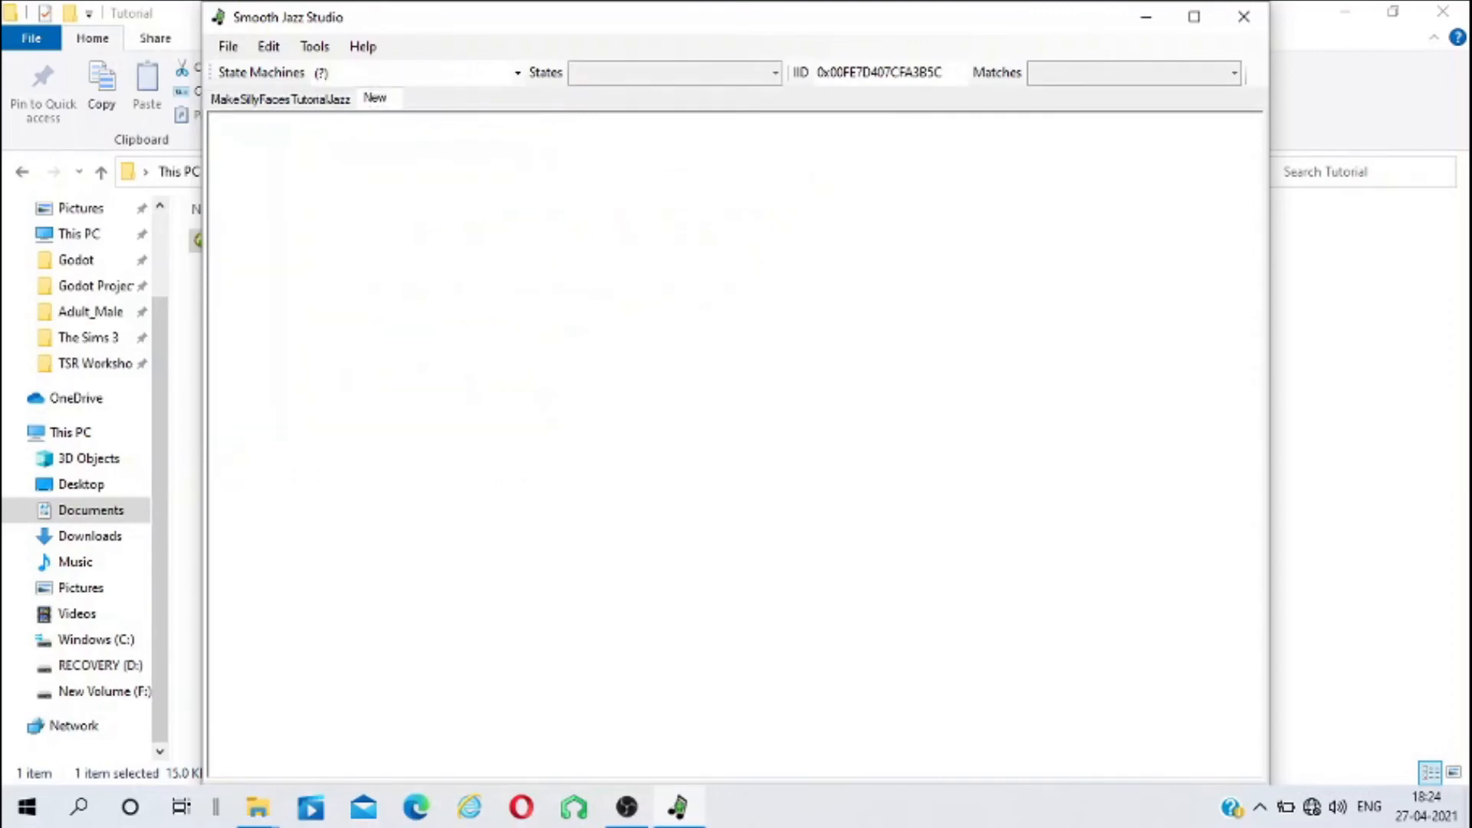
pyautogui.write('State Machine "MakeSillyFacesTutorialJazz" {     Actor "x"     Actor "y"     Assign Actor "a2a_soc_Neutral_MakeSillyFace_Boring_Neutral_x"."x" as "x"     Assign Actor "a2a_soc_Neutral_MakeSillyFace_Boring_Neutral_x"."y" as "y"     State "Animate_Sims"     {         Transitions to "Exit"         Play "a2a_soc_Neutral_MakeSillyFace_Boring_Neutral_x" for "x"         Play "a2a_soc_Neutral_MakeSillyFace_Boring_Neutral_x" for "y"     }     State "Enter"     {         Properties Public, Entry, Explicit         Transitions to "Animate_Sims"     }     State "Exit"     {         Properties Public, Entry, Explicit     } }')
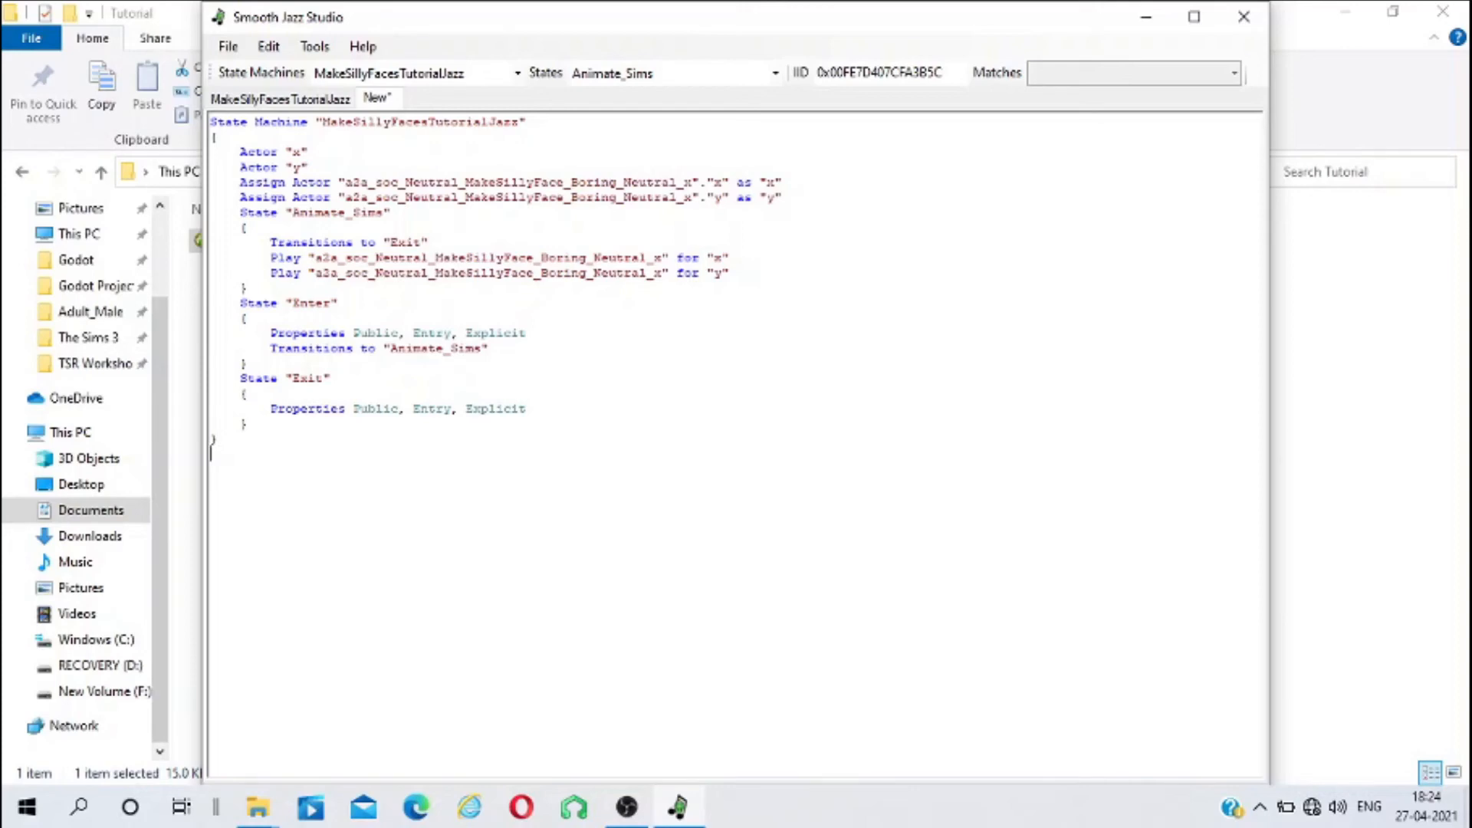
# Rename the state machine in the new script to CustomAnimationTutorialJazz
pyautogui.click(429, 122)
pyautogui.hotkey('shift', 'Left')
pyautogui.hotkey('shift', 'Left')
pyautogui.hotkey('shift', 'Left')
pyautogui.hotkey('shift', 'Left')
pyautogui.hotkey('shift', 'Left')
pyautogui.hotkey('shift', 'Left')
pyautogui.hotkey('shift', 'Left')
pyautogui.hotkey('shift', 'Left')
pyautogui.hotkey('shift', 'Left')
pyautogui.hotkey('shift', 'Left')
pyautogui.hotkey('shift', 'Left')
pyautogui.hotkey('shift', 'Left')
pyautogui.hotkey('shift', 'Left')
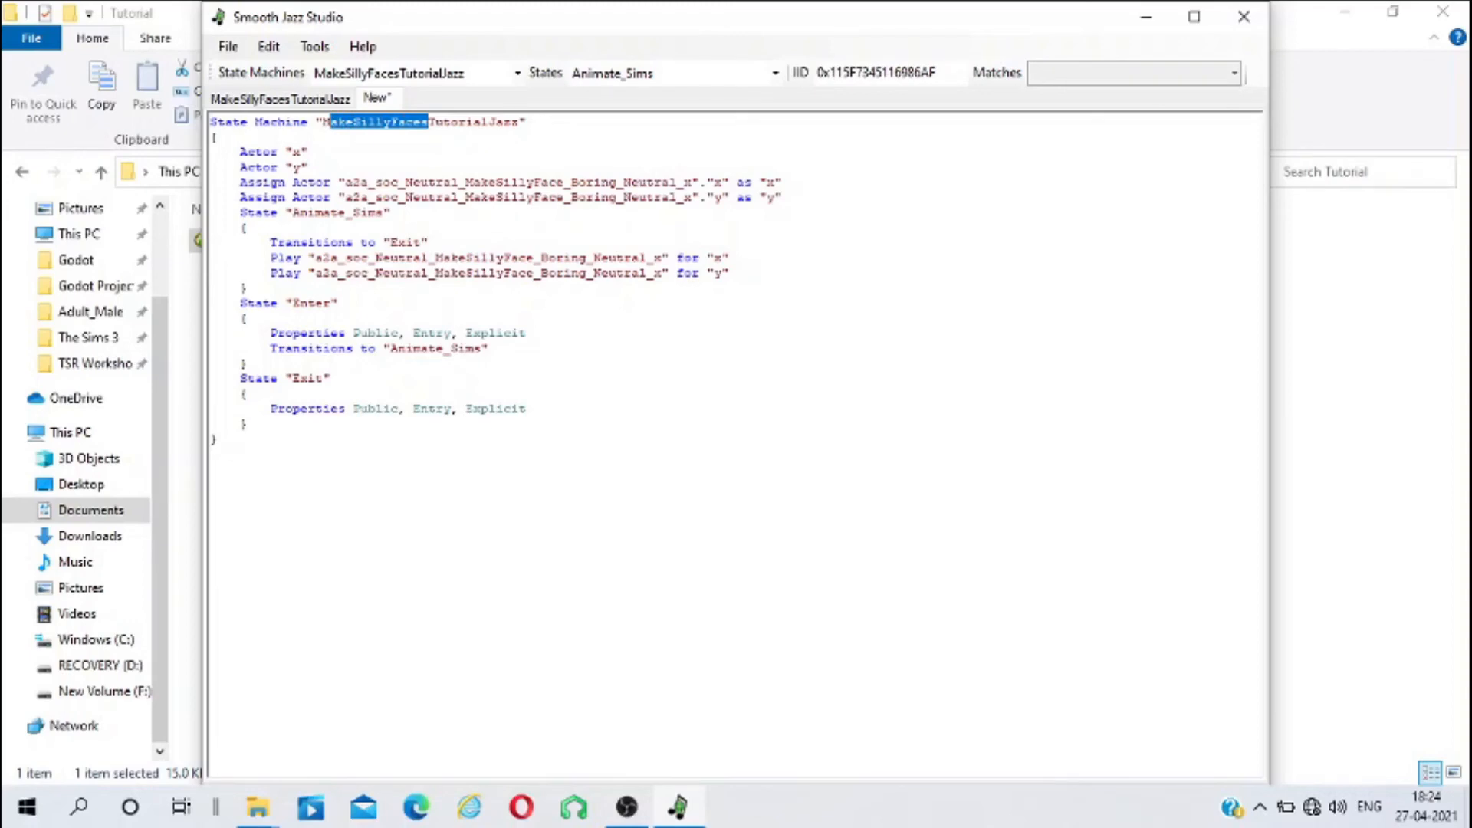
pyautogui.press('Delete')
pyautogui.press('BackSpace')
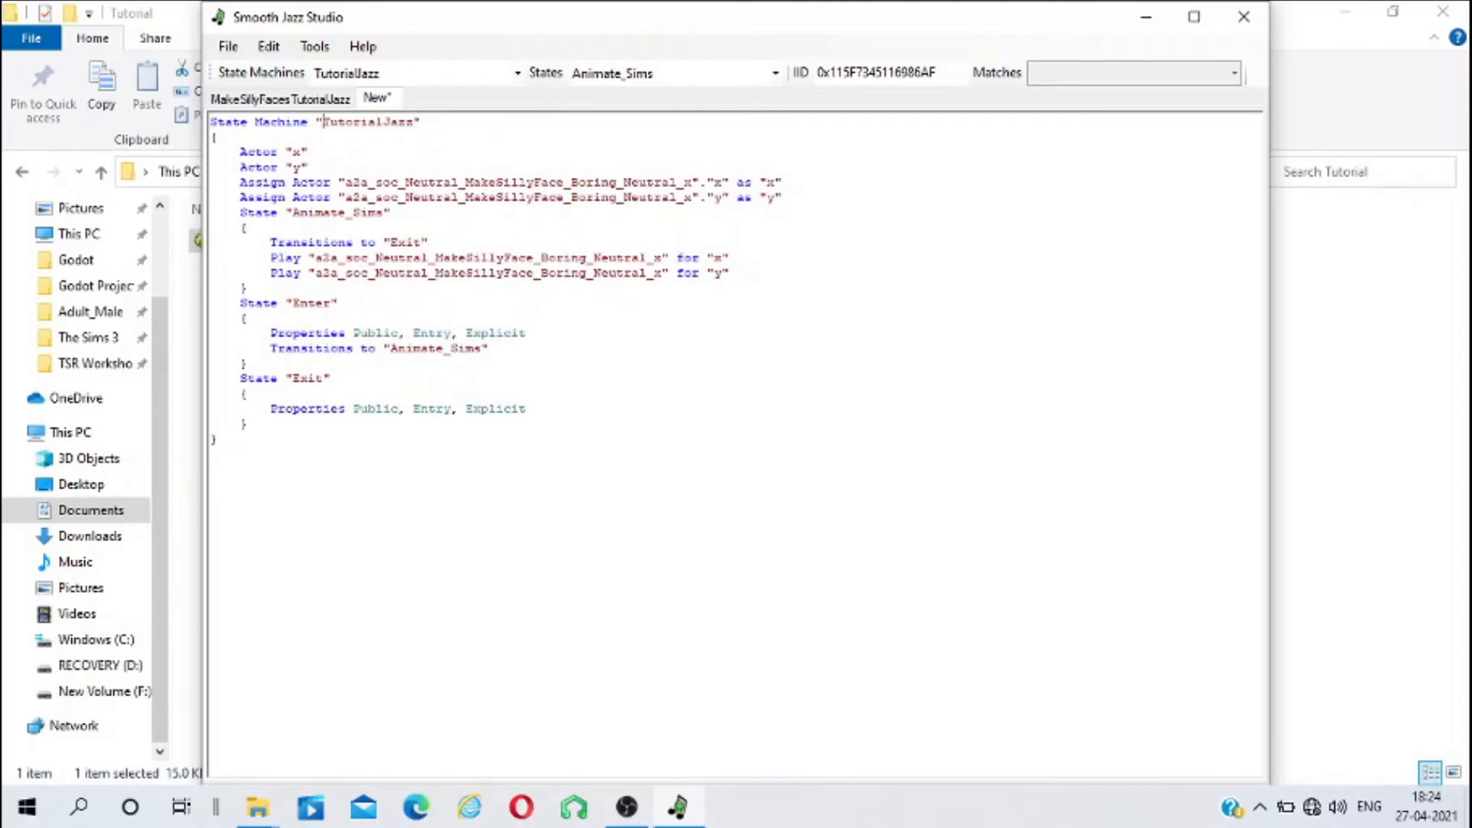
pyautogui.write('Cus')
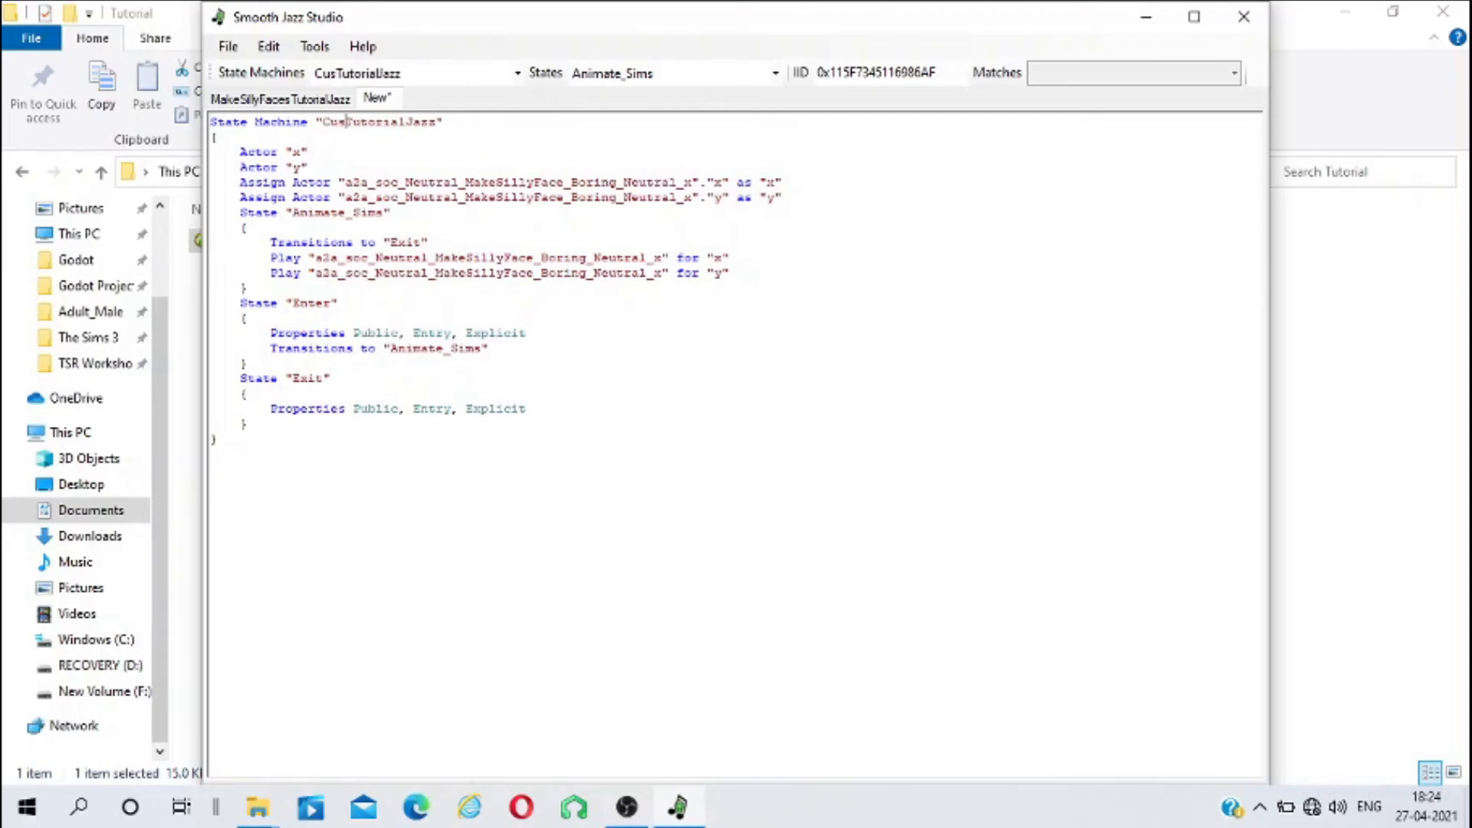
pyautogui.write('tom')
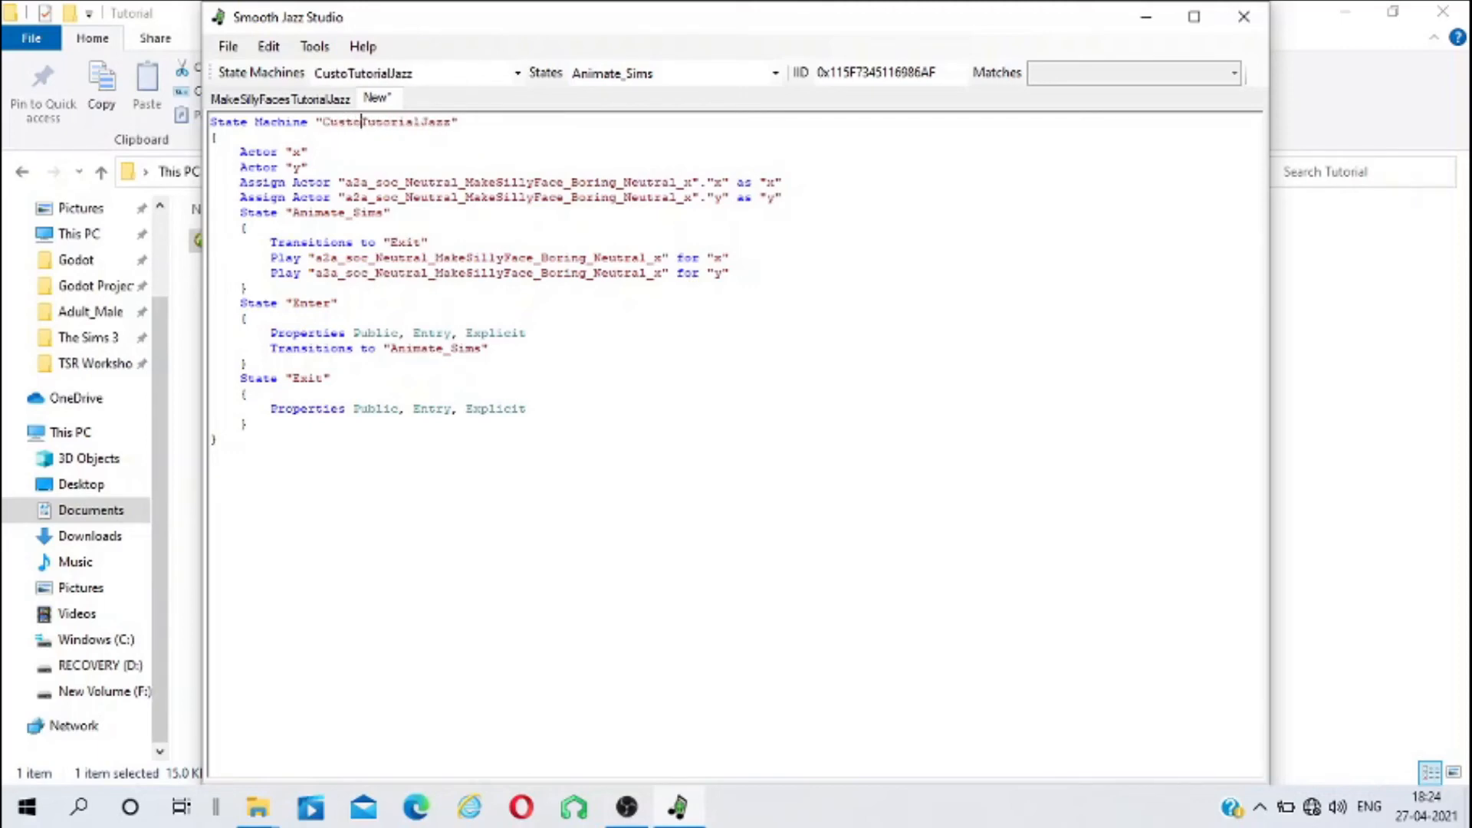
pyautogui.write('Anim')
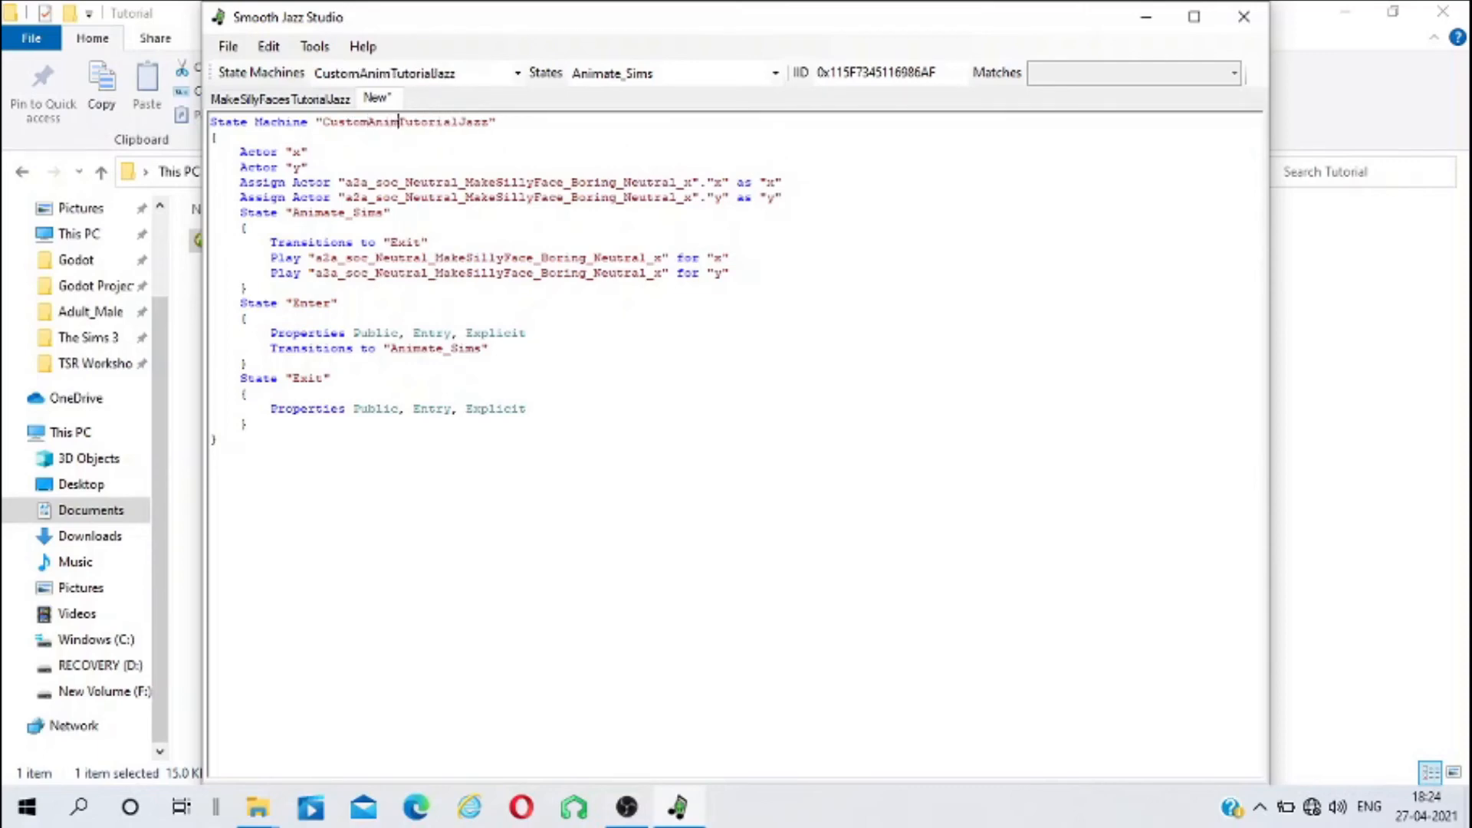
pyautogui.write('ation')
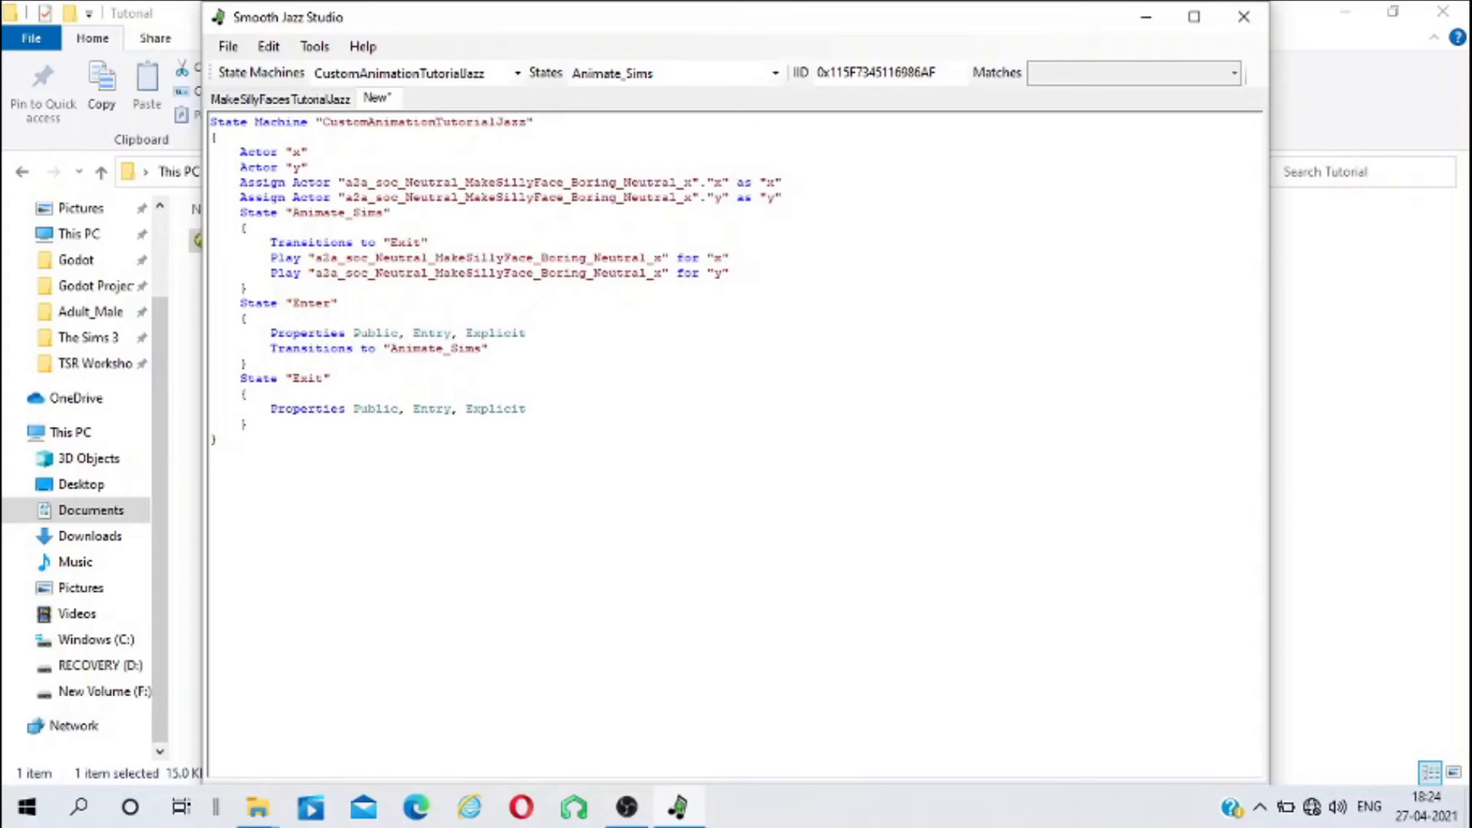
# Reopen Custom Interaction Tutorial.package in s3pe and copy the name of the CLIP resource from its resource details
pyautogui.click(1365, 445)
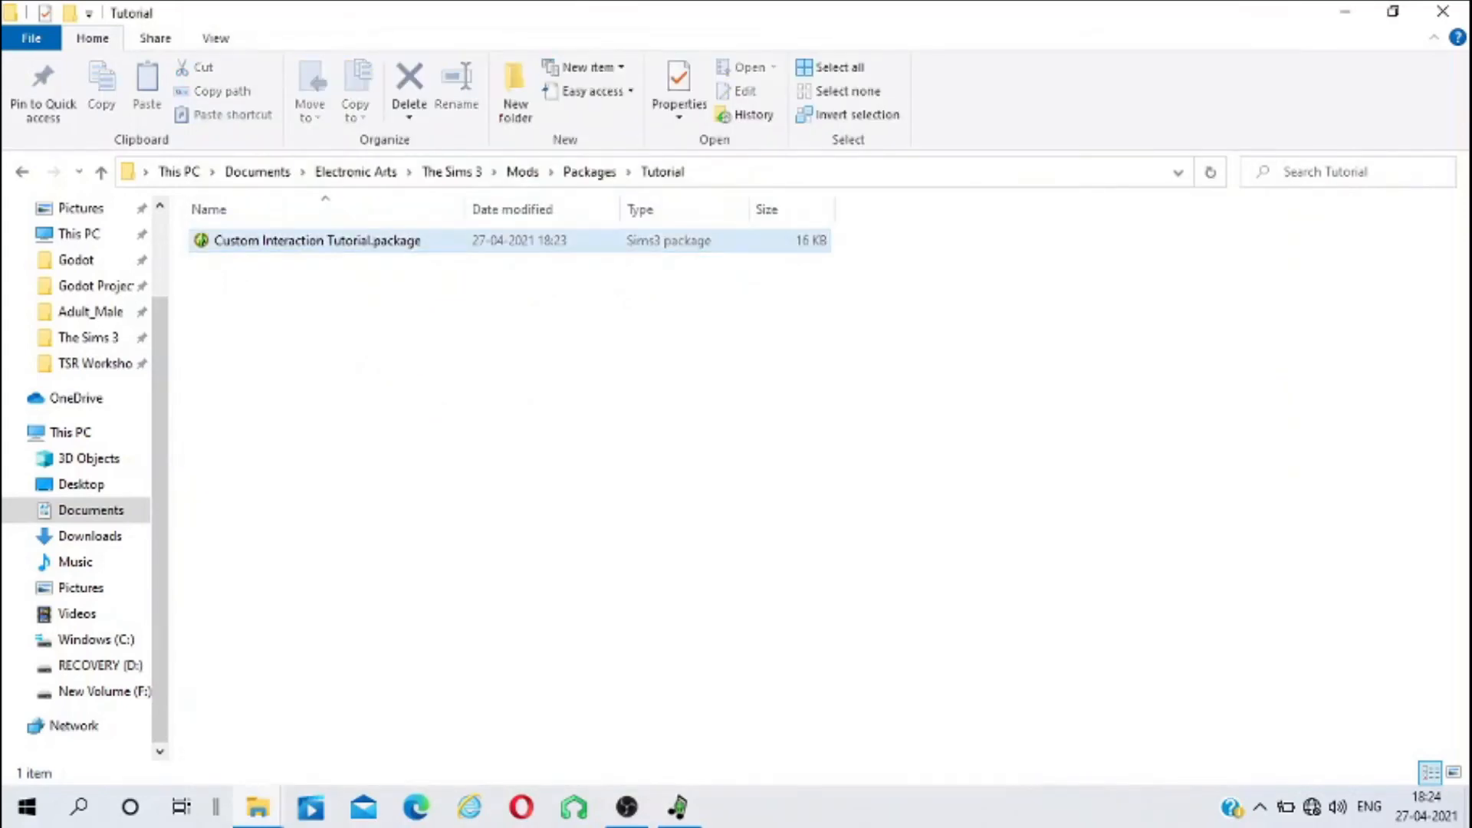
pyautogui.doubleClick(316, 240)
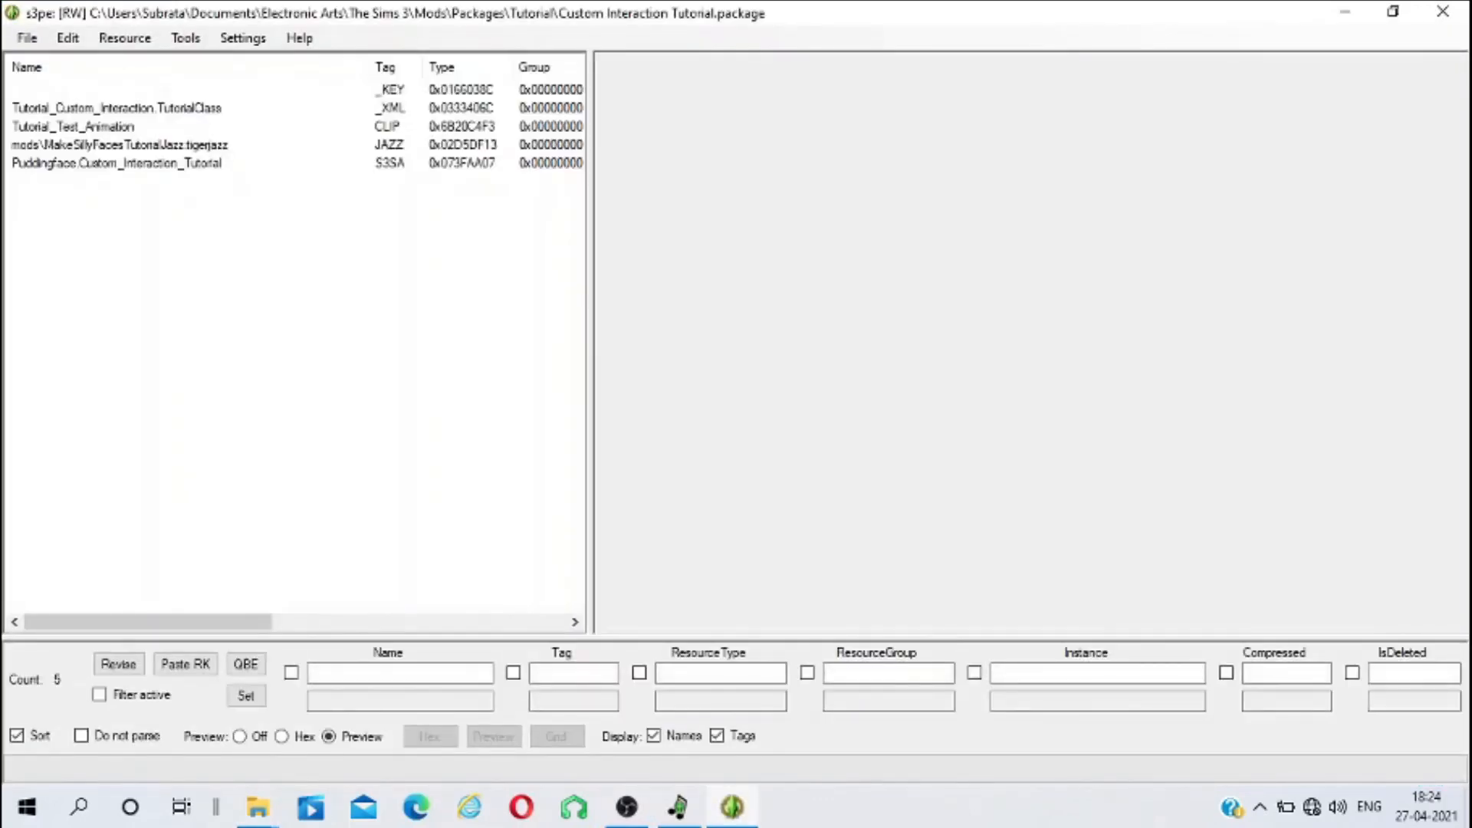
pyautogui.doubleClick(73, 126)
pyautogui.moveTo(666, 452); pyautogui.dragTo(540, 453)
pyautogui.hotkey('ctrl', 'c')
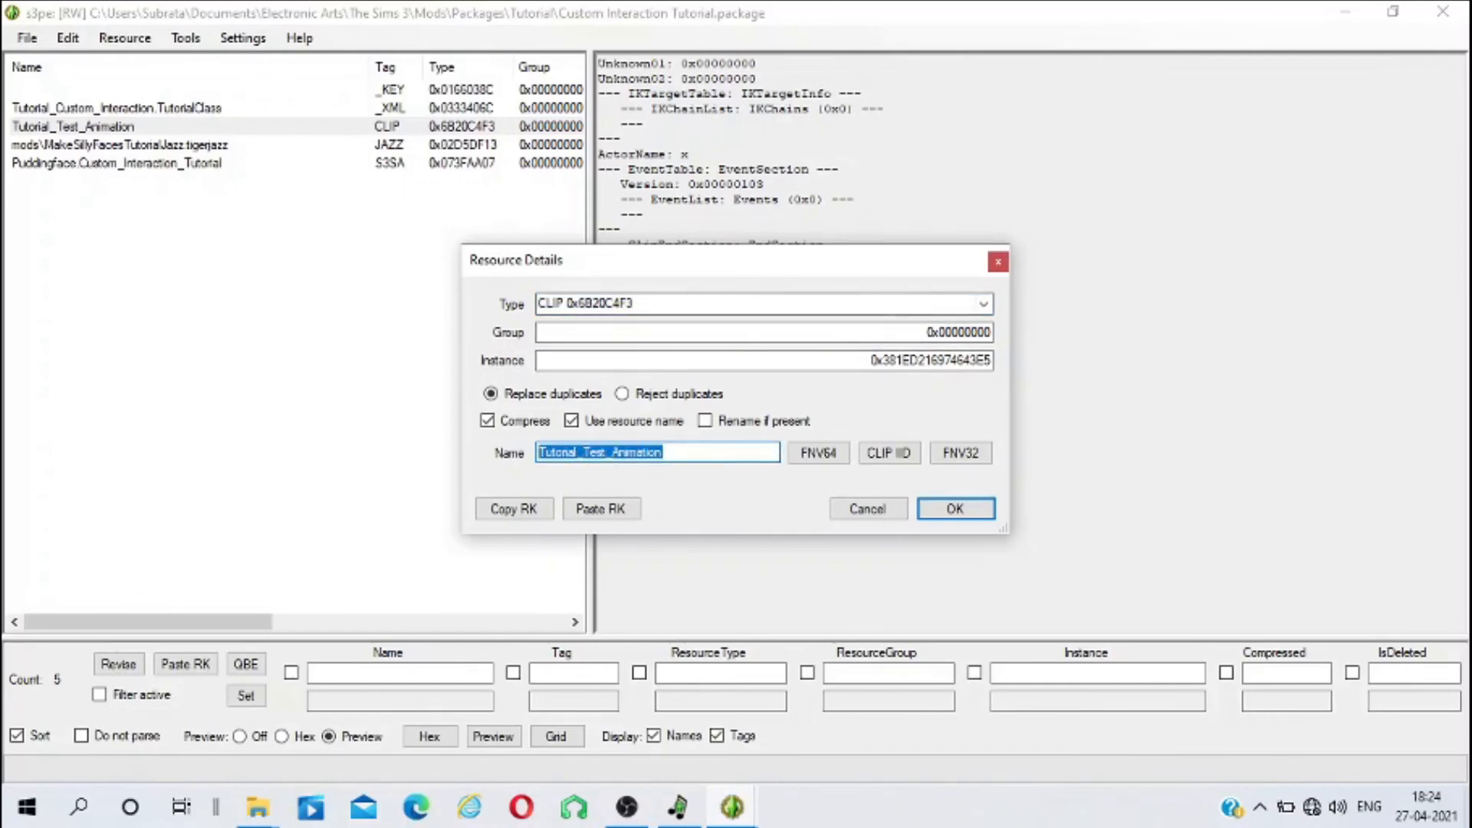
pyautogui.click(999, 261)
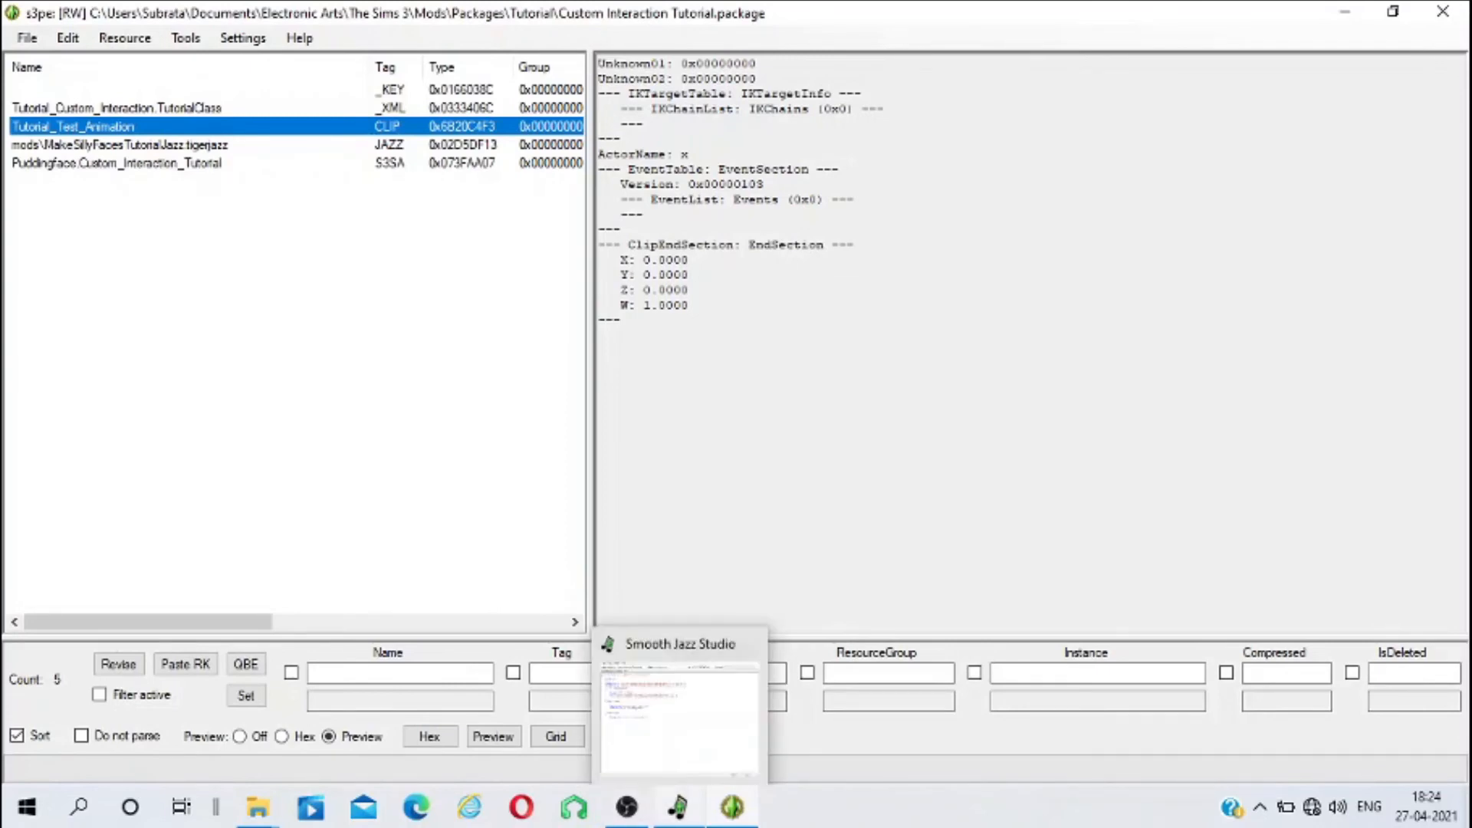
# Return to Smooth Jazz Studio and replace the animation name in actor x's Assign Actor line with Tutorial_Test_Animation
pyautogui.click(678, 807)
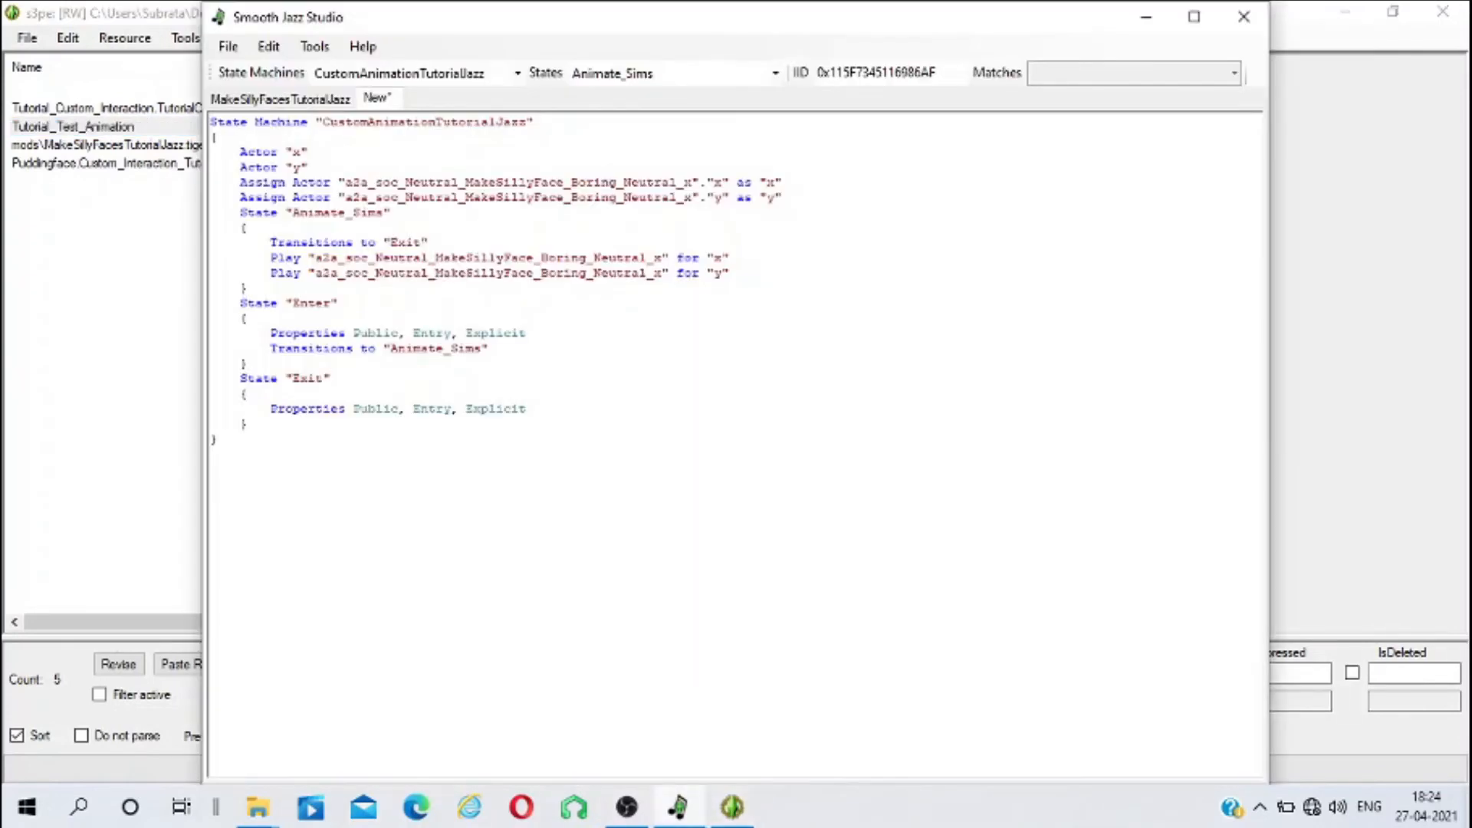
pyautogui.moveTo(693, 182); pyautogui.dragTo(345, 181)
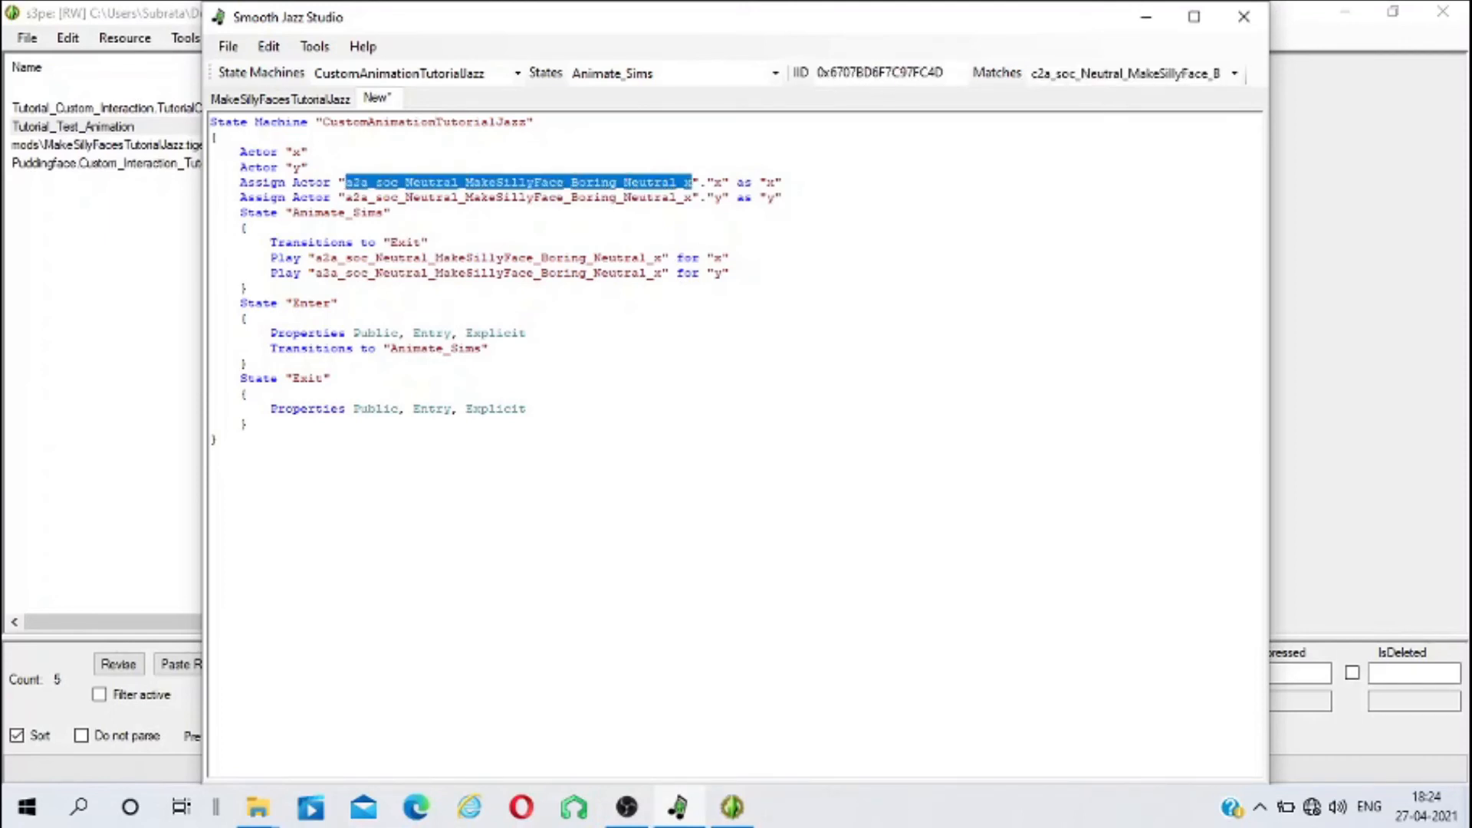
pyautogui.hotkey('ctrl', 'v')
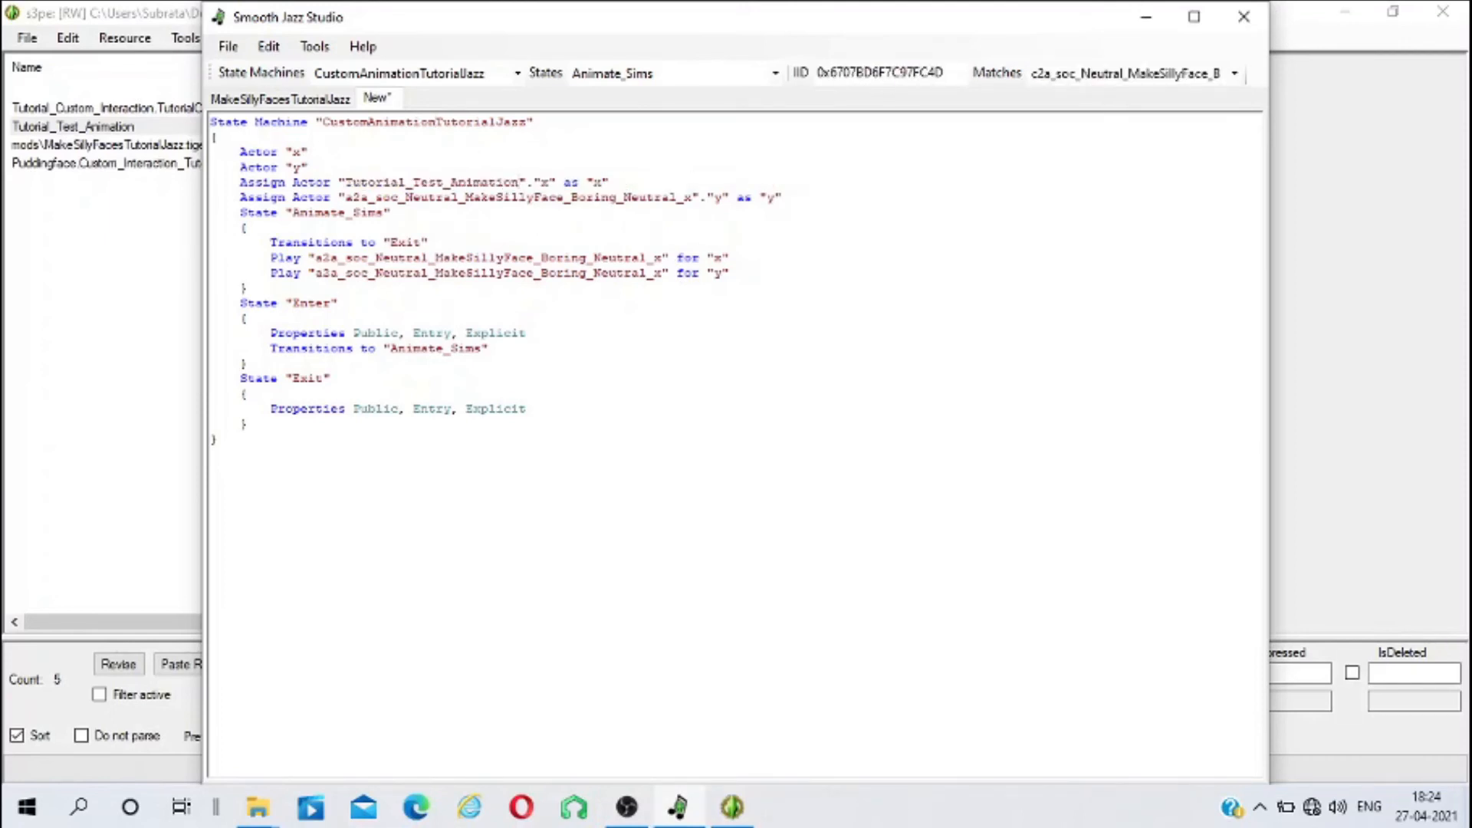
# Replace the animation names in actor y's Assign Actor line and both Play lines with Tutorial_Test_Animation
pyautogui.moveTo(693, 198); pyautogui.dragTo(345, 198)
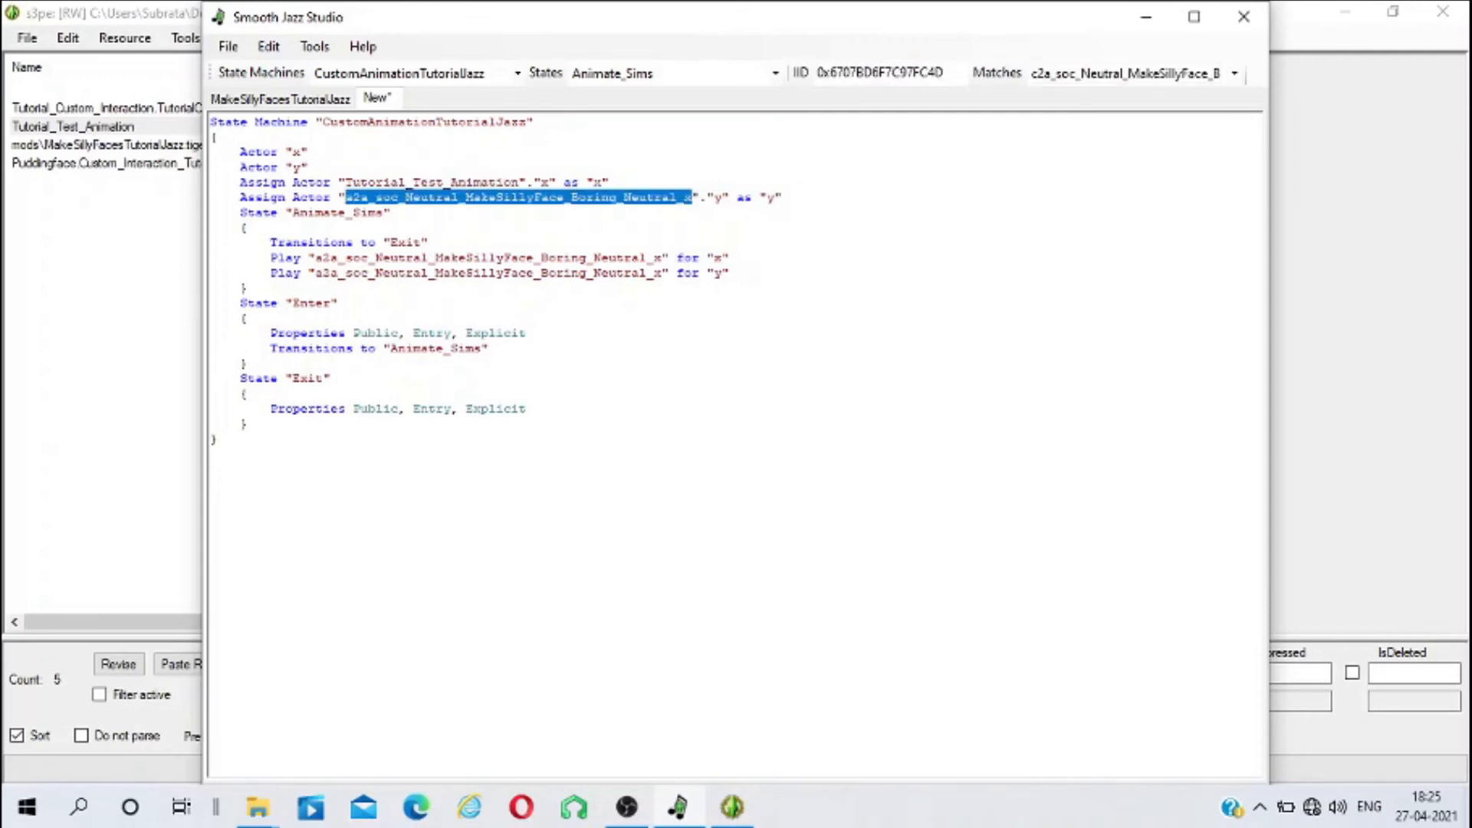
pyautogui.hotkey('ctrl', 'v')
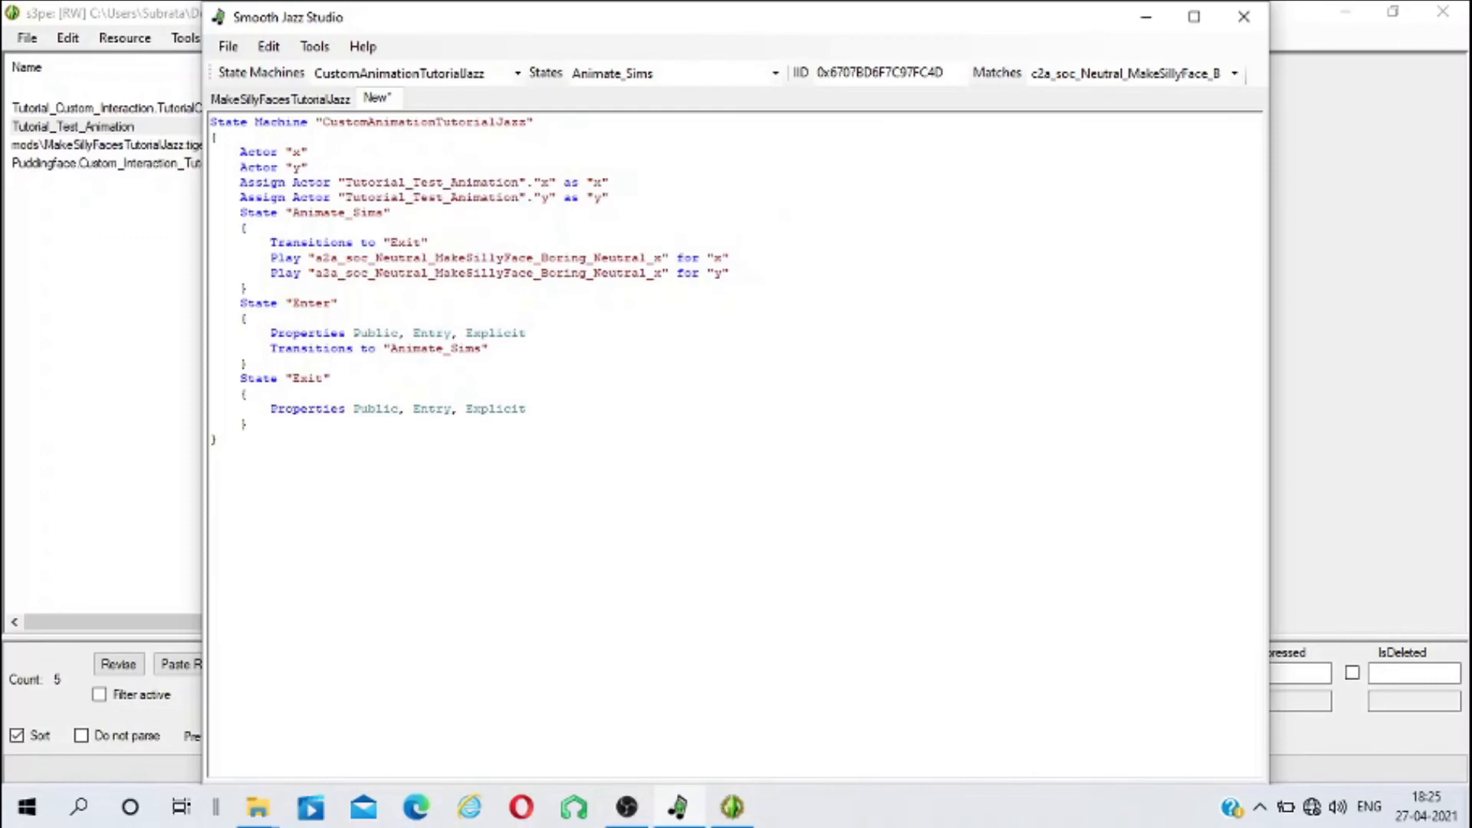
pyautogui.moveTo(661, 258); pyautogui.dragTo(316, 258)
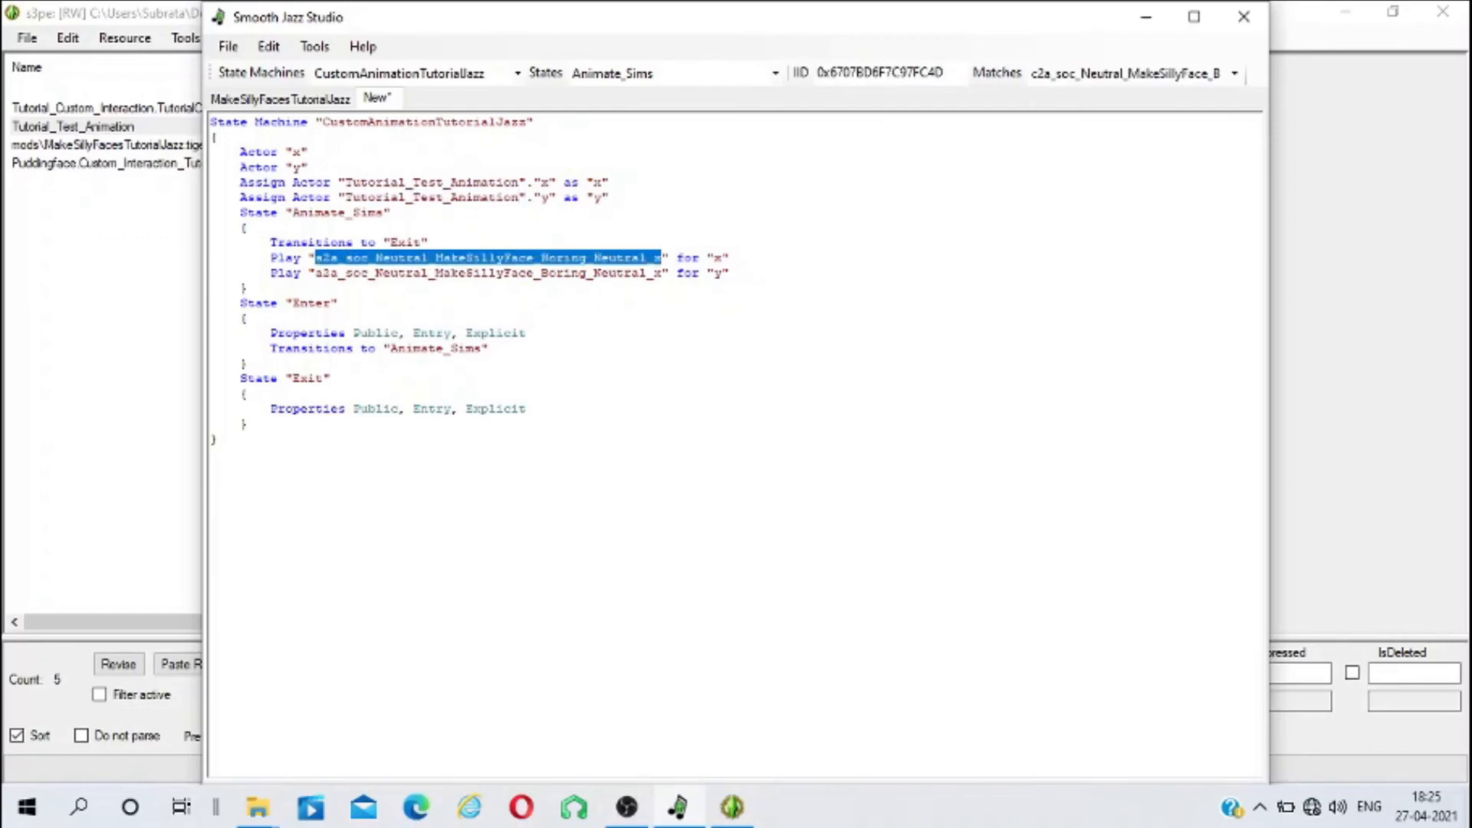
pyautogui.hotkey('ctrl', 'v')
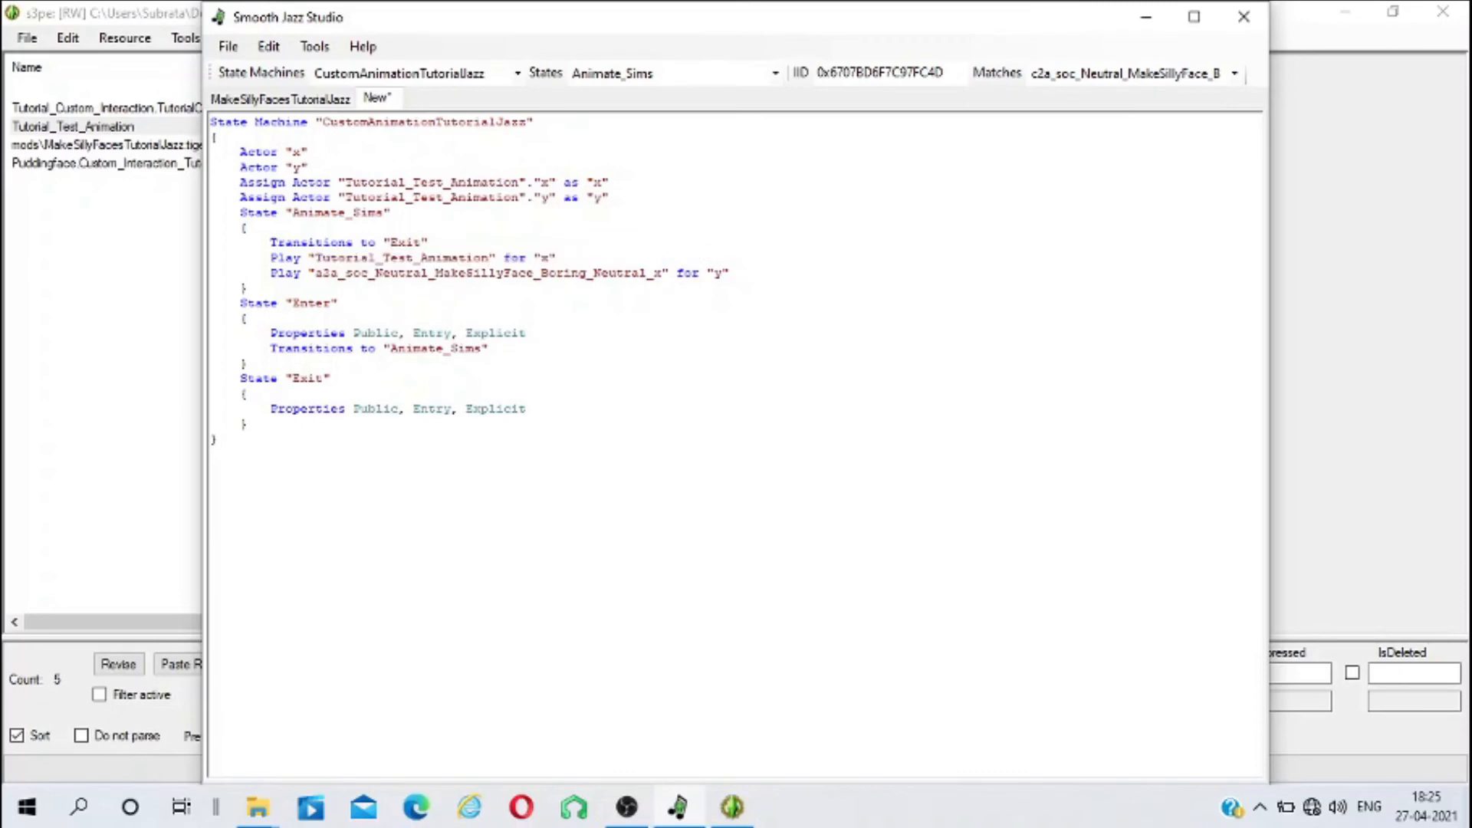
pyautogui.moveTo(661, 272); pyautogui.dragTo(316, 272)
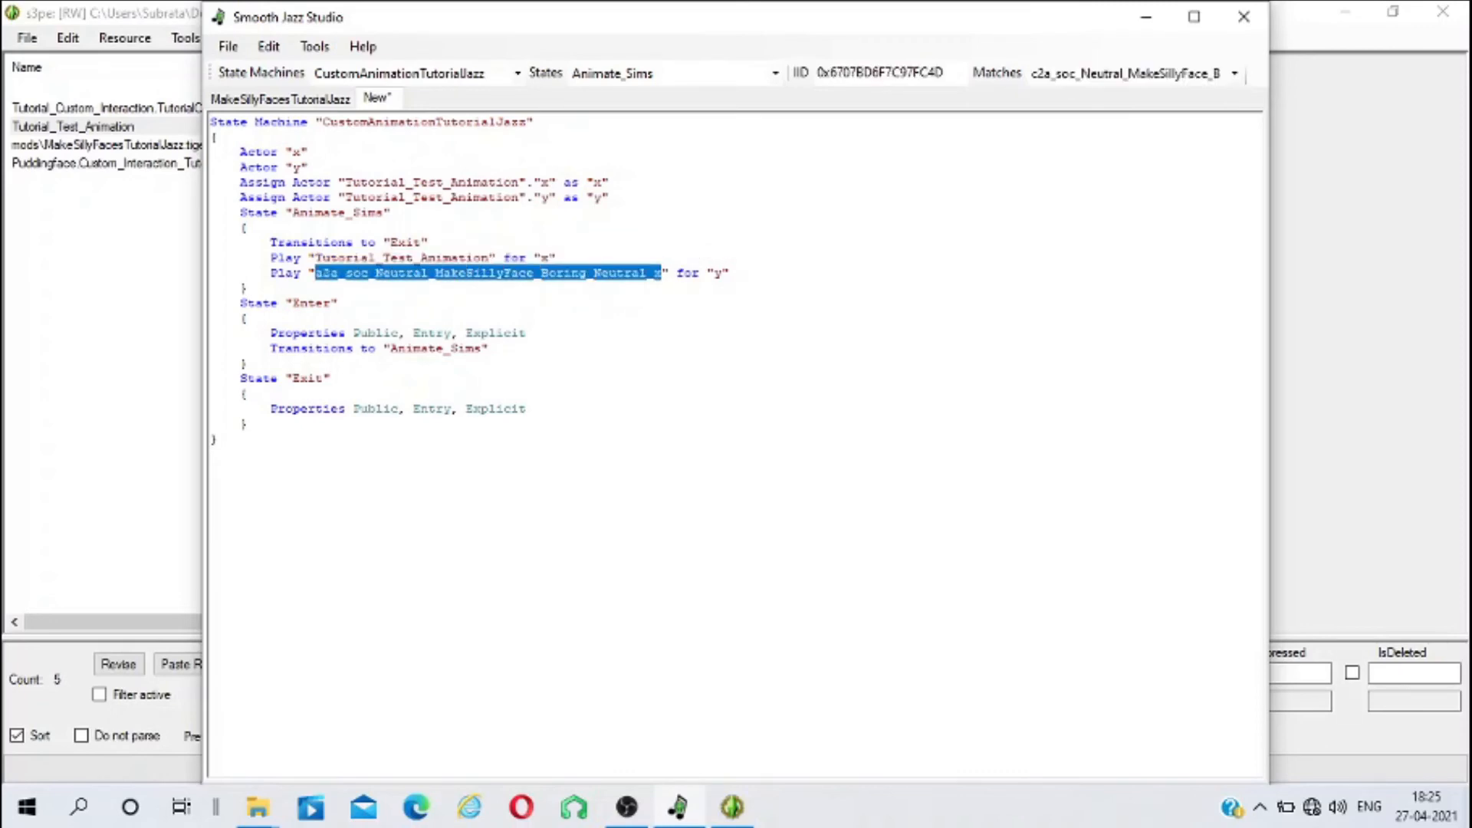
pyautogui.hotkey('ctrl', 'v')
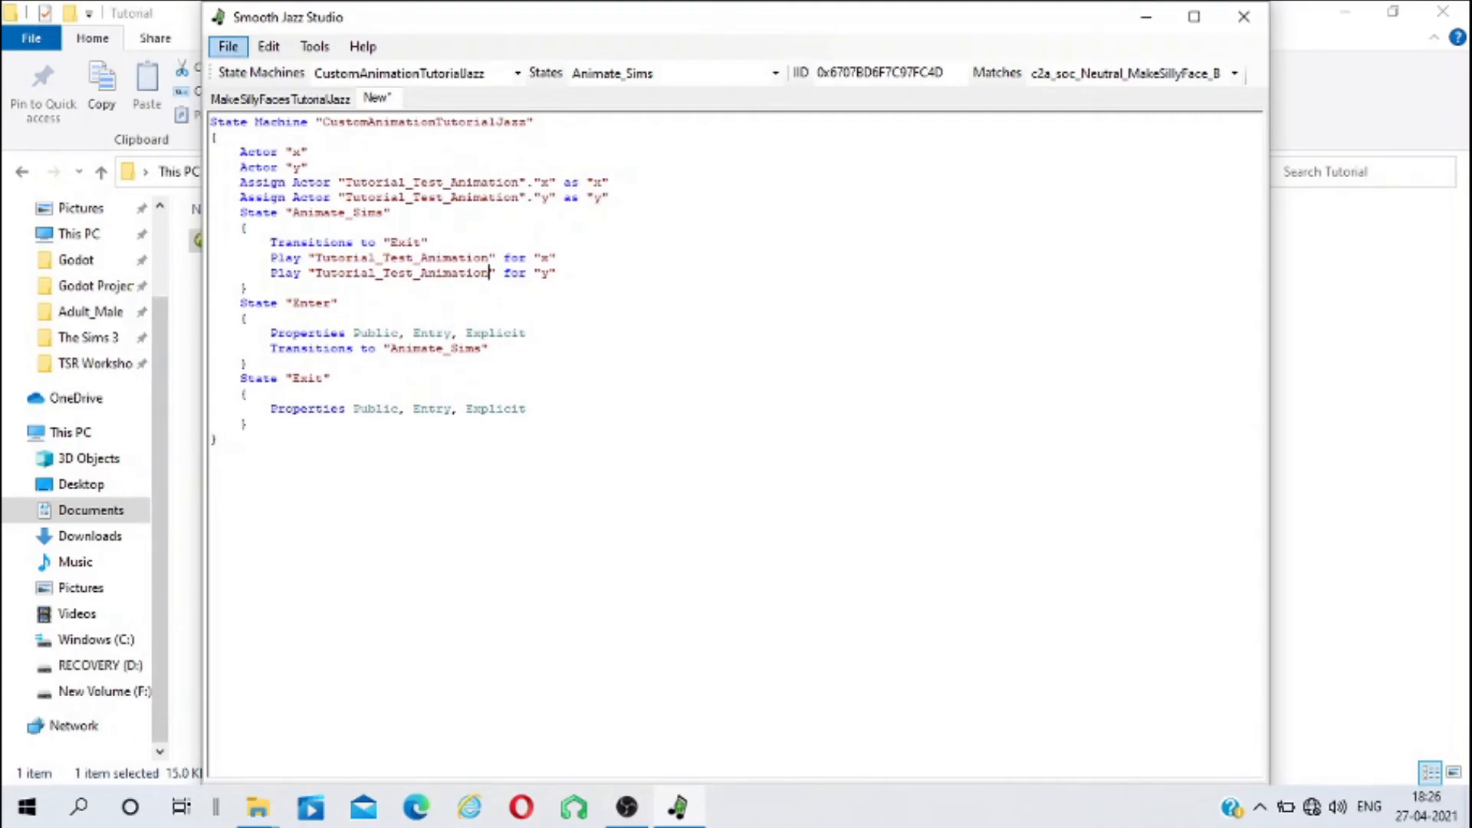
# Save the new jazz script into the existing Custom Interaction Tutorial.package in the Tutorial folder
pyautogui.click(228, 46)
pyautogui.click(289, 233)
pyautogui.click(528, 192)
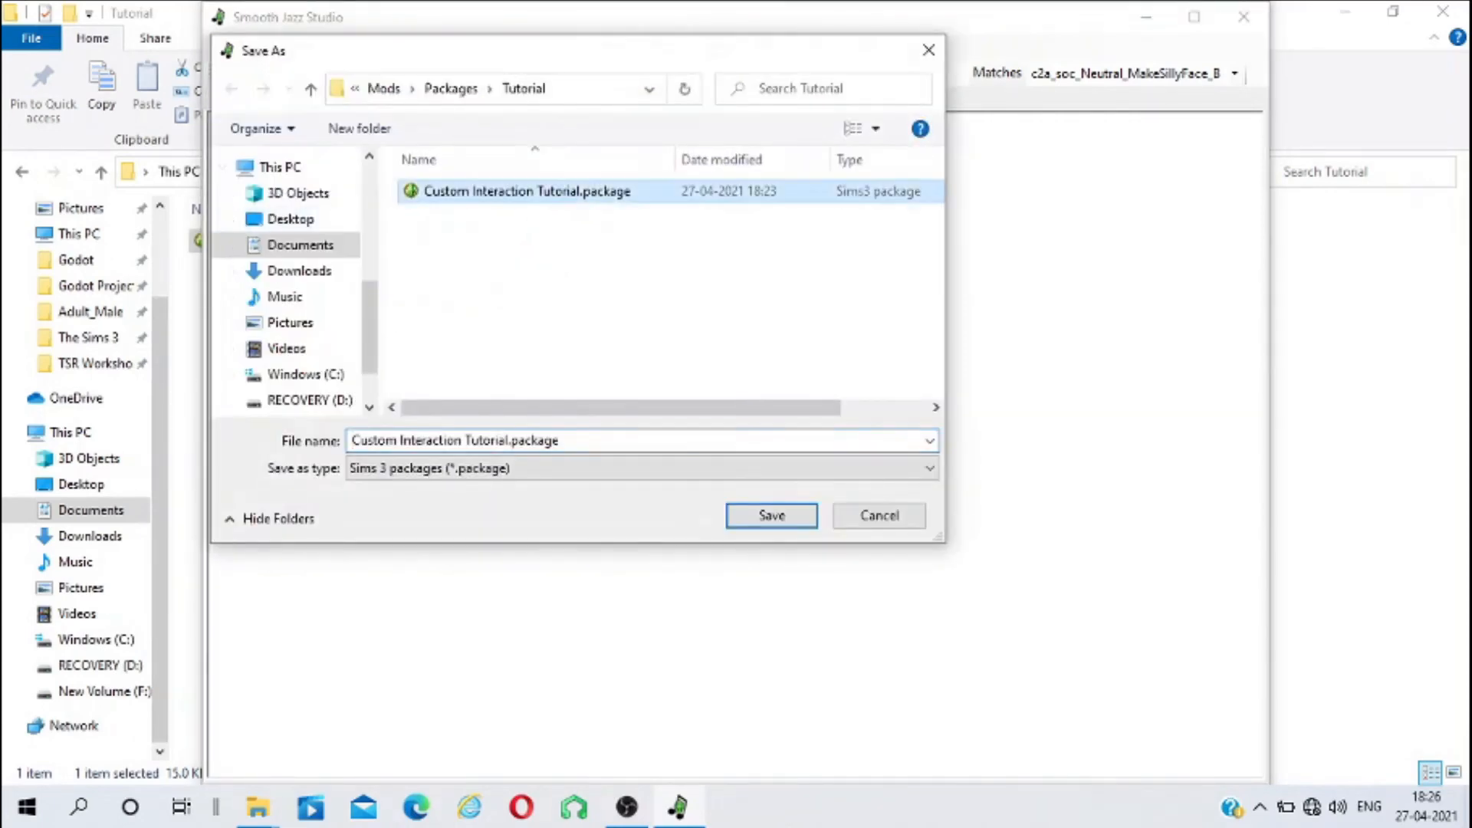
pyautogui.click(772, 516)
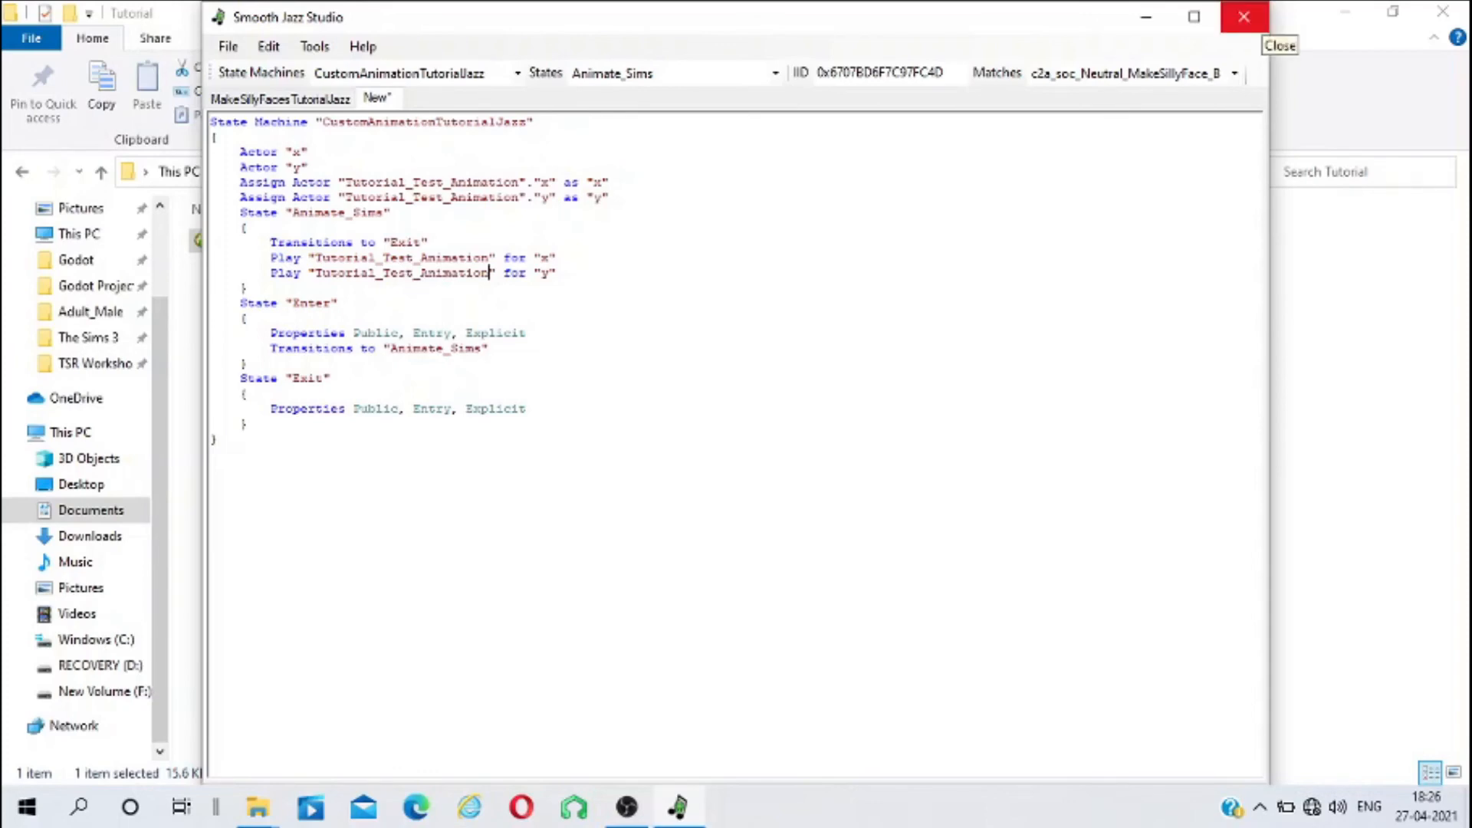
# Close Smooth Jazz Studio, check the resource list of Custom Interaction Tutorial.package in s3pe, and close s3pe
pyautogui.click(1243, 17)
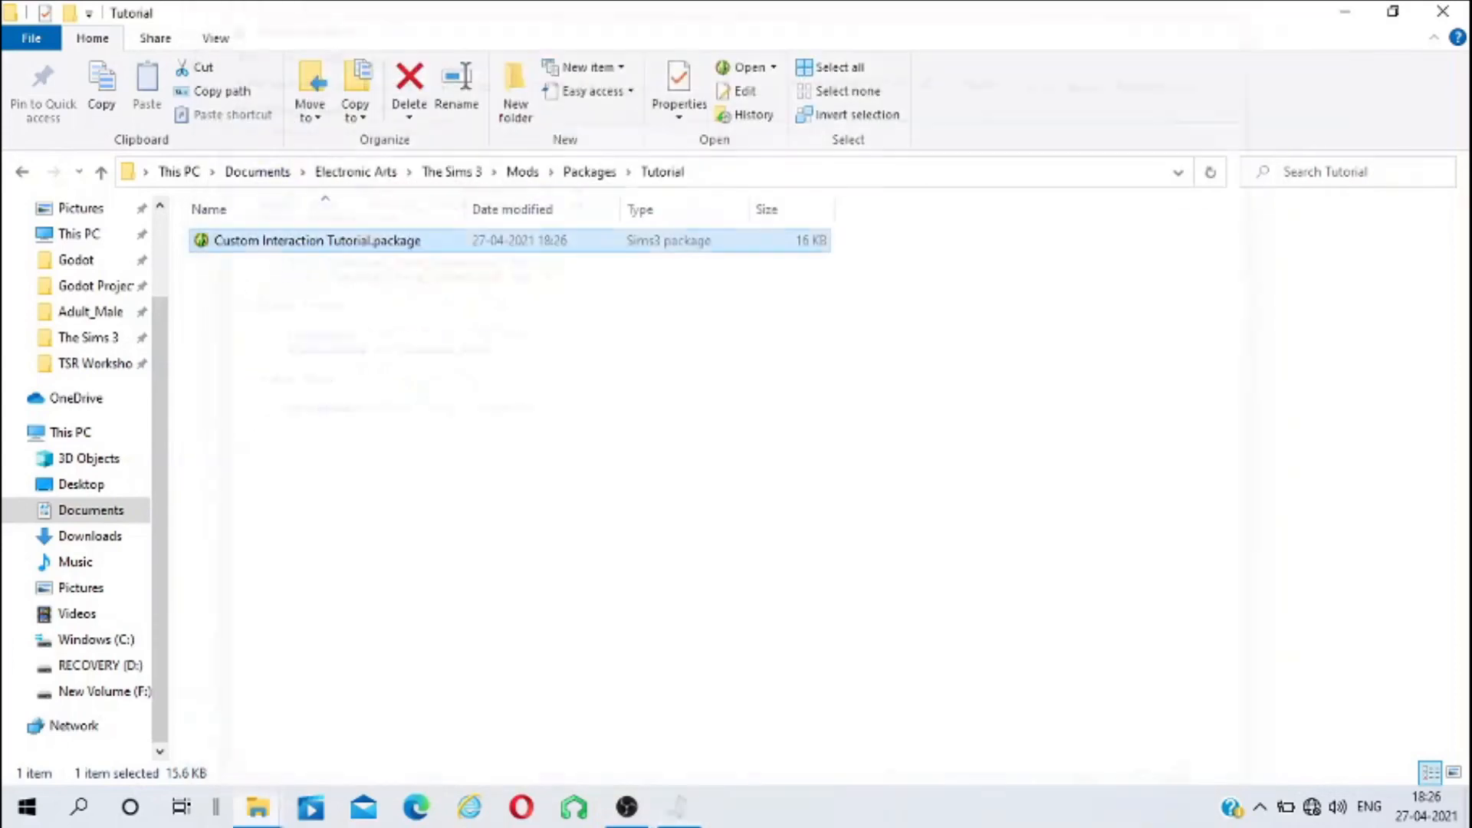
pyautogui.doubleClick(317, 240)
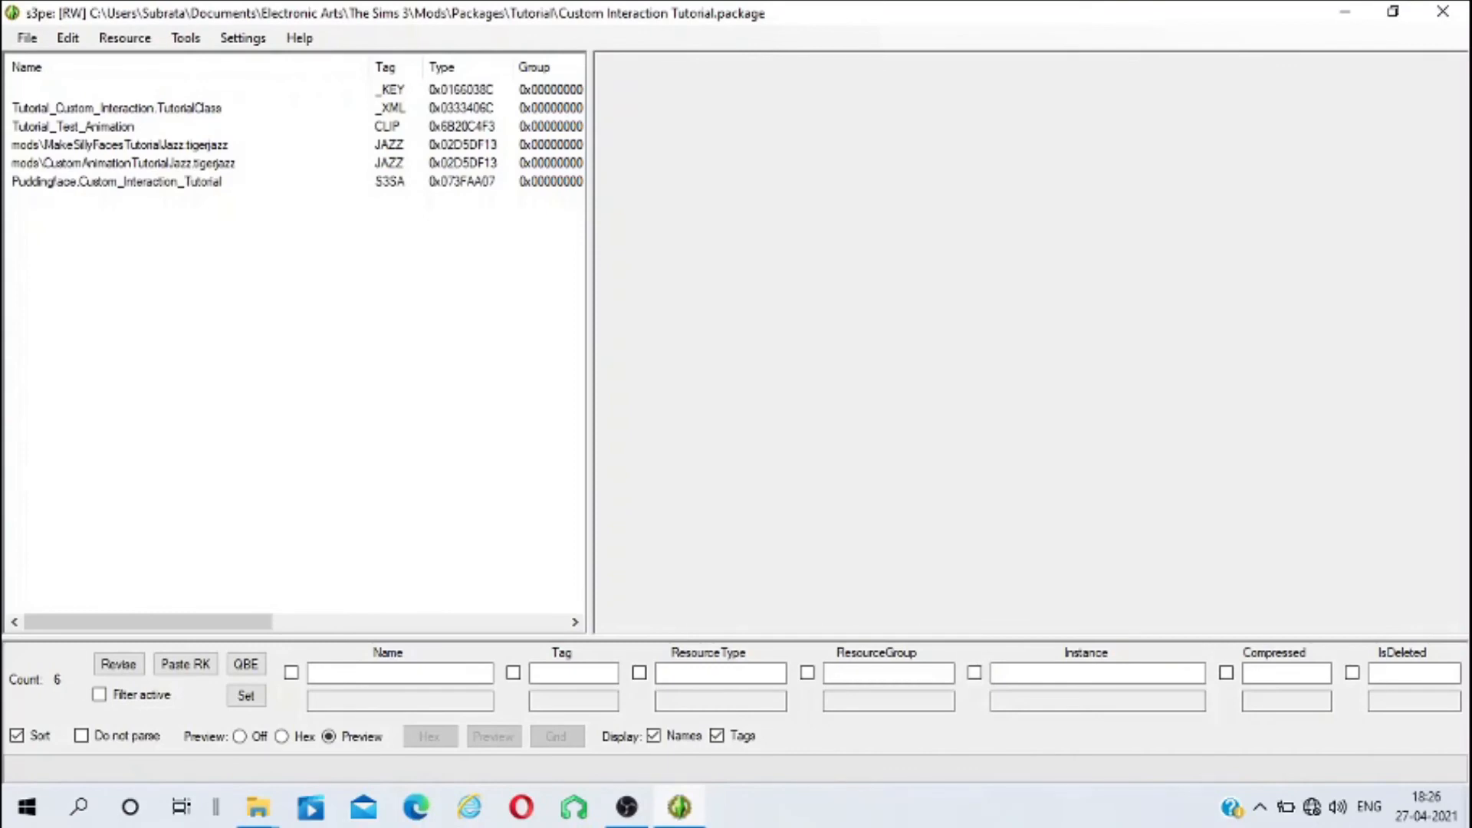
pyautogui.click(1443, 12)
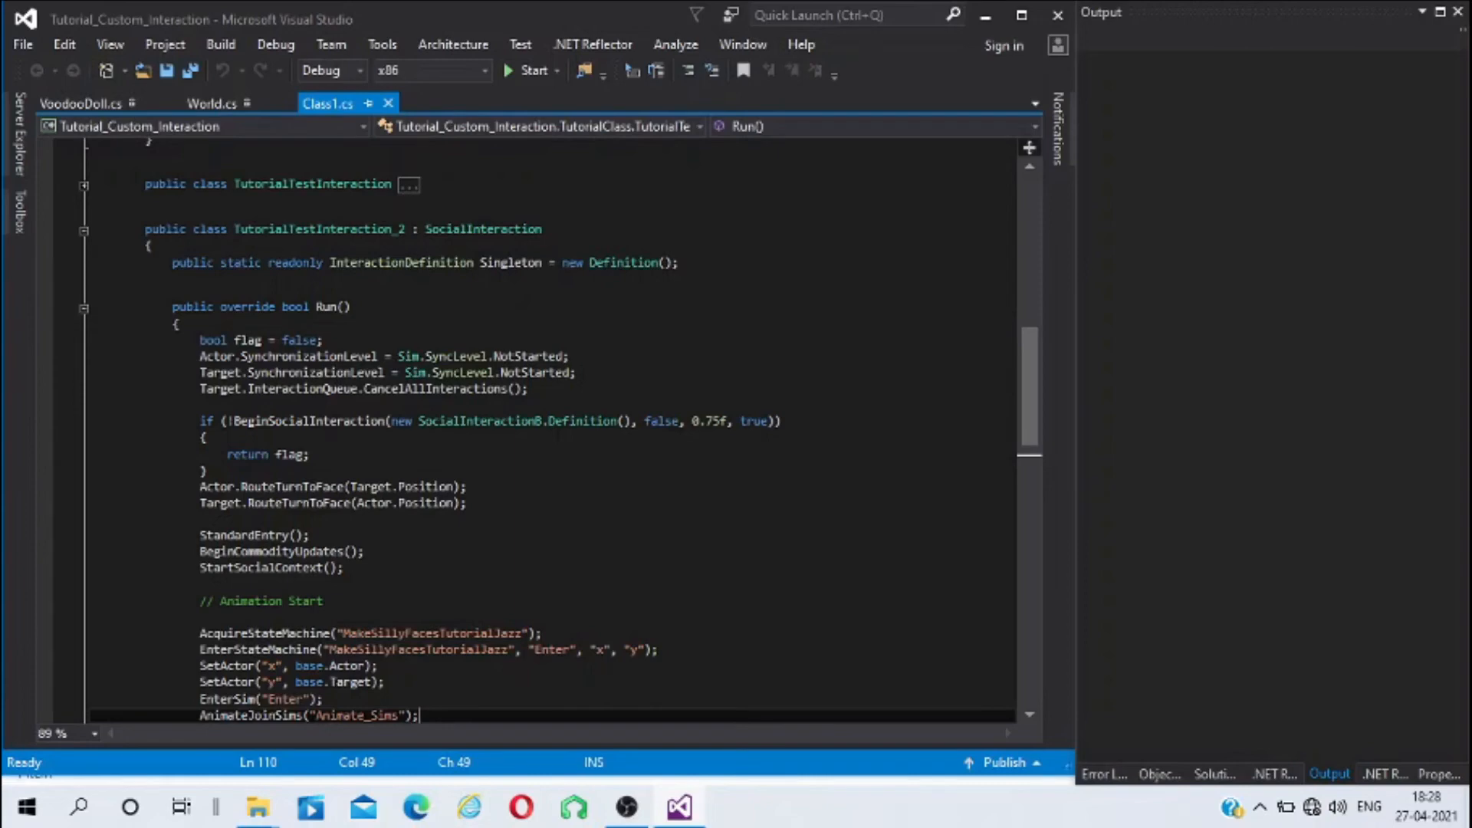
# Find the animation code of TutorialTestInteraction_2 in Visual Studio, and copy the state machine name CustomAnimationTutorialJazz from the script in Smooth Jazz Studio
pyautogui.click(660, 650)
pyautogui.scroll(-3, 529, 431)
pyautogui.scroll(-2, 529, 431)
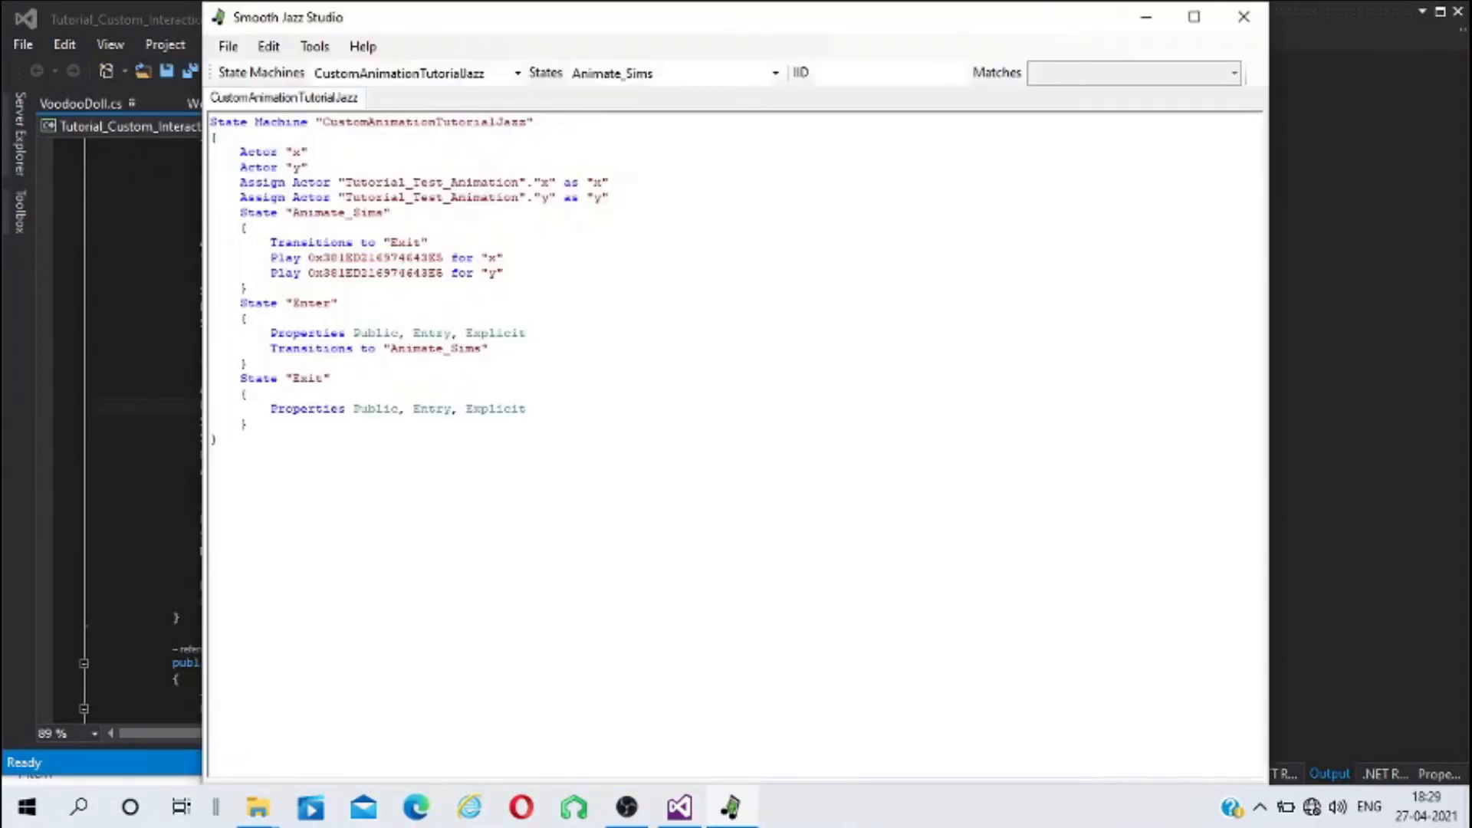
pyautogui.doubleClick(523, 122)
pyautogui.hotkey('ctrl', 'c')
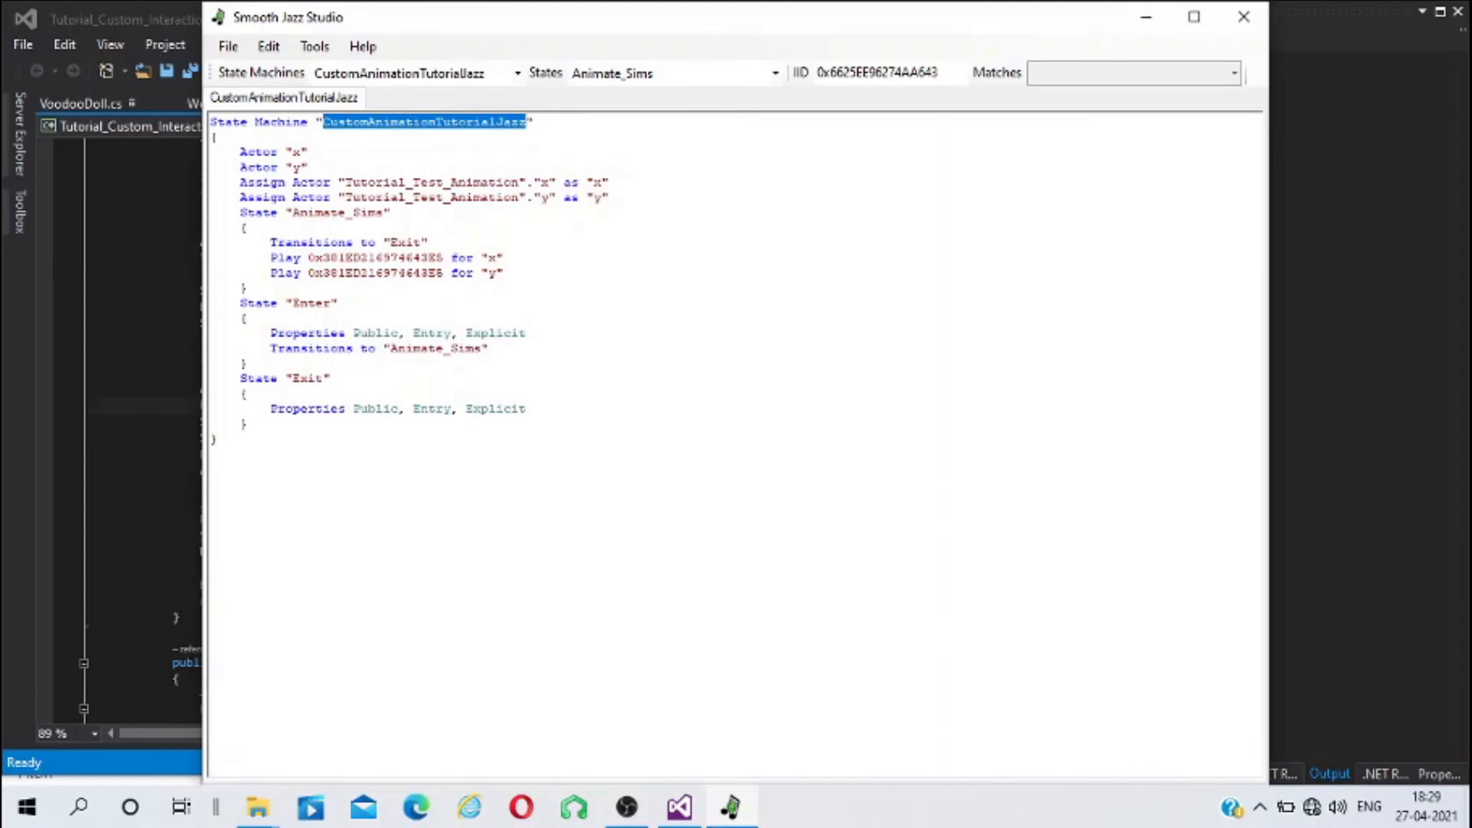
# In Visual Studio, replace the state machine name in the AcquireStateMachine and EnterStateMachine calls with CustomAnimationTutorialJazz
pyautogui.hotkey('alt', 'Tab')
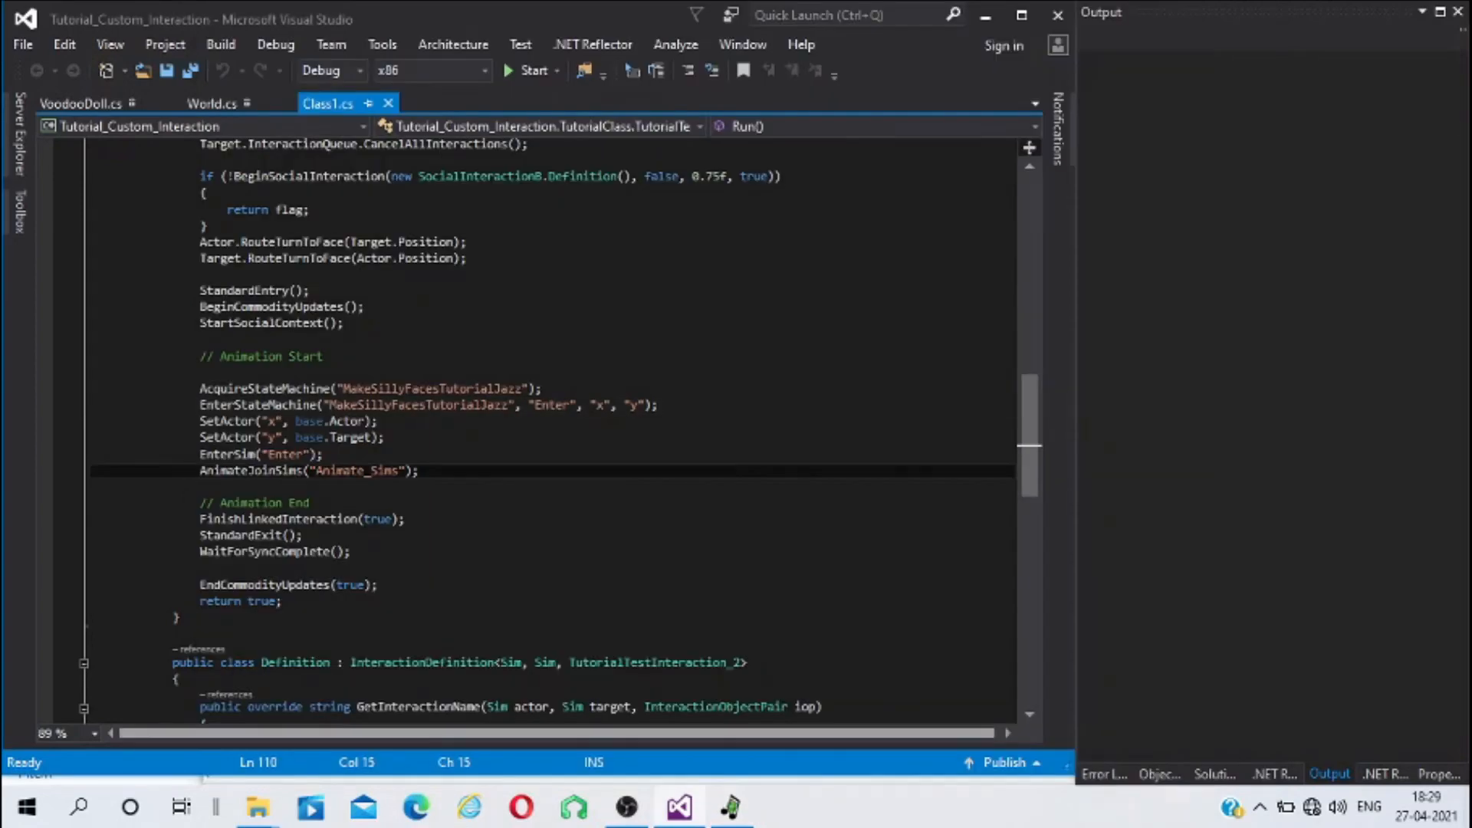
pyautogui.hotkey('alt', 'Tab')
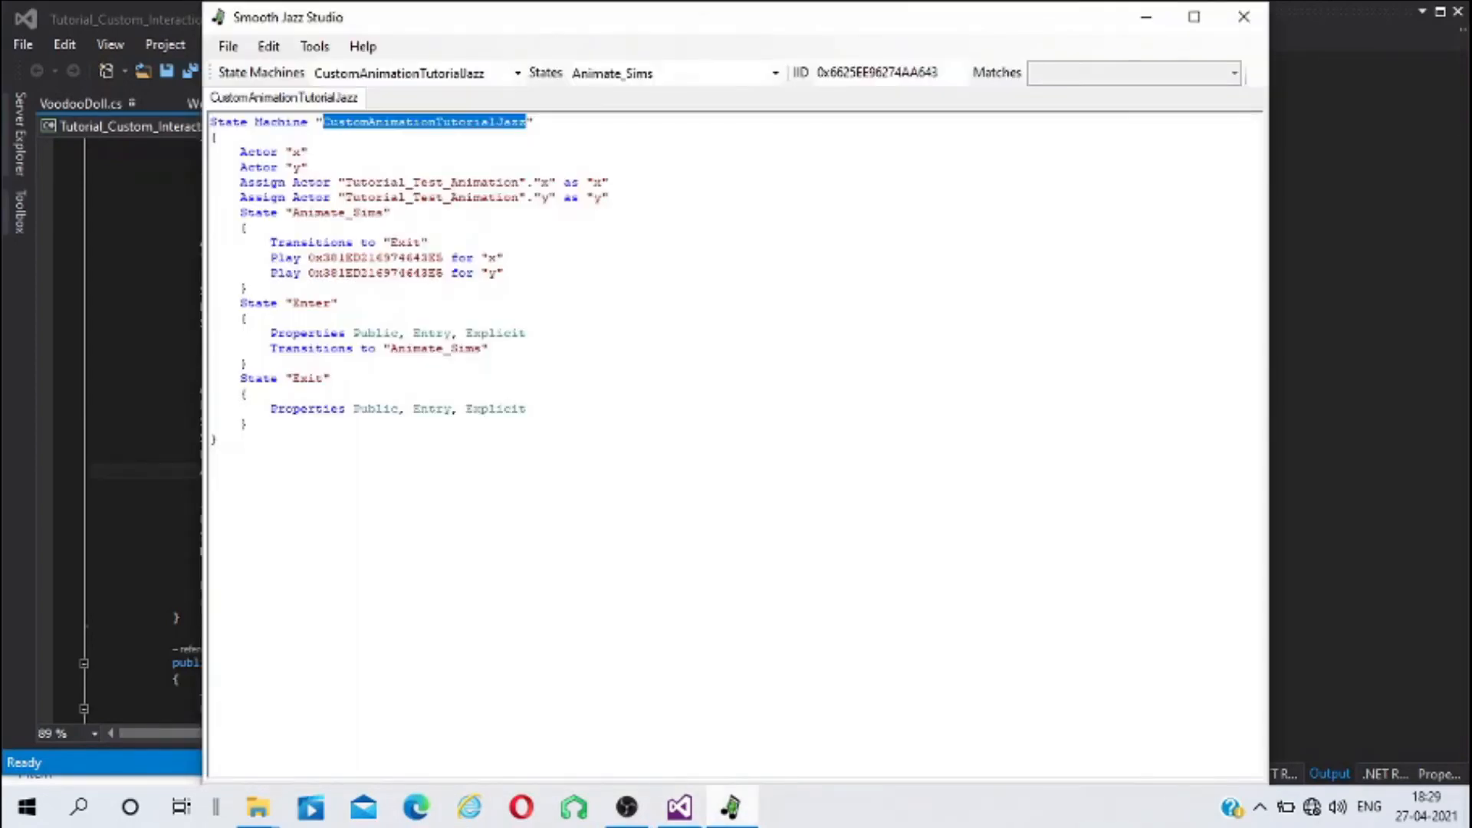
pyautogui.hotkey('alt', 'Tab')
pyautogui.moveTo(524, 388); pyautogui.dragTo(342, 389)
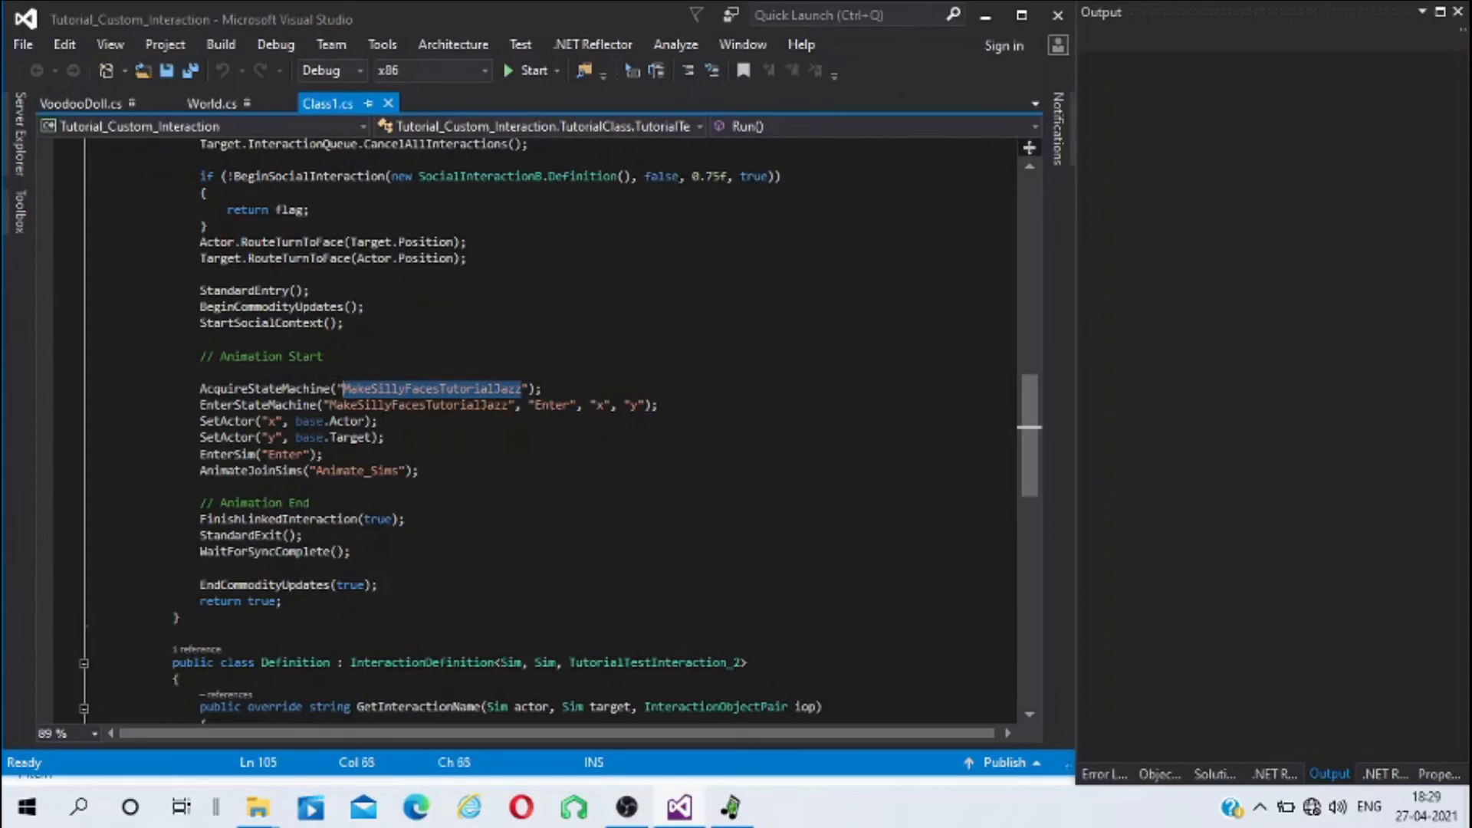
pyautogui.hotkey('ctrl', 'v')
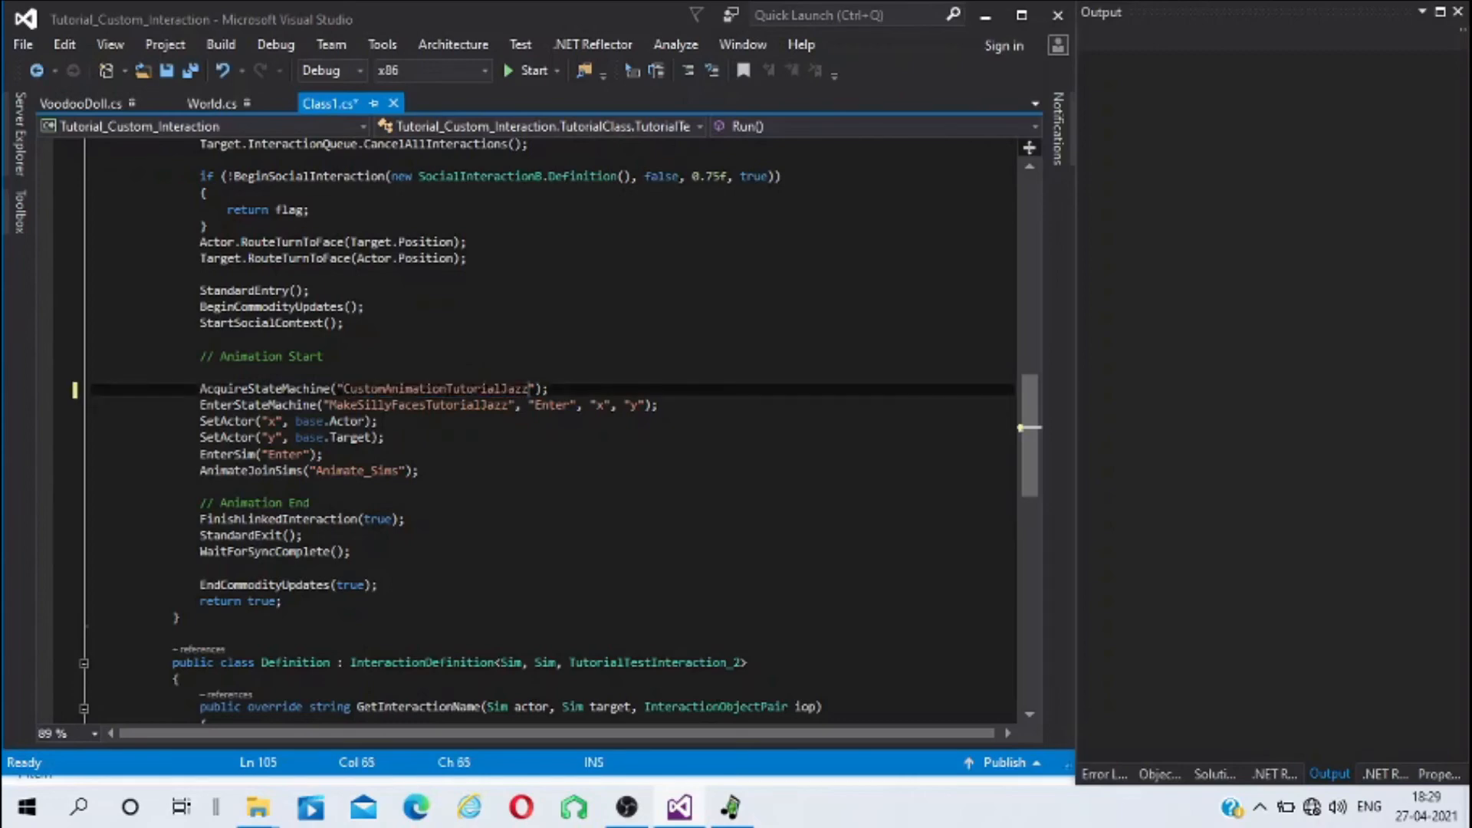
pyautogui.moveTo(508, 405); pyautogui.dragTo(330, 405)
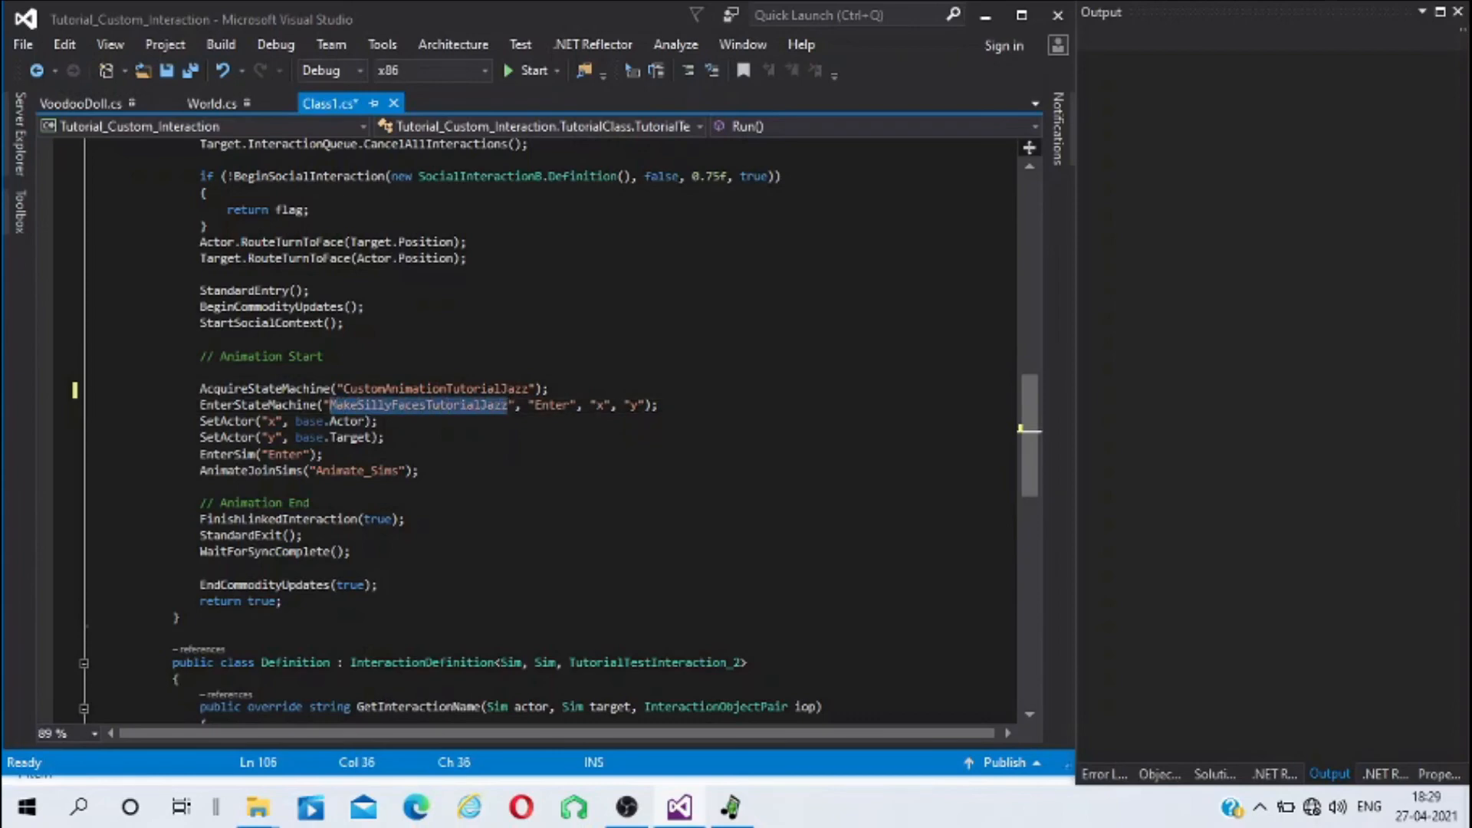
pyautogui.hotkey('ctrl', 'v')
pyautogui.press('Down')
pyautogui.press('Down')
pyautogui.press('Down')
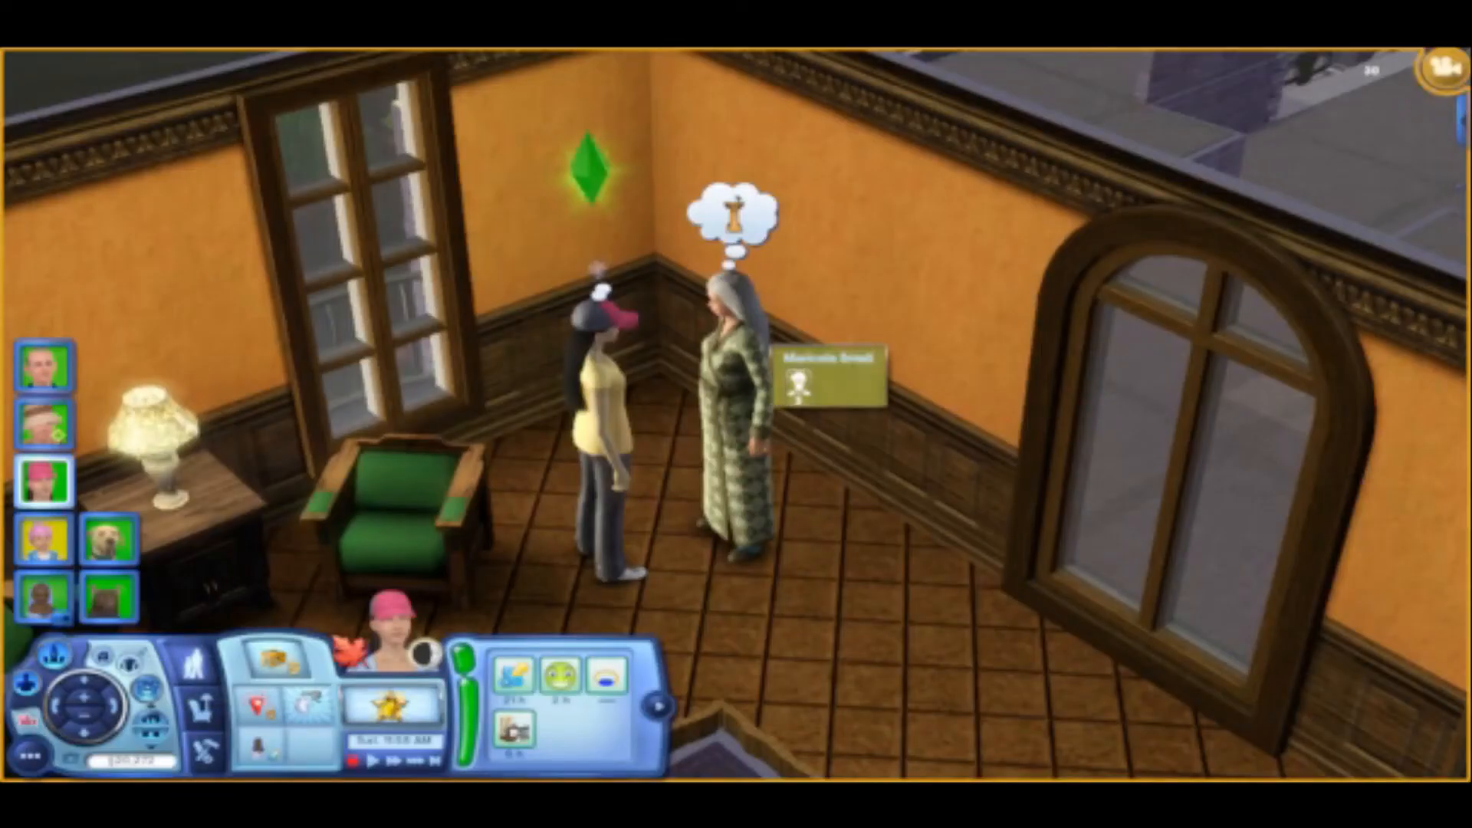
# In The Sims 3, open the other Sim's interaction choices and choose the Interact with option
pyautogui.click(752, 418)
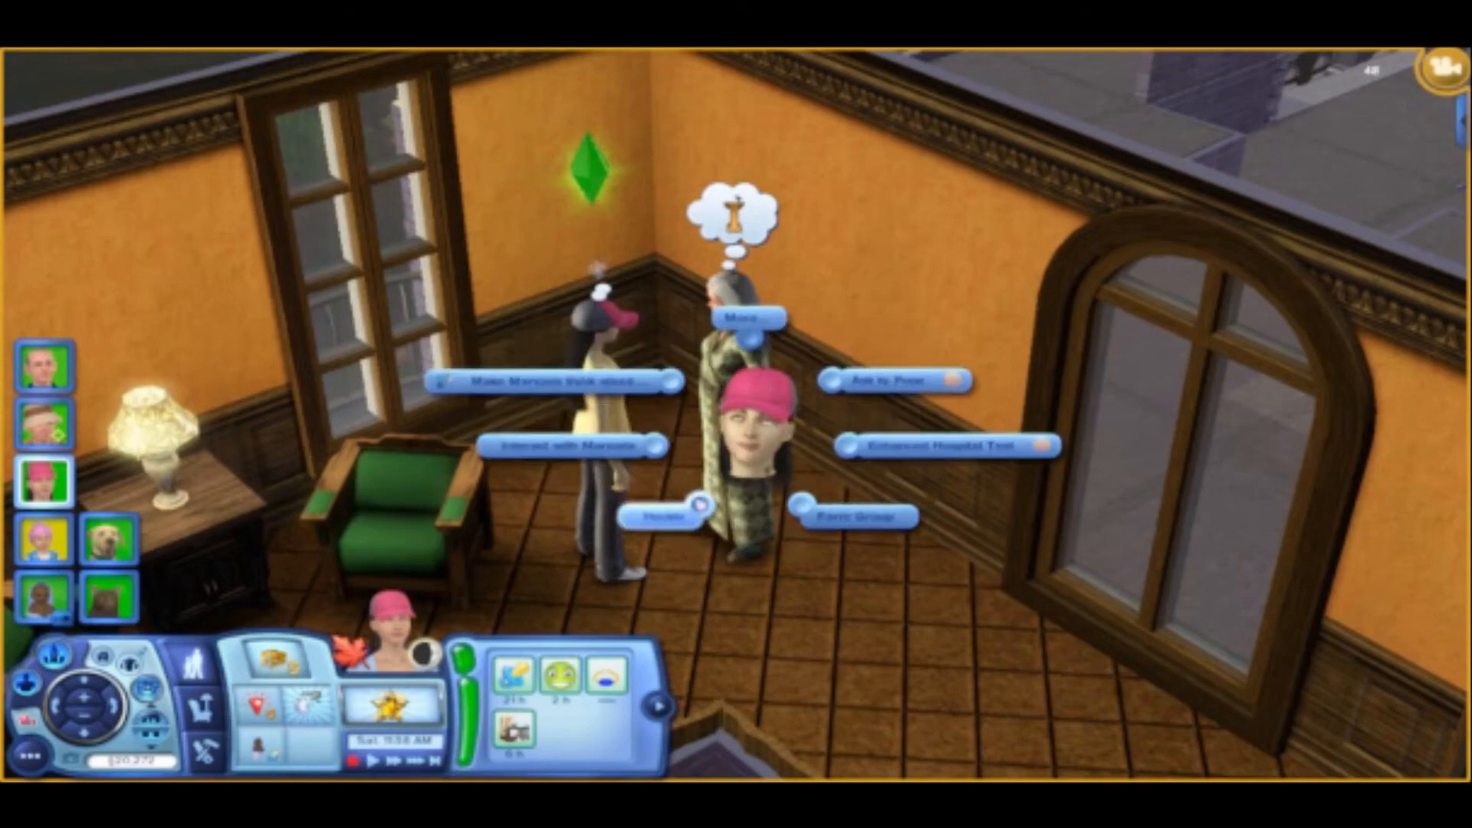
pyautogui.click(571, 446)
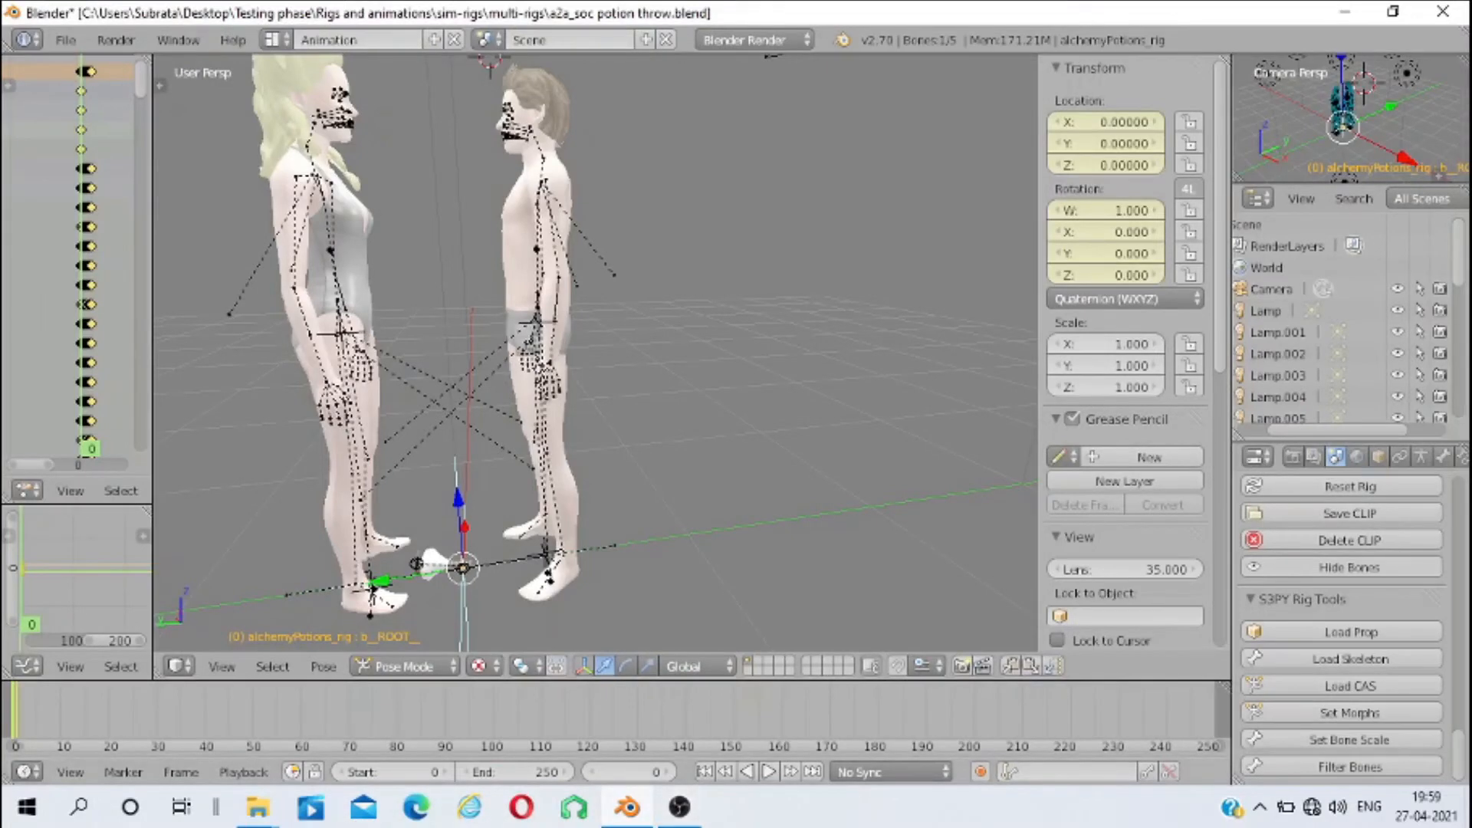
# In Blender, play the two-Sim potion throw animation, stop it, and step back through its frames to frame 0
pyautogui.hotkey('alt', 'a')
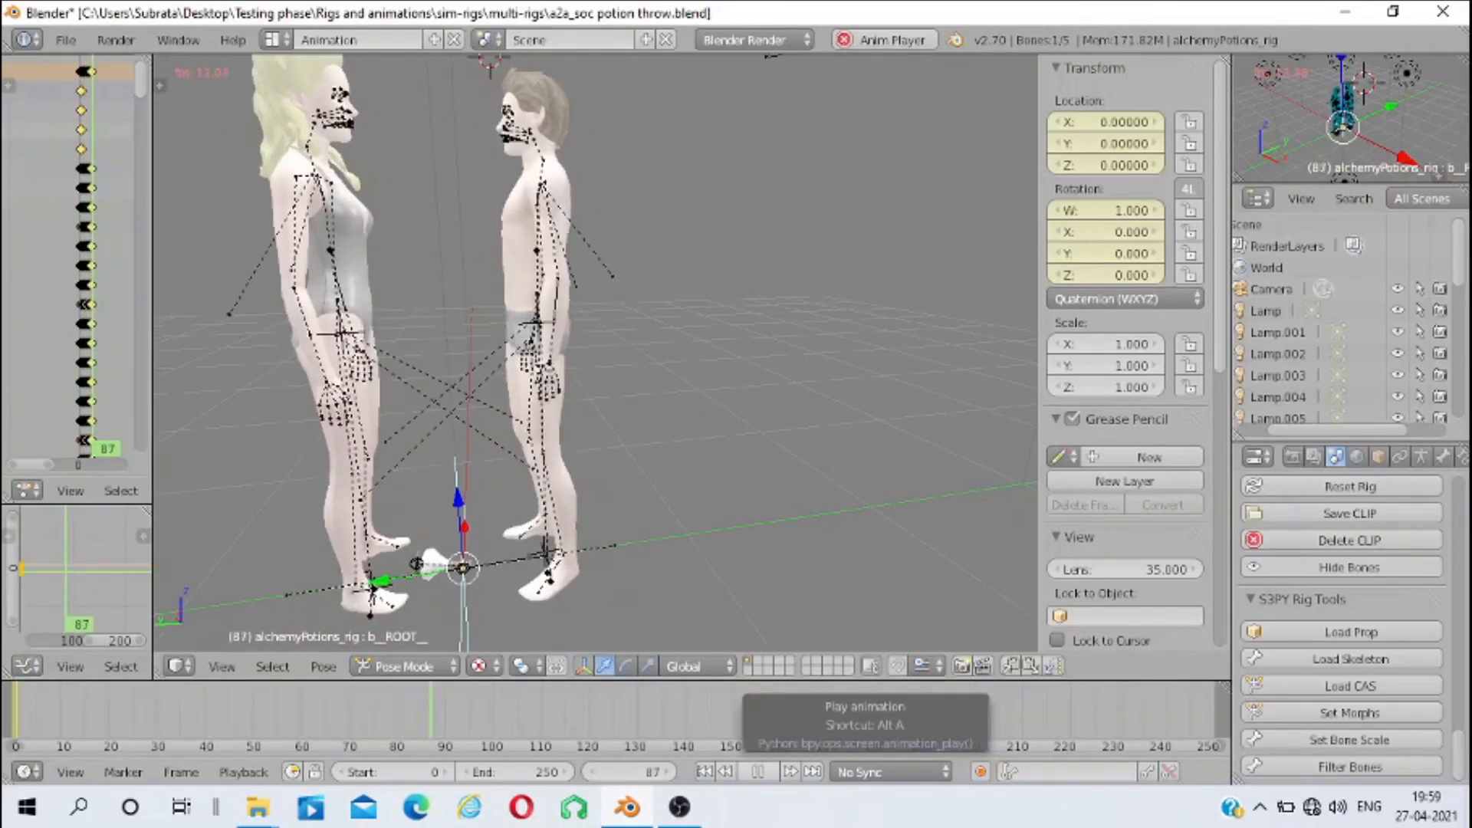
pyautogui.click(765, 773)
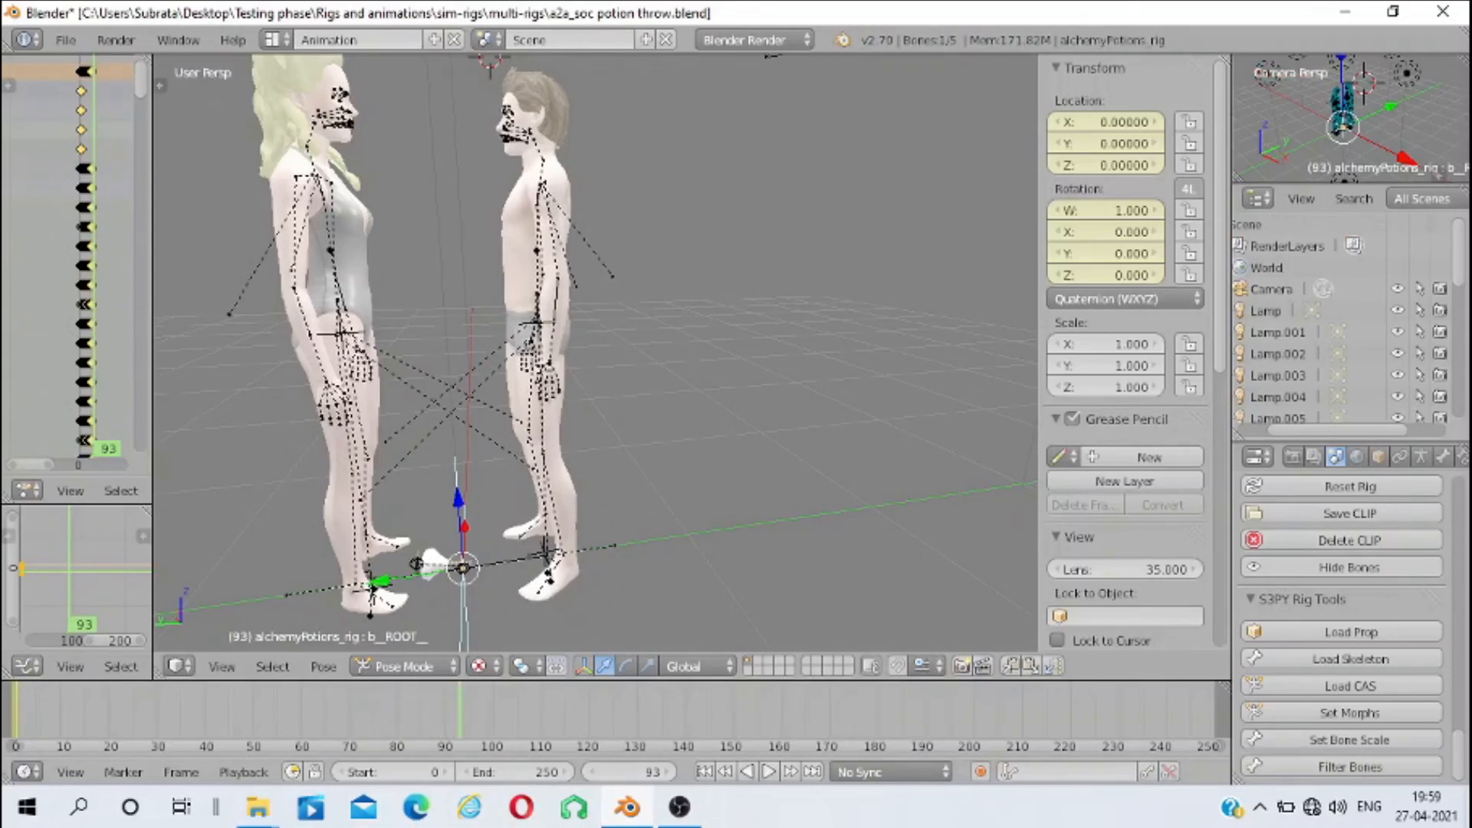
pyautogui.press('Left')
pyautogui.press('Left')
pyautogui.press('Left')
pyautogui.press('Left')
pyautogui.press('Left')
pyautogui.press('Left')
pyautogui.press('Left')
pyautogui.press('Left')
pyautogui.press('Left')
pyautogui.press('Left')
pyautogui.press('Left')
pyautogui.press('Left')
pyautogui.press('Left')
pyautogui.press('Left')
pyautogui.press('Left')
pyautogui.press('Left')
pyautogui.press('Left')
pyautogui.press('Left')
pyautogui.press('Left')
pyautogui.press('Left')
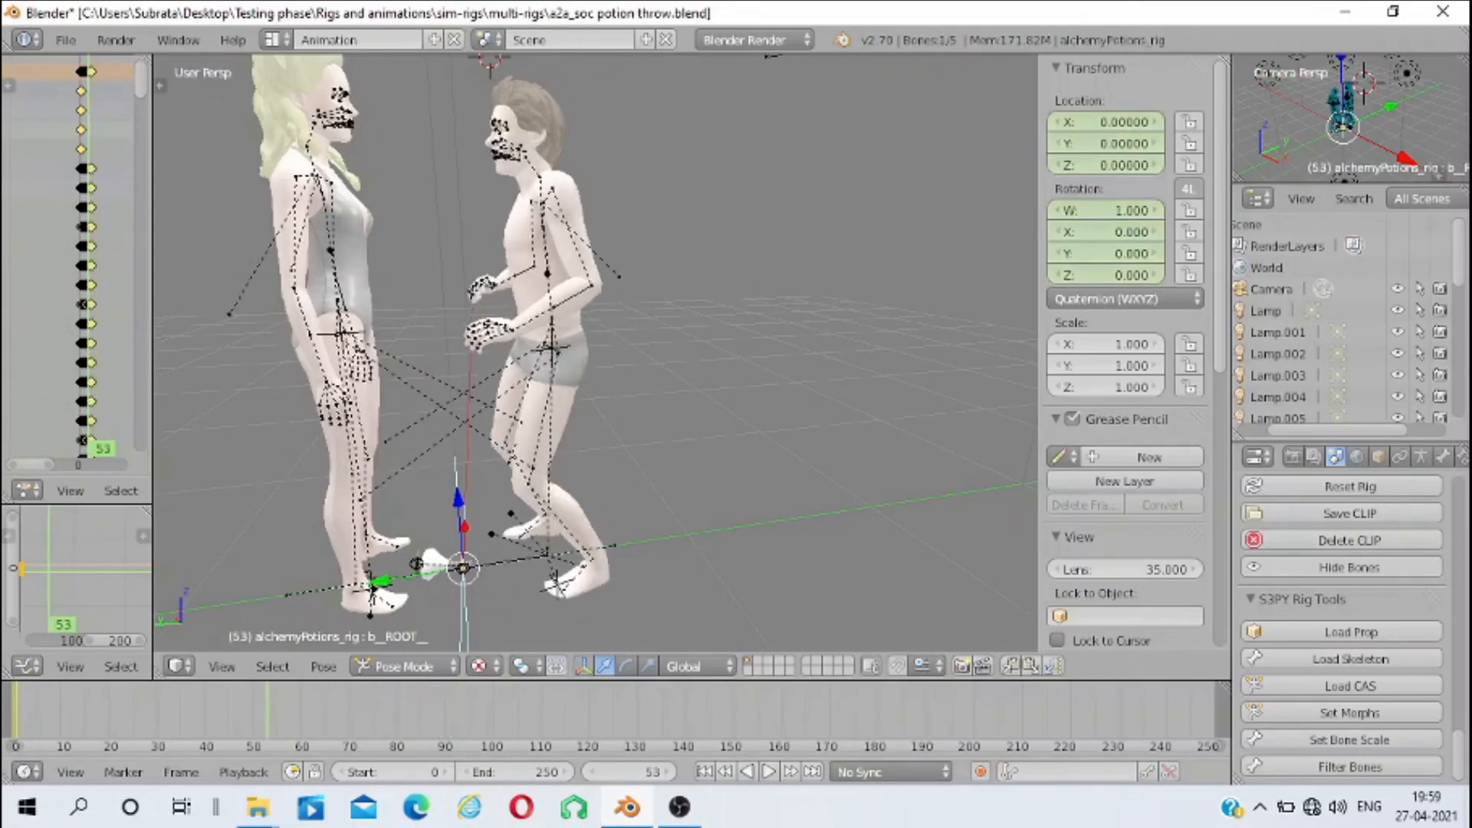
pyautogui.press('Left')
pyautogui.press('Left')
pyautogui.press('Left')
pyautogui.press('Left')
pyautogui.press('Left')
pyautogui.press('Left')
pyautogui.press('Left')
pyautogui.press('Left')
pyautogui.press('Left')
pyautogui.press('Left')
pyautogui.press('Left')
pyautogui.press('Left')
pyautogui.press('Left')
pyautogui.press('Left')
pyautogui.press('Left')
pyautogui.press('Left')
pyautogui.press('Left')
pyautogui.press('Left')
pyautogui.press('Left')
pyautogui.press('Left')
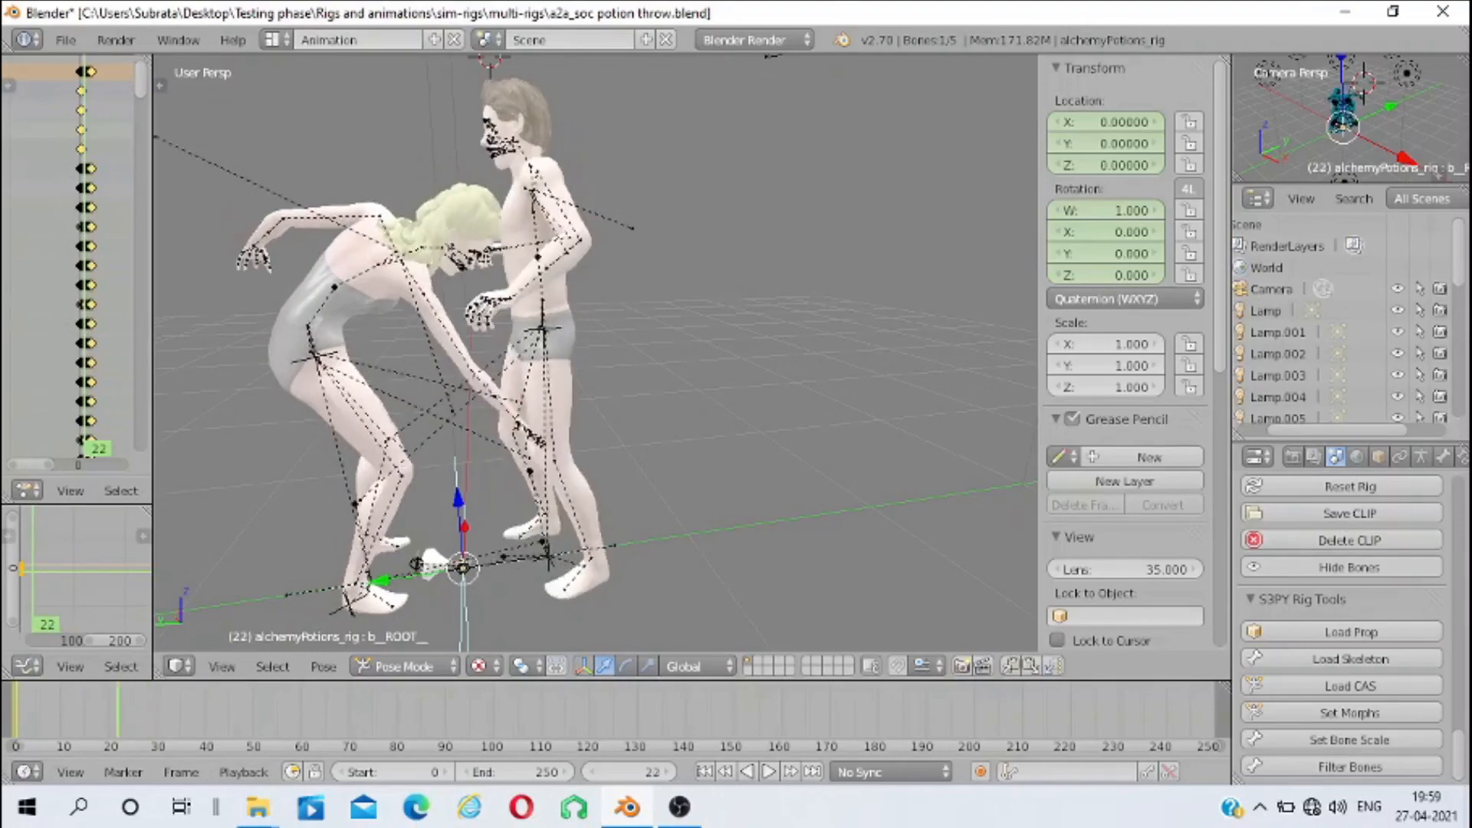
pyautogui.press('Left')
pyautogui.press('Left')
pyautogui.press('Left')
pyautogui.press('Left')
pyautogui.press('Left')
pyautogui.press('Left')
pyautogui.press('Left')
pyautogui.press('Left')
pyautogui.press('Left')
pyautogui.press('Left')
pyautogui.press('Left')
pyautogui.press('Left')
pyautogui.press('Left')
pyautogui.press('Left')
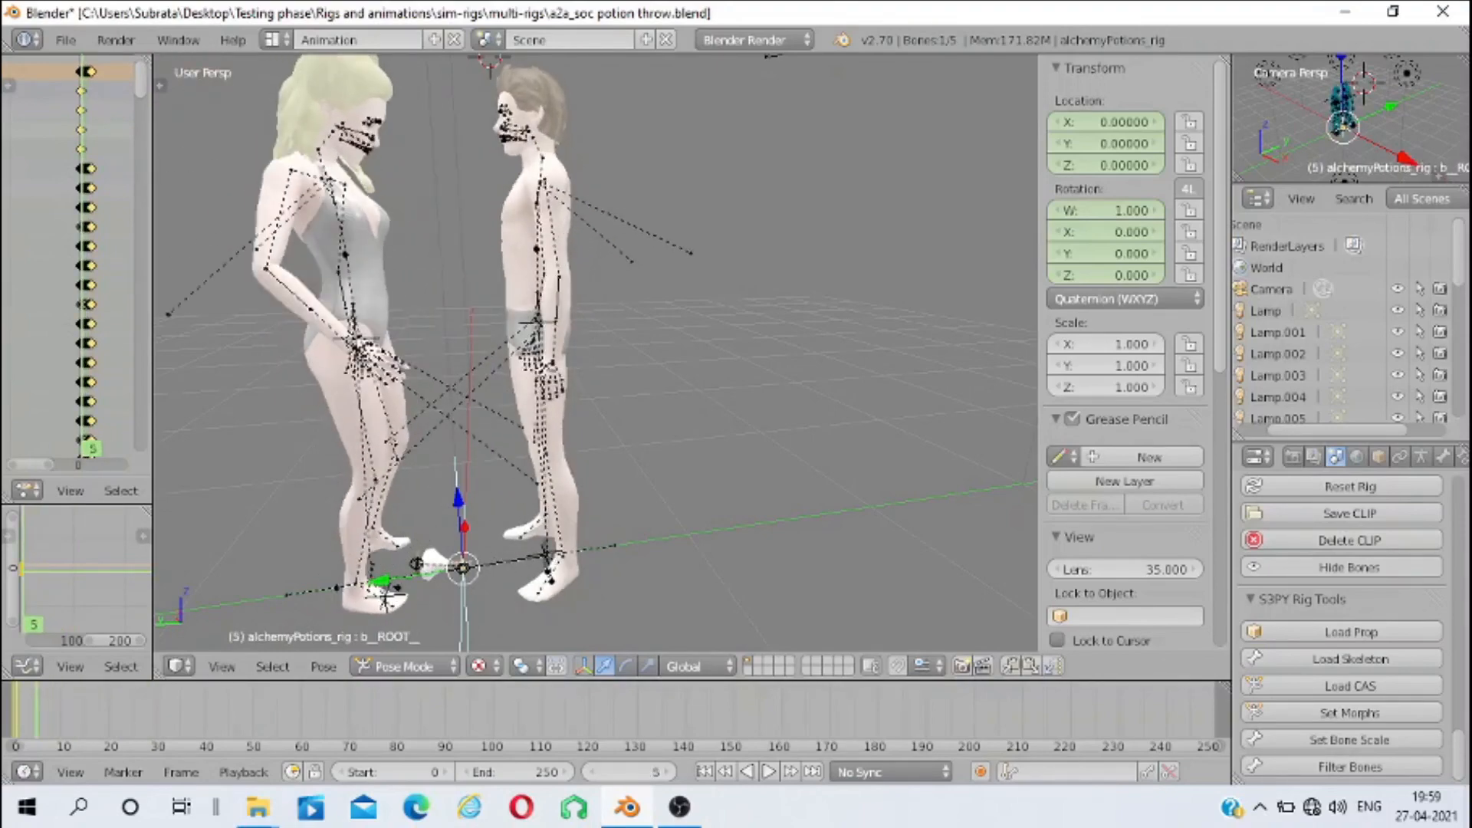
pyautogui.press('Left')
# Examine the potion throw poses from frame 13 forward to frame 24 and back to frame 1
pyautogui.moveTo(598, 353); pyautogui.dragTo(563, 336)
pyautogui.scroll(2, 595, 353)
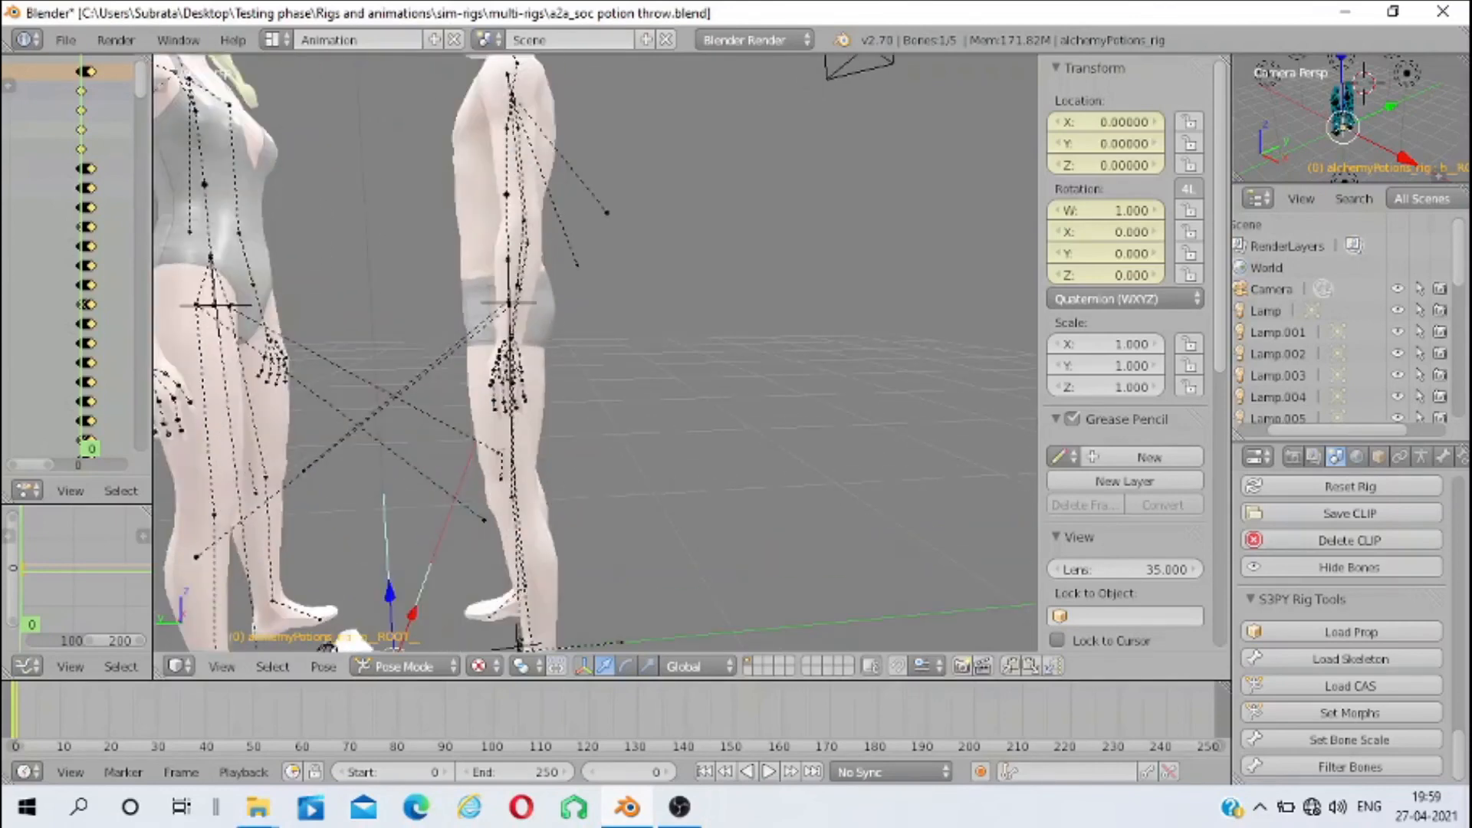
pyautogui.scroll(-1, 595, 353)
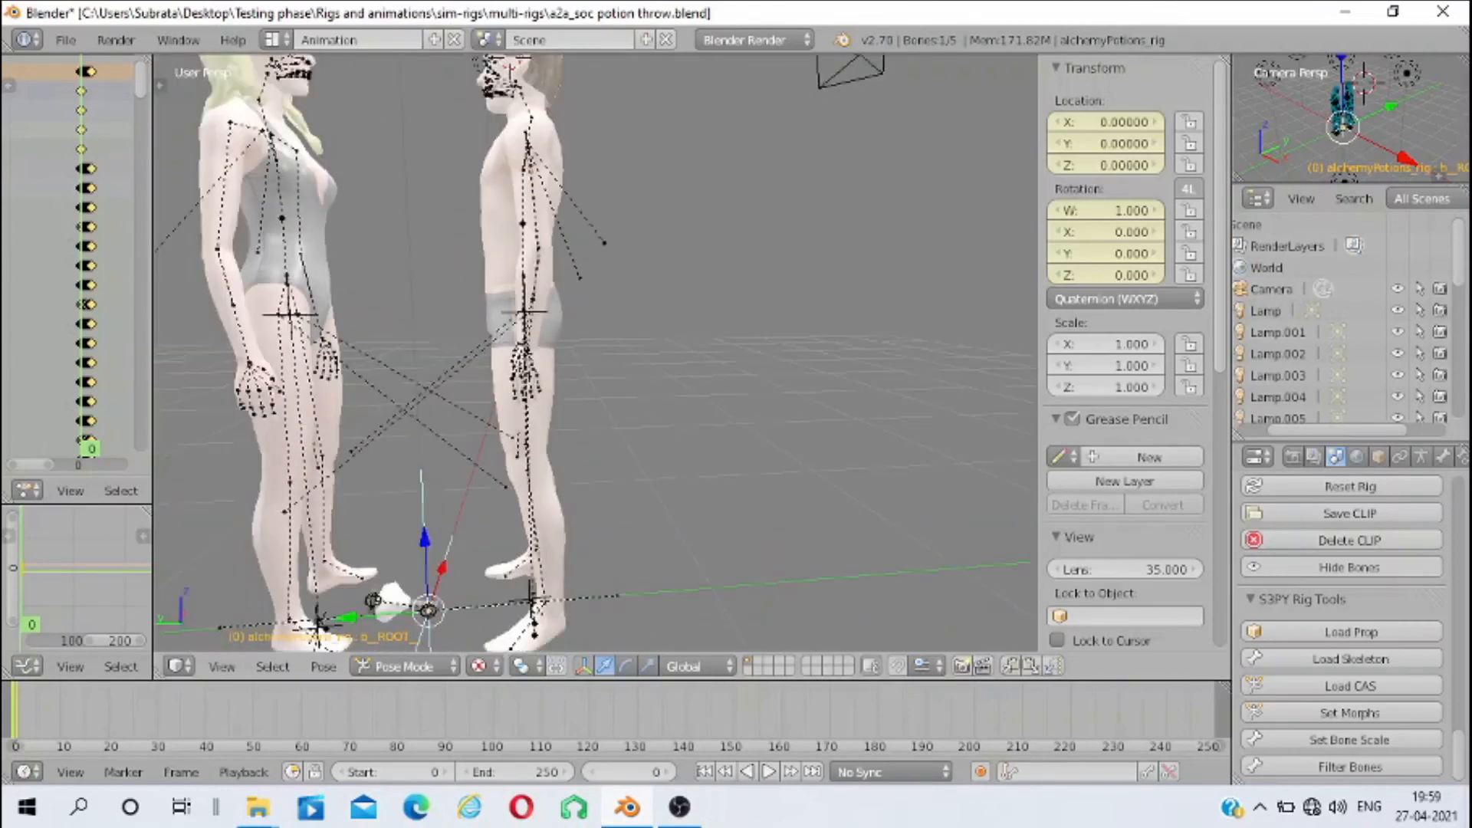
pyautogui.moveTo(16, 714); pyautogui.dragTo(75, 713)
pyautogui.scroll(-2, 595, 353)
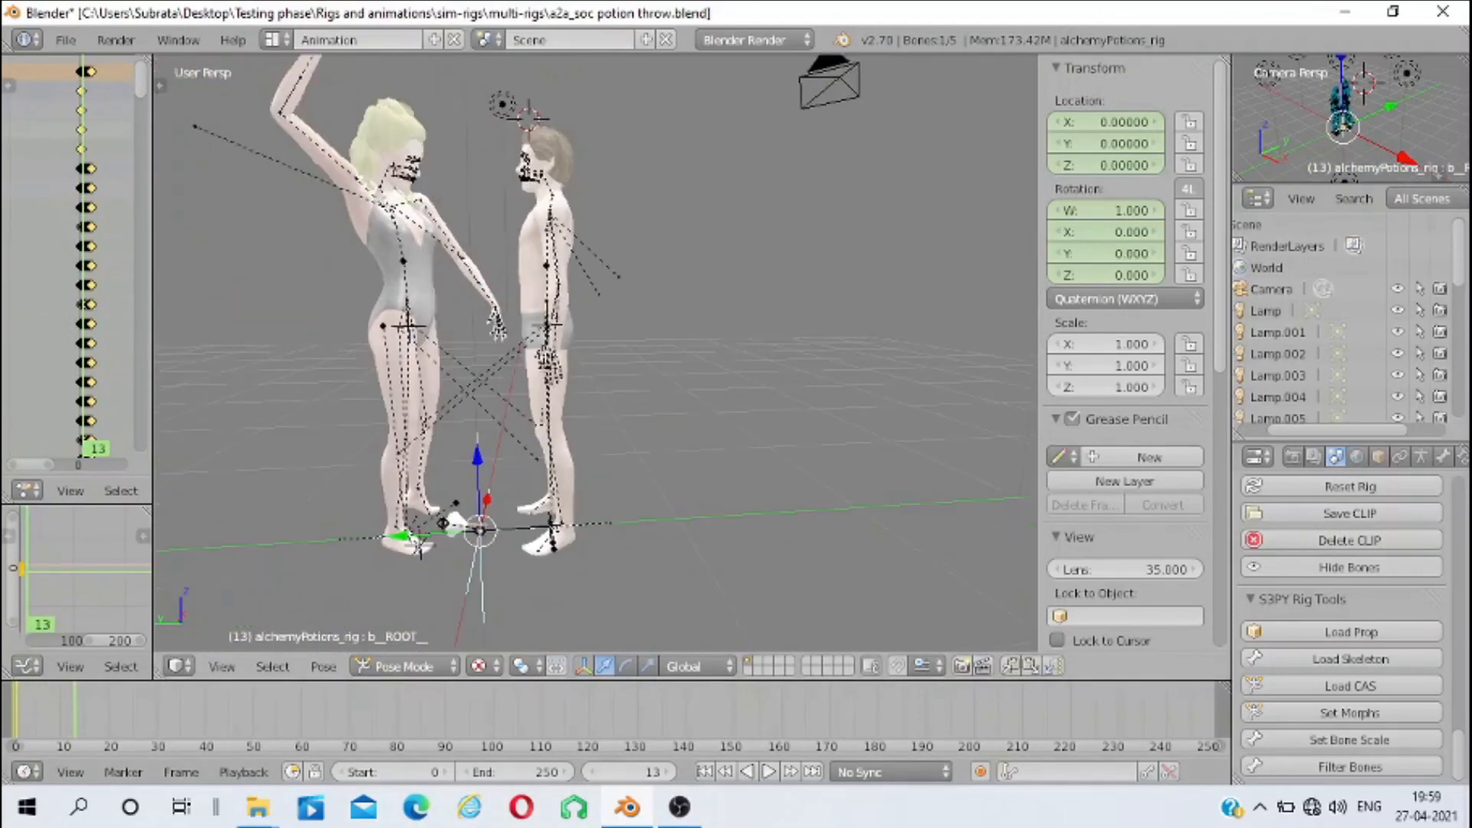
pyautogui.scroll(-2, 595, 353)
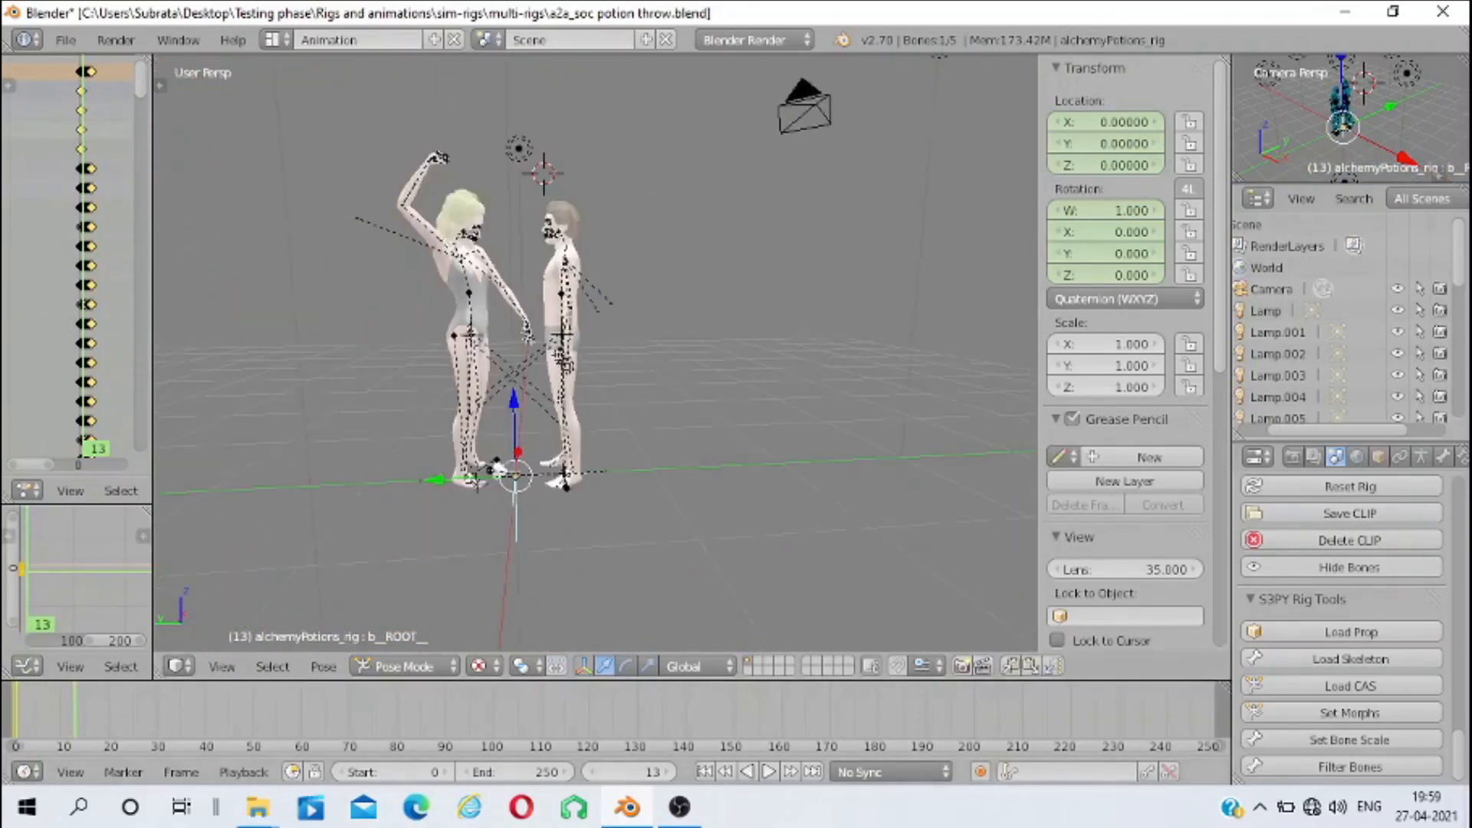
pyautogui.press('Right')
pyautogui.press('Right')
pyautogui.press('Right')
pyautogui.press('Right')
pyautogui.press('Right')
pyautogui.press('Right')
pyautogui.press('Right')
pyautogui.press('Right')
pyautogui.press('Right')
pyautogui.press('Right')
pyautogui.press('Right')
pyautogui.press('Right')
pyautogui.press('Right')
pyautogui.press('Right')
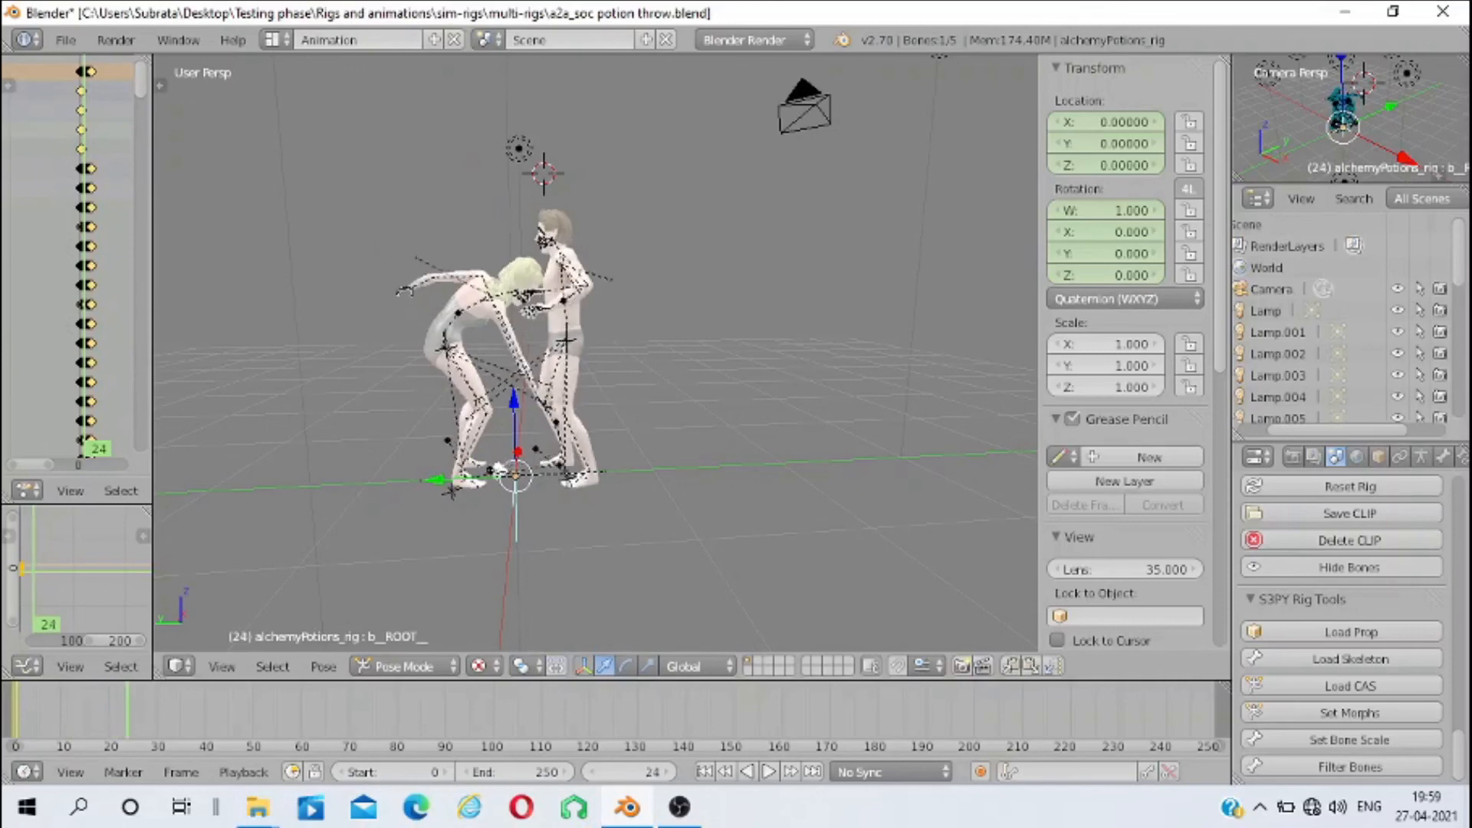
pyautogui.press('Left')
pyautogui.press('Left')
pyautogui.press('Left')
pyautogui.press('Left')
pyautogui.press('Left')
pyautogui.press('Left')
pyautogui.press('Left')
pyautogui.press('Left')
pyautogui.press('Left')
pyautogui.press('Left')
pyautogui.press('Left')
pyautogui.press('Left')
pyautogui.press('Left')
pyautogui.press('Left')
pyautogui.press('Left')
pyautogui.press('Left')
pyautogui.press('Left')
pyautogui.press('Left')
pyautogui.press('Left')
pyautogui.press('Left')
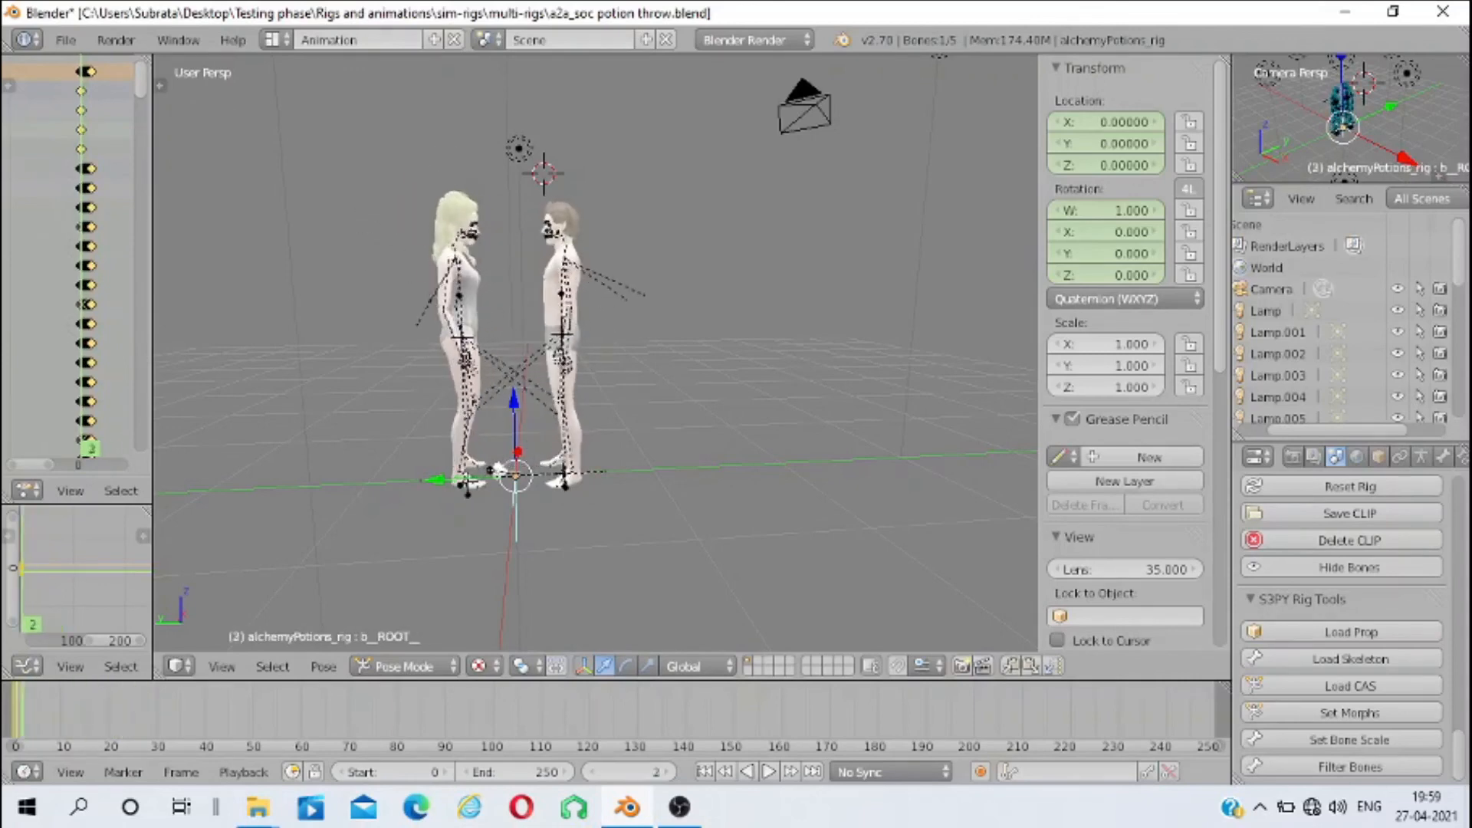
pyautogui.scroll(4, 595, 352)
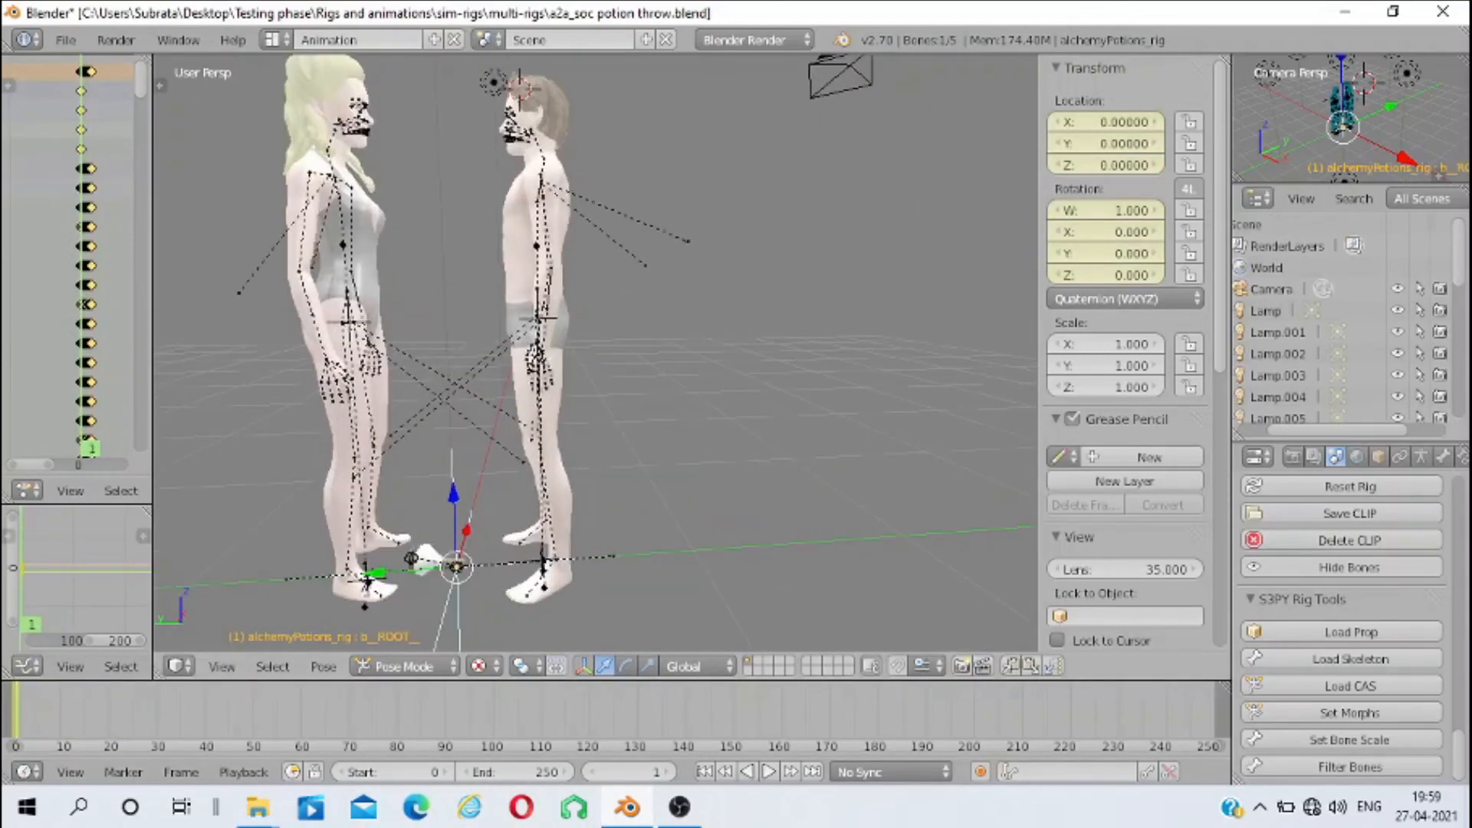
pyautogui.moveTo(595, 353); pyautogui.dragTo(652, 331)
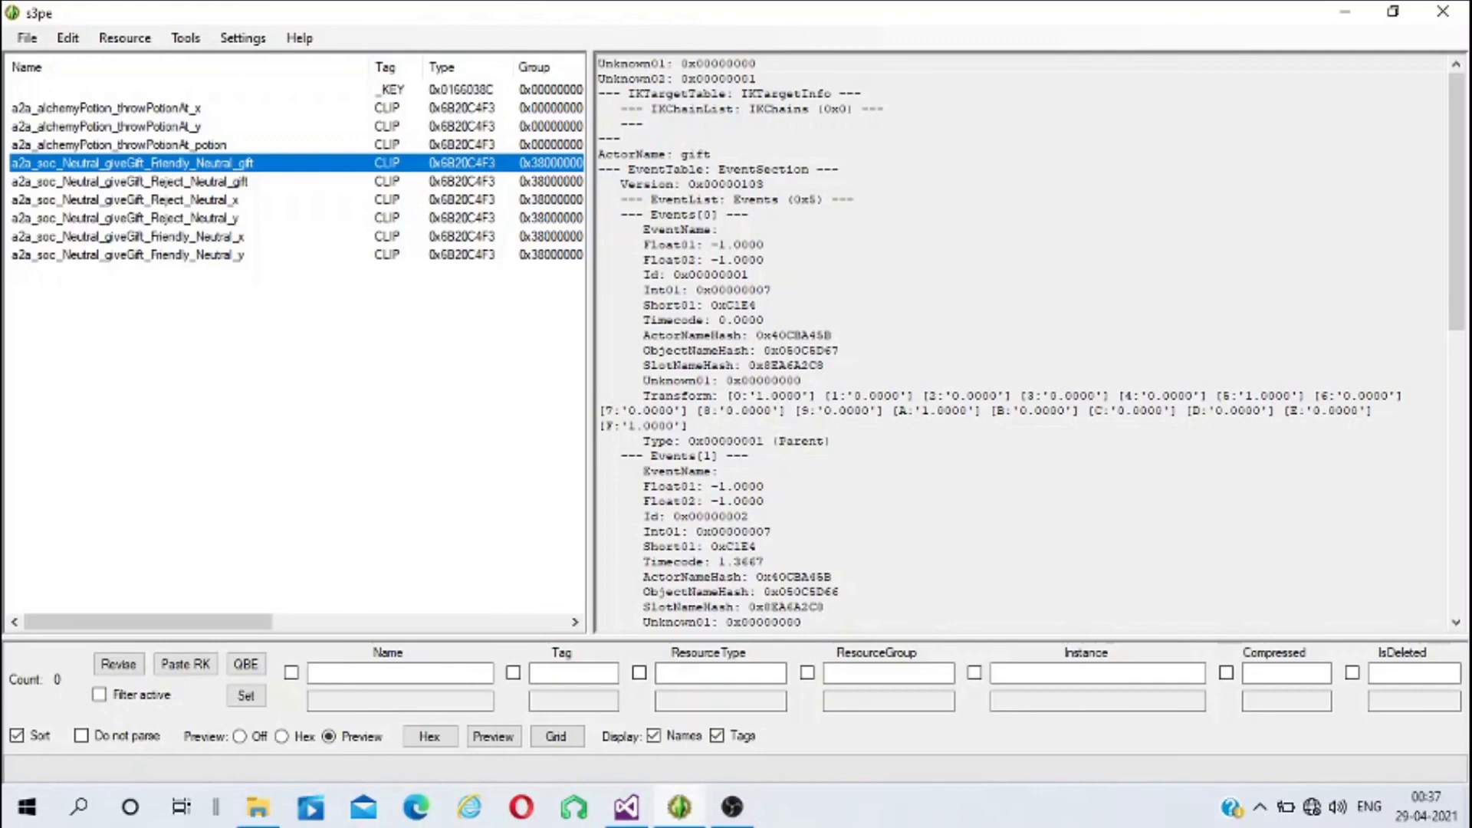
# In s3pe, examine the event list of the a2a_alchemyPotion_throwPotionAt_potion clip
pyautogui.click(119, 145)
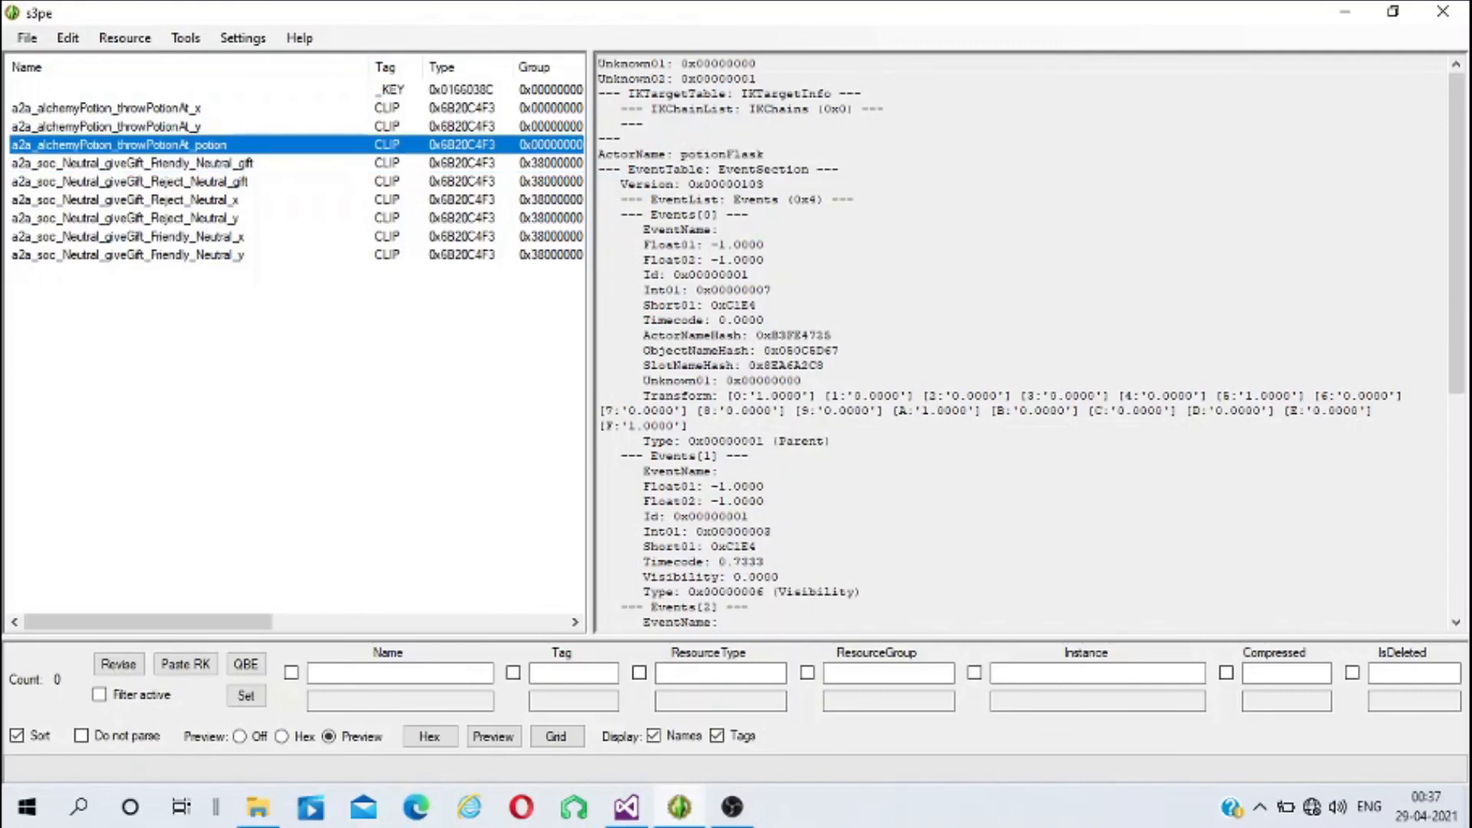
# Open the Events collection in the EventSection of the a2a_alchemyPotion_throwPotionAt_potion clip's data grid
pyautogui.rightClick(196, 146)
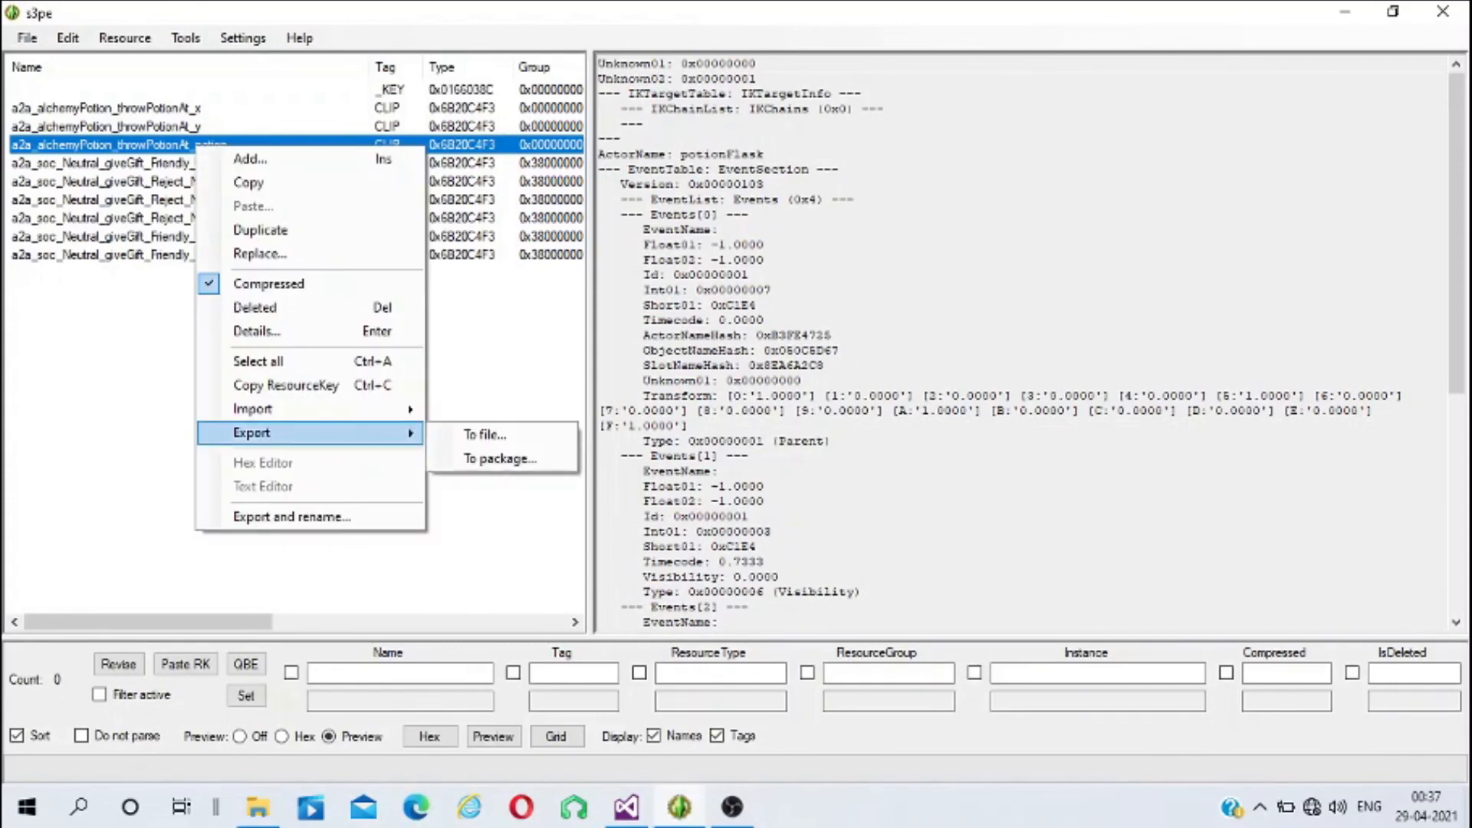
pyautogui.click(558, 736)
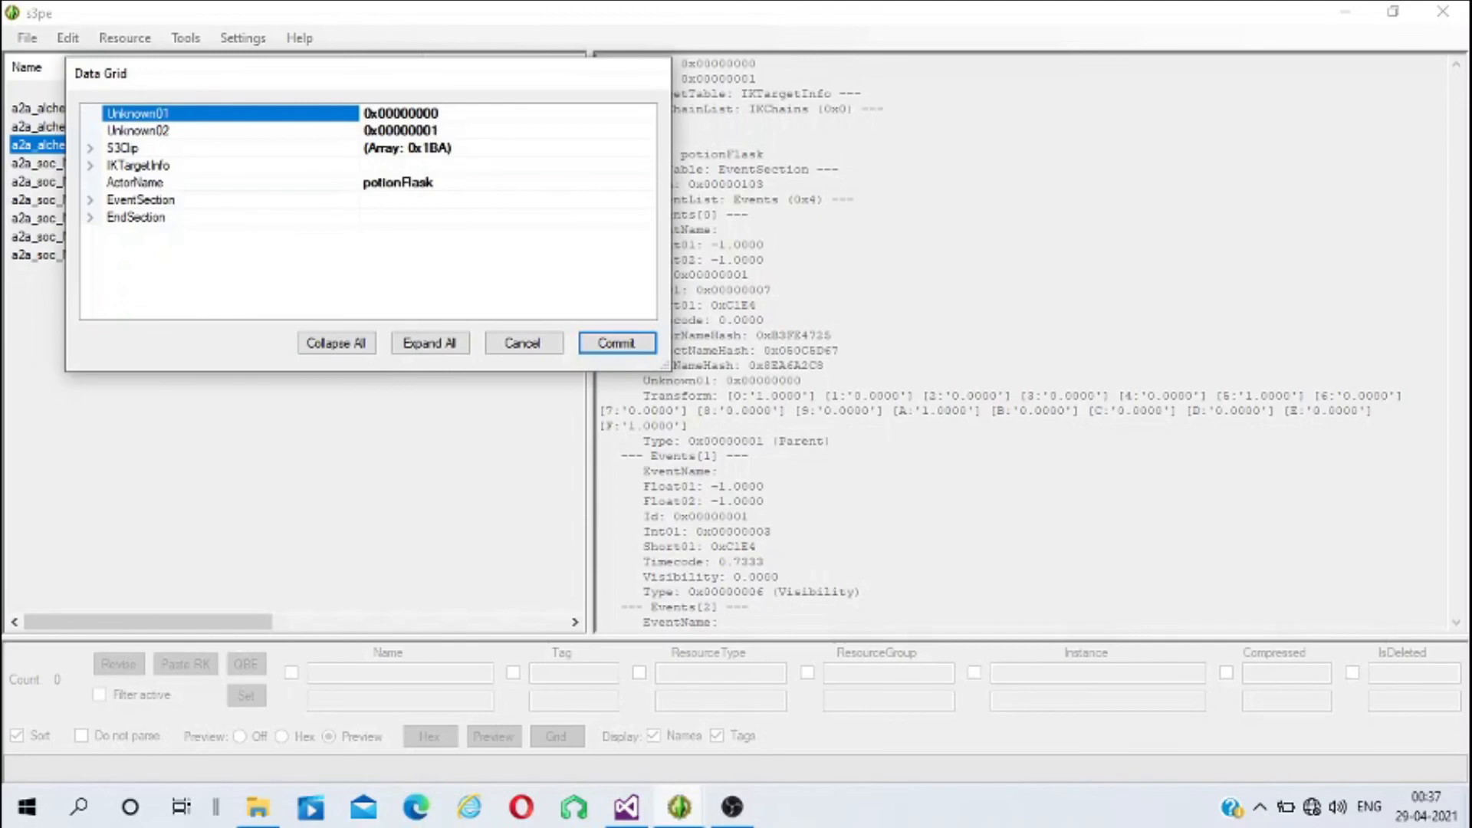
pyautogui.click(91, 200)
pyautogui.click(147, 234)
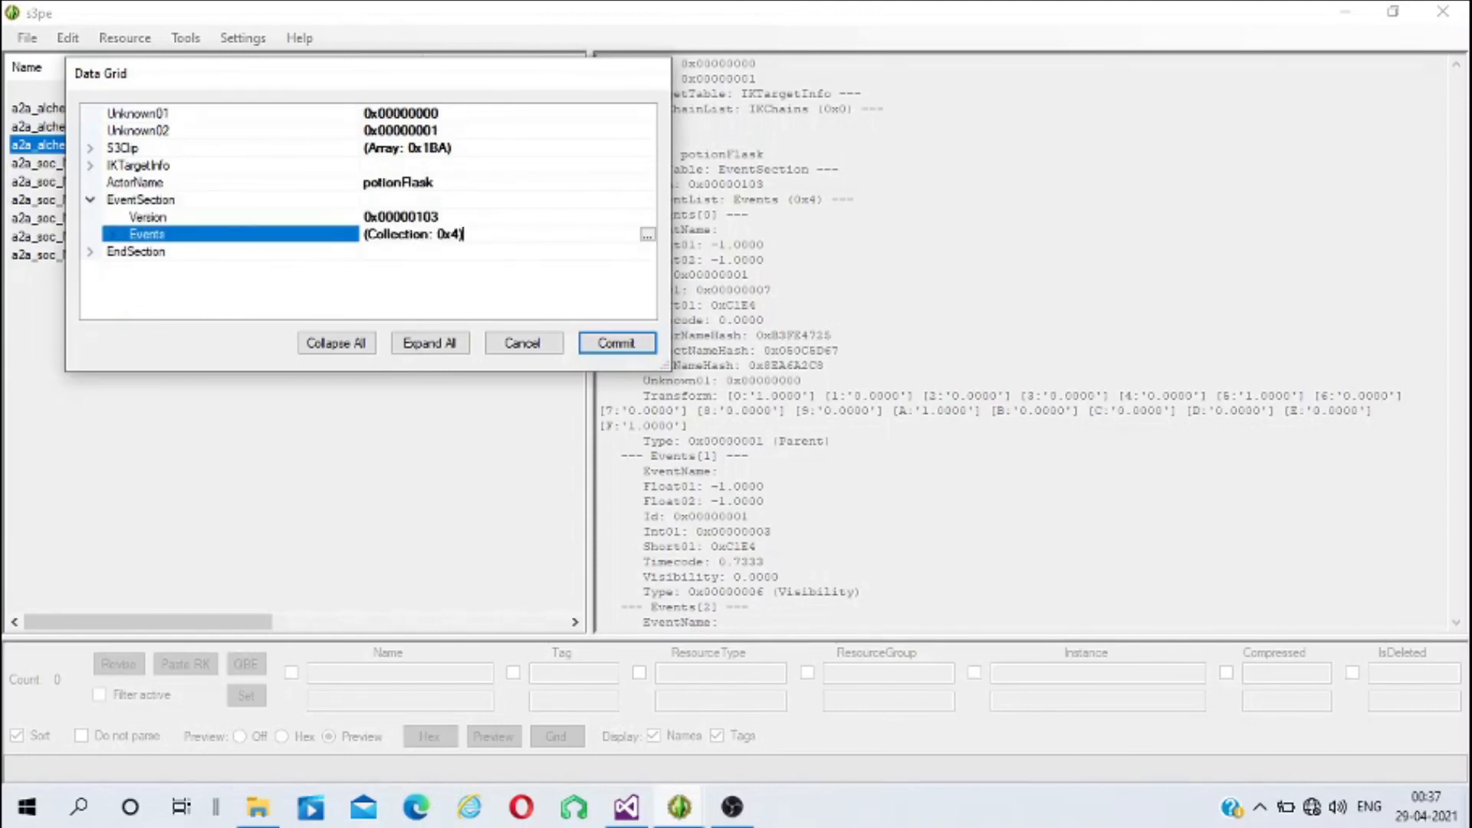
pyautogui.click(649, 235)
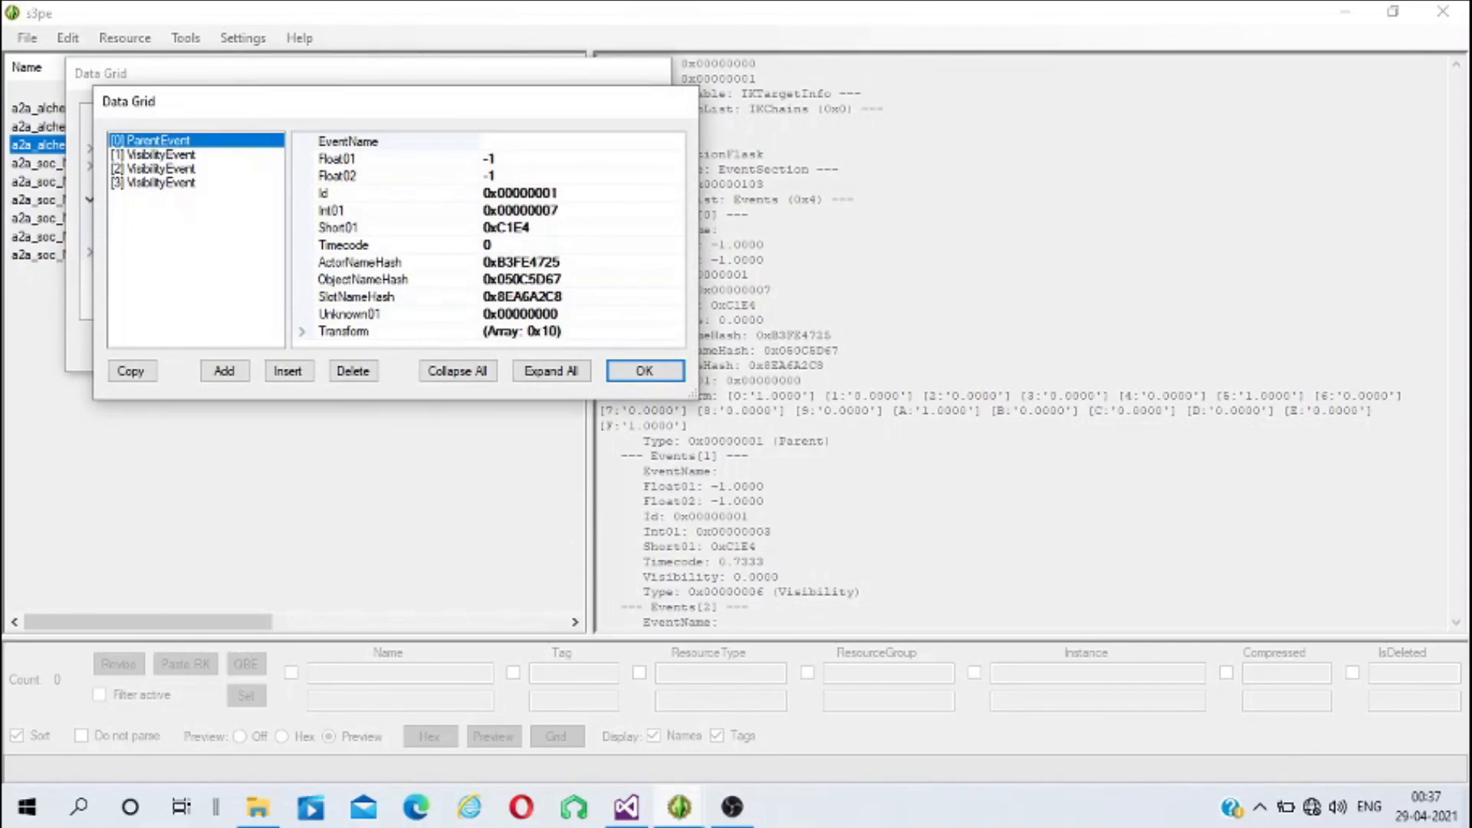
# Examine the timecode and visibility settings of the potion clip's VisibilityEvent entries 1 to 3
pyautogui.click(161, 155)
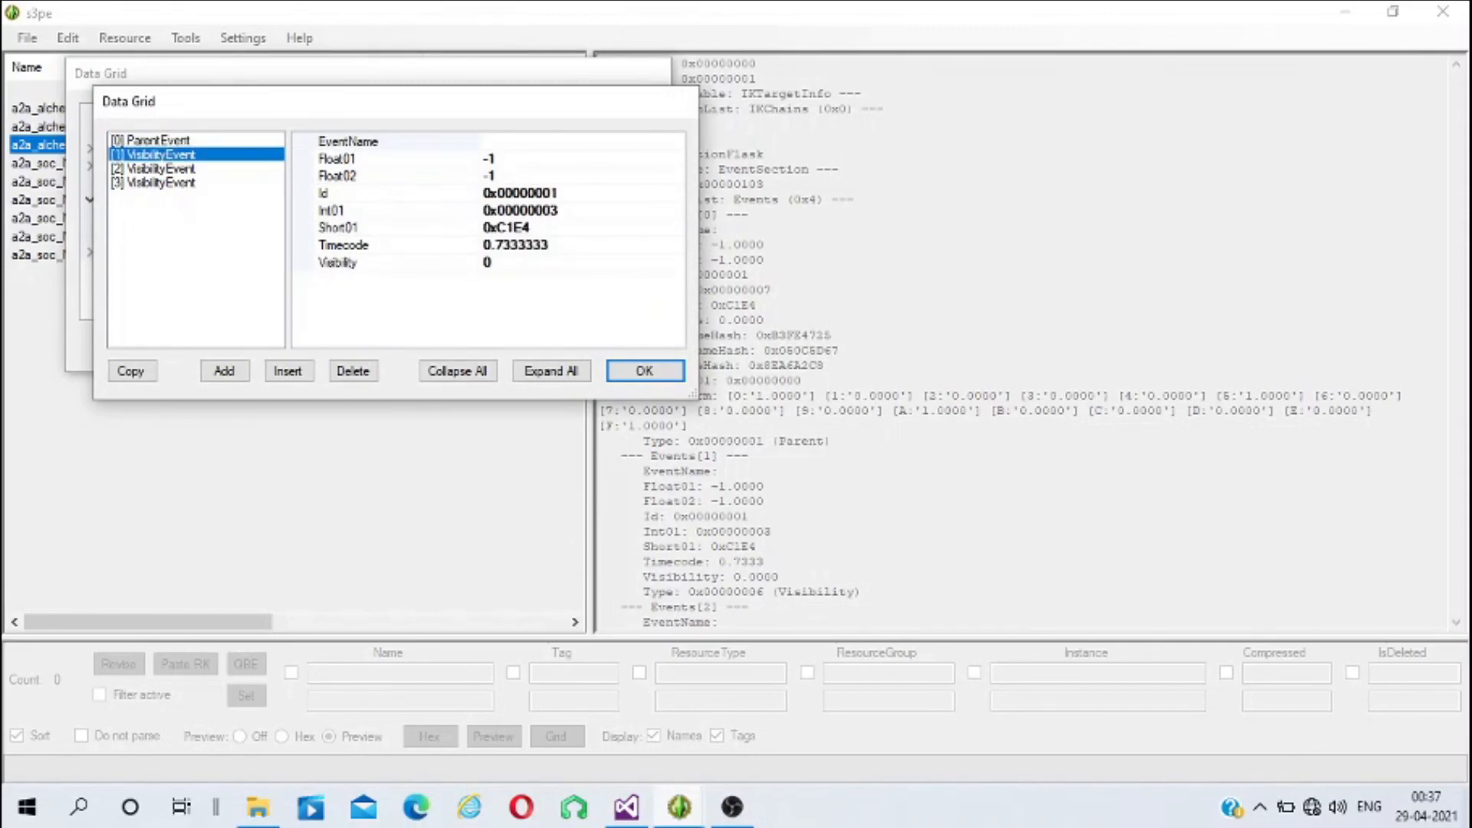
pyautogui.click(161, 168)
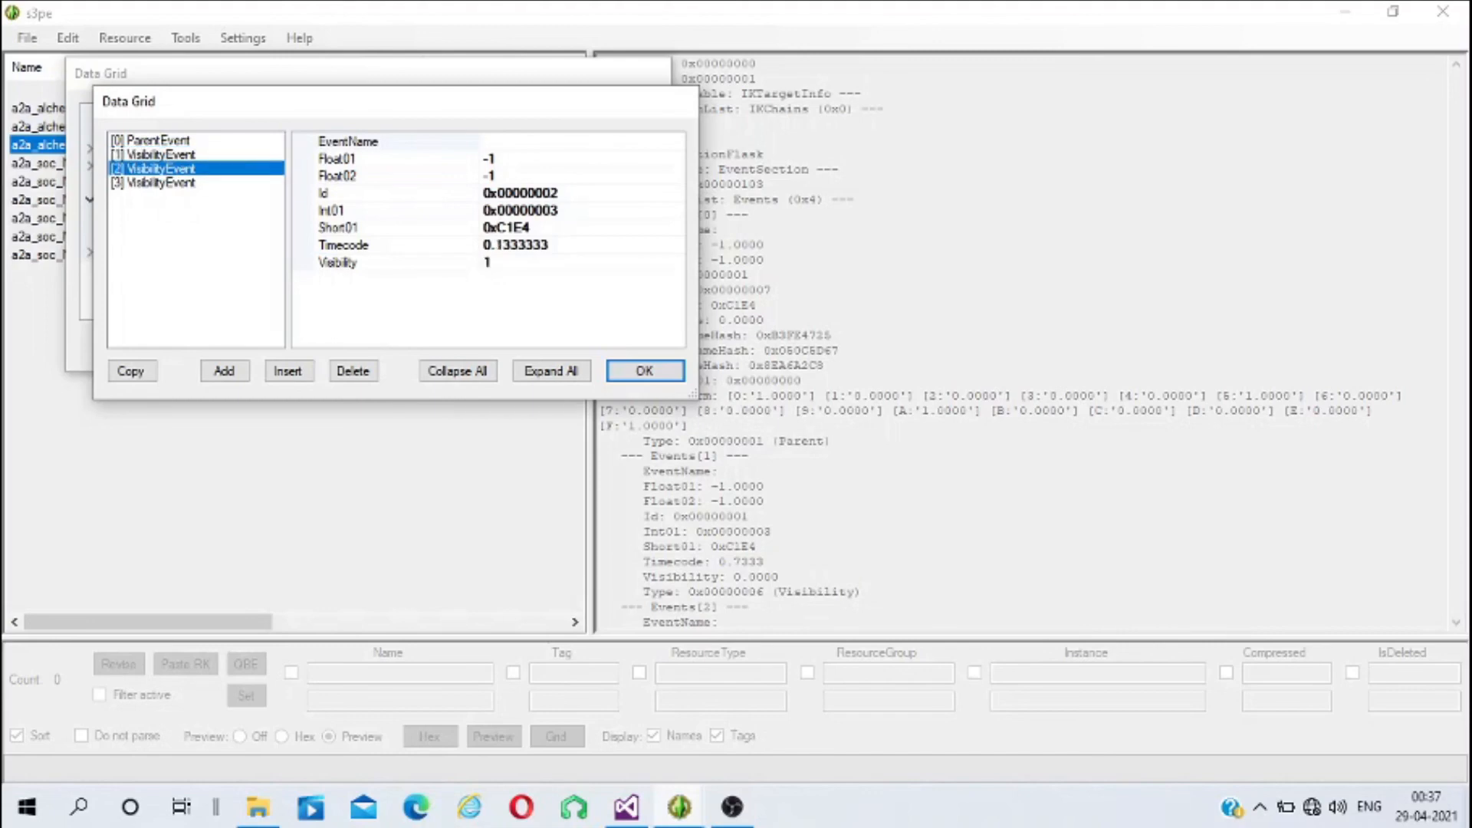
pyautogui.click(161, 183)
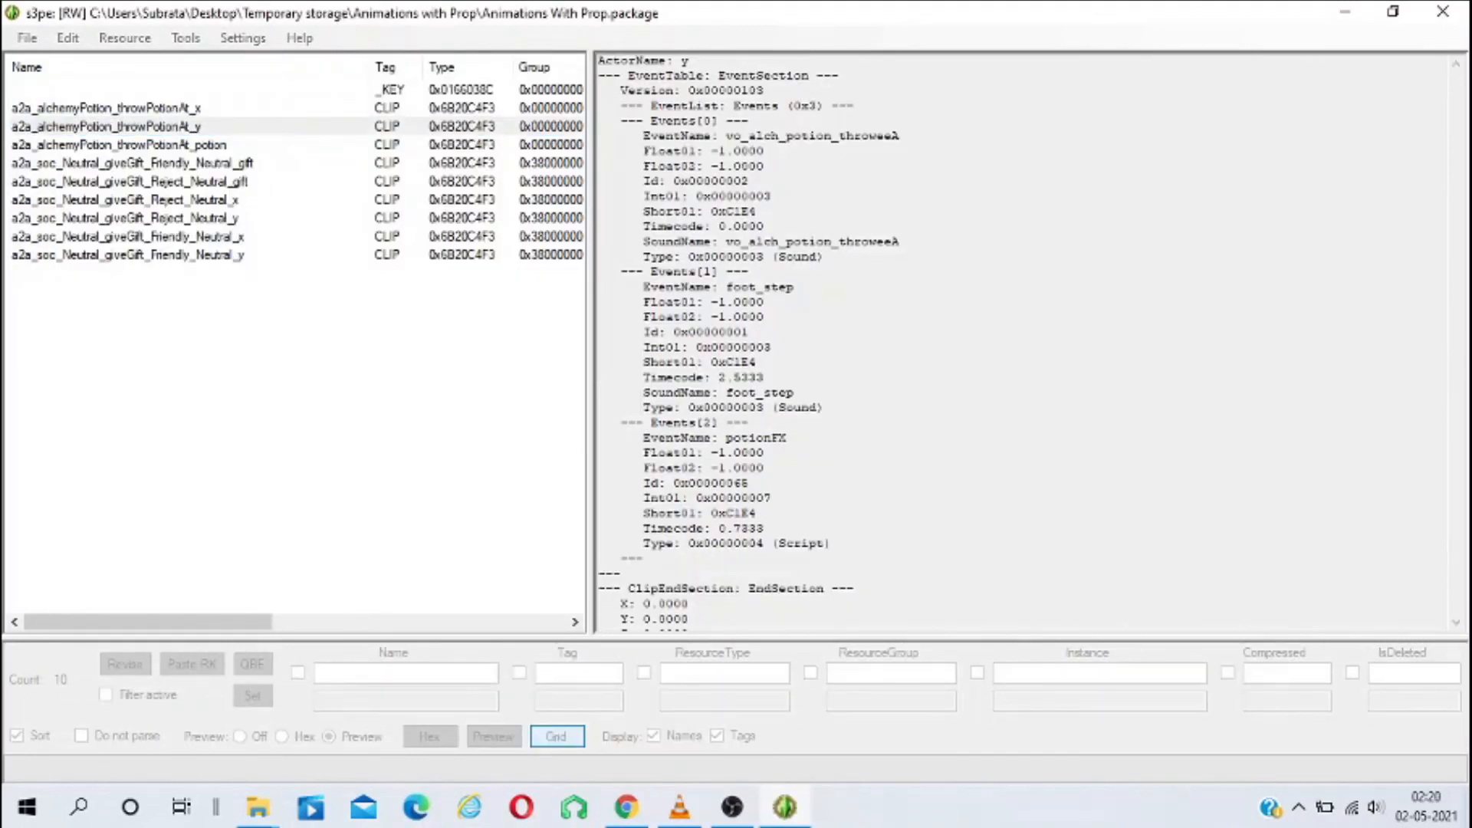
# Open the Events collection of the a2a_alchemyPotion_throwPotionAt_y clip and examine its ScriptEvent entry
pyautogui.click(174, 285)
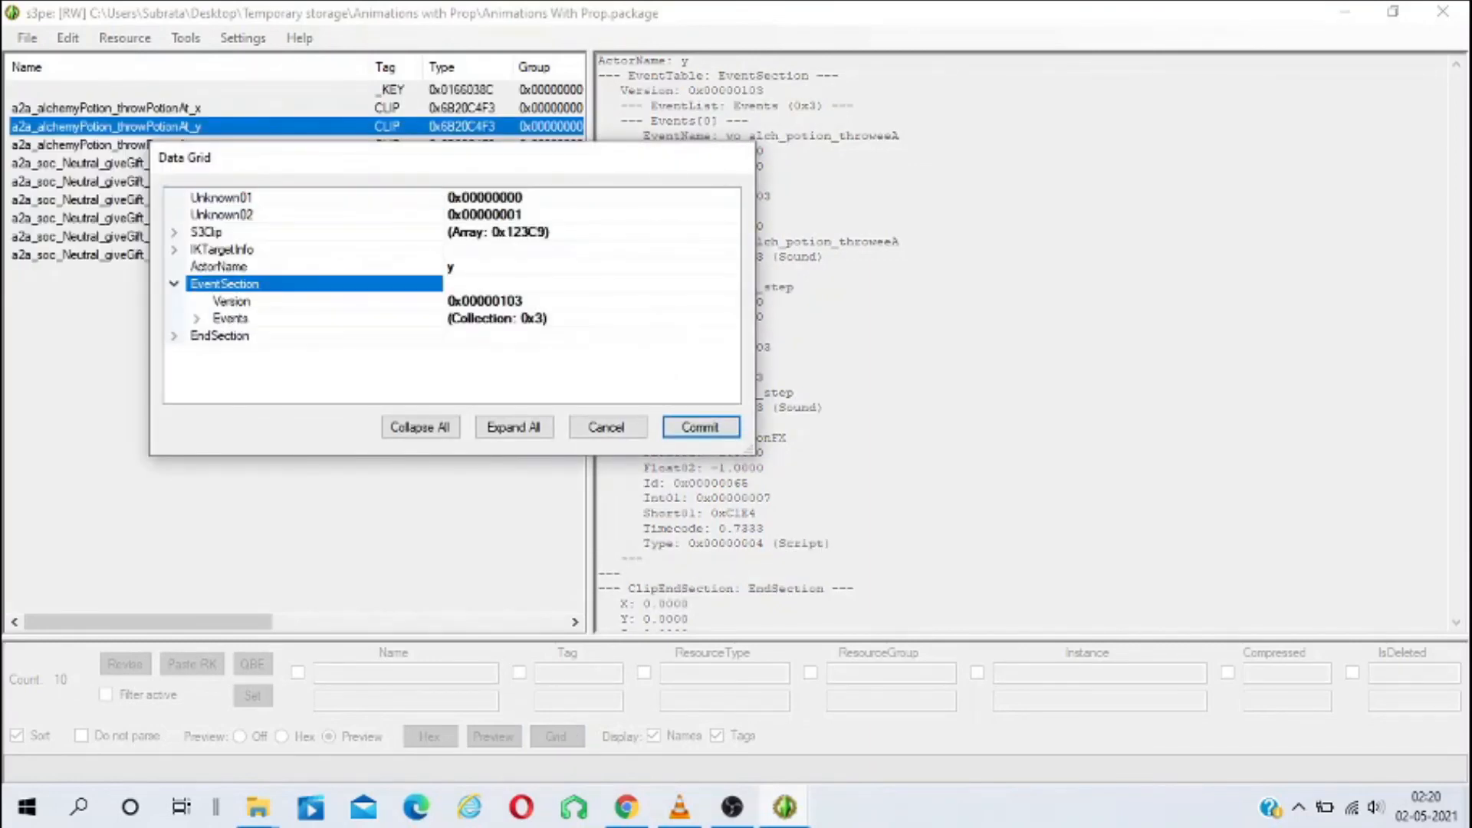
pyautogui.click(231, 318)
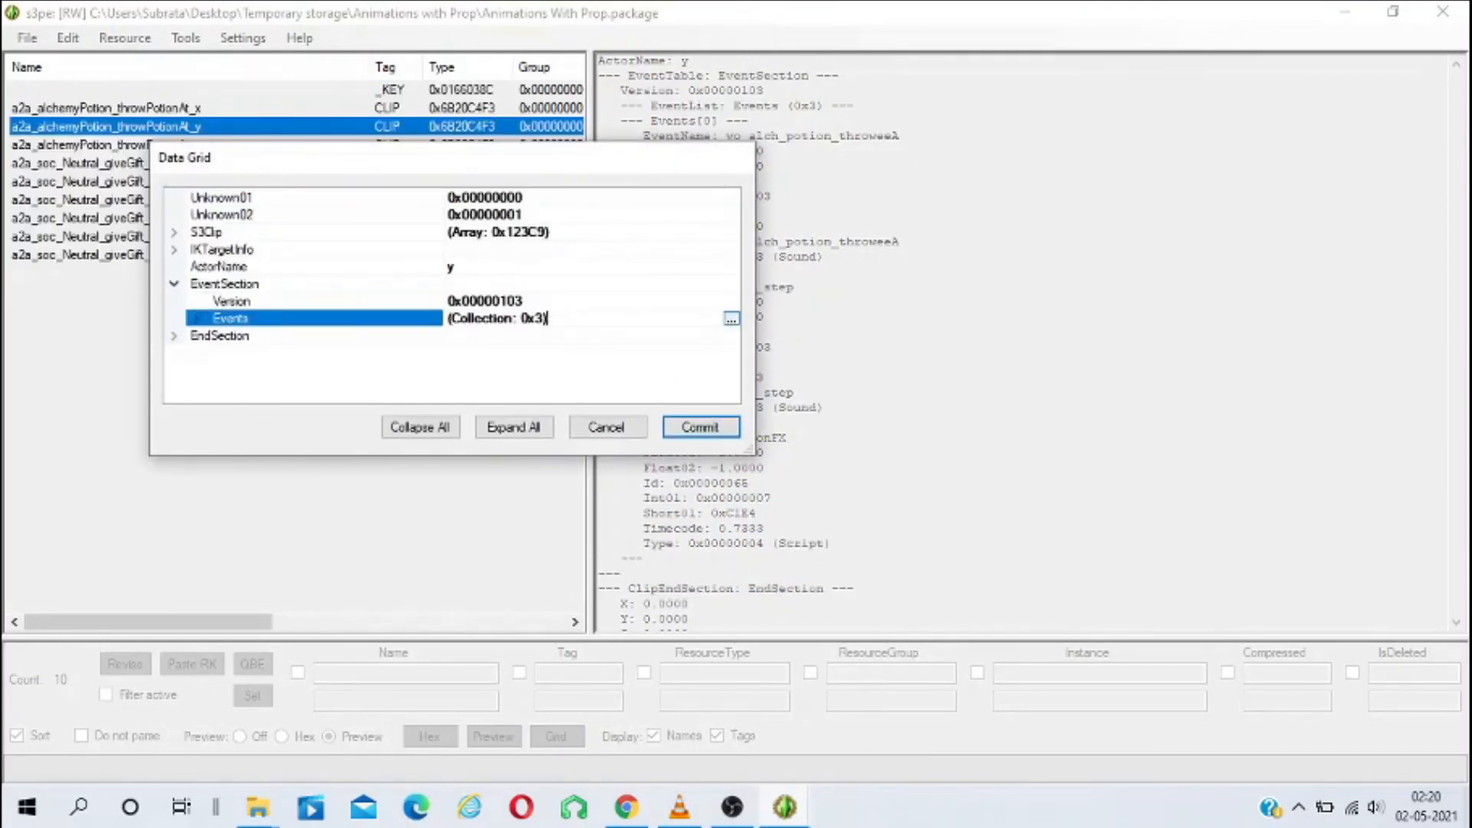
pyautogui.click(732, 319)
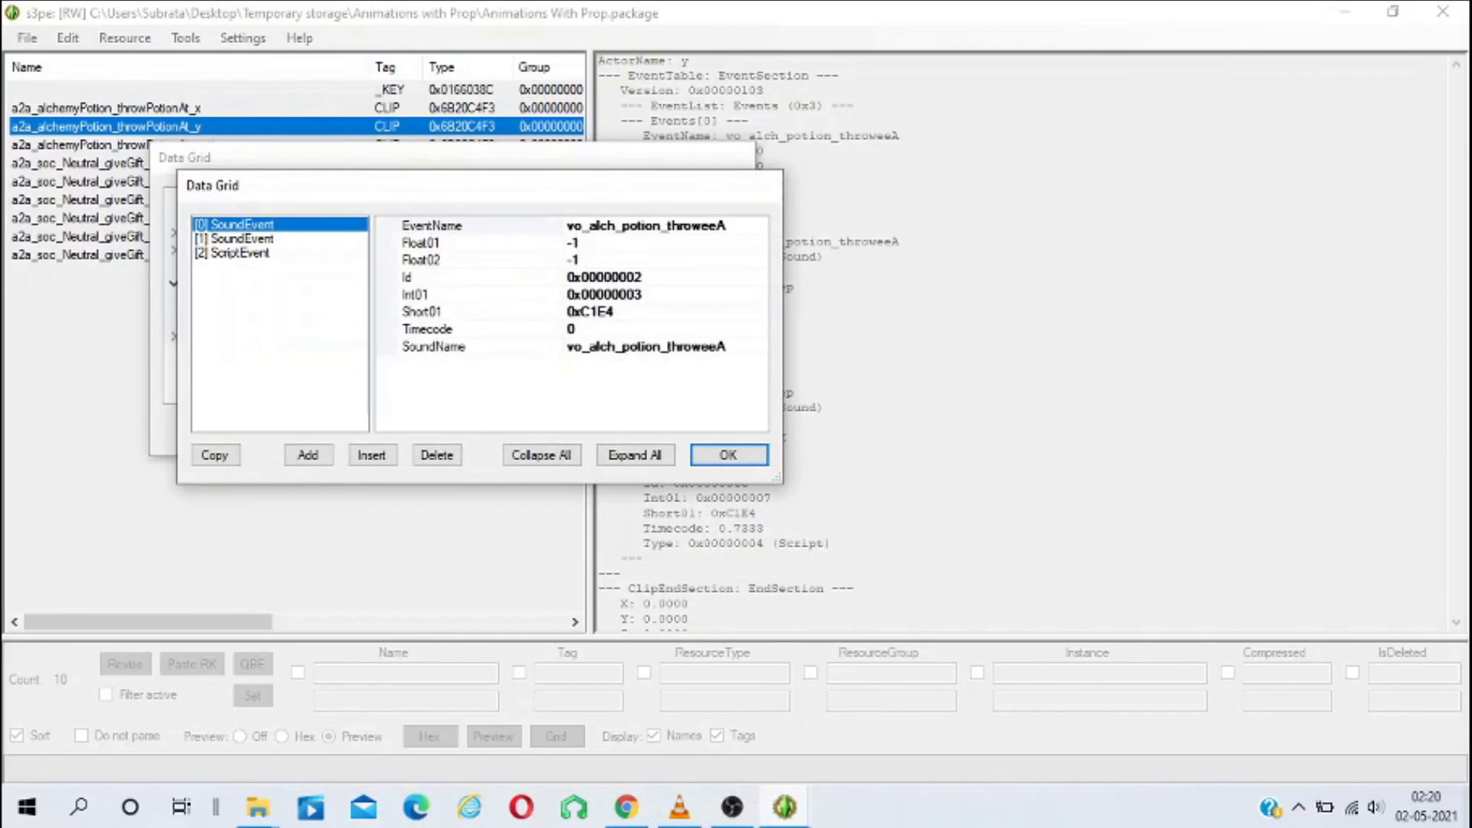
pyautogui.click(241, 253)
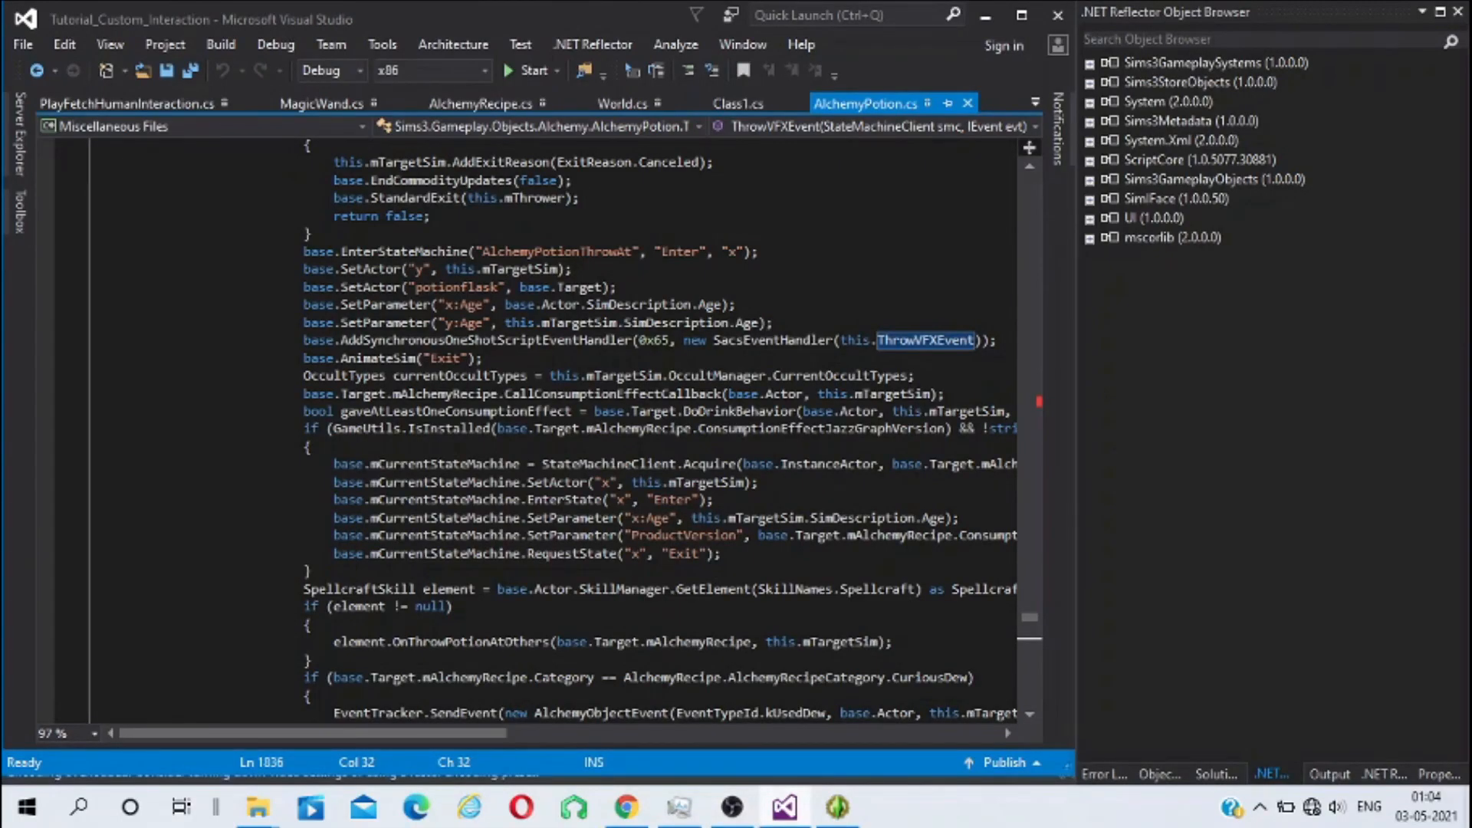
# In Visual Studio, highlight the 0x65 event ID and the ThrowVFXEvent callback in the AddSynchronousOneShotScriptEventHandler call of AlchemyPotion.cs
pyautogui.moveTo(670, 340); pyautogui.dragTo(638, 340)
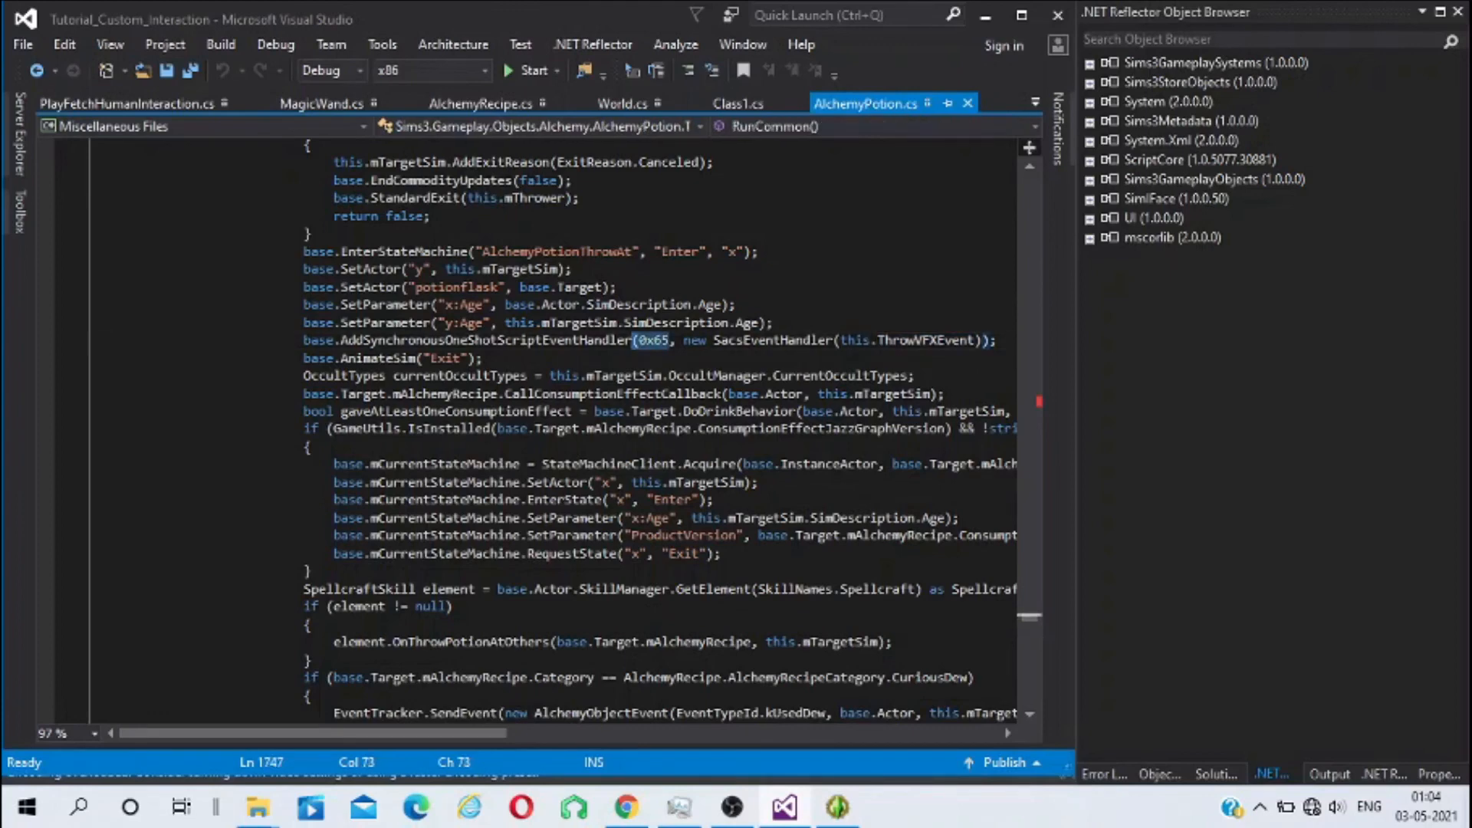
pyautogui.click(775, 323)
pyautogui.moveTo(878, 340); pyautogui.dragTo(975, 340)
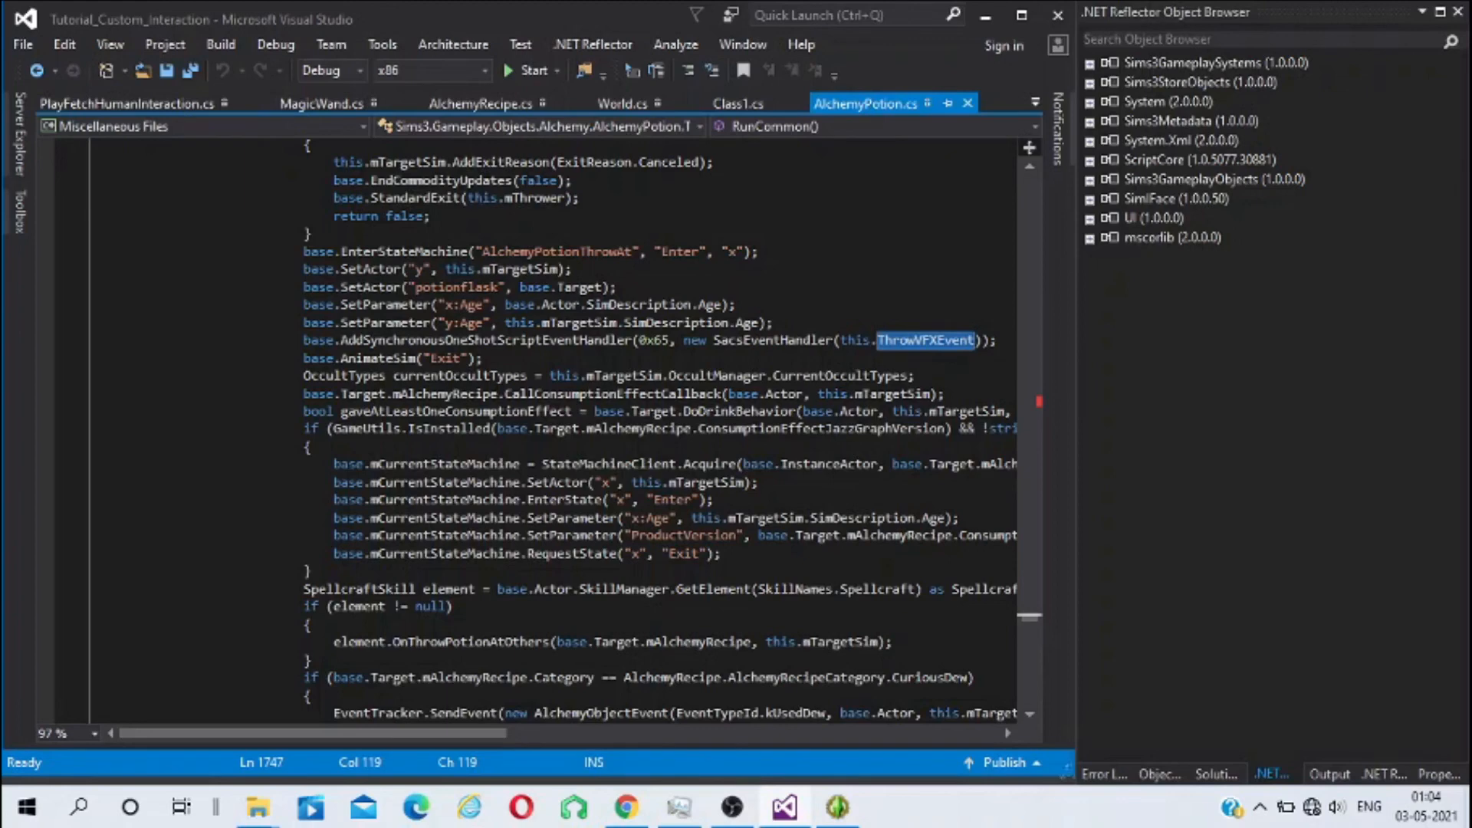
pyautogui.moveTo(975, 340); pyautogui.dragTo(969, 341)
pyautogui.moveTo(968, 340); pyautogui.dragTo(974, 340)
# Find the ThrowVFXEvent method in AlchemyPotion.cs and examine its FireOneShotEffect calls for the throwing and target Sims
pyautogui.scroll(-15, 974, 340)
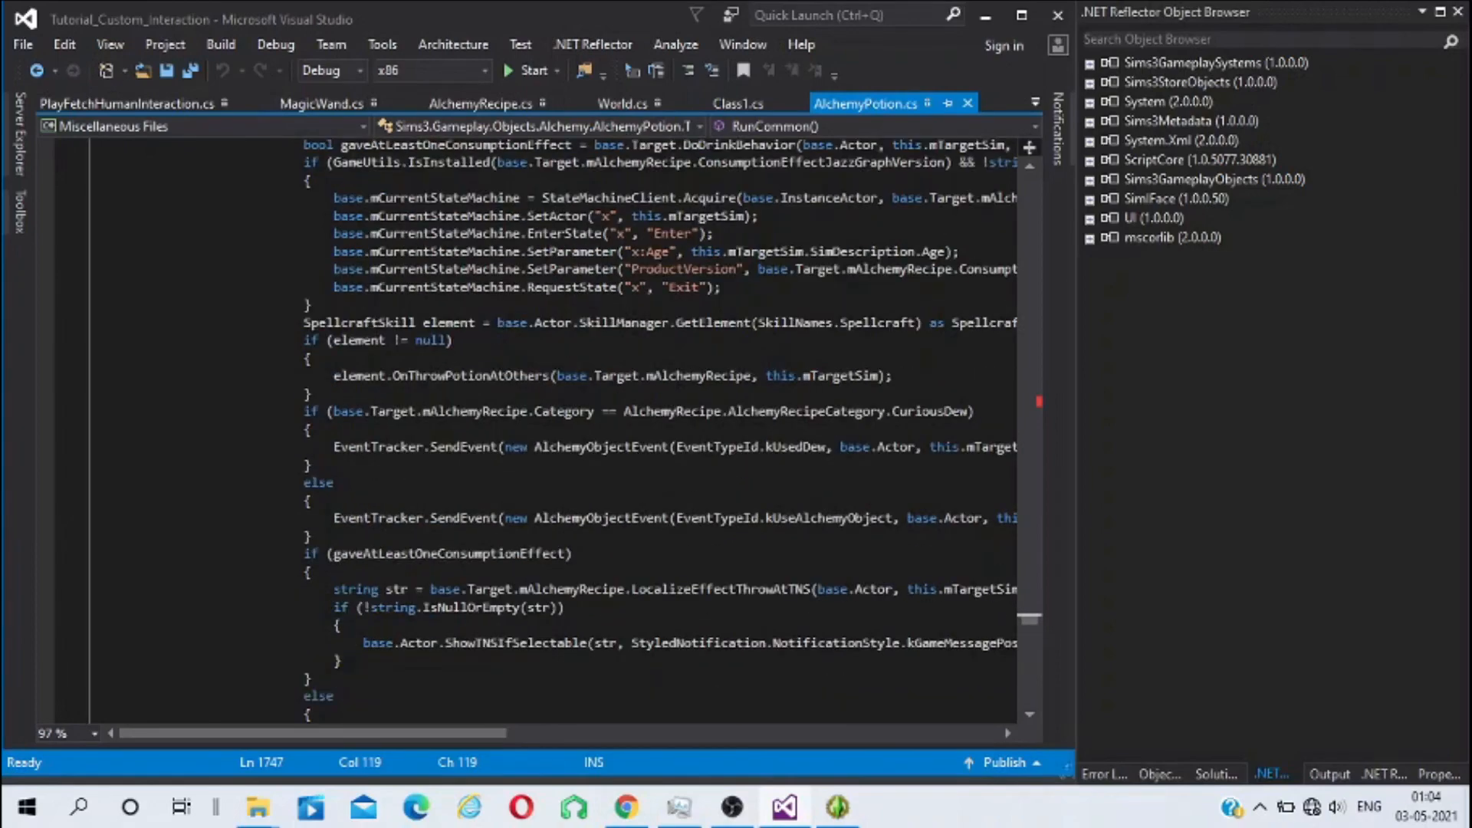
pyautogui.scroll(-14, 551, 430)
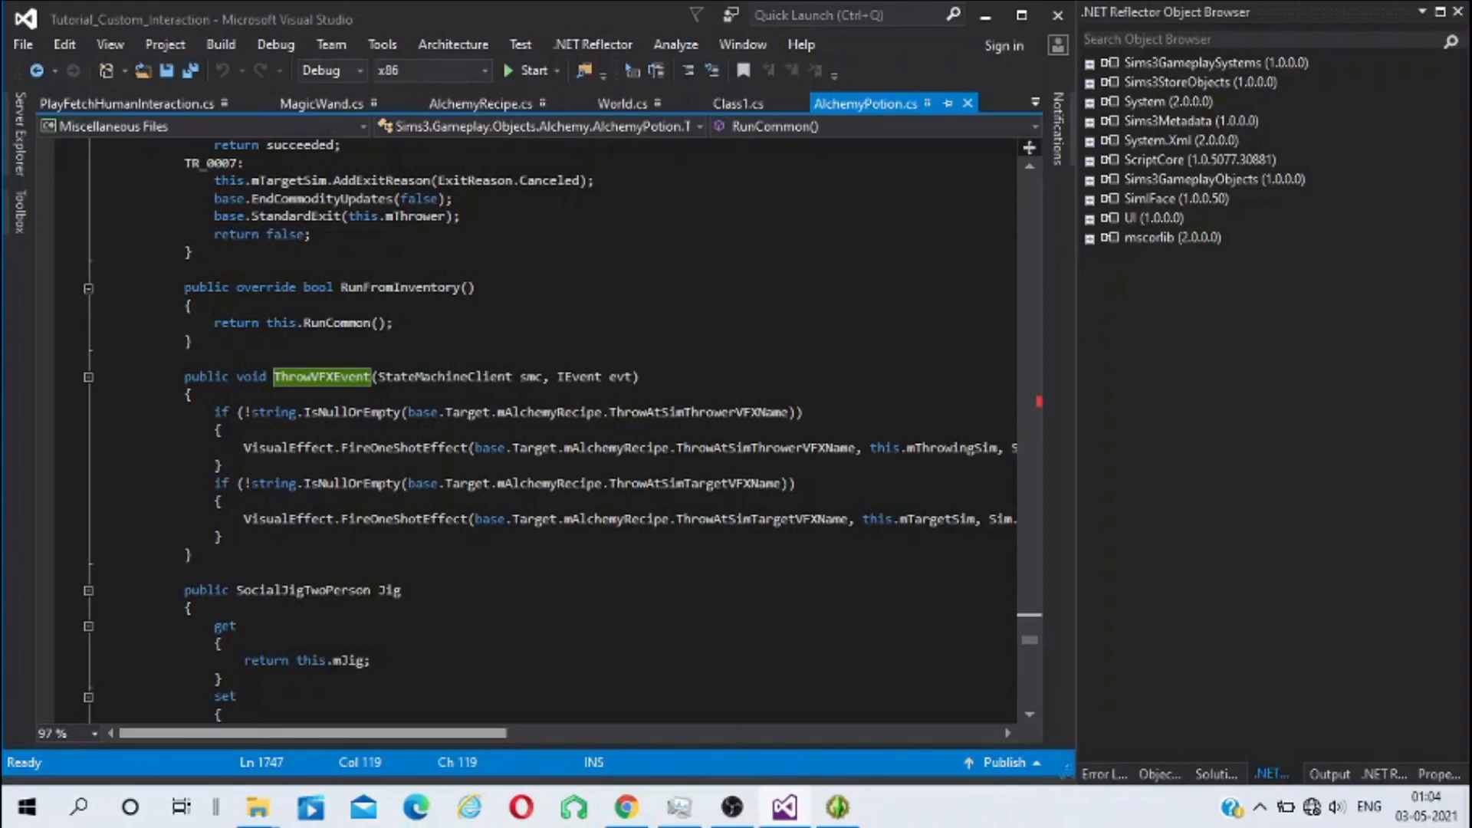
pyautogui.moveTo(313, 734); pyautogui.dragTo(375, 734)
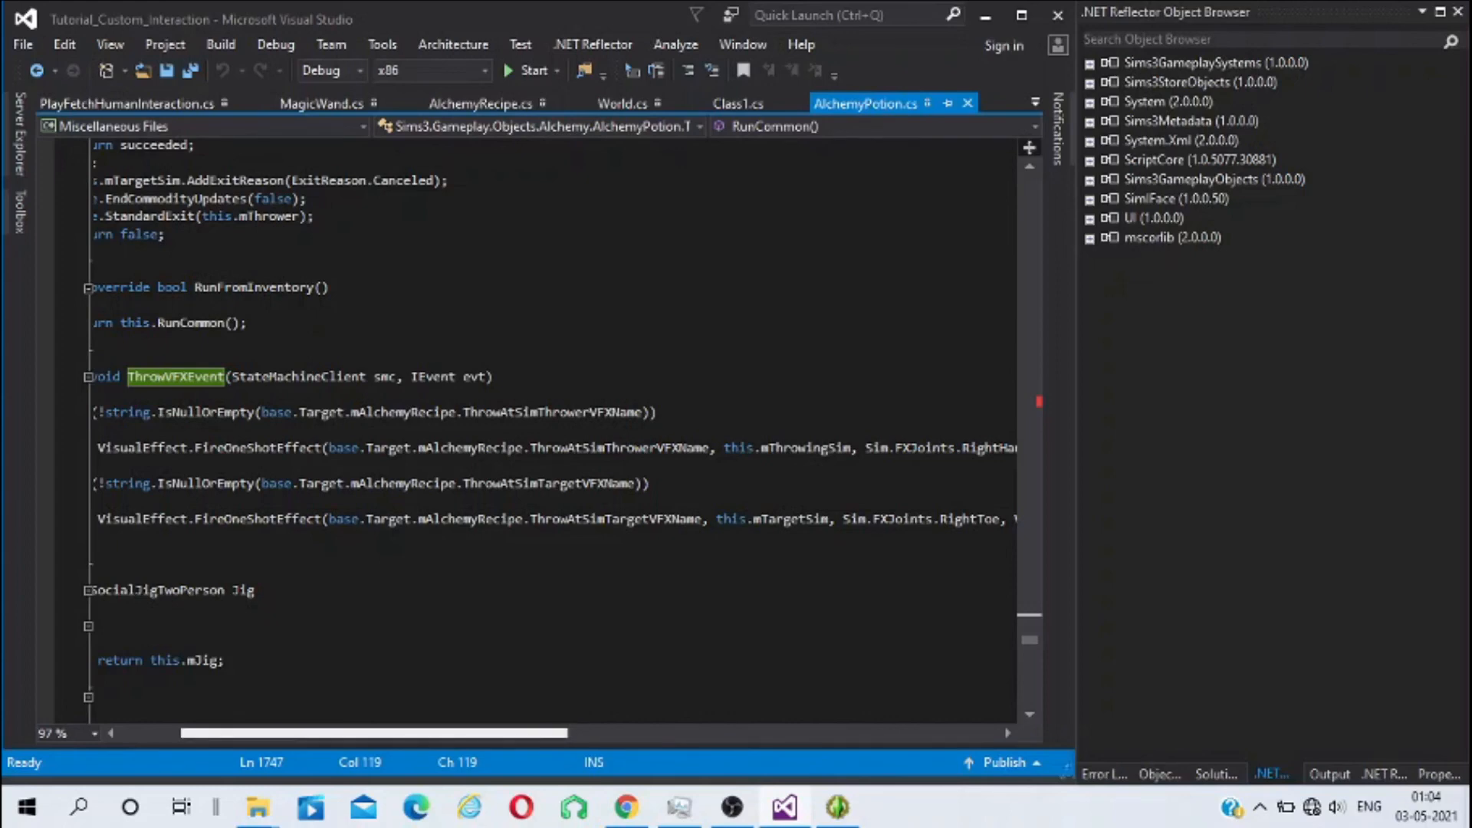
pyautogui.moveTo(374, 734)
pyautogui.mouseDown()
pyautogui.moveTo(350, 734)
pyautogui.moveTo(532, 734)
pyautogui.moveTo(376, 734)
pyautogui.mouseUp()
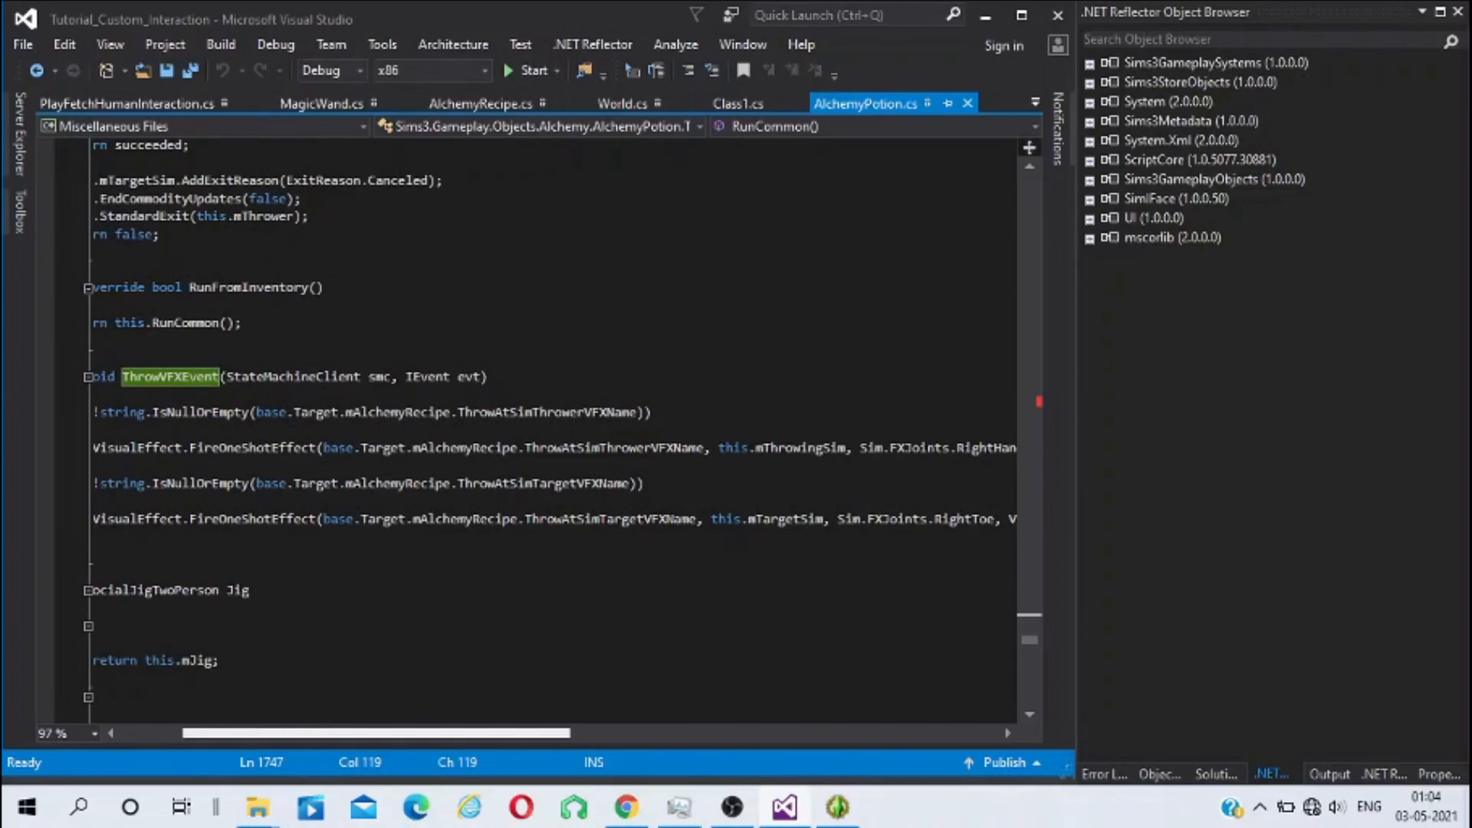
pyautogui.moveTo(376, 734); pyautogui.dragTo(352, 734)
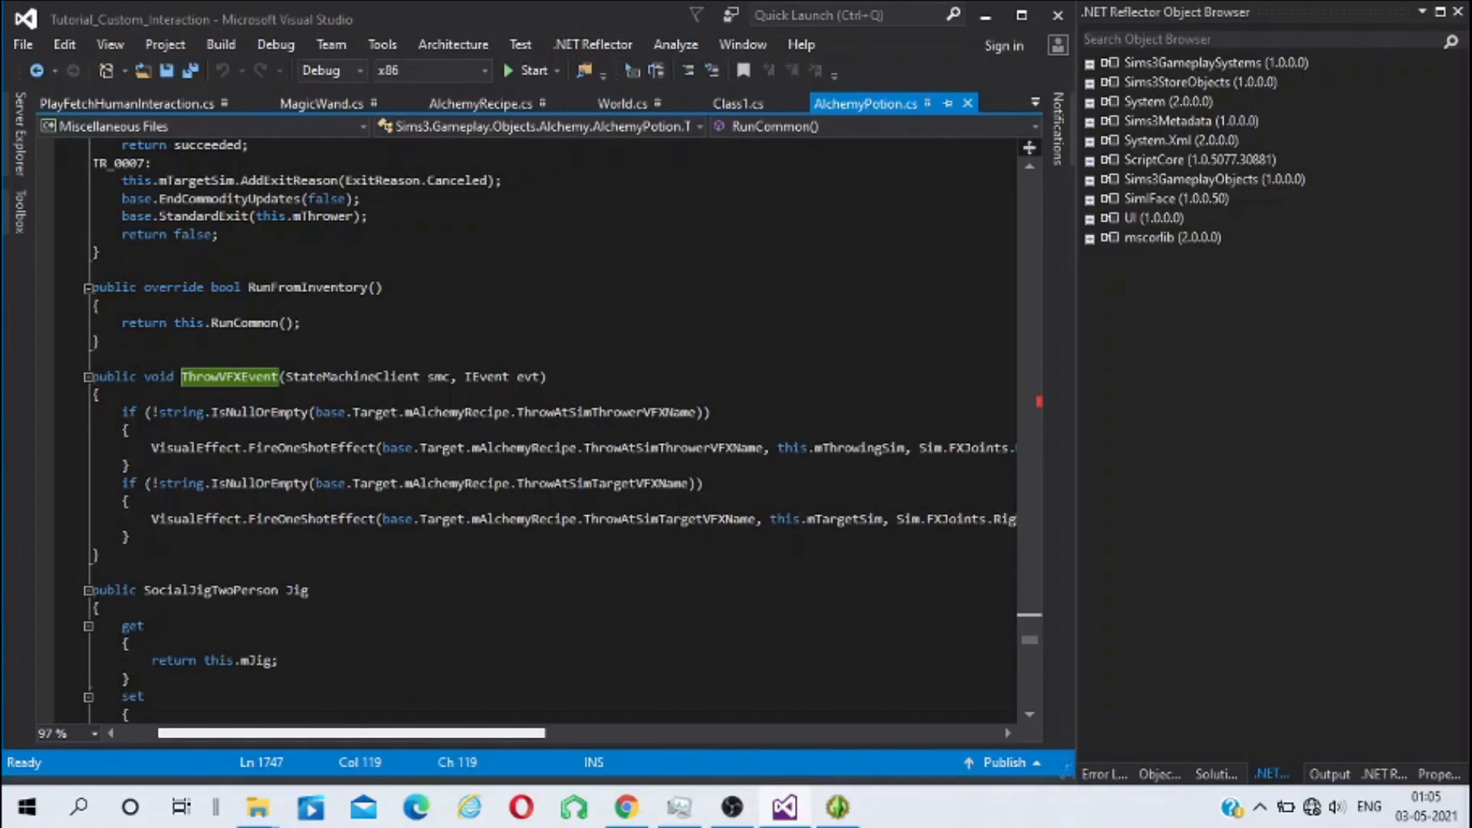
pyautogui.hscroll(5, 556, 438)
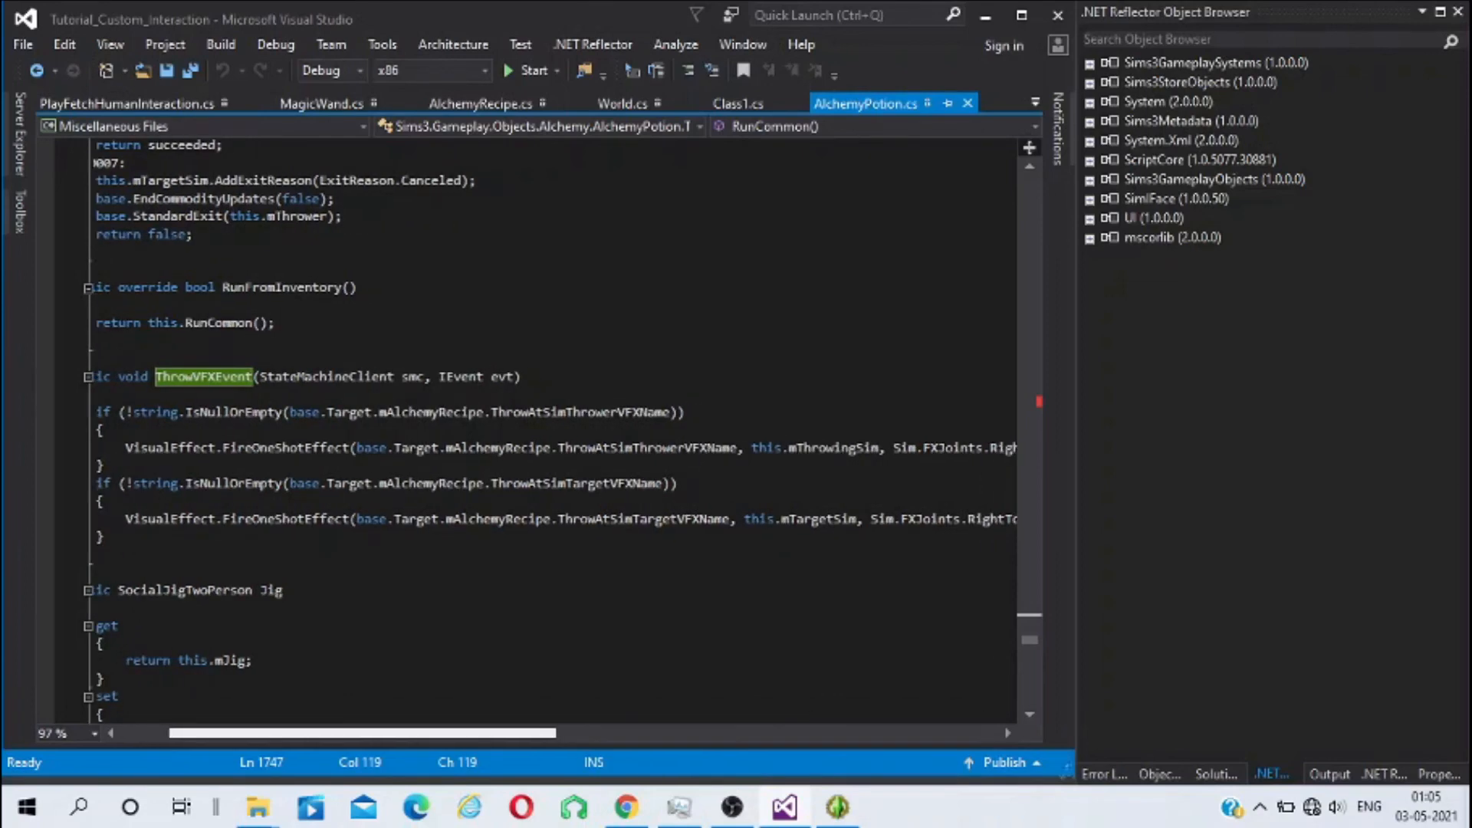
pyautogui.hscroll(-6, 556, 438)
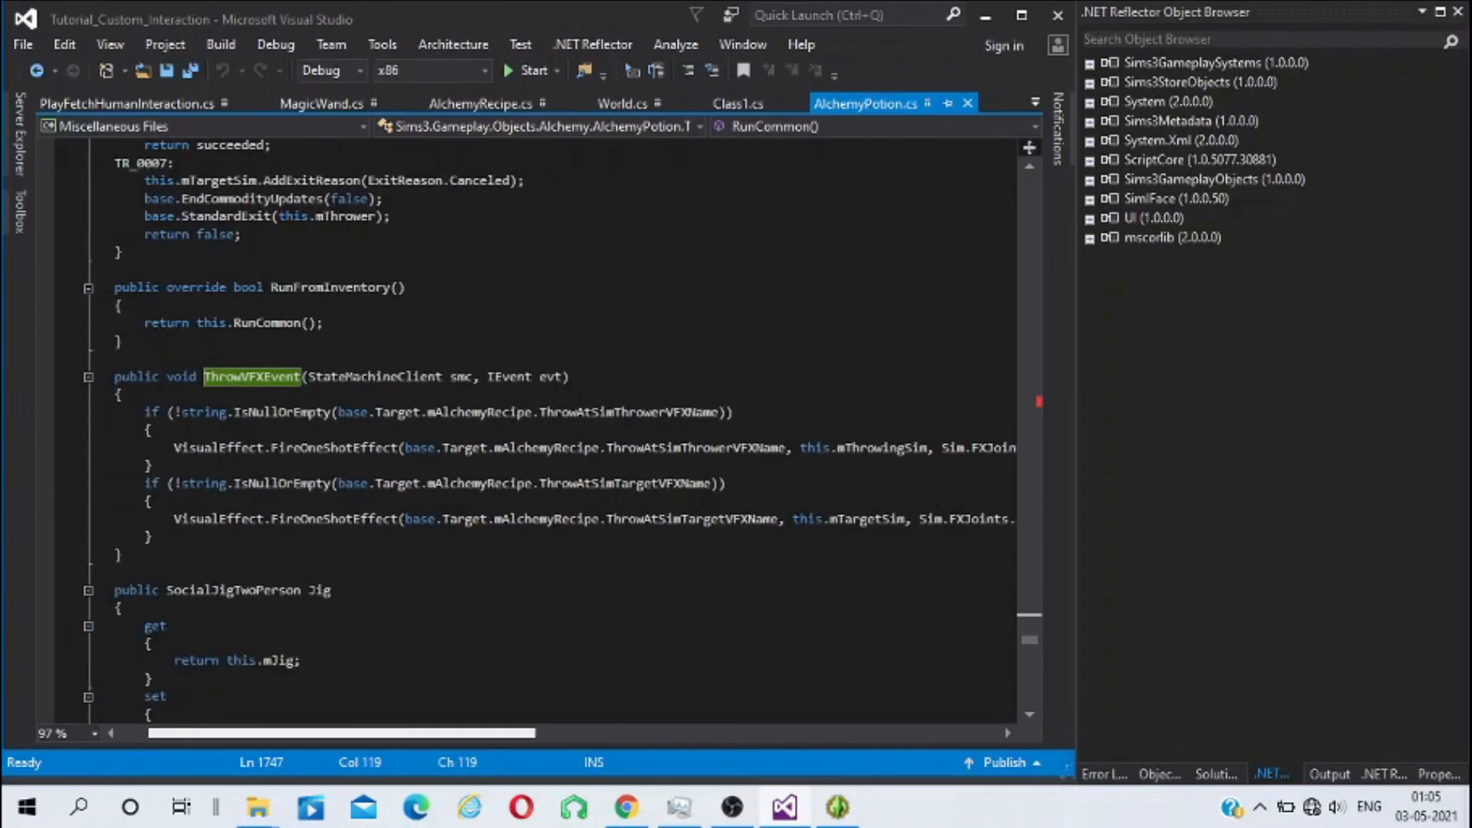